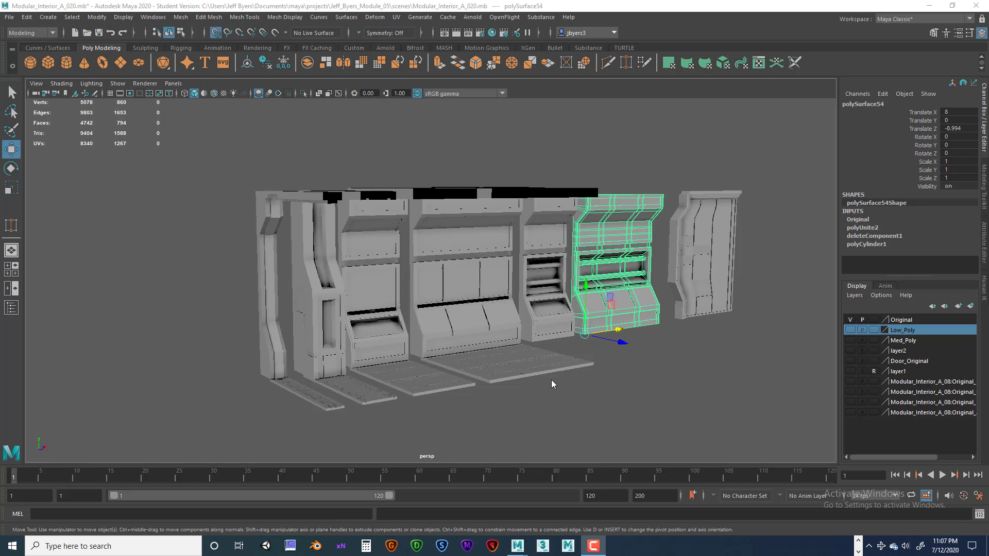
# Step: Examine the modular corridor pieces of the Original layer up close, from the floor strips to the upper walls
pyautogui.scroll(3, 465, 377)
pyautogui.keyDown('alt'); pyautogui.moveTo(431, 373); pyautogui.dragTo(467, 374); pyautogui.keyUp('alt')
pyautogui.keyDown('alt'); pyautogui.moveTo(468, 375); pyautogui.dragTo(499, 336, button='middle'); pyautogui.keyUp('alt')
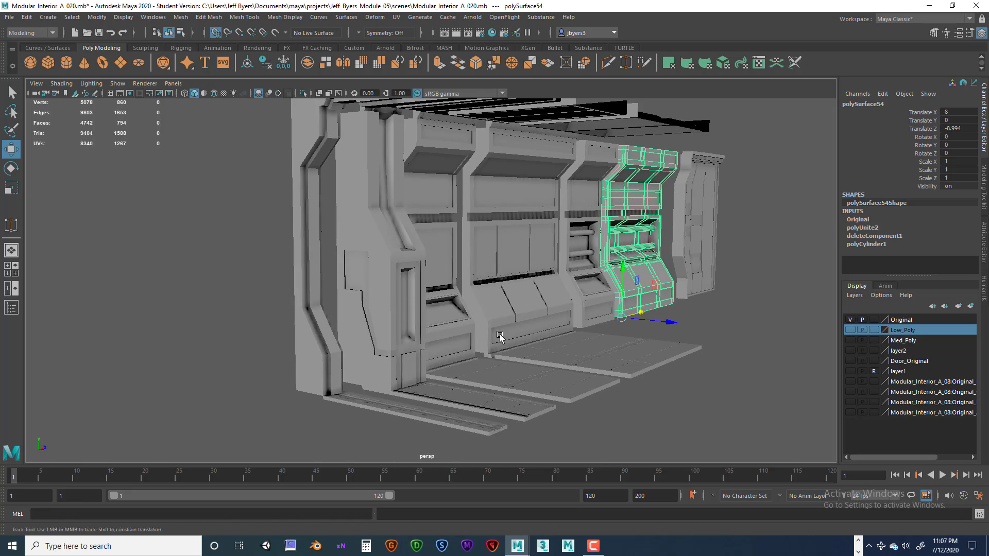
pyautogui.keyDown('alt'); pyautogui.moveTo(499, 336); pyautogui.dragTo(642, 361, button='right'); pyautogui.keyUp('alt')
pyautogui.keyDown('alt'); pyautogui.moveTo(642, 361); pyautogui.dragTo(579, 353); pyautogui.keyUp('alt')
pyautogui.keyDown('alt'); pyautogui.moveTo(580, 353); pyautogui.dragTo(640, 272, button='middle'); pyautogui.keyUp('alt')
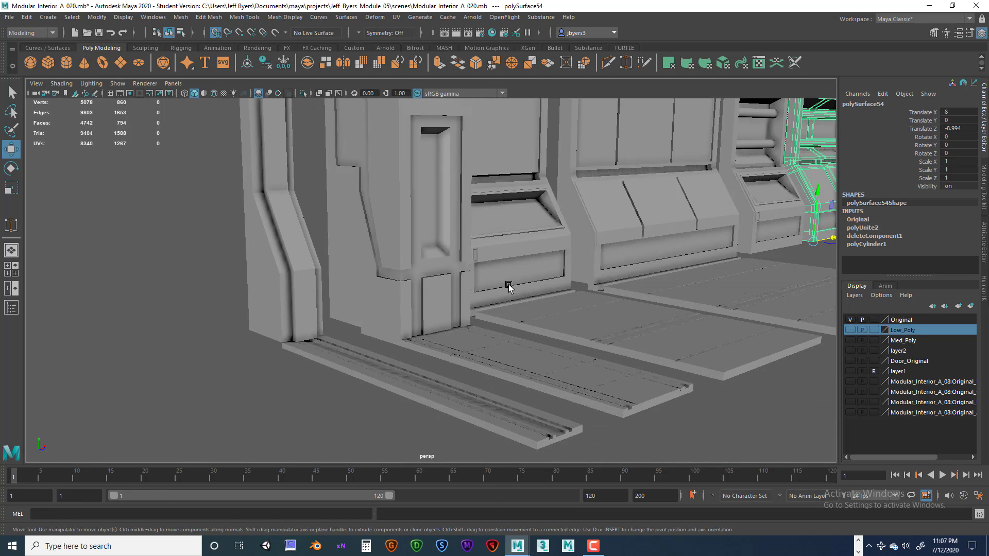
pyautogui.keyDown('alt'); pyautogui.moveTo(486, 271); pyautogui.dragTo(547, 324, button='middle'); pyautogui.keyUp('alt')
pyautogui.keyDown('alt'); pyautogui.moveTo(508, 290); pyautogui.dragTo(487, 334, button='middle'); pyautogui.keyUp('alt')
pyautogui.keyDown('alt'); pyautogui.moveTo(406, 295); pyautogui.dragTo(425, 292); pyautogui.keyUp('alt')
pyautogui.keyDown('alt'); pyautogui.moveTo(430, 245); pyautogui.dragTo(450, 332, button='middle'); pyautogui.keyUp('alt')
pyautogui.keyDown('alt'); pyautogui.moveTo(449, 332); pyautogui.dragTo(402, 251); pyautogui.keyUp('alt')
pyautogui.keyDown('alt'); pyautogui.moveTo(428, 263); pyautogui.dragTo(349, 206, button='middle'); pyautogui.keyUp('alt')
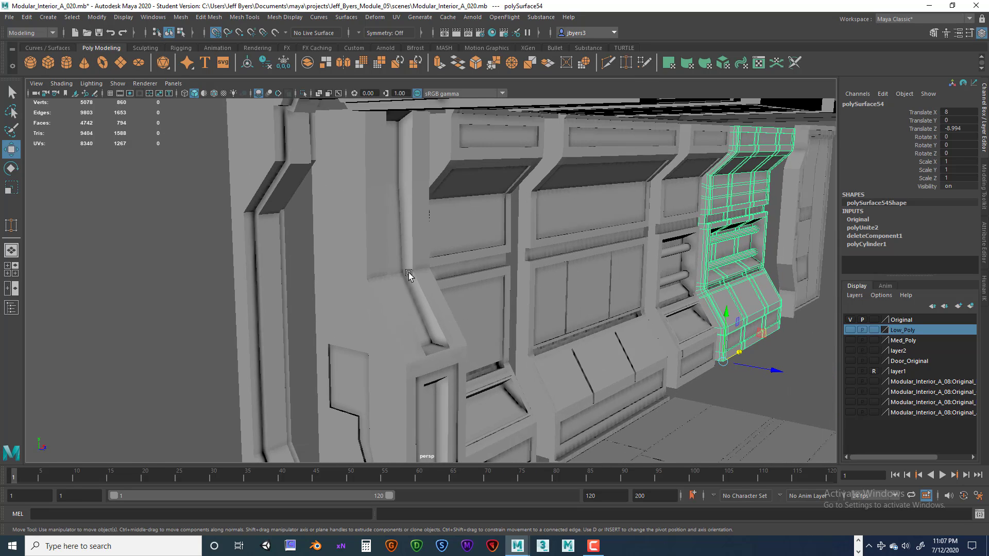
# Step: Inspect the wireframes of the recessed column module and the end pillar, from floor level to the upper sections
pyautogui.click(395, 294)
pyautogui.moveTo(457, 326)
pyautogui.keyDown('alt'); pyautogui.mouseDown()
pyautogui.moveTo(418, 322)
pyautogui.moveTo(449, 319)
pyautogui.mouseUp(); pyautogui.keyUp('alt')
pyautogui.scroll(-4, 455, 319)
pyautogui.keyDown('alt'); pyautogui.moveTo(456, 320); pyautogui.dragTo(466, 278, button='middle'); pyautogui.keyUp('alt')
pyautogui.scroll(-2, 477, 297)
pyautogui.keyDown('alt'); pyautogui.moveTo(481, 317); pyautogui.dragTo(491, 313); pyautogui.keyUp('alt')
pyautogui.scroll(-1, 492, 316)
pyautogui.keyDown('alt'); pyautogui.moveTo(492, 316); pyautogui.dragTo(591, 312, button='right'); pyautogui.keyUp('alt')
pyautogui.keyDown('alt'); pyautogui.moveTo(591, 312); pyautogui.dragTo(585, 241, button='middle'); pyautogui.keyUp('alt')
pyautogui.keyDown('alt'); pyautogui.moveTo(585, 241); pyautogui.dragTo(575, 279); pyautogui.keyUp('alt')
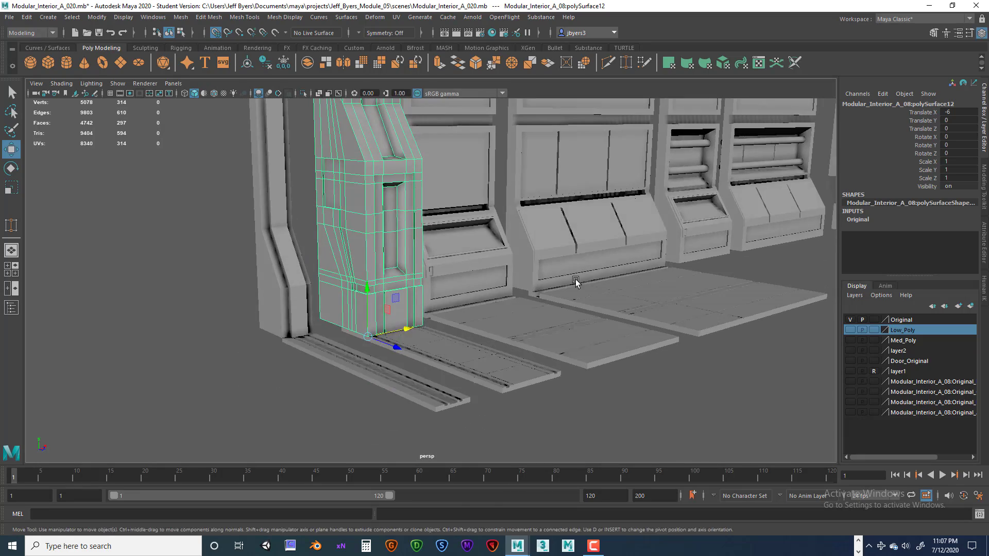
pyautogui.keyDown('alt'); pyautogui.moveTo(576, 280); pyautogui.dragTo(715, 278, button='right'); pyautogui.keyUp('alt')
pyautogui.keyDown('alt'); pyautogui.moveTo(715, 280); pyautogui.dragTo(311, 251); pyautogui.keyUp('alt')
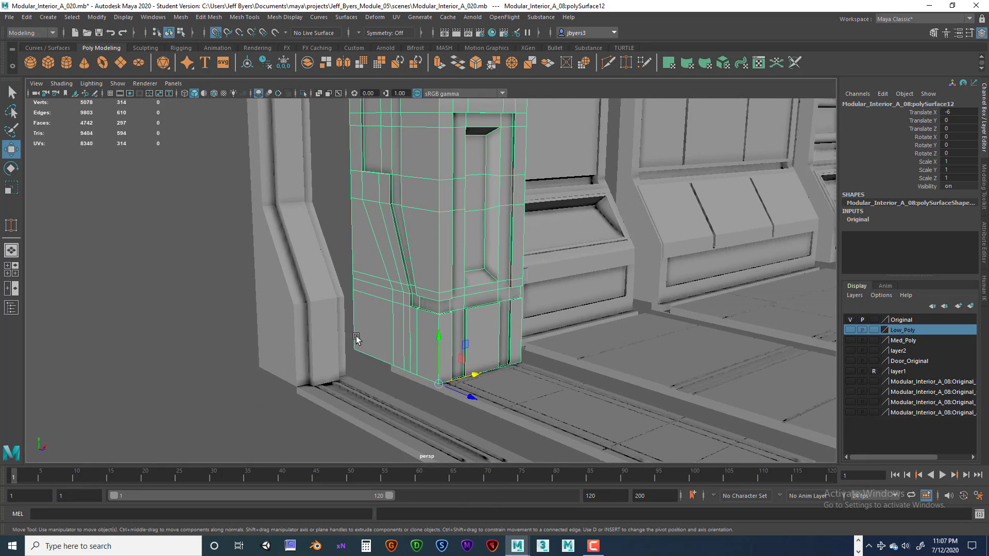
pyautogui.keyDown('alt'); pyautogui.moveTo(356, 337); pyautogui.dragTo(335, 269); pyautogui.keyUp('alt')
pyautogui.keyDown('alt'); pyautogui.moveTo(336, 270); pyautogui.dragTo(353, 342, button='middle'); pyautogui.keyUp('alt')
pyautogui.click(320, 314)
pyautogui.keyDown('alt'); pyautogui.moveTo(336, 214); pyautogui.dragTo(352, 312, button='middle'); pyautogui.keyUp('alt')
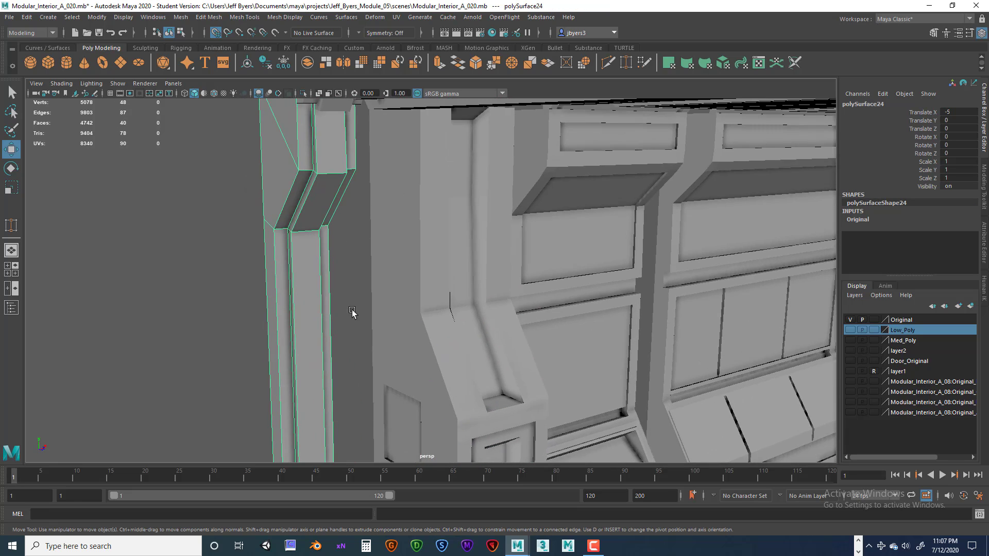
# Step: Inspect the topology of the end ceiling beam, neighbouring wall modules and floor tiles by selecting them individually
pyautogui.scroll(-3, 353, 312)
pyautogui.keyDown('alt'); pyautogui.moveTo(406, 258); pyautogui.dragTo(405, 250); pyautogui.keyUp('alt')
pyautogui.click(441, 114)
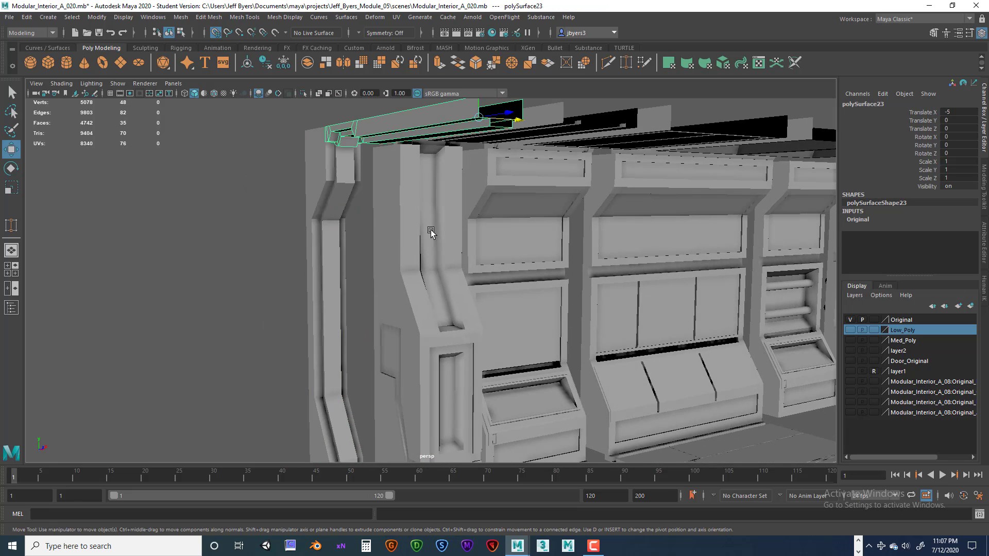
pyautogui.keyDown('alt'); pyautogui.moveTo(449, 304); pyautogui.dragTo(400, 155, button='middle'); pyautogui.keyUp('alt')
pyautogui.keyDown('alt'); pyautogui.moveTo(399, 154); pyautogui.dragTo(431, 130); pyautogui.keyUp('alt')
pyautogui.click(374, 310)
pyautogui.keyDown('alt'); pyautogui.moveTo(417, 246); pyautogui.dragTo(368, 275); pyautogui.keyUp('alt')
pyautogui.click(369, 275)
pyautogui.click(435, 273)
pyautogui.click(548, 247)
pyautogui.click(532, 325)
pyautogui.click(592, 294)
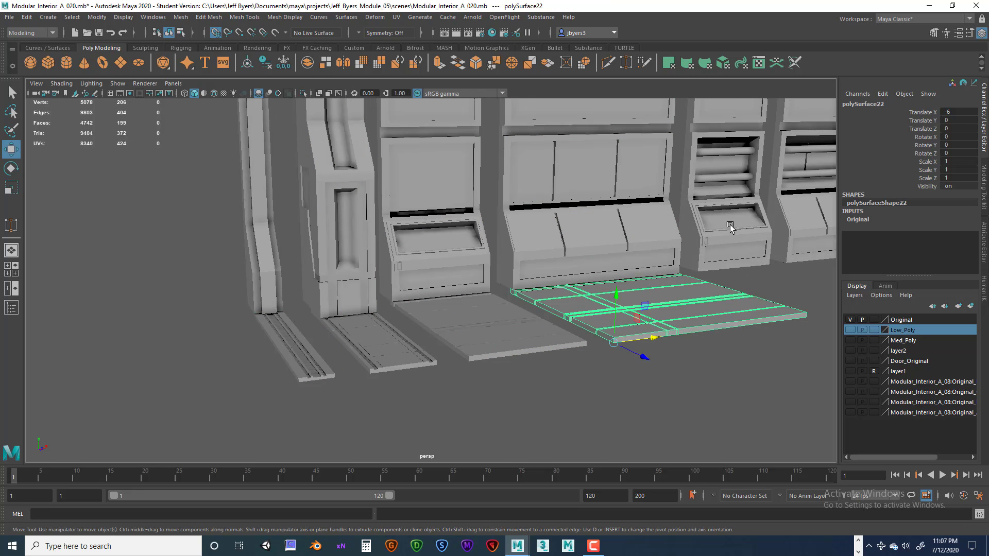
# Step: Inspect the topology of the remaining shelf wall modules and the door panel, including an overview of the whole set
pyautogui.click(730, 227)
pyautogui.keyDown('alt'); pyautogui.moveTo(726, 240); pyautogui.dragTo(561, 270, button='middle'); pyautogui.keyUp('alt')
pyautogui.click(620, 280)
pyautogui.keyDown('alt'); pyautogui.moveTo(631, 284); pyautogui.dragTo(495, 319, button='middle'); pyautogui.keyUp('alt')
pyautogui.click(641, 302)
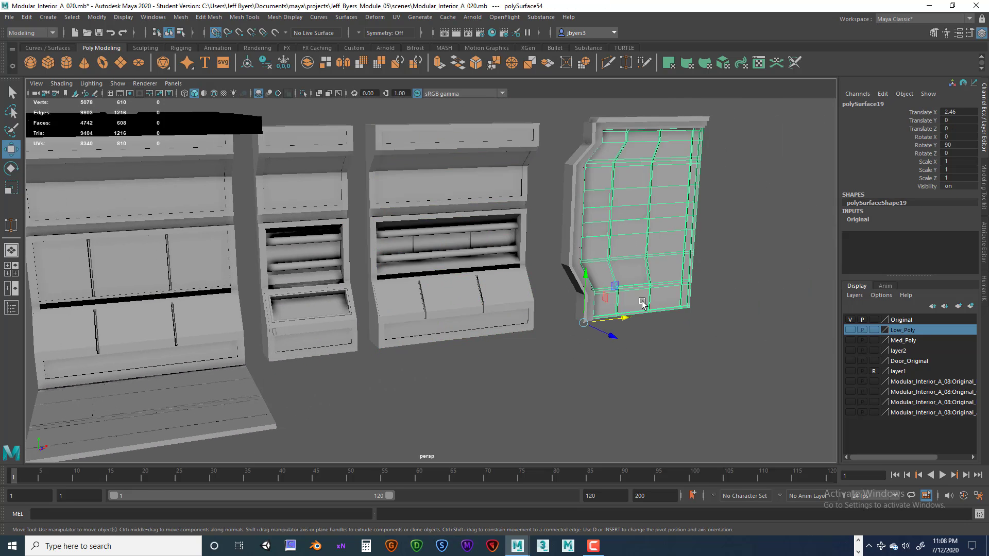
pyautogui.scroll(-3, 673, 276)
pyautogui.keyDown('alt'); pyautogui.moveTo(673, 276); pyautogui.dragTo(591, 338); pyautogui.keyUp('alt')
pyautogui.scroll(-3, 598, 319)
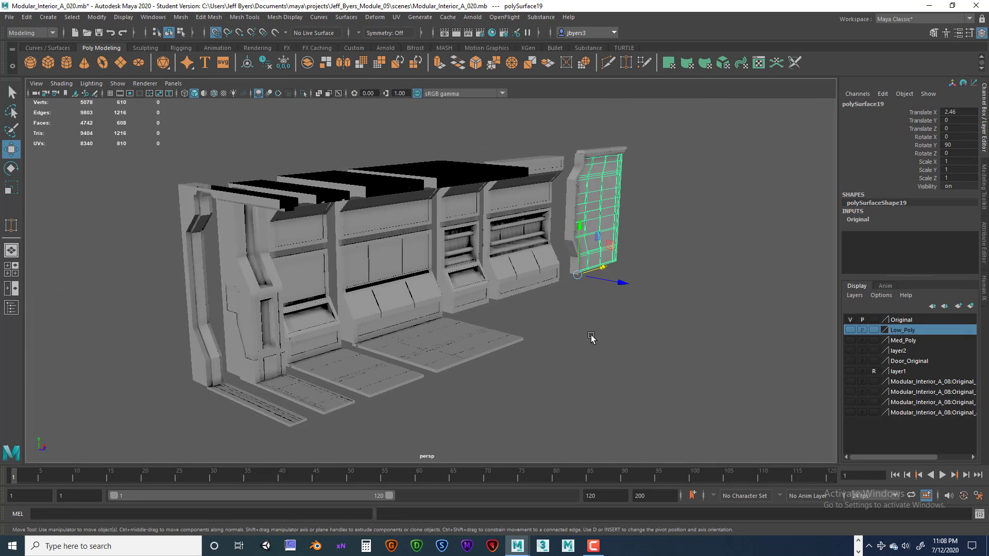
# Step: Compare the Original and Low_Poly layers by toggling their visibility, leaving only the Med_Poly layer displayed
pyautogui.keyDown('alt'); pyautogui.moveTo(591, 337); pyautogui.dragTo(642, 338, button='middle'); pyautogui.keyUp('alt')
pyautogui.click(850, 320)
pyautogui.click(851, 319)
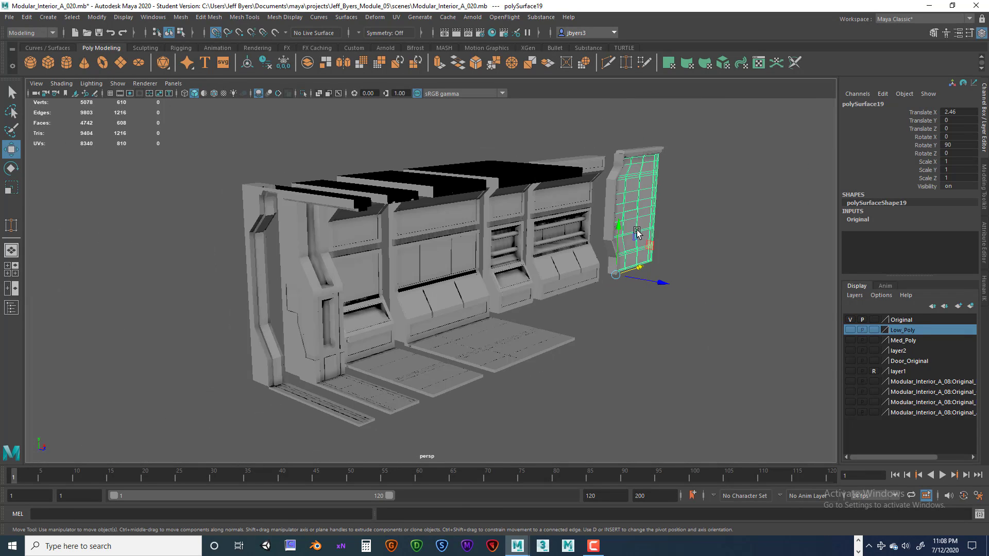
pyautogui.click(850, 320)
pyautogui.click(850, 320)
pyautogui.click(850, 320)
pyautogui.click(850, 330)
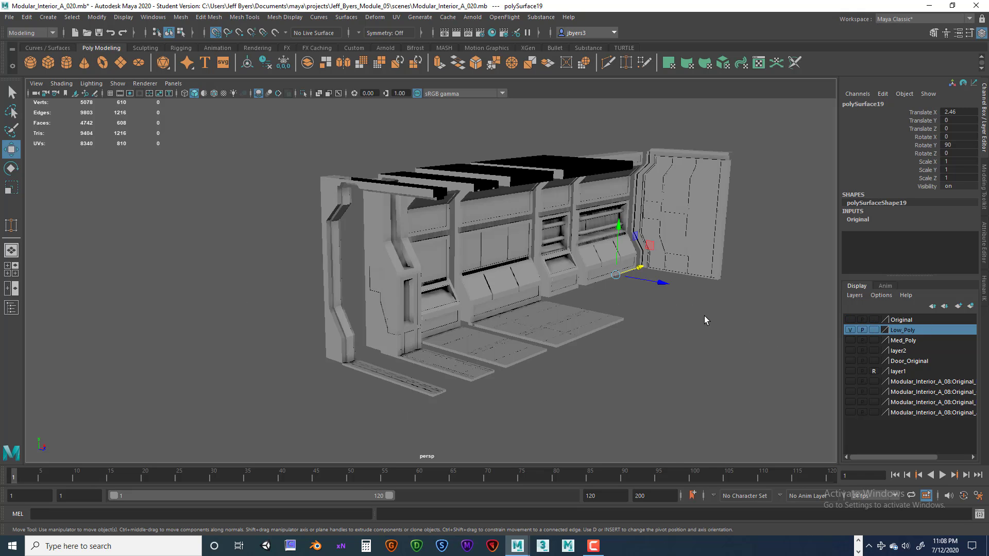
pyautogui.click(850, 330)
pyautogui.click(850, 341)
# Step: Examine the Med_Poly modules, checking the wireframe of the narrow wall section and of all wall modules together
pyautogui.click(419, 258)
pyautogui.moveTo(453, 296)
pyautogui.keyDown('alt'); pyautogui.mouseDown()
pyautogui.moveTo(466, 293)
pyautogui.moveTo(452, 303)
pyautogui.moveTo(447, 289)
pyautogui.mouseUp(); pyautogui.keyUp('alt')
pyautogui.moveTo(442, 275)
pyautogui.keyDown('alt'); pyautogui.mouseDown(button='middle')
pyautogui.moveTo(506, 286)
pyautogui.moveTo(438, 276)
pyautogui.mouseUp(button='middle'); pyautogui.keyUp('alt')
pyautogui.scroll(8, 456, 284)
pyautogui.keyDown('alt'); pyautogui.moveTo(438, 275); pyautogui.dragTo(512, 303); pyautogui.keyUp('alt')
pyautogui.keyDown('alt'); pyautogui.moveTo(403, 319); pyautogui.dragTo(606, 339); pyautogui.keyUp('alt')
pyautogui.scroll(-4, 675, 363)
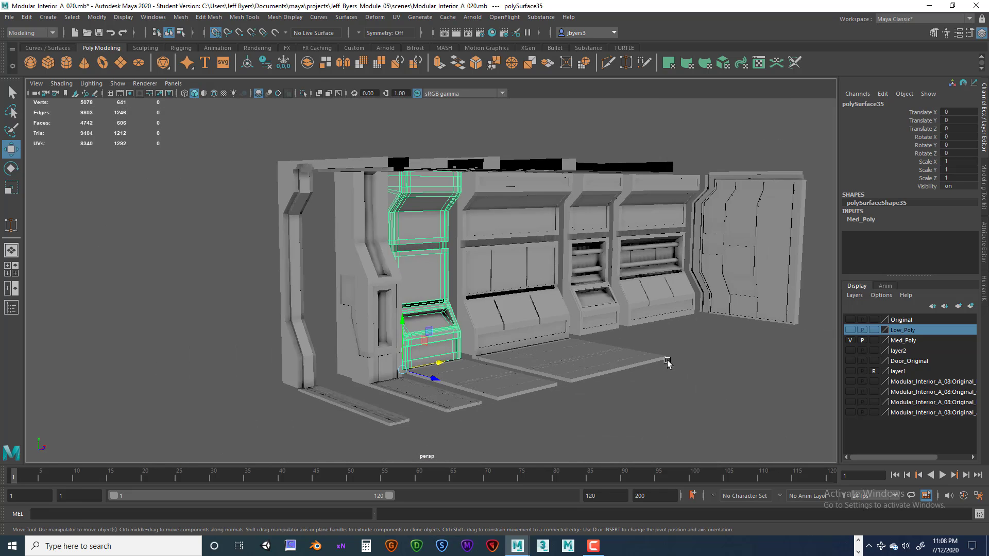
pyautogui.keyDown('alt'); pyautogui.moveTo(691, 356); pyautogui.dragTo(666, 357, button='middle'); pyautogui.keyUp('alt')
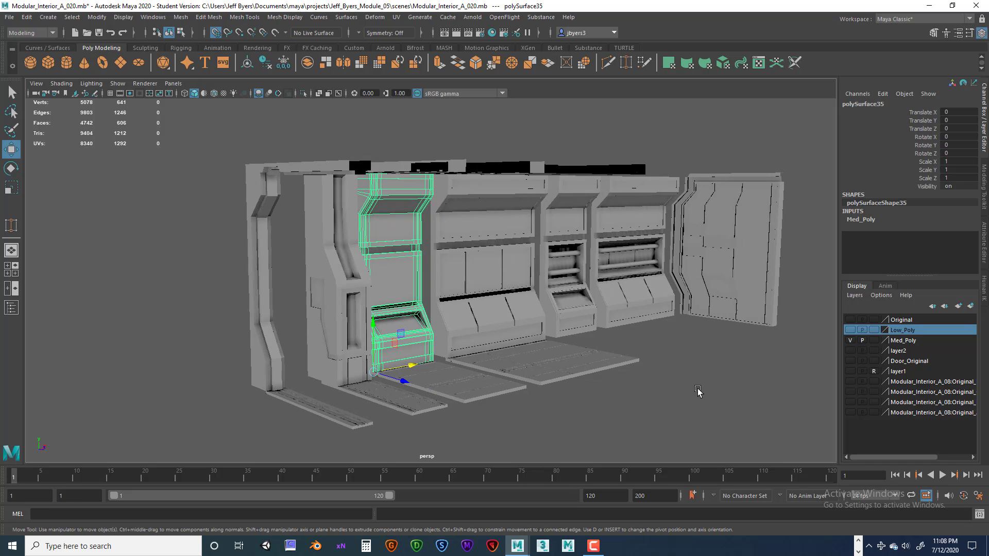
pyautogui.moveTo(222, 164); pyautogui.dragTo(791, 321)
pyautogui.scroll(-2, 773, 343)
pyautogui.scroll(3, 711, 345)
pyautogui.scroll(-1, 711, 345)
pyautogui.scroll(-1, 712, 345)
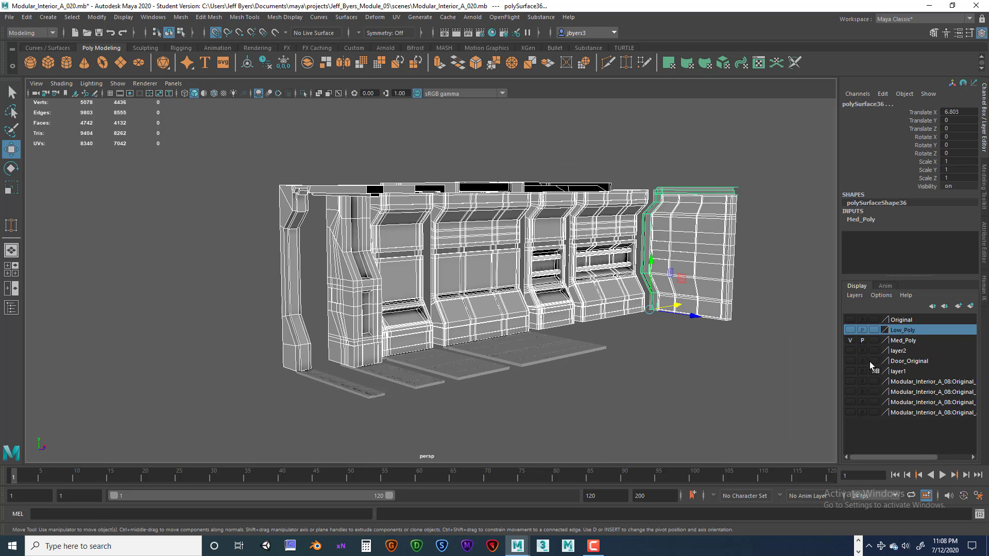
# Step: Display the Original layer instead of Med_Poly and examine the end pillar's wireframe at its base
pyautogui.click(850, 340)
pyautogui.click(849, 320)
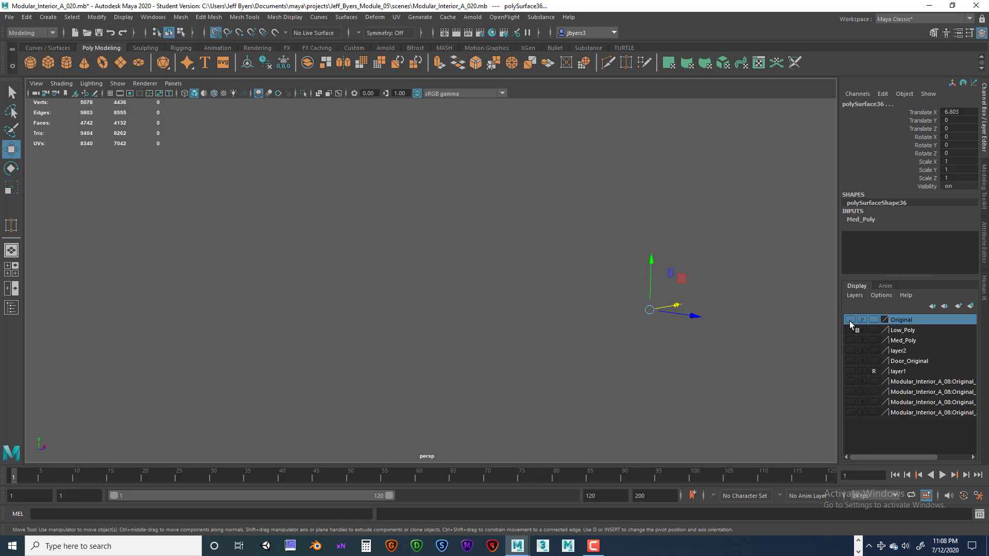
pyautogui.keyDown('alt'); pyautogui.moveTo(492, 352); pyautogui.dragTo(561, 342); pyautogui.keyUp('alt')
pyautogui.scroll(4, 567, 343)
pyautogui.keyDown('alt'); pyautogui.moveTo(561, 342); pyautogui.dragTo(591, 299, button='middle'); pyautogui.keyUp('alt')
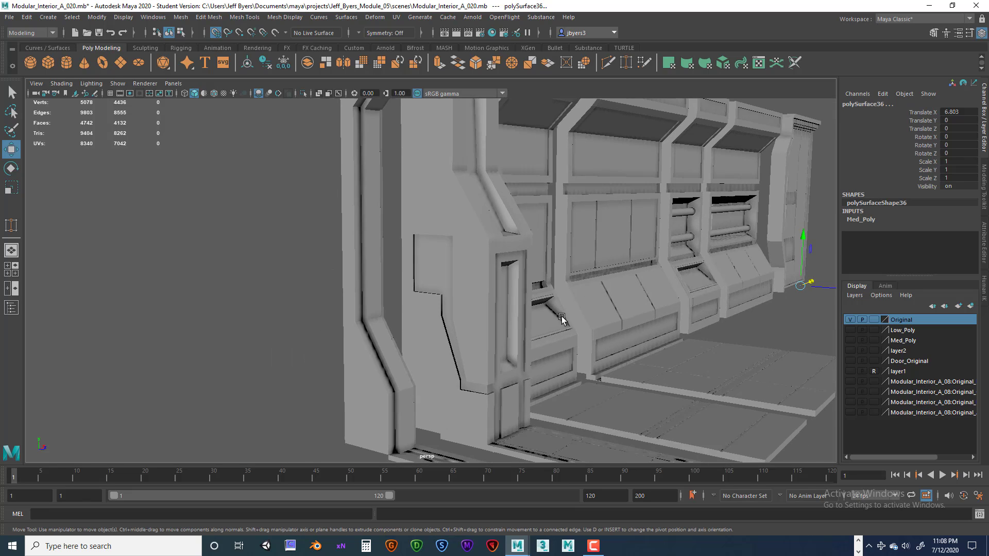
pyautogui.keyDown('alt'); pyautogui.moveTo(561, 319); pyautogui.dragTo(432, 350); pyautogui.keyUp('alt')
pyautogui.keyDown('alt'); pyautogui.moveTo(431, 350); pyautogui.dragTo(470, 342, button='middle'); pyautogui.keyUp('alt')
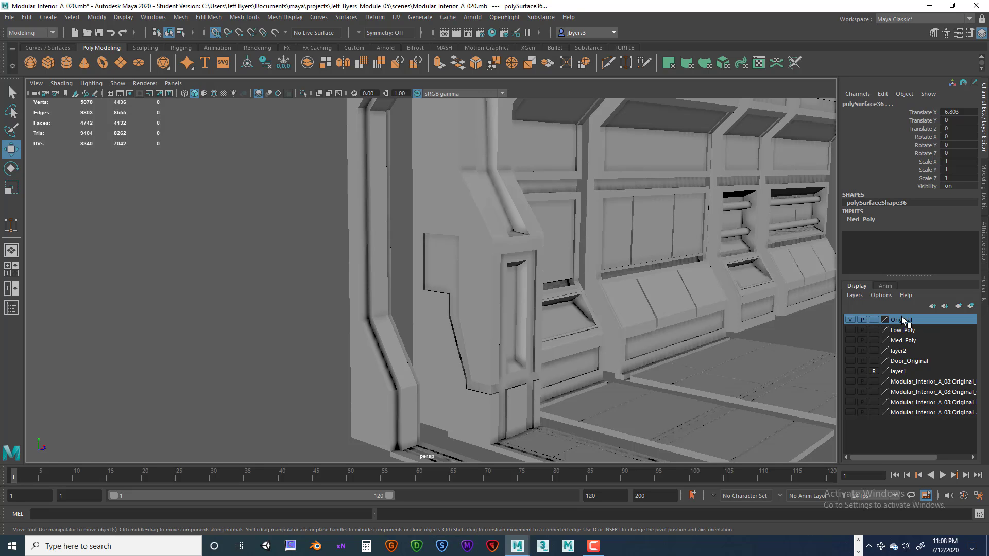
pyautogui.scroll(-2, 668, 340)
pyautogui.keyDown('alt'); pyautogui.moveTo(668, 327); pyautogui.dragTo(608, 290, button='middle'); pyautogui.keyUp('alt')
pyautogui.keyDown('alt'); pyautogui.moveTo(675, 316); pyautogui.dragTo(617, 313); pyautogui.keyUp('alt')
pyautogui.click(390, 320)
pyautogui.scroll(2, 390, 319)
pyautogui.scroll(4, 621, 304)
pyautogui.keyDown('alt'); pyautogui.moveTo(512, 261); pyautogui.dragTo(608, 263, button='middle'); pyautogui.keyUp('alt')
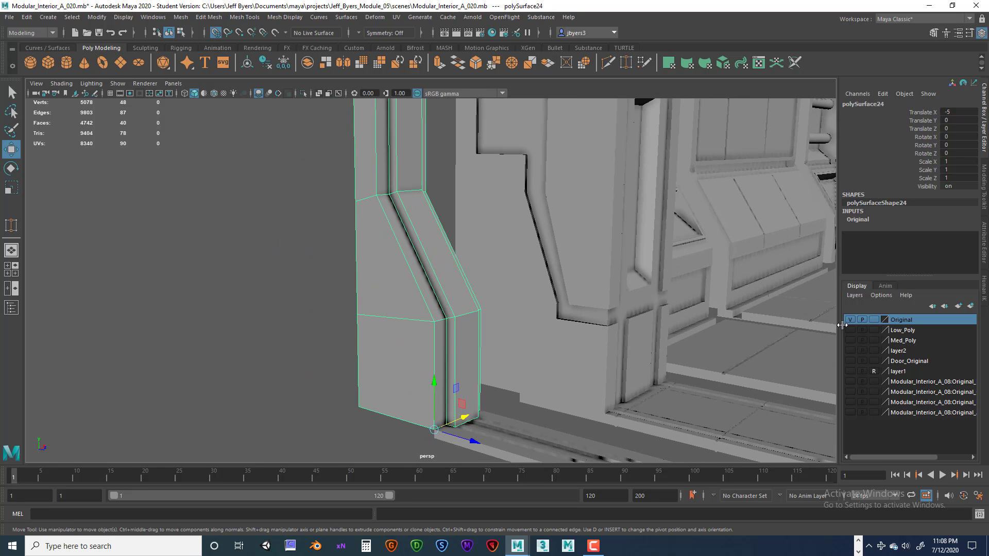
# Step: Hide the Original layer, display Med_Poly again and select the end pillar
pyautogui.click(851, 318)
pyautogui.click(853, 339)
pyautogui.keyDown('alt'); pyautogui.moveTo(659, 300); pyautogui.dragTo(644, 301); pyautogui.keyUp('alt')
pyautogui.keyDown('alt'); pyautogui.moveTo(643, 299); pyautogui.dragTo(514, 300, button='middle'); pyautogui.keyUp('alt')
pyautogui.scroll(-5, 649, 300)
pyautogui.moveTo(652, 300)
pyautogui.keyDown('alt'); pyautogui.mouseDown()
pyautogui.moveTo(628, 302)
pyautogui.moveTo(642, 298)
pyautogui.mouseUp(); pyautogui.keyUp('alt')
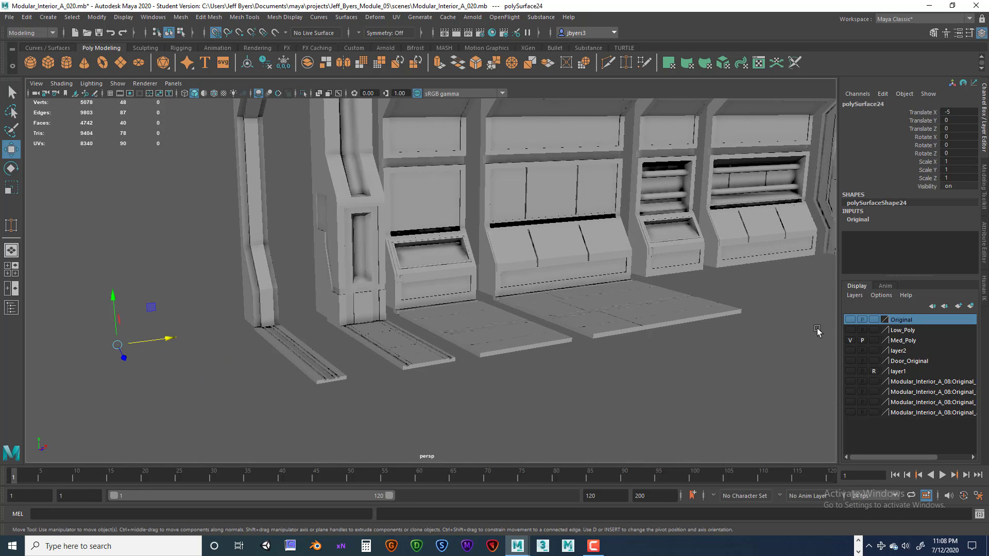
pyautogui.keyDown('alt'); pyautogui.moveTo(554, 315); pyautogui.dragTo(460, 324); pyautogui.keyUp('alt')
pyautogui.click(384, 282)
pyautogui.click(371, 312)
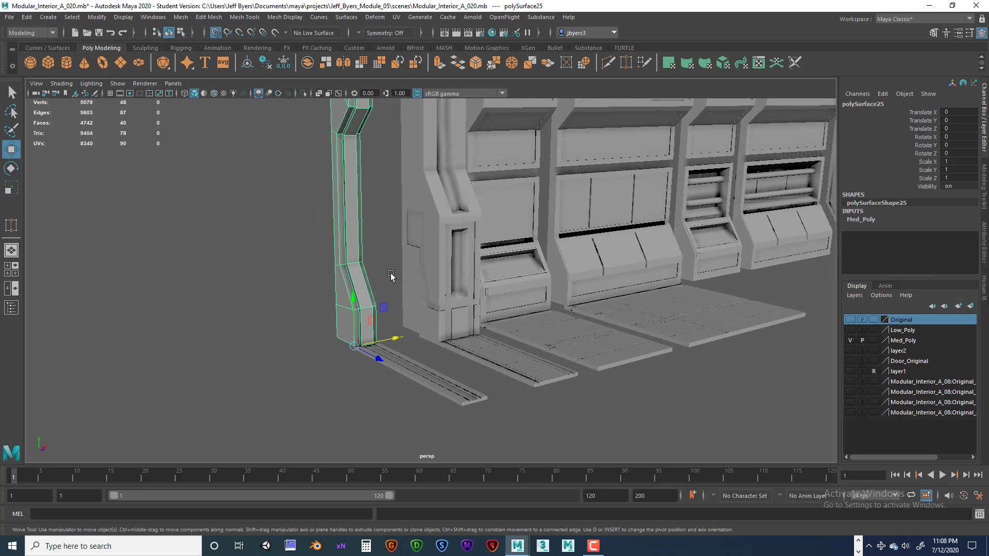
# Step: Multi-Cut a horizontal edge across the end pillar's upper side face, from the inner bend vertex to the outer edge
pyautogui.scroll(3, 418, 357)
pyautogui.keyDown('alt'); pyautogui.moveTo(402, 318); pyautogui.dragTo(460, 294); pyautogui.keyUp('alt')
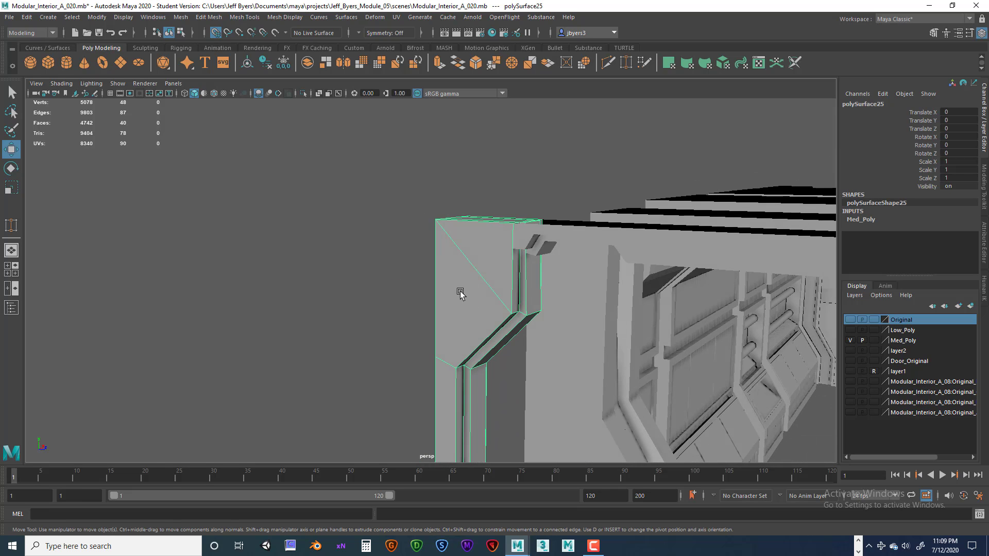
pyautogui.keyDown('alt'); pyautogui.moveTo(464, 237); pyautogui.dragTo(571, 289); pyautogui.keyUp('alt')
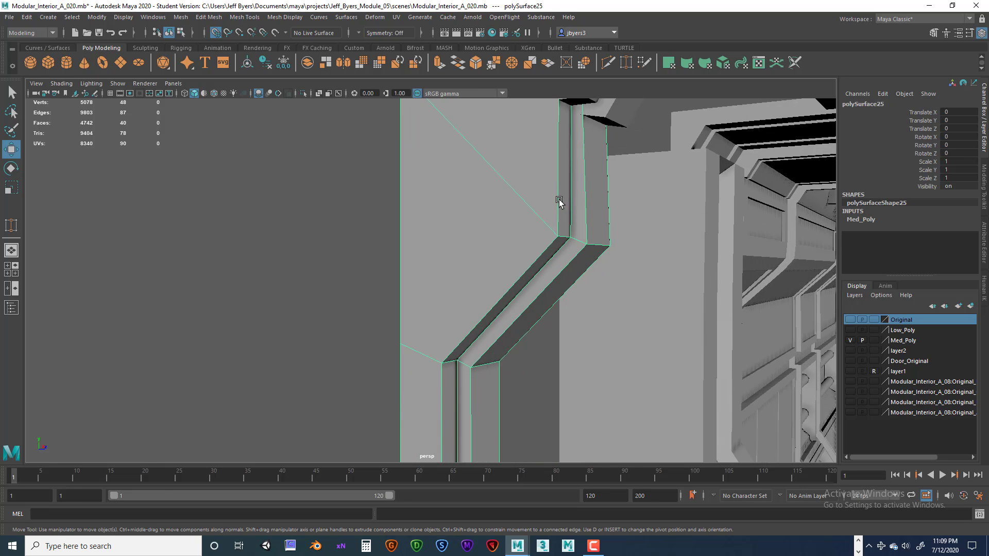
pyautogui.keyDown('alt'); pyautogui.moveTo(559, 202); pyautogui.dragTo(555, 230); pyautogui.keyUp('alt')
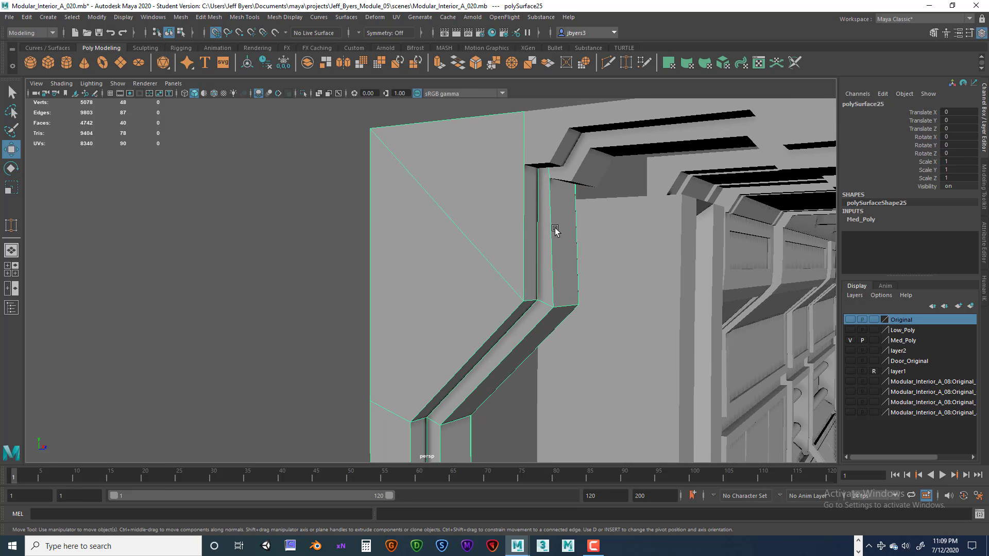
pyautogui.keyDown('shift'); pyautogui.rightClick(496, 236); pyautogui.keyUp('shift')
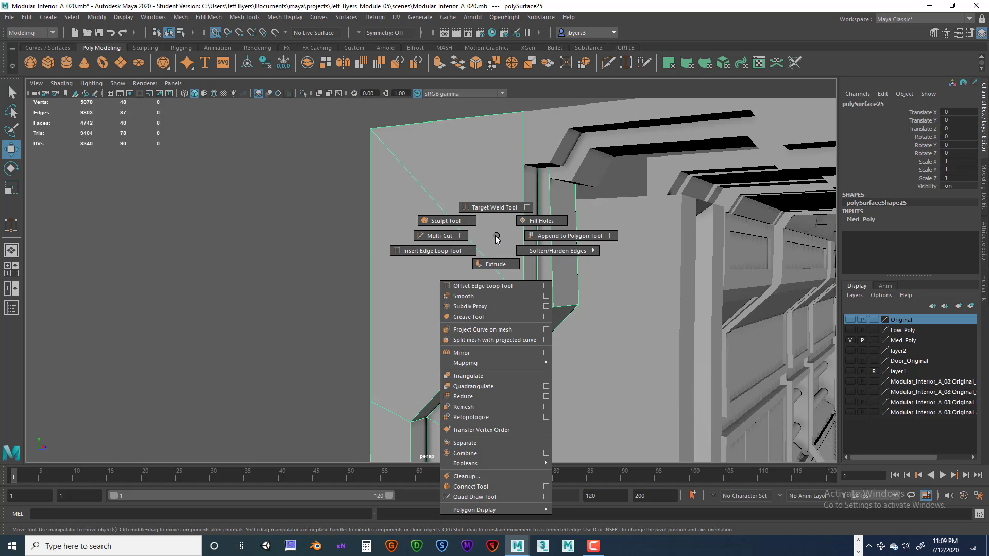
pyautogui.click(440, 235)
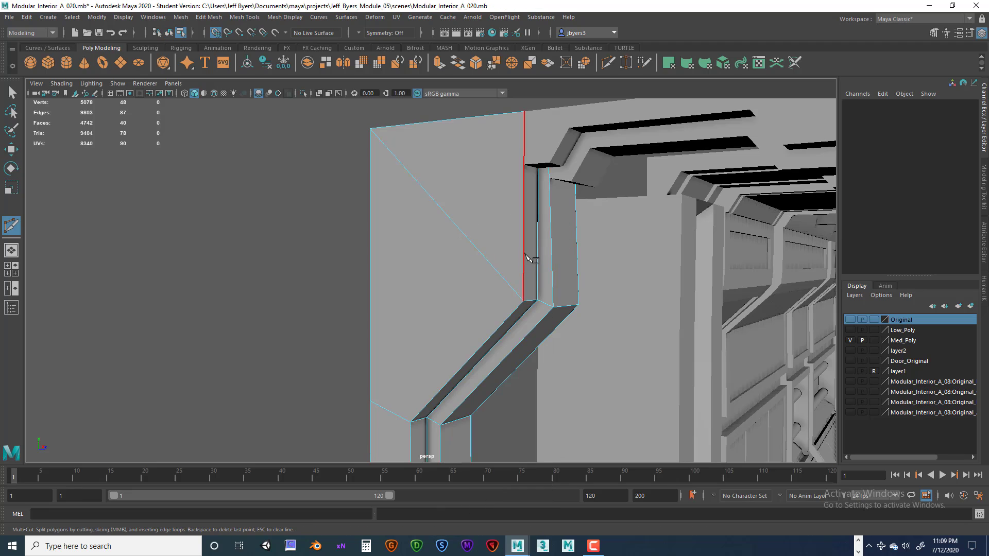
pyautogui.click(523, 300)
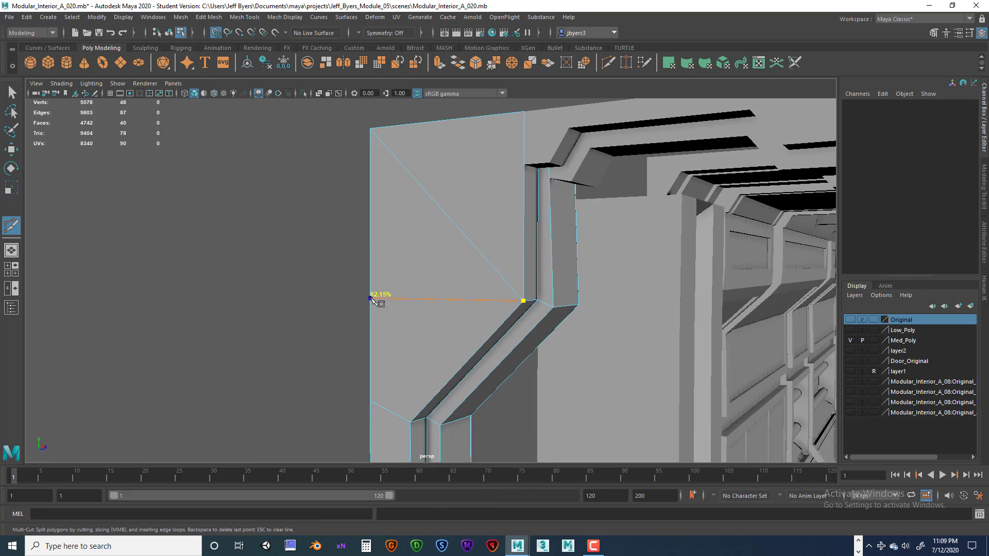
pyautogui.press('shift')
pyautogui.rightClick(383, 294)
# Step: Multi-Cut a matching edge across the pillar's opposite side face, from the inner bend vertex to the outer vertical edge
pyautogui.keyDown('alt'); pyautogui.moveTo(460, 313); pyautogui.dragTo(535, 317); pyautogui.keyUp('alt')
pyautogui.keyDown('alt'); pyautogui.moveTo(536, 318); pyautogui.dragTo(298, 266, button='middle'); pyautogui.keyUp('alt')
pyautogui.keyDown('alt'); pyautogui.moveTo(389, 267); pyautogui.dragTo(512, 274); pyautogui.keyUp('alt')
pyautogui.keyDown('alt'); pyautogui.moveTo(513, 274); pyautogui.dragTo(379, 273, button='middle'); pyautogui.keyUp('alt')
pyautogui.keyDown('alt'); pyautogui.moveTo(380, 275); pyautogui.dragTo(379, 389); pyautogui.keyUp('alt')
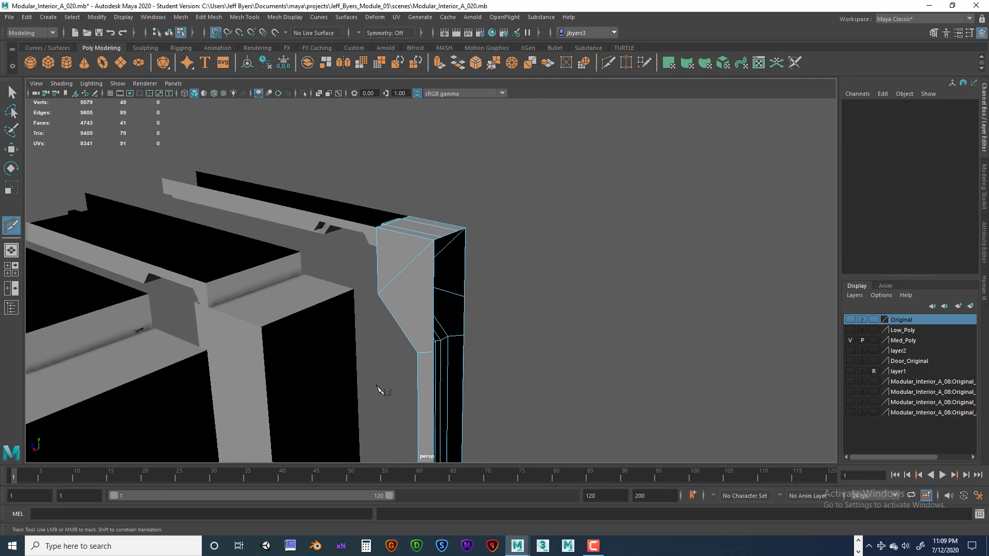
pyautogui.scroll(5, 379, 390)
pyautogui.click(347, 329)
pyautogui.hotkey('ctrl', 'z')
pyautogui.click(399, 281)
pyautogui.hotkey('ctrl', 'z')
pyautogui.click(347, 330)
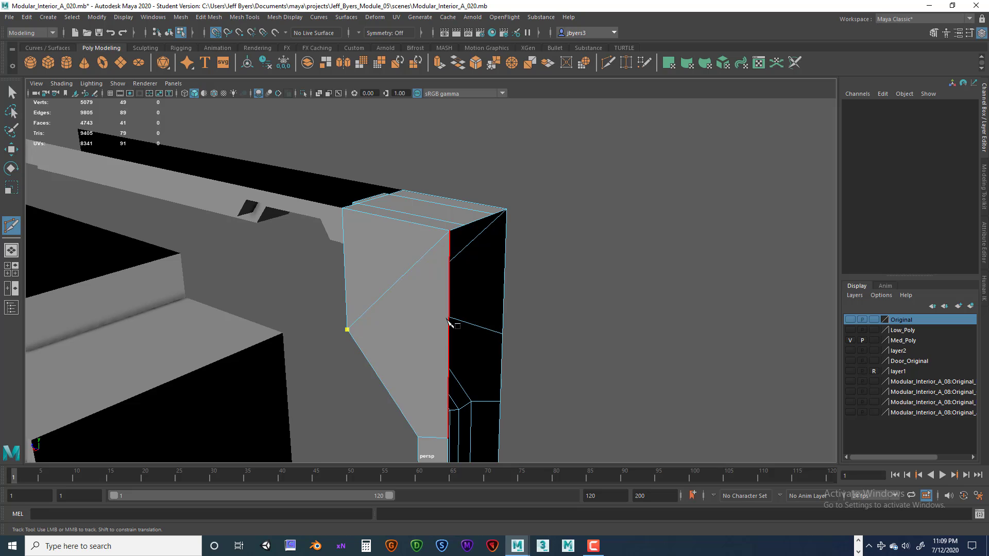
pyautogui.keyDown('alt'); pyautogui.moveTo(443, 342); pyautogui.dragTo(427, 329); pyautogui.keyUp('alt')
pyautogui.keyDown('alt'); pyautogui.moveTo(428, 329); pyautogui.dragTo(476, 314, button='middle'); pyautogui.keyUp('alt')
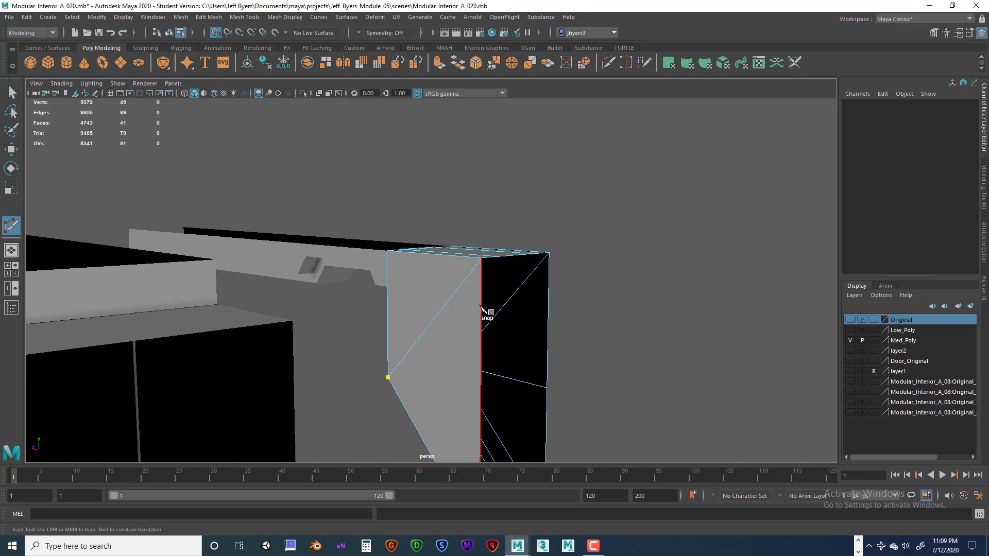
pyautogui.click(473, 400)
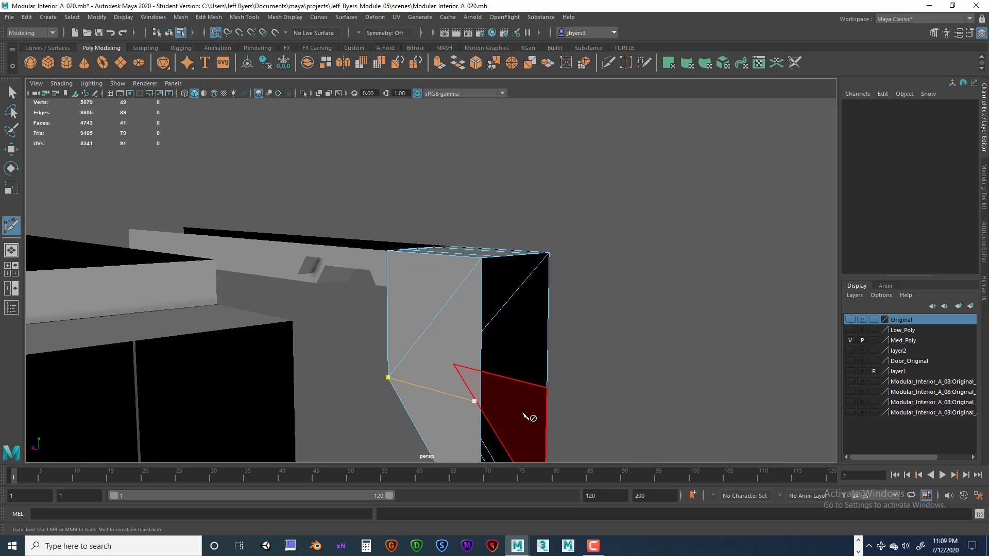
pyautogui.keyDown('alt'); pyautogui.moveTo(466, 373); pyautogui.dragTo(574, 386); pyautogui.keyUp('alt')
pyautogui.keyDown('alt'); pyautogui.moveTo(222, 324); pyautogui.dragTo(479, 292, button='middle'); pyautogui.keyUp('alt')
pyautogui.keyDown('alt'); pyautogui.moveTo(487, 297); pyautogui.dragTo(443, 302); pyautogui.keyUp('alt')
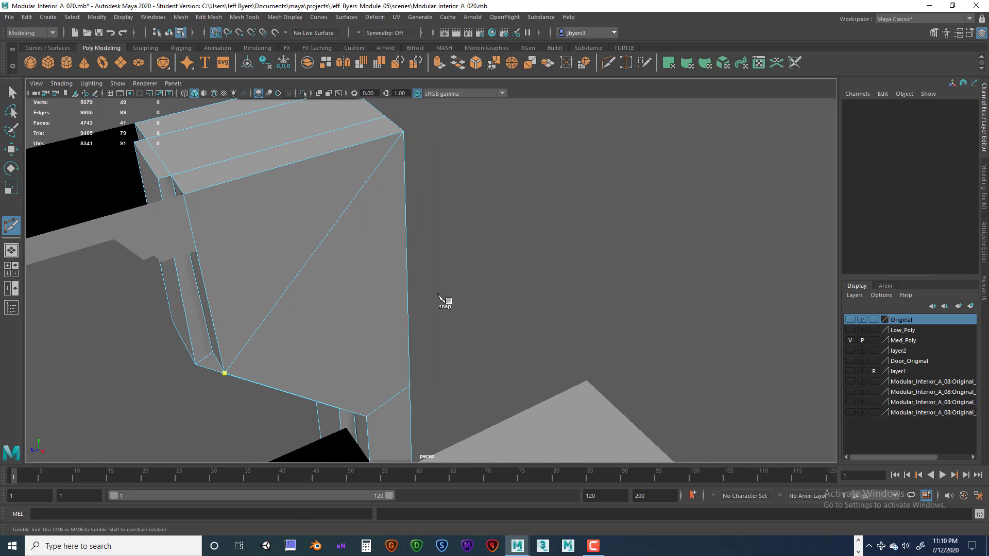
pyautogui.click(411, 305)
# Step: Delete the diagonal edges on both upper side faces of the end pillar and return to object selection
pyautogui.keyDown('alt'); pyautogui.moveTo(448, 299); pyautogui.dragTo(323, 285); pyautogui.keyUp('alt')
pyautogui.keyDown('alt'); pyautogui.moveTo(323, 282); pyautogui.dragTo(322, 281, button='middle'); pyautogui.keyUp('alt')
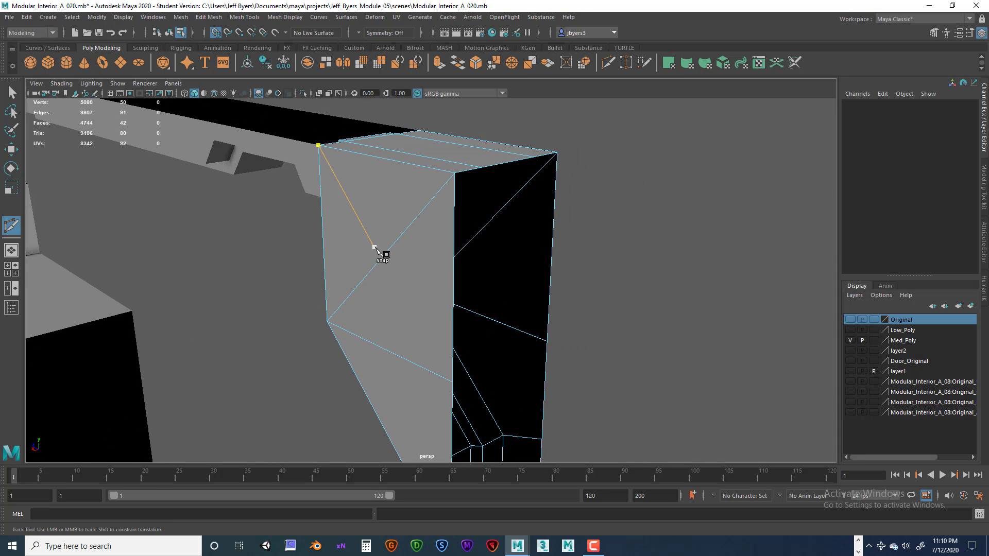
pyautogui.press('q')
pyautogui.moveTo(443, 294)
pyautogui.keyDown('alt'); pyautogui.mouseDown()
pyautogui.moveTo(456, 305)
pyautogui.moveTo(387, 314)
pyautogui.moveTo(454, 315)
pyautogui.moveTo(433, 327)
pyautogui.moveTo(490, 273)
pyautogui.moveTo(447, 289)
pyautogui.mouseUp(); pyautogui.keyUp('alt')
pyautogui.click(441, 286)
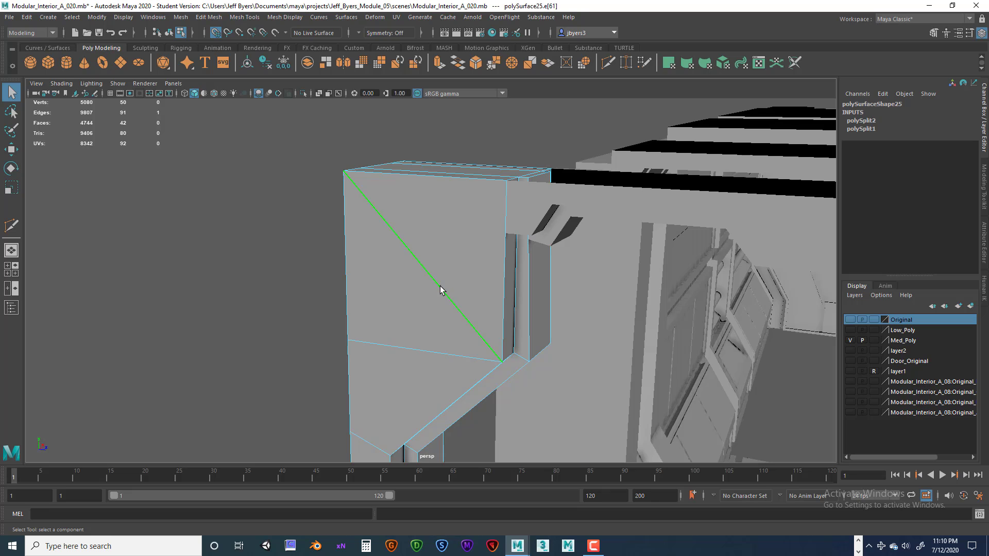
pyautogui.press('Delete')
pyautogui.moveTo(410, 293)
pyautogui.keyDown('alt'); pyautogui.mouseDown()
pyautogui.moveTo(666, 288)
pyautogui.moveTo(387, 214)
pyautogui.moveTo(419, 210)
pyautogui.moveTo(443, 264)
pyautogui.moveTo(371, 286)
pyautogui.moveTo(437, 298)
pyautogui.moveTo(409, 287)
pyautogui.mouseUp(); pyautogui.keyUp('alt')
pyautogui.click(417, 212)
pyautogui.press('Delete')
pyautogui.moveTo(409, 286); pyautogui.dragTo(449, 244, button='right')
pyautogui.keyDown('alt'); pyautogui.moveTo(449, 244); pyautogui.dragTo(454, 301); pyautogui.keyUp('alt')
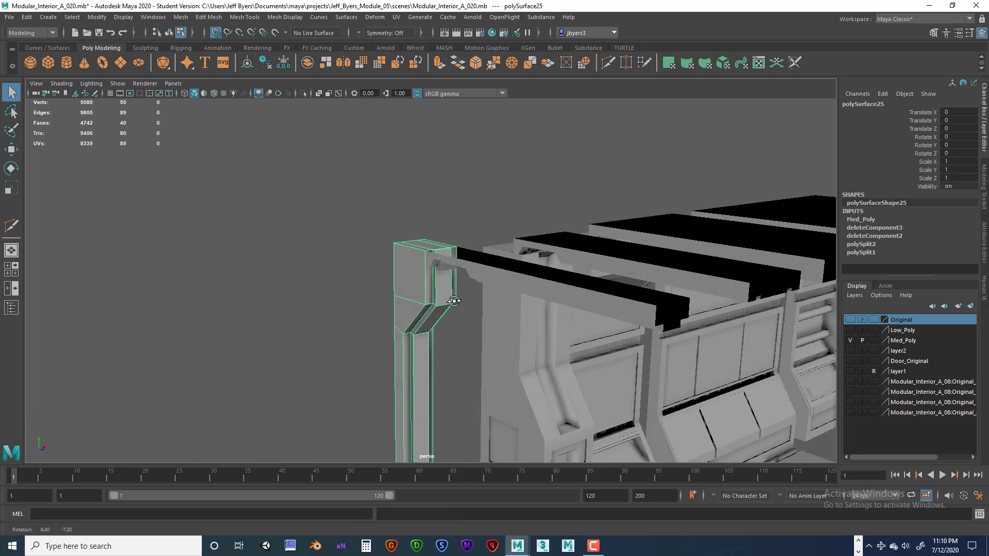
# Step: Save the scene as a new version named Modular_Interior_A_021, accepting the student version notice
pyautogui.click(11, 17)
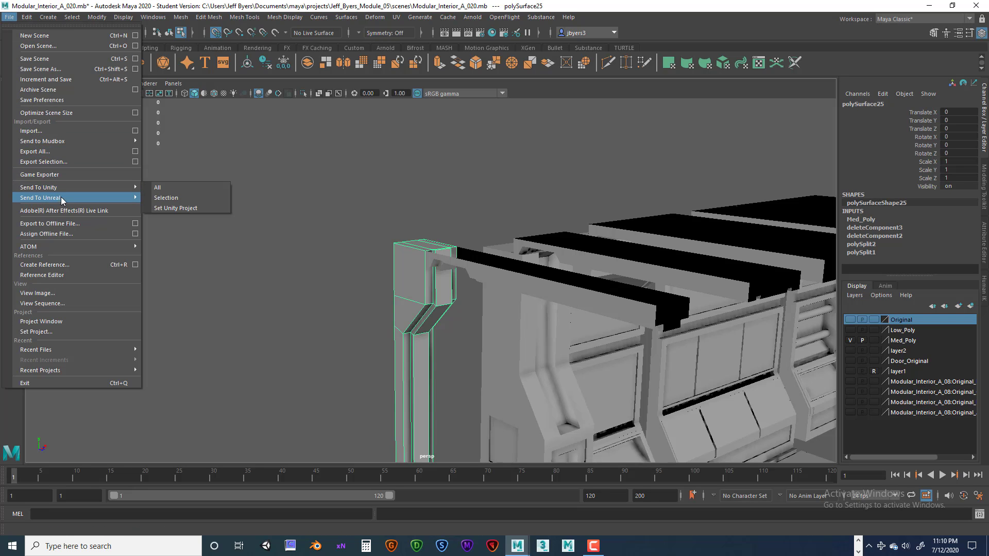
pyautogui.click(58, 69)
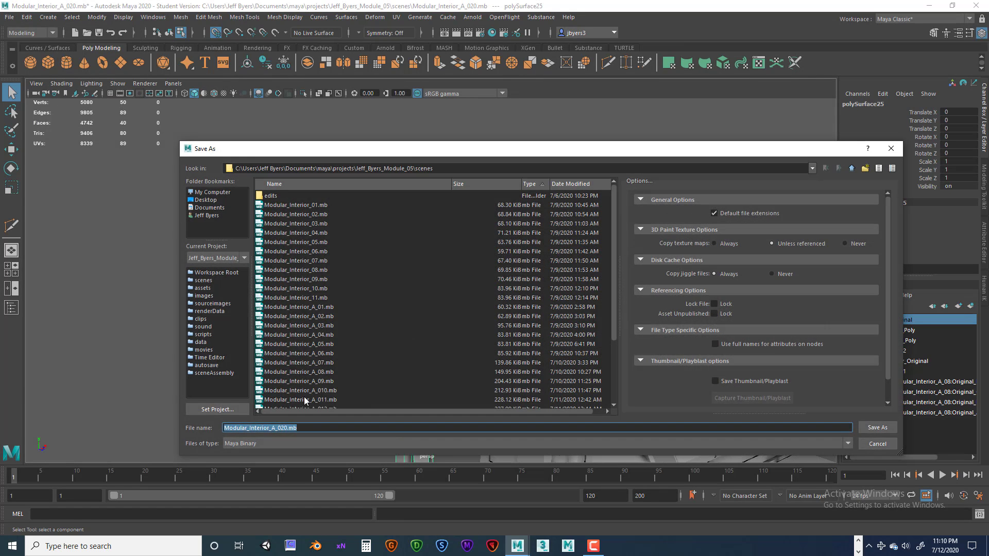
pyautogui.write('2')
pyautogui.press('BackSpace')
pyautogui.write('1')
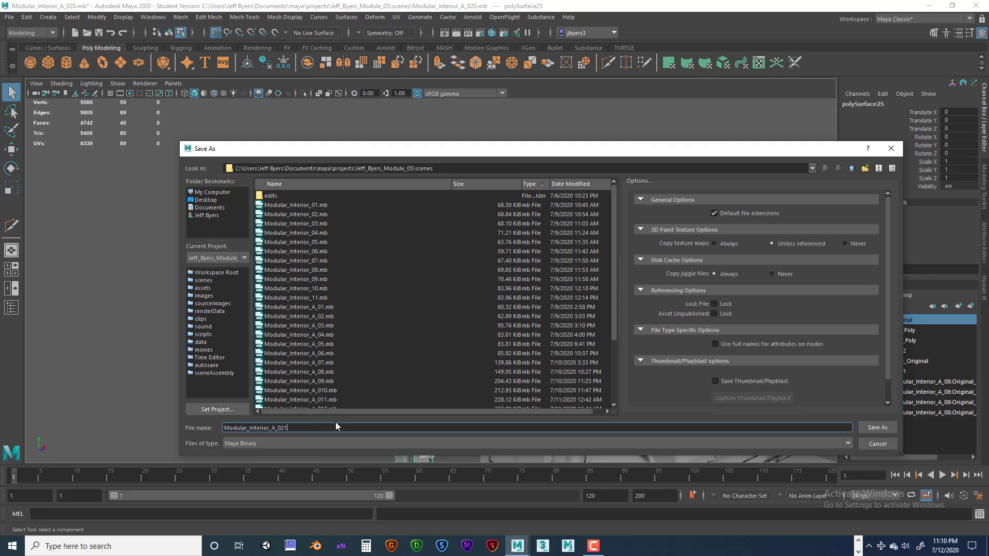
pyautogui.click(873, 428)
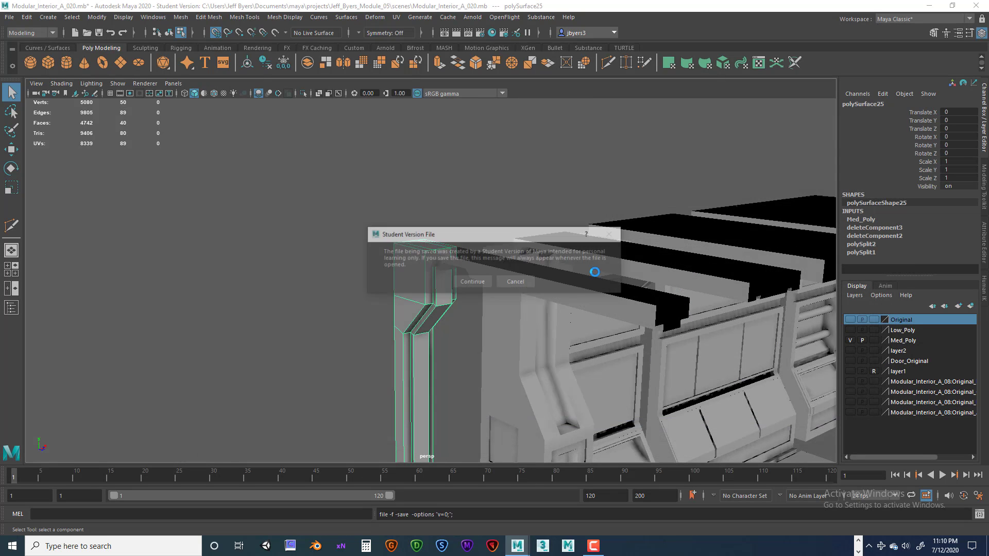
pyautogui.click(472, 282)
# Step: Isolate the end pillar in the viewport
pyautogui.keyDown('alt'); pyautogui.moveTo(536, 307); pyautogui.dragTo(486, 311); pyautogui.keyUp('alt')
pyautogui.hotkey('ctrl', '1')
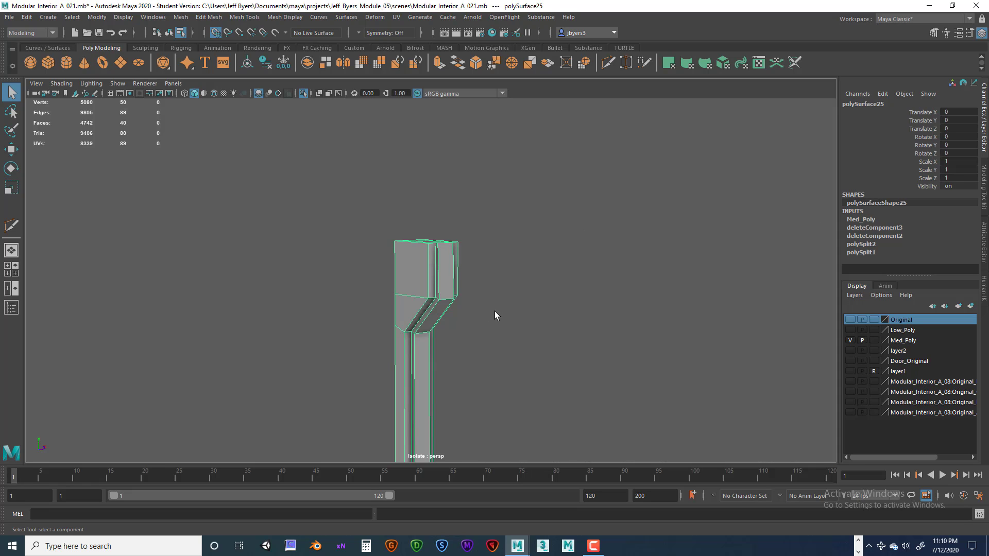
pyautogui.keyDown('alt'); pyautogui.moveTo(488, 329); pyautogui.dragTo(488, 234, button='middle'); pyautogui.keyUp('alt')
pyautogui.scroll(-5, 506, 277)
pyautogui.keyDown('alt'); pyautogui.moveTo(506, 278); pyautogui.dragTo(511, 308); pyautogui.keyUp('alt')
pyautogui.scroll(5, 511, 308)
pyautogui.keyDown('alt'); pyautogui.moveTo(481, 308); pyautogui.dragTo(489, 392, button='middle'); pyautogui.keyUp('alt')
pyautogui.scroll(2, 601, 384)
pyautogui.keyDown('alt'); pyautogui.moveTo(535, 265); pyautogui.dragTo(543, 304); pyautogui.keyUp('alt')
pyautogui.scroll(5, 578, 316)
pyautogui.keyDown('alt'); pyautogui.moveTo(562, 256); pyautogui.dragTo(545, 305, button='middle'); pyautogui.keyUp('alt')
pyautogui.scroll(2, 582, 288)
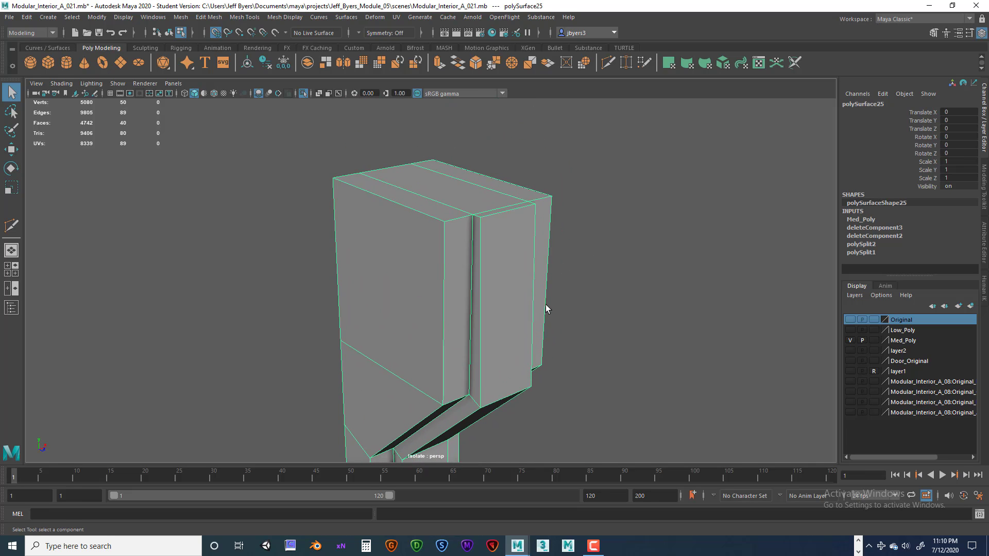
# Step: With the Insert Edge Loop Tool, add a loop beside the raised front panel's vertical corner next to the groove
pyautogui.scroll(3, 621, 320)
pyautogui.keyDown('shift'); pyautogui.rightClick(511, 225); pyautogui.keyUp('shift')
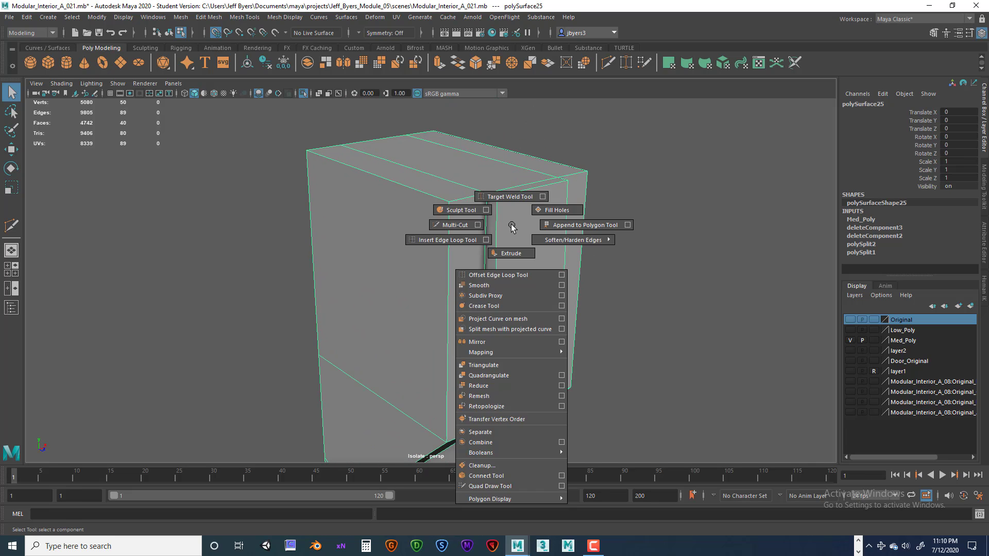
pyautogui.keyDown('shift'); pyautogui.moveTo(458, 242); pyautogui.dragTo(458, 240, button='right'); pyautogui.keyUp('shift')
pyautogui.scroll(5, 507, 232)
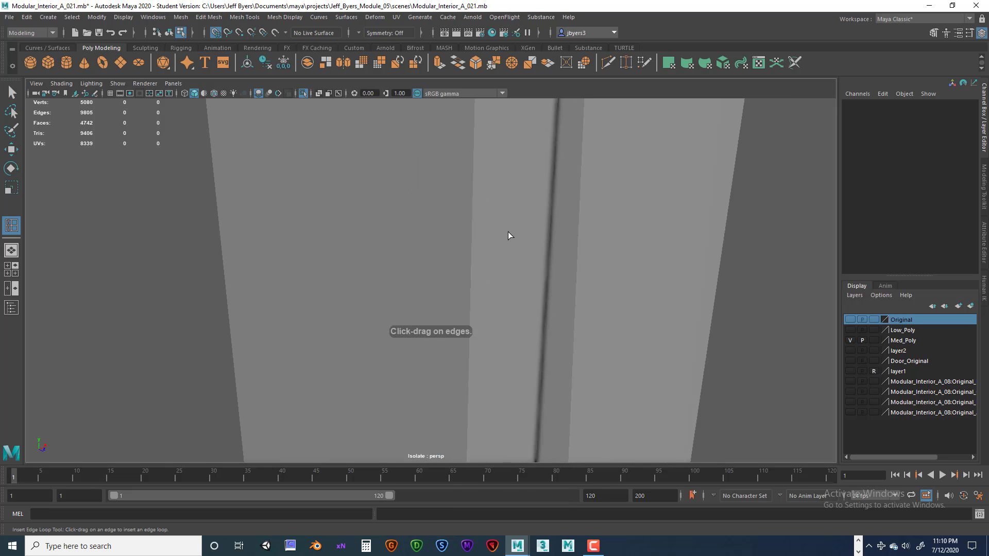
pyautogui.scroll(-3, 508, 233)
pyautogui.keyDown('alt'); pyautogui.moveTo(509, 234); pyautogui.dragTo(476, 267, button='middle'); pyautogui.keyUp('alt')
pyautogui.click(460, 229)
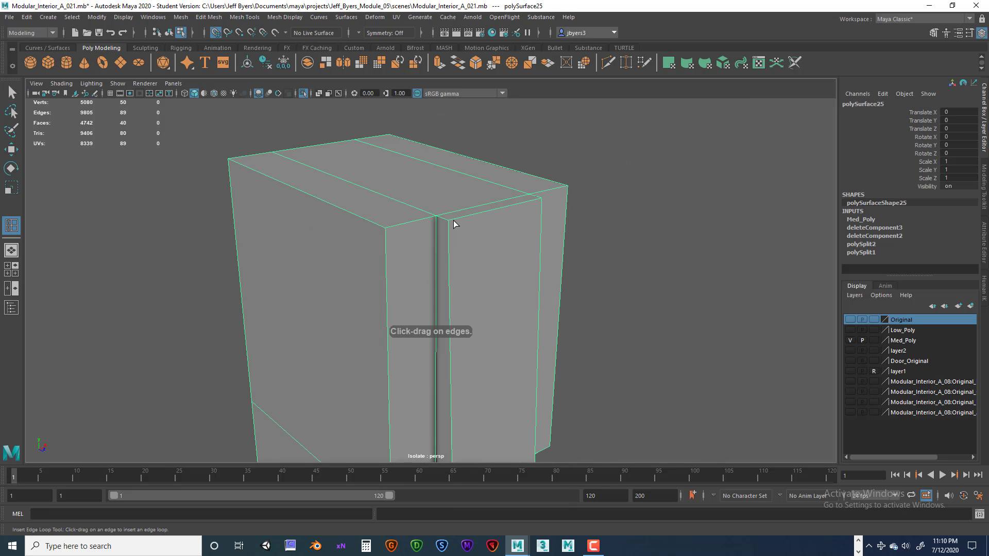
pyautogui.click(452, 218)
# Step: Insert supporting edge loops beside the groove's vertical edges, along the top's front edge and just below the top rim
pyautogui.keyDown('alt'); pyautogui.moveTo(446, 225); pyautogui.dragTo(480, 232); pyautogui.keyUp('alt')
pyautogui.keyDown('alt'); pyautogui.moveTo(476, 230); pyautogui.dragTo(396, 239, button='middle'); pyautogui.keyUp('alt')
pyautogui.scroll(3, 461, 248)
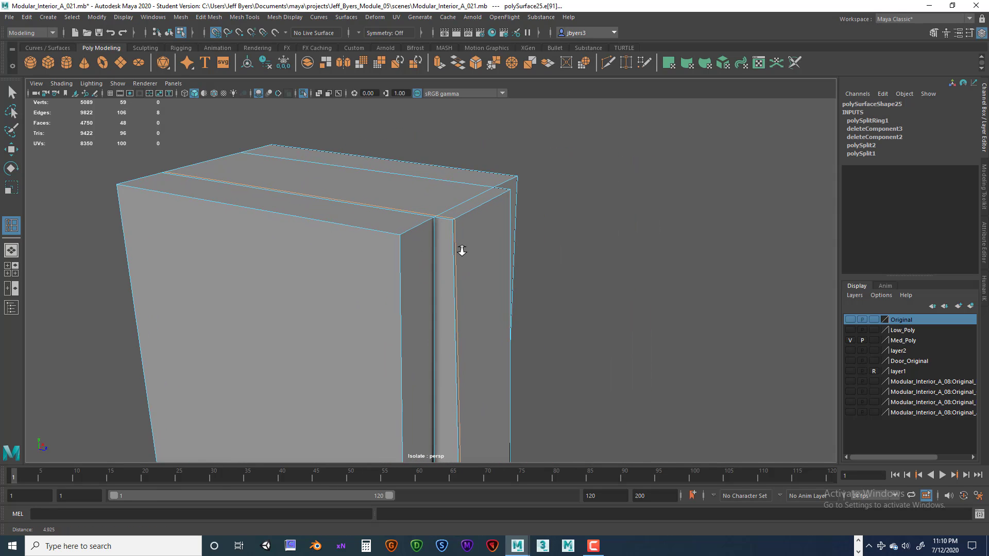
pyautogui.click(440, 206)
pyautogui.keyDown('alt'); pyautogui.moveTo(441, 206); pyautogui.dragTo(395, 216); pyautogui.keyUp('alt')
pyautogui.keyDown('alt'); pyautogui.moveTo(397, 217); pyautogui.dragTo(475, 223, button='right'); pyautogui.keyUp('alt')
pyautogui.keyDown('alt'); pyautogui.moveTo(461, 206); pyautogui.dragTo(427, 237, button='middle'); pyautogui.keyUp('alt')
pyautogui.keyDown('alt'); pyautogui.moveTo(426, 237); pyautogui.dragTo(455, 240, button='right'); pyautogui.keyUp('alt')
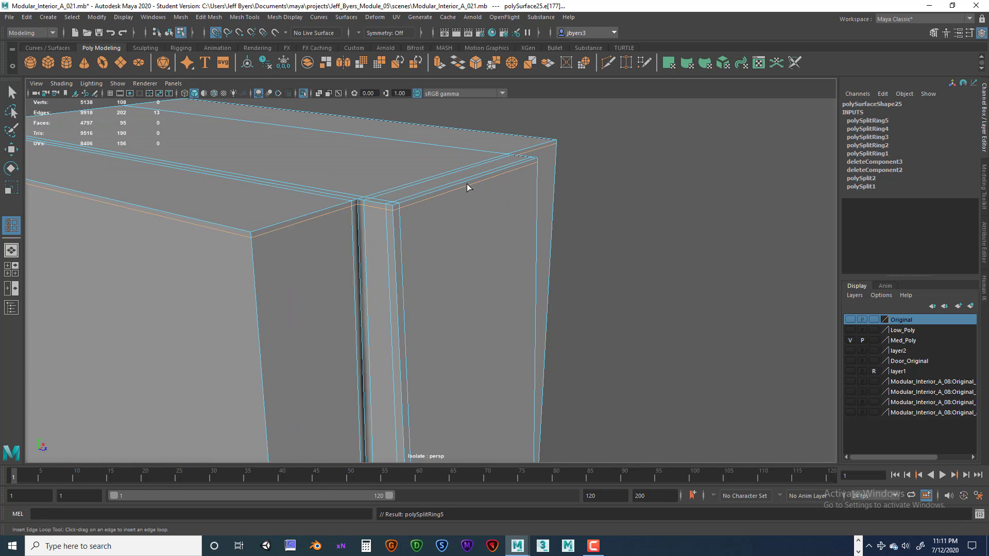
# Step: Insert an edge loop on the pillar's front strip close to its outer vertical corner
pyautogui.keyDown('alt'); pyautogui.moveTo(405, 205); pyautogui.dragTo(417, 213); pyautogui.keyUp('alt')
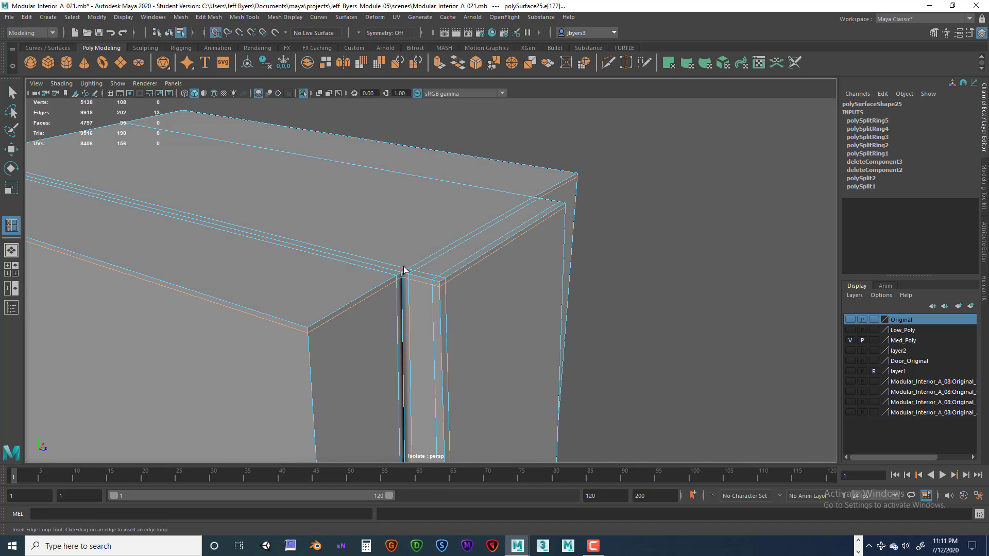
pyautogui.keyDown('alt'); pyautogui.moveTo(412, 279); pyautogui.dragTo(337, 215); pyautogui.keyUp('alt')
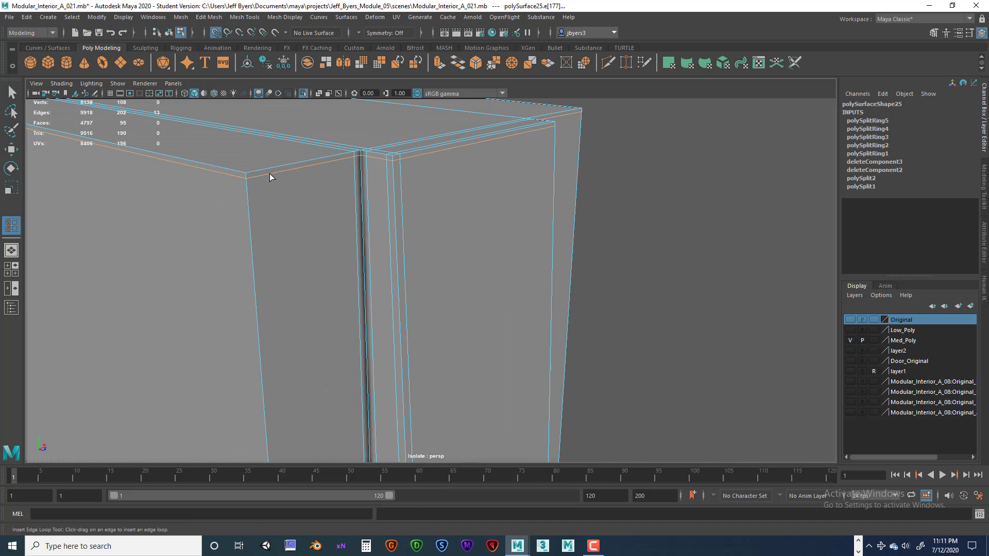
pyautogui.moveTo(261, 177); pyautogui.dragTo(251, 176)
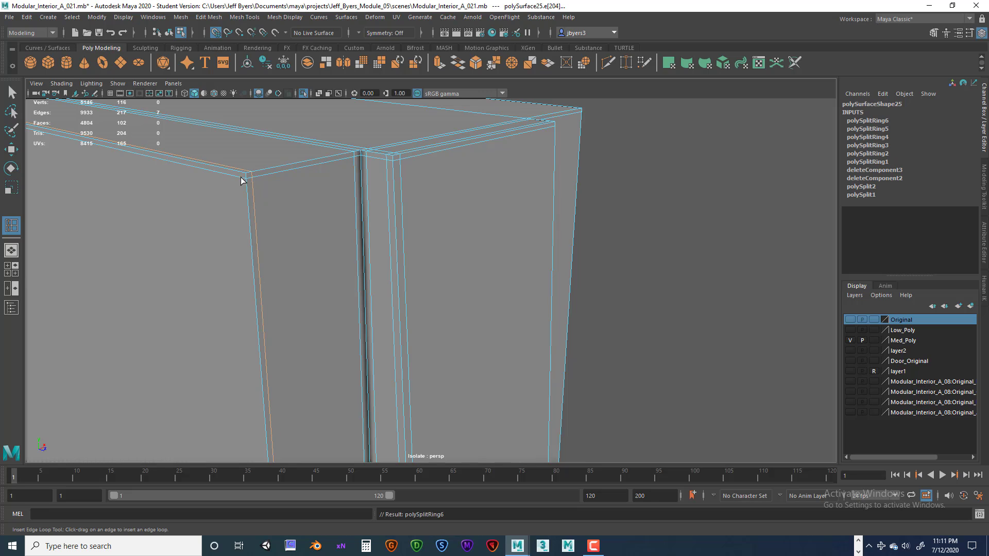
# Step: Insert edge loops on the pillar's side face close to its front and back vertical edges
pyautogui.scroll(-5, 264, 201)
pyautogui.keyDown('alt'); pyautogui.moveTo(289, 239); pyautogui.dragTo(365, 222); pyautogui.keyUp('alt')
pyautogui.scroll(4, 361, 243)
pyautogui.click(277, 235)
pyautogui.scroll(5, 364, 222)
pyautogui.keyDown('alt'); pyautogui.moveTo(353, 208); pyautogui.dragTo(410, 231, button='middle'); pyautogui.keyUp('alt')
pyautogui.keyDown('alt'); pyautogui.moveTo(410, 231); pyautogui.dragTo(427, 236, button='right'); pyautogui.keyUp('alt')
pyautogui.keyDown('alt'); pyautogui.moveTo(427, 235); pyautogui.dragTo(432, 292, button='middle'); pyautogui.keyUp('alt')
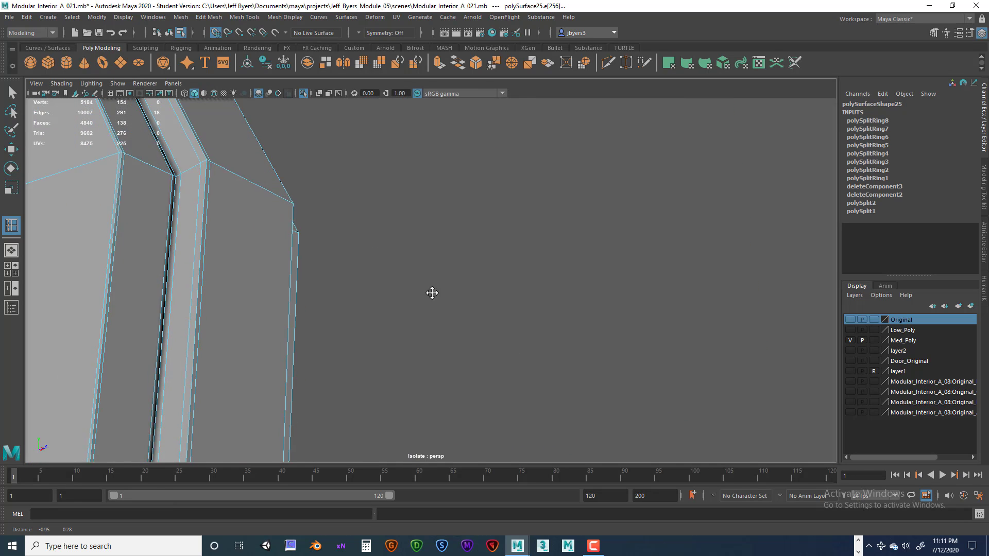
# Step: Insert edge loops near the pillar's bottom end and closely around the lower bend where the slope meets the base
pyautogui.keyDown('alt'); pyautogui.moveTo(432, 293); pyautogui.dragTo(457, 188); pyautogui.keyUp('alt')
pyautogui.keyDown('alt'); pyautogui.moveTo(457, 188); pyautogui.dragTo(403, 211, button='right'); pyautogui.keyUp('alt')
pyautogui.keyDown('alt'); pyautogui.moveTo(404, 212); pyautogui.dragTo(432, 199, button='middle'); pyautogui.keyUp('alt')
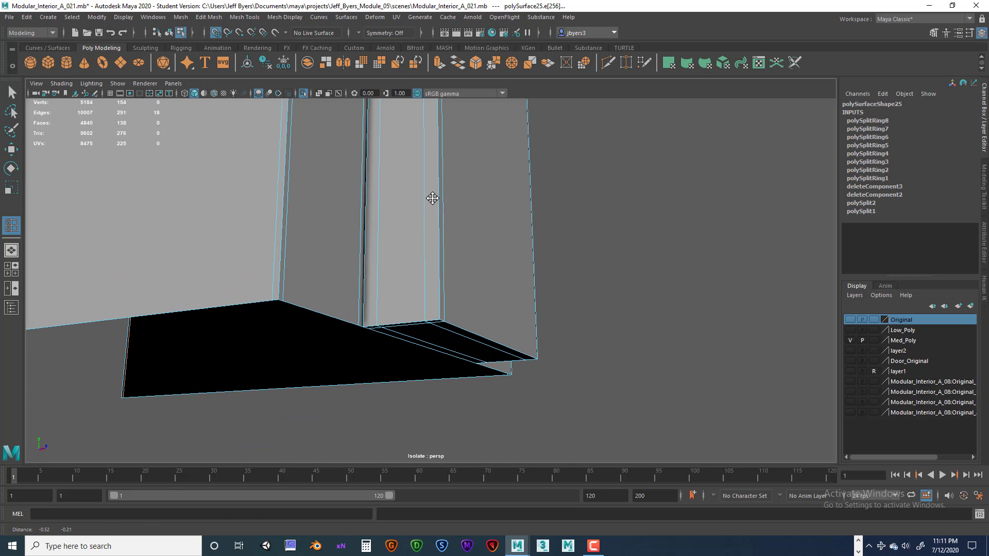
pyautogui.click(283, 297)
pyautogui.keyDown('alt'); pyautogui.moveTo(284, 297); pyautogui.dragTo(334, 217); pyautogui.keyUp('alt')
pyautogui.keyDown('alt'); pyautogui.moveTo(333, 208); pyautogui.dragTo(333, 204, button='middle'); pyautogui.keyUp('alt')
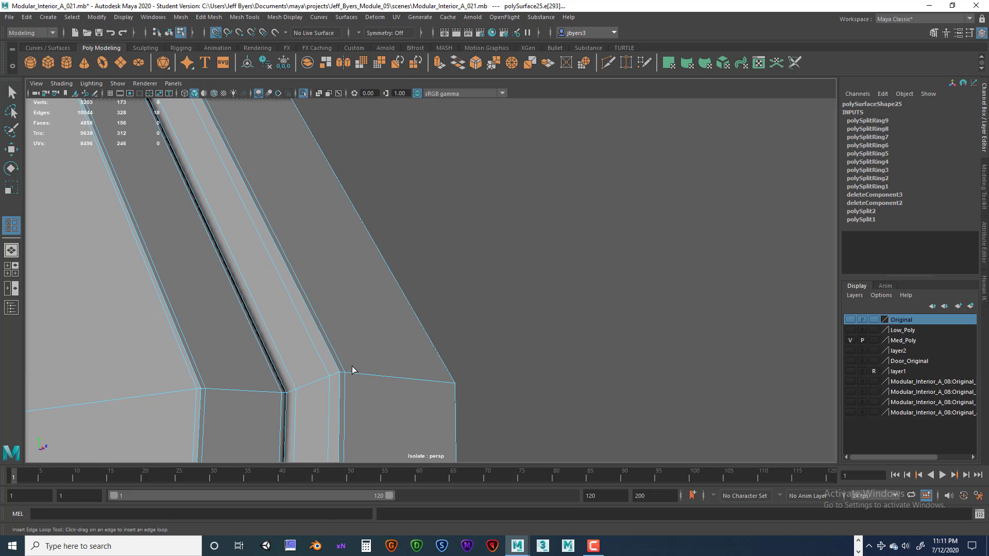
pyautogui.click(344, 378)
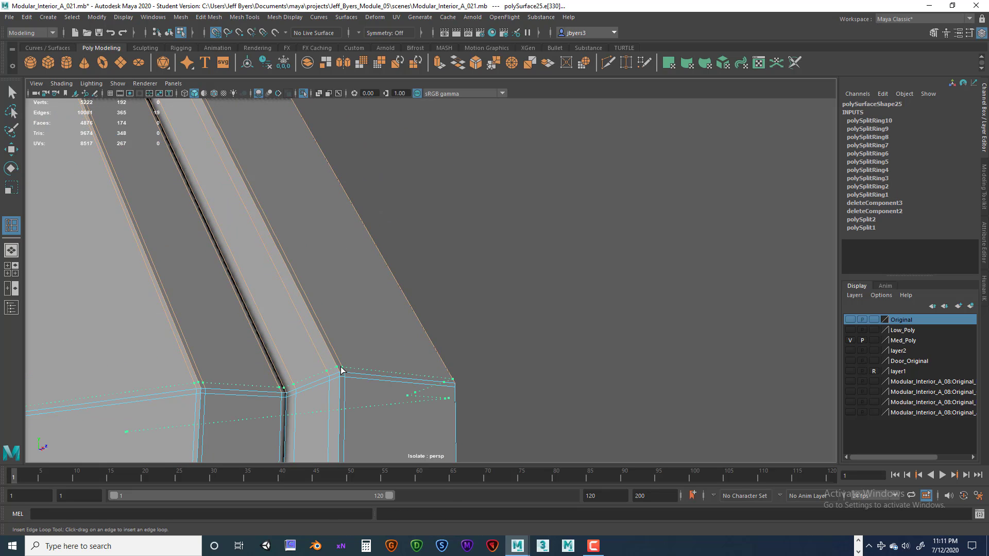
# Step: Insert an edge loop beside the raised panel's vertical corner at the groove on the pillar's opposite side
pyautogui.keyDown('alt'); pyautogui.moveTo(271, 275); pyautogui.dragTo(288, 335, button='middle'); pyautogui.keyUp('alt')
pyautogui.keyDown('alt'); pyautogui.moveTo(288, 335); pyautogui.dragTo(226, 304); pyautogui.keyUp('alt')
pyautogui.keyDown('alt'); pyautogui.moveTo(194, 285); pyautogui.dragTo(287, 290, button='middle'); pyautogui.keyUp('alt')
pyautogui.keyDown('alt'); pyautogui.moveTo(287, 290); pyautogui.dragTo(225, 307); pyautogui.keyUp('alt')
pyautogui.keyDown('alt'); pyautogui.moveTo(225, 307); pyautogui.dragTo(336, 321, button='right'); pyautogui.keyUp('alt')
pyautogui.keyDown('alt'); pyautogui.moveTo(150, 289); pyautogui.dragTo(350, 321, button='middle'); pyautogui.keyUp('alt')
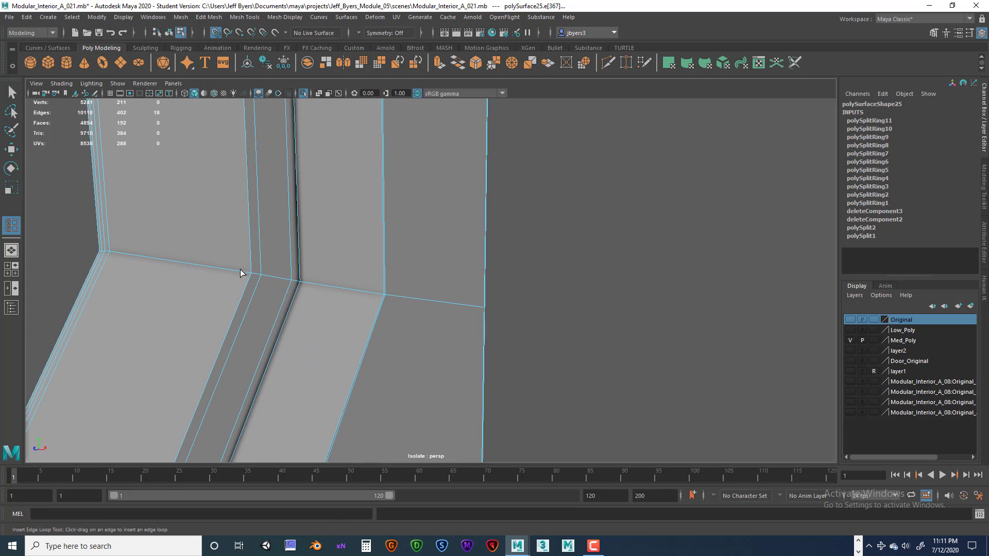
pyautogui.keyDown('alt'); pyautogui.moveTo(355, 294); pyautogui.dragTo(344, 293); pyautogui.keyUp('alt')
pyautogui.click(256, 274)
# Step: Insert edge loops on the opposite outer strip, one beside the groove and one beside the outer vertical corner
pyautogui.keyDown('alt'); pyautogui.moveTo(257, 274); pyautogui.dragTo(303, 240); pyautogui.keyUp('alt')
pyautogui.keyDown('alt'); pyautogui.moveTo(303, 241); pyautogui.dragTo(318, 287, button='middle'); pyautogui.keyUp('alt')
pyautogui.keyDown('alt'); pyautogui.moveTo(317, 287); pyautogui.dragTo(81, 276, button='right'); pyautogui.keyUp('alt')
pyautogui.keyDown('alt'); pyautogui.moveTo(350, 437); pyautogui.dragTo(339, 362, button='middle'); pyautogui.keyUp('alt')
pyautogui.keyDown('alt'); pyautogui.moveTo(351, 348); pyautogui.dragTo(347, 294); pyautogui.keyUp('alt')
pyautogui.keyDown('alt'); pyautogui.moveTo(348, 291); pyautogui.dragTo(350, 355, button='middle'); pyautogui.keyUp('alt')
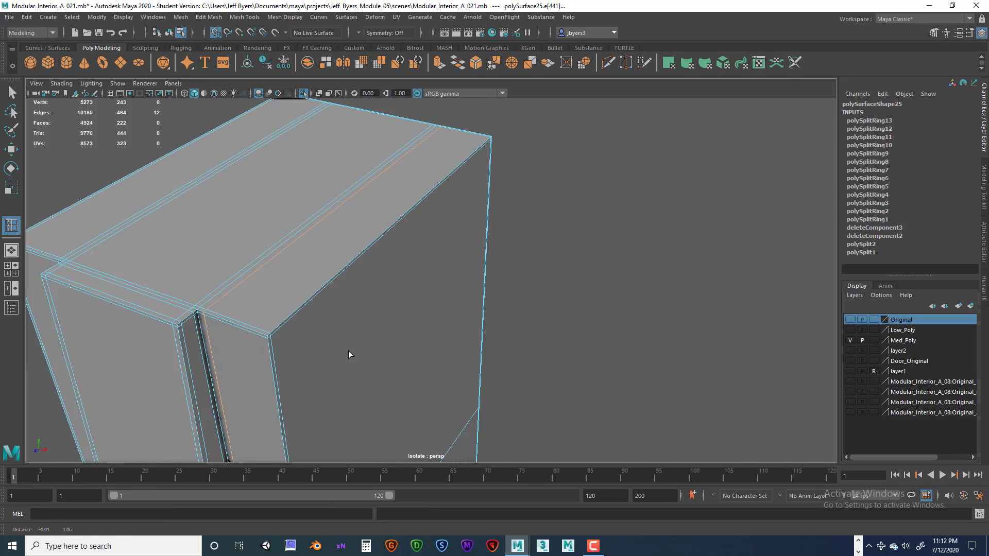
pyautogui.keyDown('alt'); pyautogui.moveTo(340, 302); pyautogui.dragTo(342, 292); pyautogui.keyUp('alt')
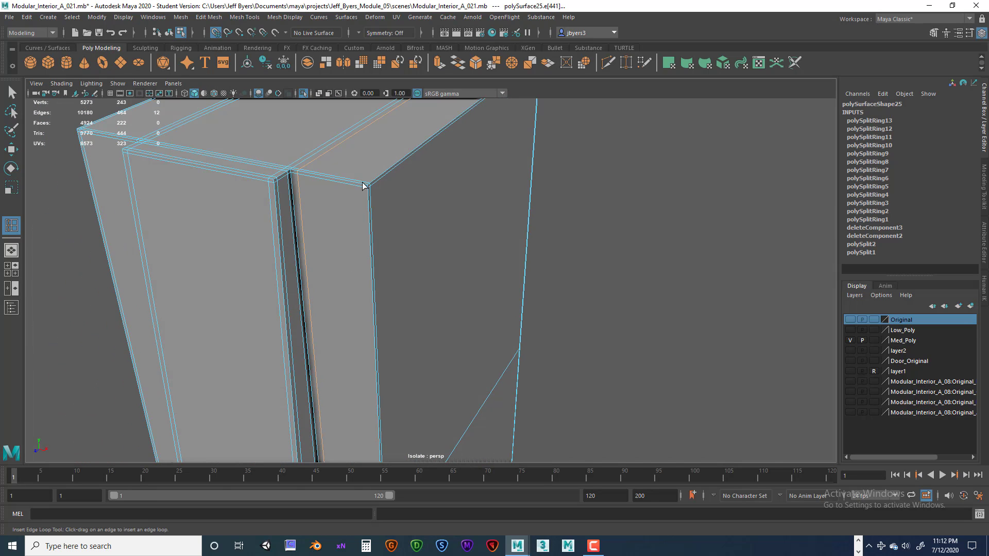
pyautogui.keyDown('alt'); pyautogui.moveTo(402, 230); pyautogui.dragTo(415, 207); pyautogui.keyUp('alt')
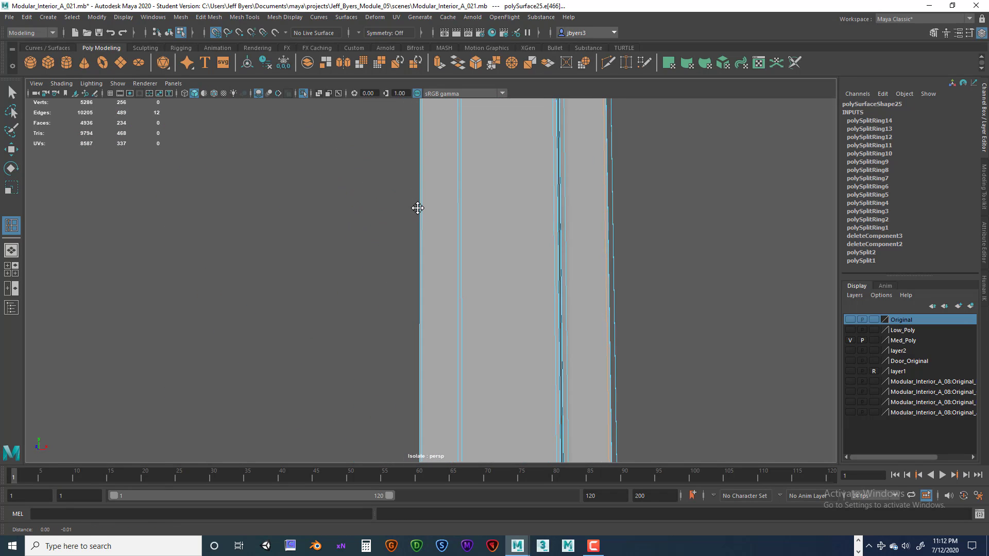
# Step: Check the new loops down the pillar, leave the edge loop tool and preview the mesh smoothed
pyautogui.keyDown('alt'); pyautogui.moveTo(415, 207); pyautogui.dragTo(397, 99, button='middle'); pyautogui.keyUp('alt')
pyautogui.keyDown('alt'); pyautogui.moveTo(419, 227); pyautogui.dragTo(399, 103, button='middle'); pyautogui.keyUp('alt')
pyautogui.keyDown('alt'); pyautogui.moveTo(426, 247); pyautogui.dragTo(413, 117, button='middle'); pyautogui.keyUp('alt')
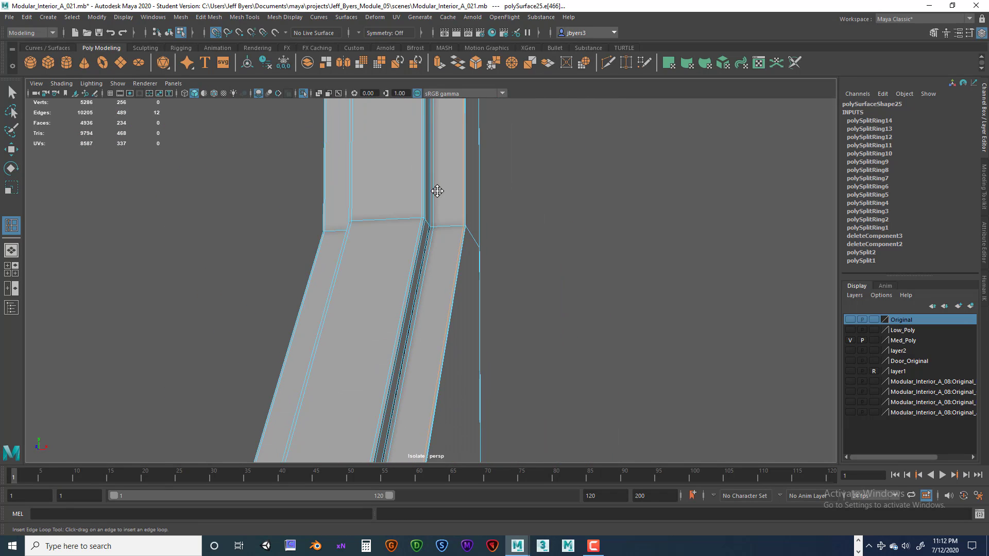
pyautogui.keyDown('alt'); pyautogui.moveTo(443, 281); pyautogui.dragTo(456, 181, button='middle'); pyautogui.keyUp('alt')
pyautogui.keyDown('alt'); pyautogui.moveTo(456, 180); pyautogui.dragTo(404, 338); pyautogui.keyUp('alt')
pyautogui.keyDown('alt'); pyautogui.moveTo(403, 337); pyautogui.dragTo(384, 268, button='right'); pyautogui.keyUp('alt')
pyautogui.keyDown('alt'); pyautogui.moveTo(384, 267); pyautogui.dragTo(353, 368, button='middle'); pyautogui.keyUp('alt')
pyautogui.keyDown('alt'); pyautogui.moveTo(353, 368); pyautogui.dragTo(357, 309); pyautogui.keyUp('alt')
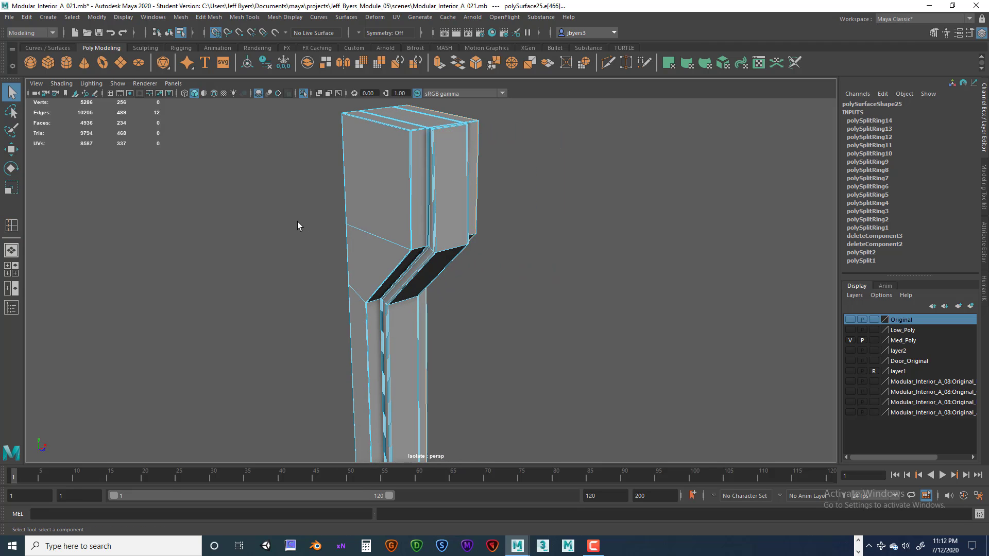
pyautogui.press('3')
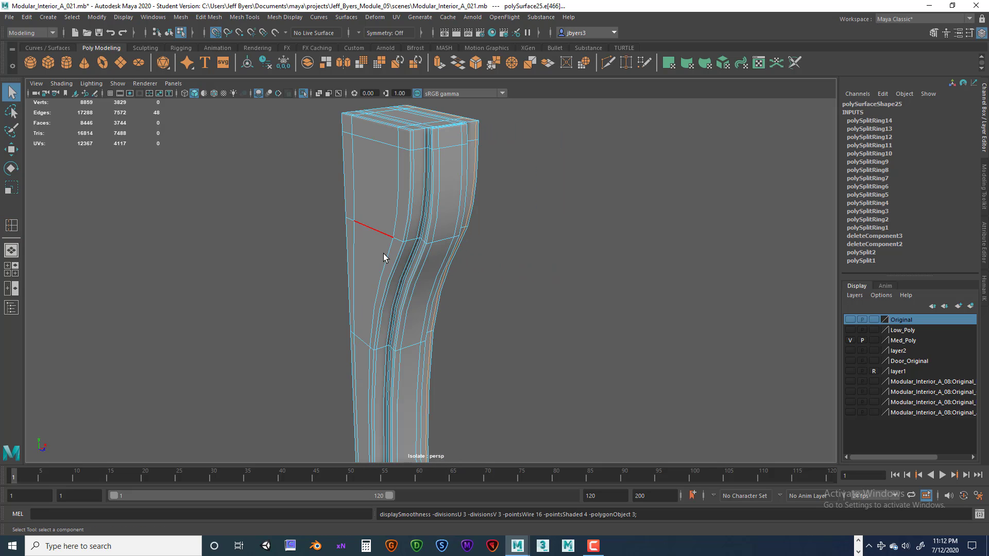
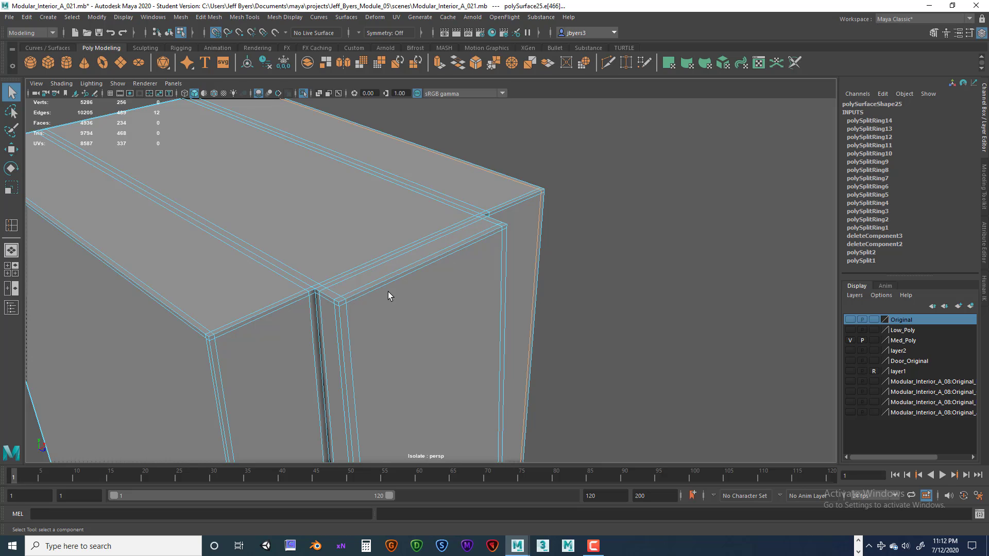
# Step: Examine the upper block's corners and groove in smooth preview without selection, then return to the unsmoothed display
pyautogui.keyDown('alt'); pyautogui.moveTo(388, 292); pyautogui.dragTo(391, 280); pyautogui.keyUp('alt')
pyautogui.press('3')
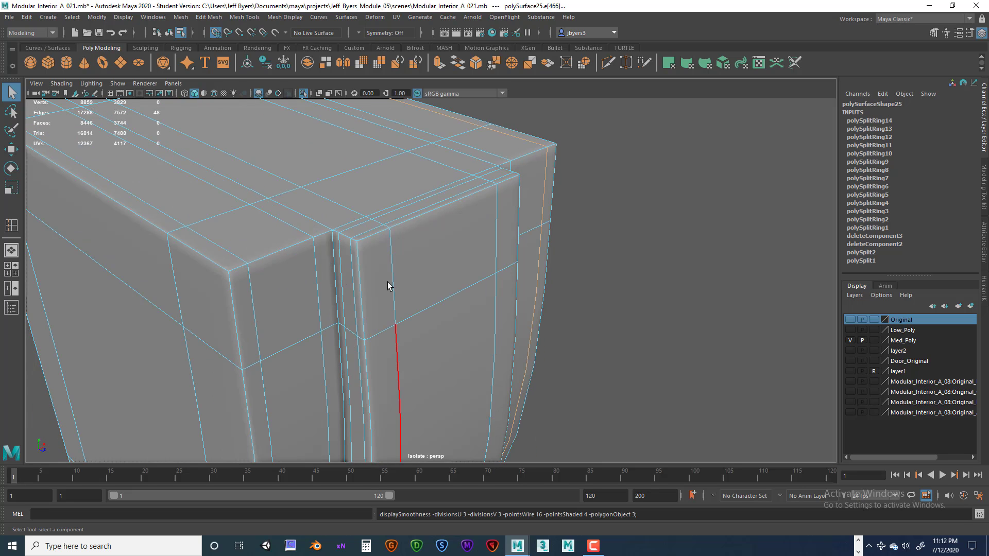
pyautogui.click(584, 200)
pyautogui.moveTo(447, 220); pyautogui.dragTo(434, 286, button='right')
pyautogui.keyDown('alt'); pyautogui.moveTo(479, 270); pyautogui.dragTo(507, 270); pyautogui.keyUp('alt')
pyautogui.scroll(4, 506, 270)
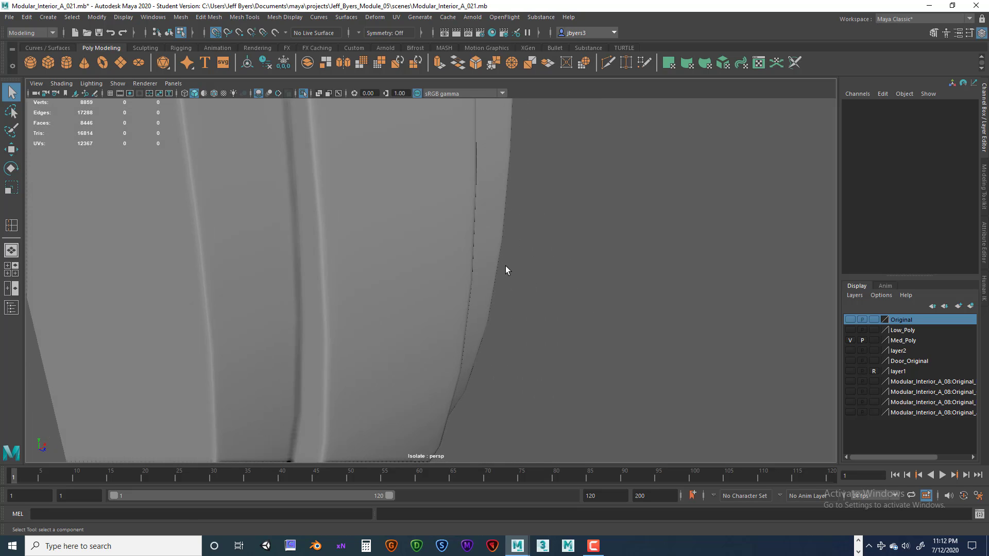
pyautogui.click(434, 262)
pyautogui.press('1')
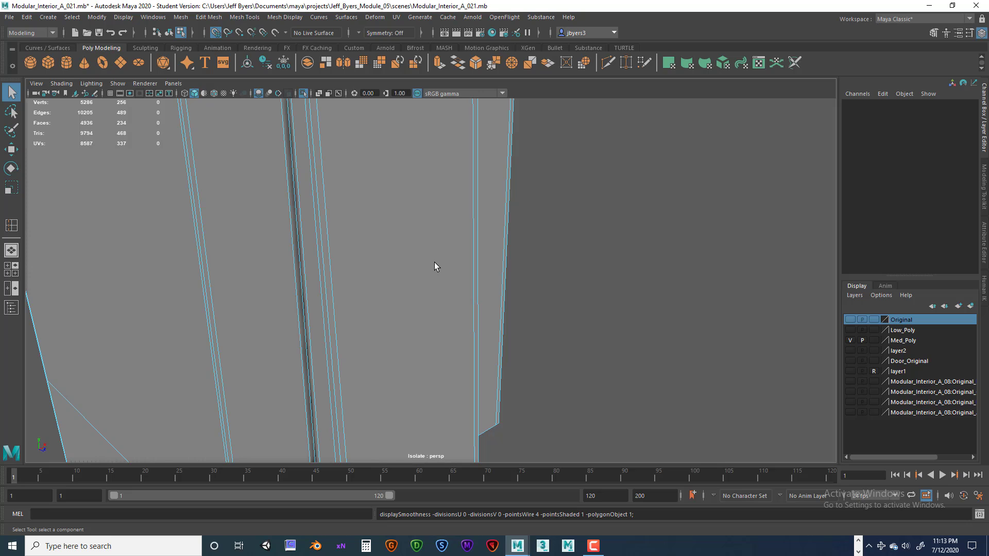
# Step: Insert edge loops around the pillar just above and just below the upper bend
pyautogui.keyDown('alt'); pyautogui.moveTo(434, 261); pyautogui.dragTo(378, 270, button='middle'); pyautogui.keyUp('alt')
pyautogui.keyDown('alt'); pyautogui.moveTo(378, 271); pyautogui.dragTo(405, 281, button='right'); pyautogui.keyUp('alt')
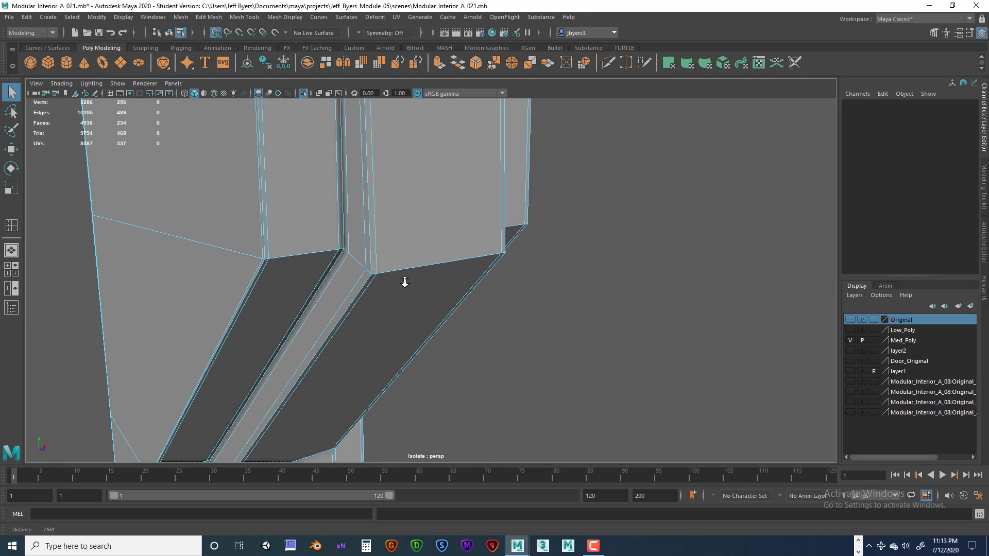
pyautogui.rightClick(406, 256)
pyautogui.rightClick(406, 255)
pyautogui.click(397, 317)
pyautogui.keyDown('shift'); pyautogui.rightClick(407, 252); pyautogui.keyUp('shift')
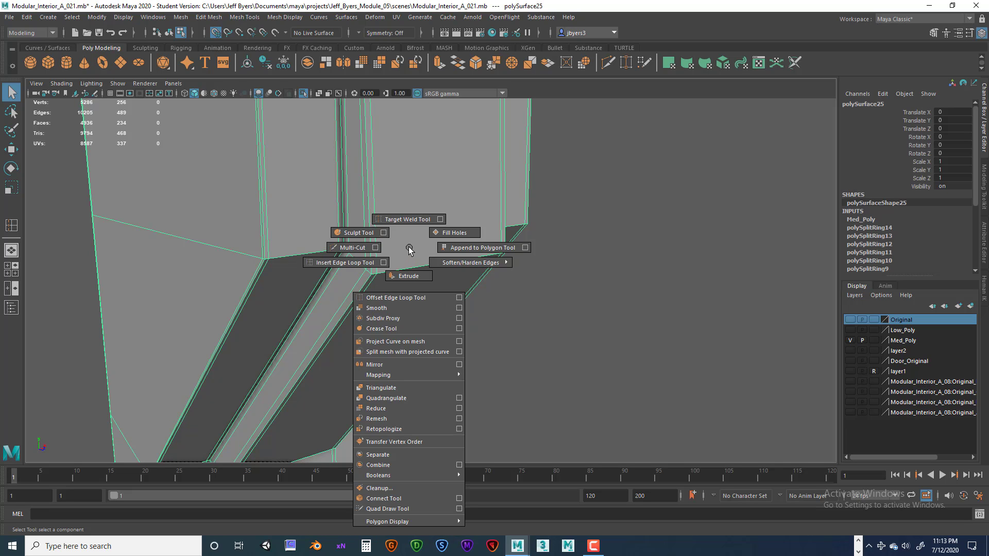
pyautogui.click(344, 262)
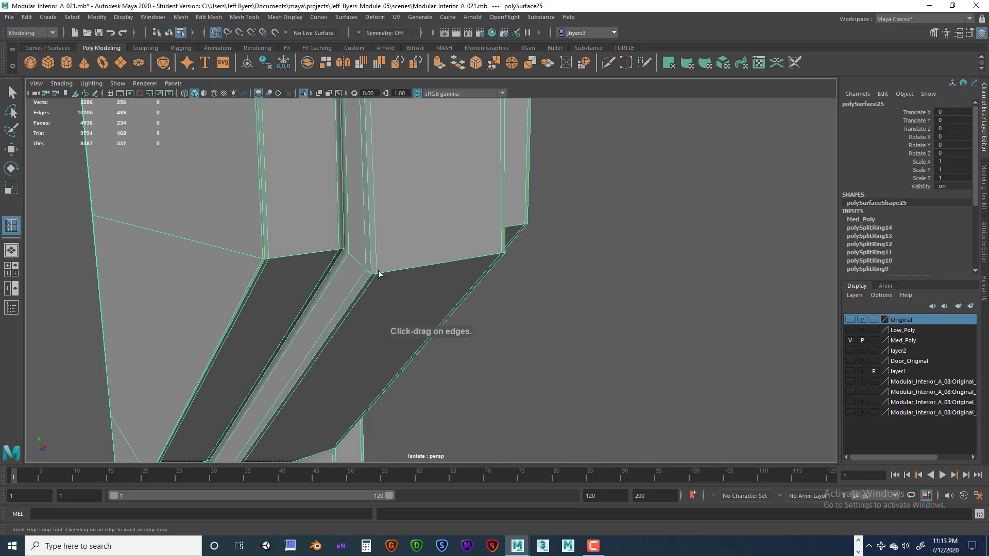
pyautogui.click(376, 271)
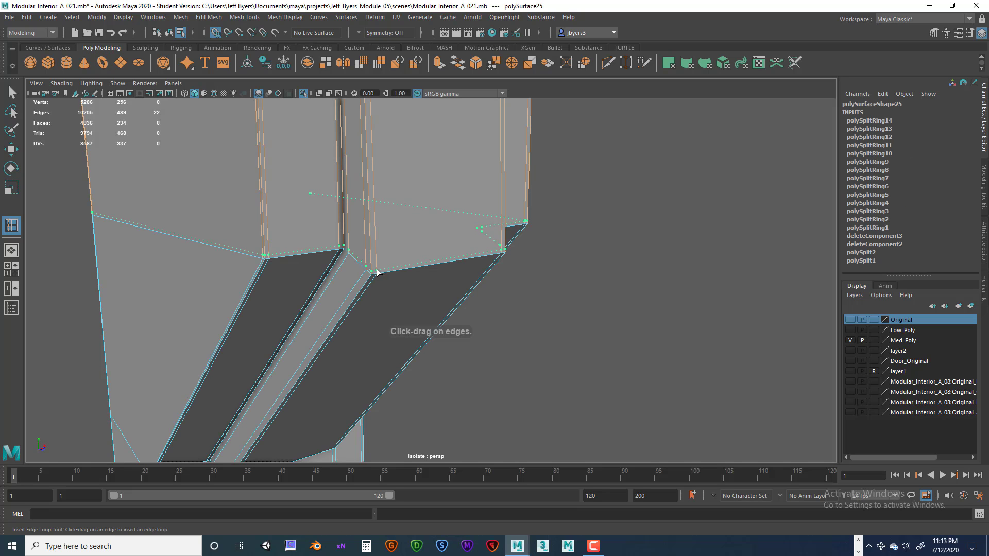
pyautogui.keyDown('alt'); pyautogui.moveTo(392, 280); pyautogui.dragTo(366, 190); pyautogui.keyUp('alt')
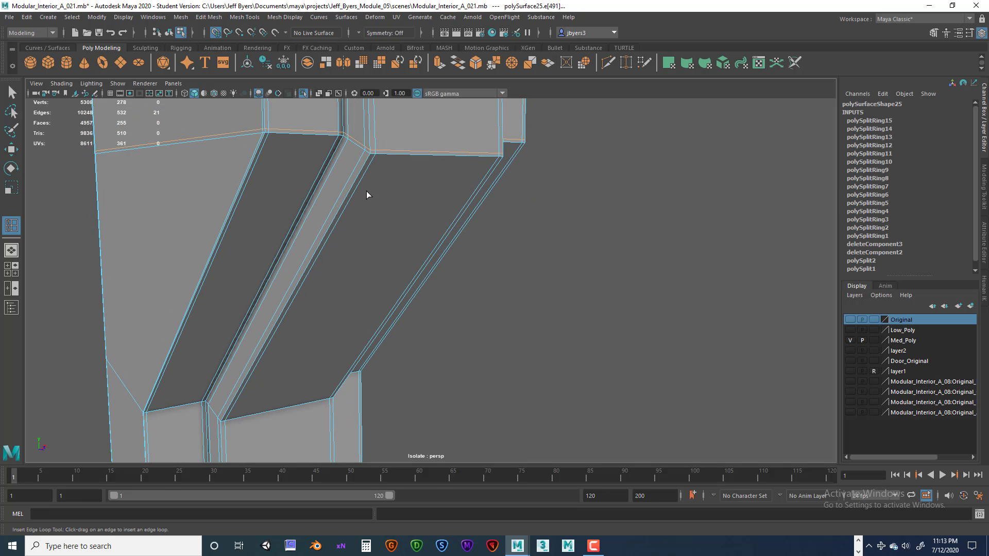
pyautogui.click(374, 160)
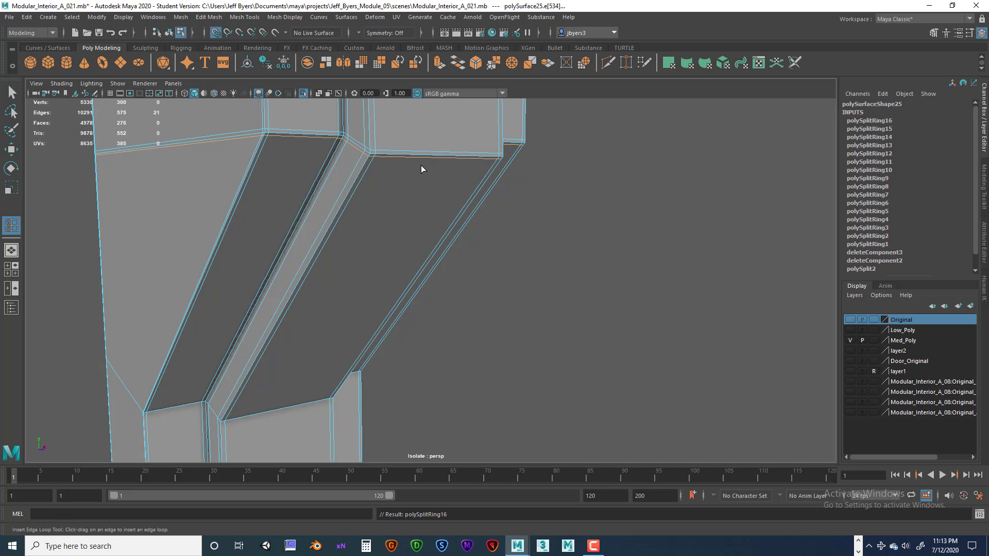
# Step: Preview the pillar smoothed, check the upper bend and the slope below it, and return to the unsmoothed display
pyautogui.press('3')
pyautogui.scroll(-5, 404, 156)
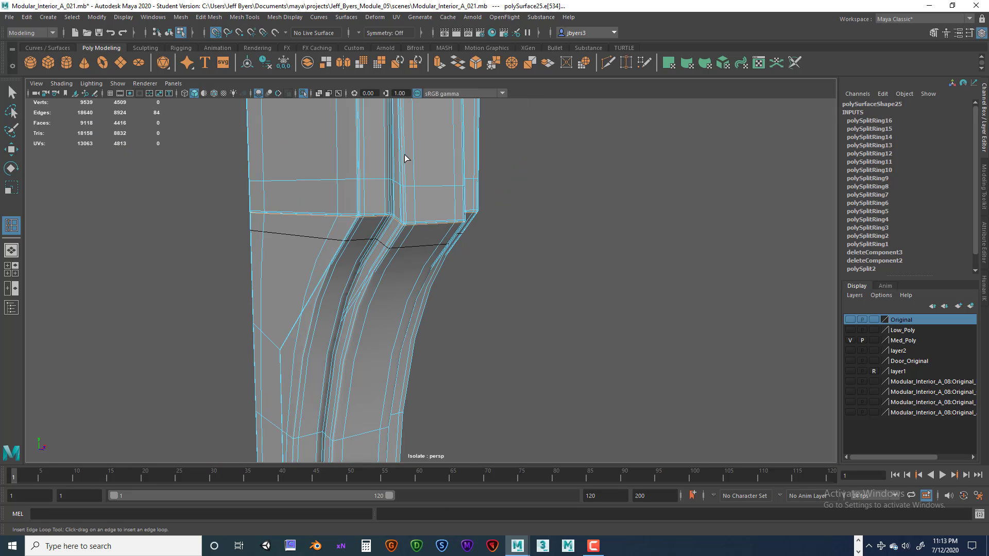
pyautogui.keyDown('alt'); pyautogui.moveTo(404, 155); pyautogui.dragTo(402, 263, button='middle'); pyautogui.keyUp('alt')
pyautogui.keyDown('alt'); pyautogui.moveTo(401, 262); pyautogui.dragTo(459, 220); pyautogui.keyUp('alt')
pyautogui.press('1')
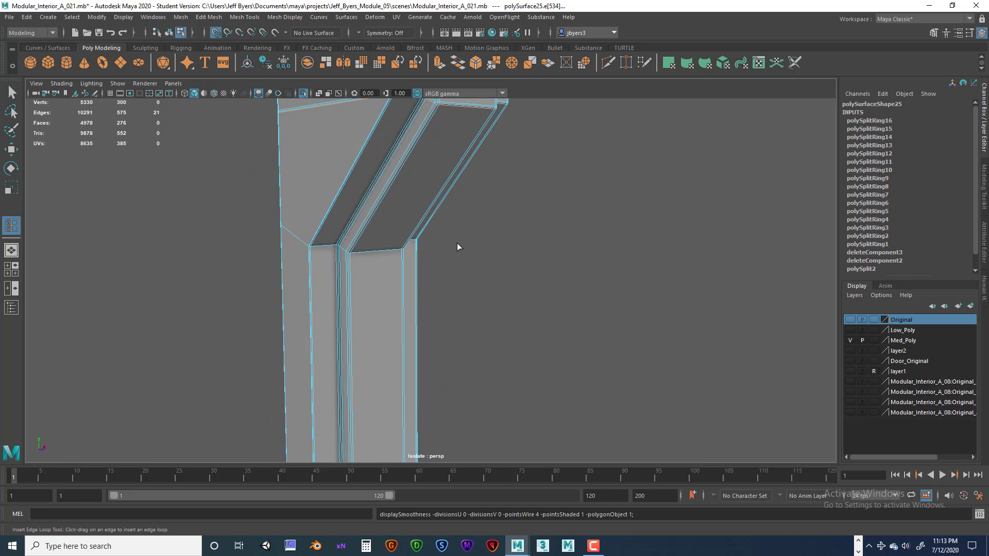
# Step: Insert edge loops around the pillar just above and just below the lower end of the upper sloped section
pyautogui.scroll(2, 455, 245)
pyautogui.keyDown('alt'); pyautogui.moveTo(378, 267); pyautogui.dragTo(305, 226); pyautogui.keyUp('alt')
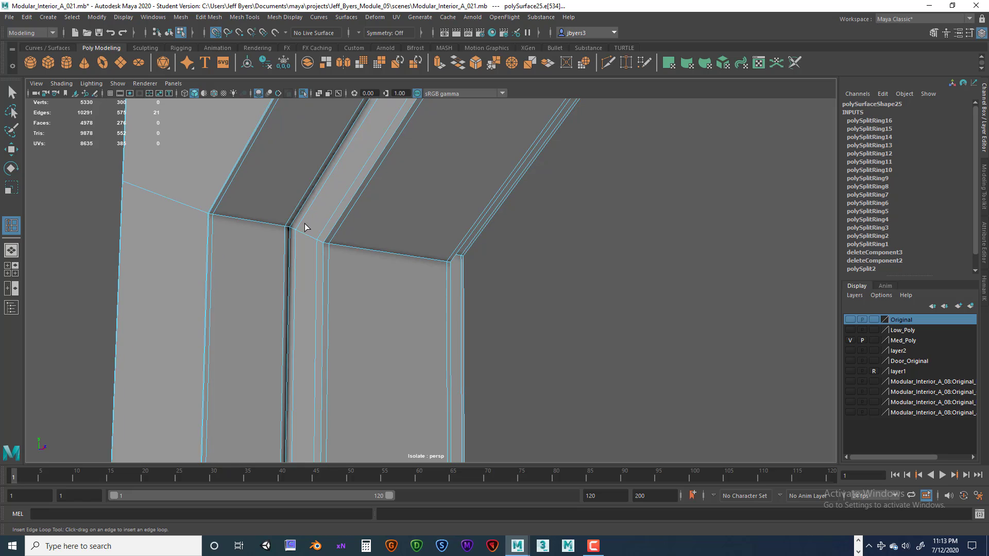
pyautogui.click(332, 243)
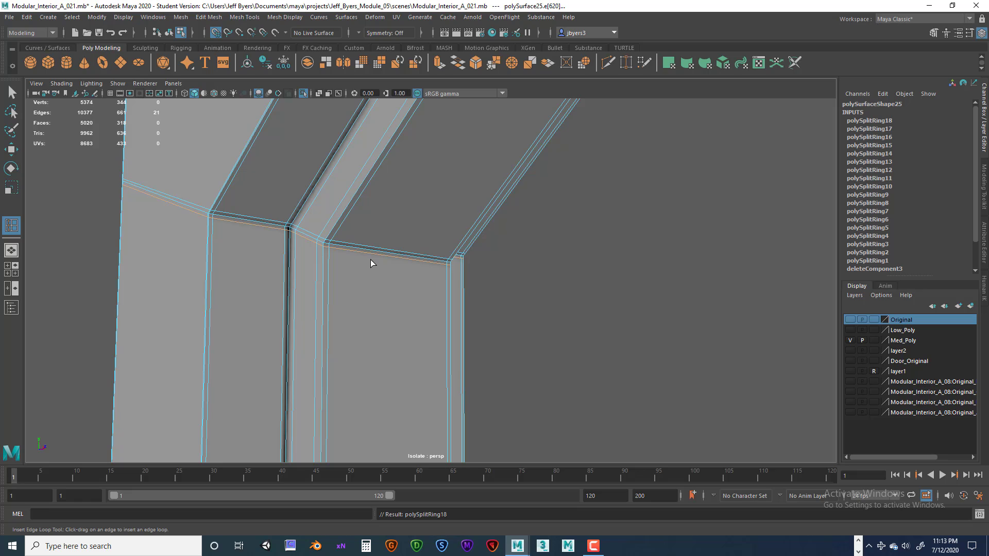
# Step: Preview the mesh smoothed, leave the edge loop tool and clear the selection
pyautogui.press('3')
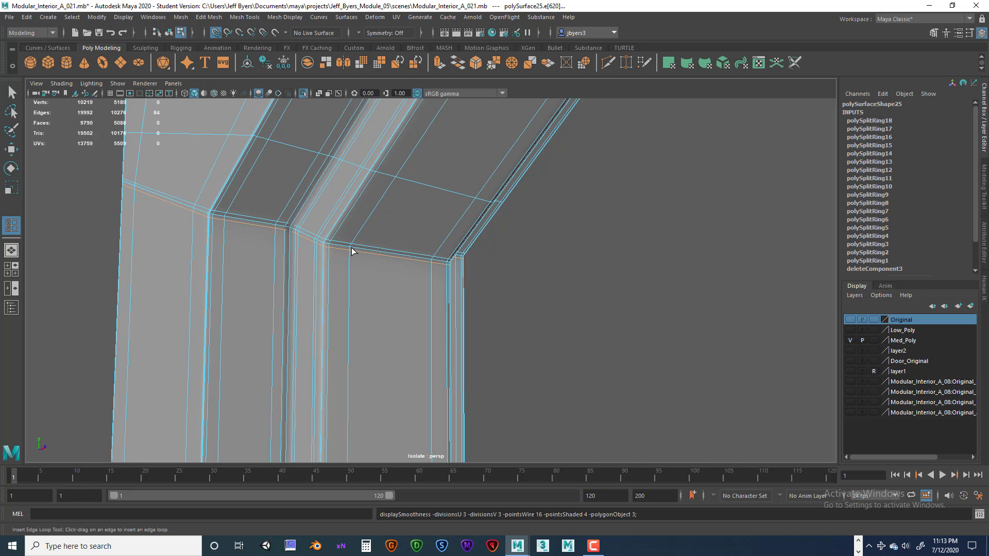
pyautogui.press('q')
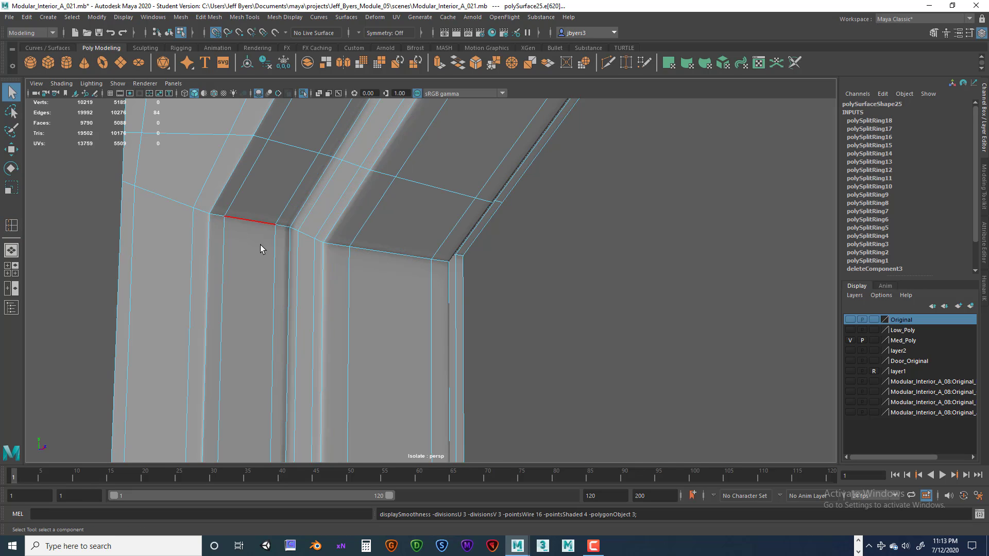
pyautogui.click(495, 283)
pyautogui.rightClick(390, 253)
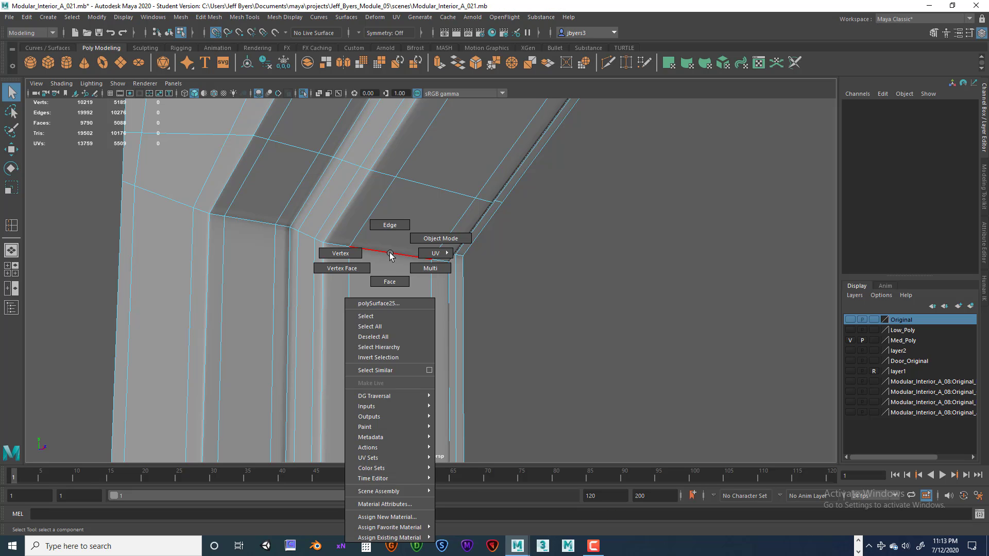
pyautogui.click(417, 315)
pyautogui.hotkey('ctrl', '1')
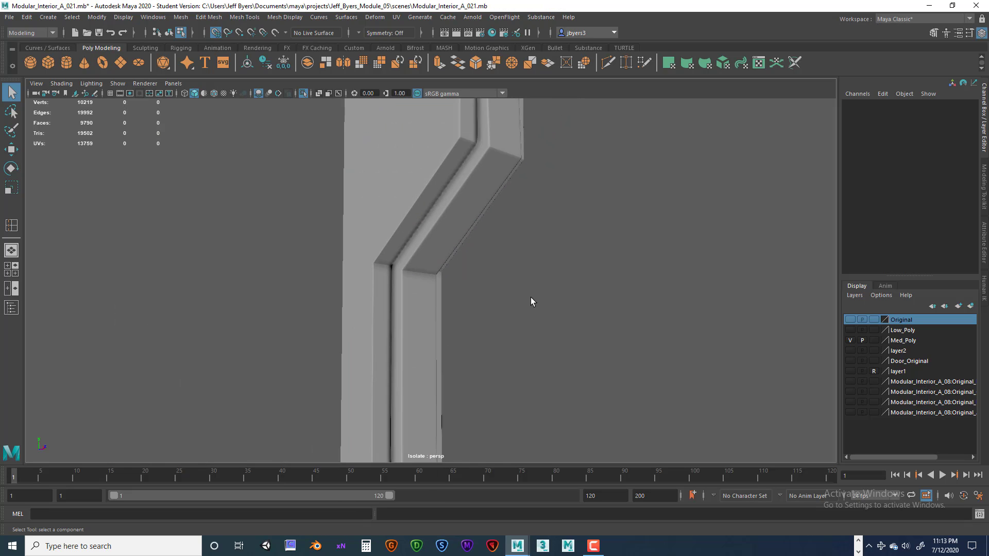
# Step: Examine the upper sloped section's lower bend and groove in smooth preview, then return to the unsmoothed display
pyautogui.keyDown('alt'); pyautogui.moveTo(498, 274); pyautogui.dragTo(393, 288); pyautogui.keyUp('alt')
pyautogui.keyDown('alt'); pyautogui.moveTo(393, 289); pyautogui.dragTo(420, 295, button='right'); pyautogui.keyUp('alt')
pyautogui.keyDown('alt'); pyautogui.moveTo(419, 295); pyautogui.dragTo(479, 262, button='middle'); pyautogui.keyUp('alt')
pyautogui.keyDown('alt'); pyautogui.moveTo(479, 262); pyautogui.dragTo(436, 265); pyautogui.keyUp('alt')
pyautogui.keyDown('alt'); pyautogui.moveTo(438, 266); pyautogui.dragTo(466, 271, button='right'); pyautogui.keyUp('alt')
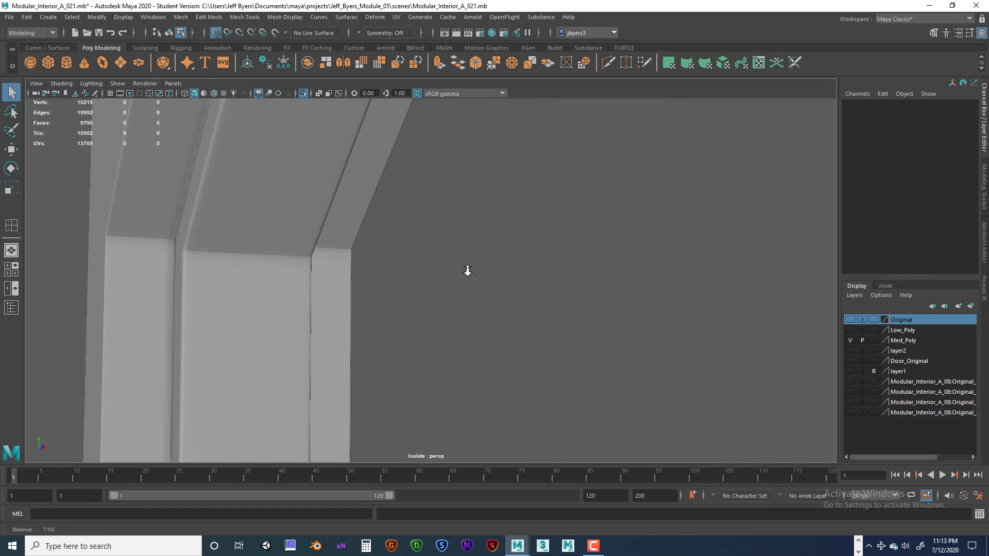
pyautogui.keyDown('alt'); pyautogui.moveTo(282, 216); pyautogui.dragTo(341, 234, button='middle'); pyautogui.keyUp('alt')
pyautogui.click(336, 230)
pyautogui.press('1')
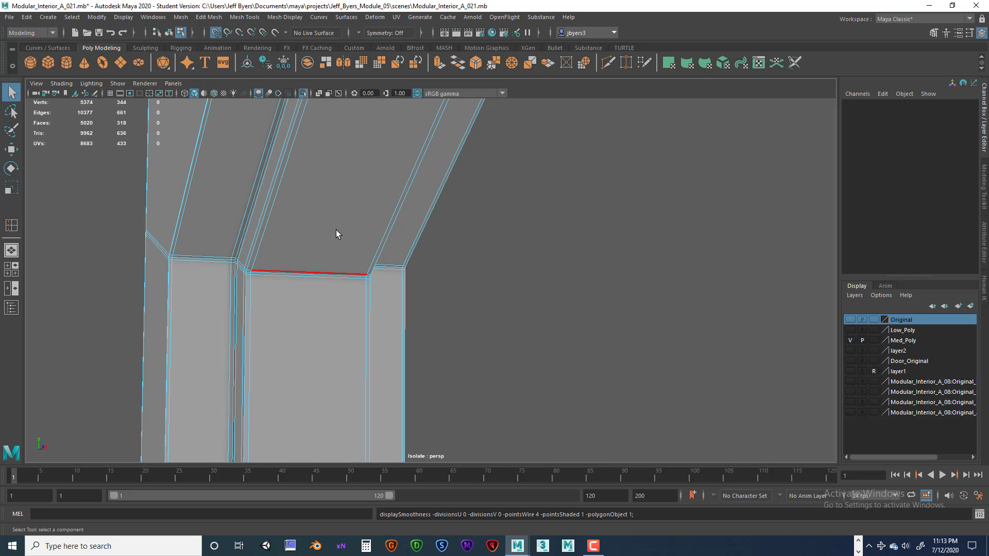
# Step: Insert edge loops around the pillar just above and just below the bend where the shaft meets the lower slope
pyautogui.keyDown('alt'); pyautogui.moveTo(344, 264); pyautogui.dragTo(349, 263); pyautogui.keyUp('alt')
pyautogui.keyDown('alt'); pyautogui.moveTo(379, 286); pyautogui.dragTo(338, 280, button='right'); pyautogui.keyUp('alt')
pyautogui.keyDown('alt'); pyautogui.moveTo(371, 285); pyautogui.dragTo(349, 248, button='middle'); pyautogui.keyUp('alt')
pyautogui.keyDown('alt'); pyautogui.moveTo(244, 286); pyautogui.dragTo(269, 167); pyautogui.keyUp('alt')
pyautogui.keyDown('alt'); pyautogui.moveTo(373, 324); pyautogui.dragTo(361, 292); pyautogui.keyUp('alt')
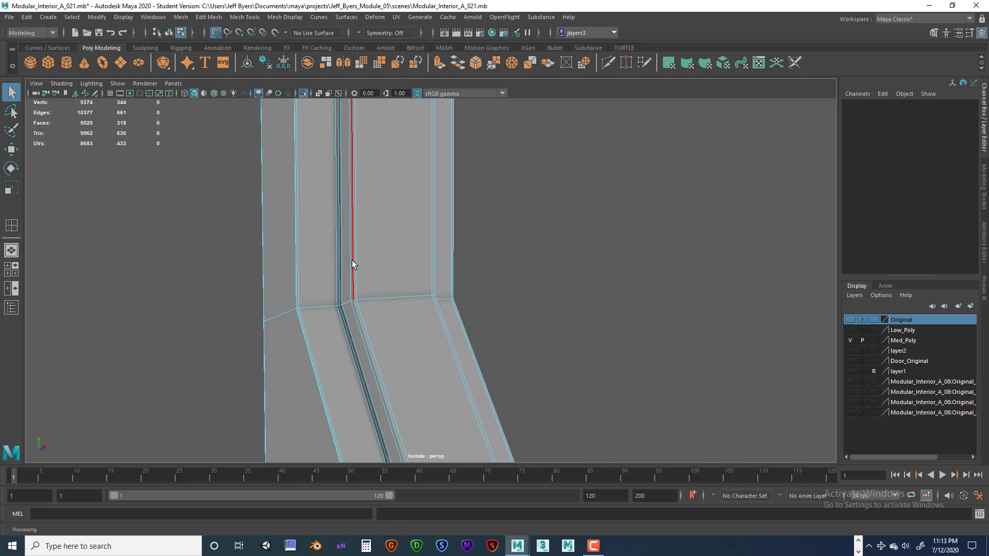
pyautogui.moveTo(351, 261); pyautogui.dragTo(350, 307, button='right')
pyautogui.click(351, 300)
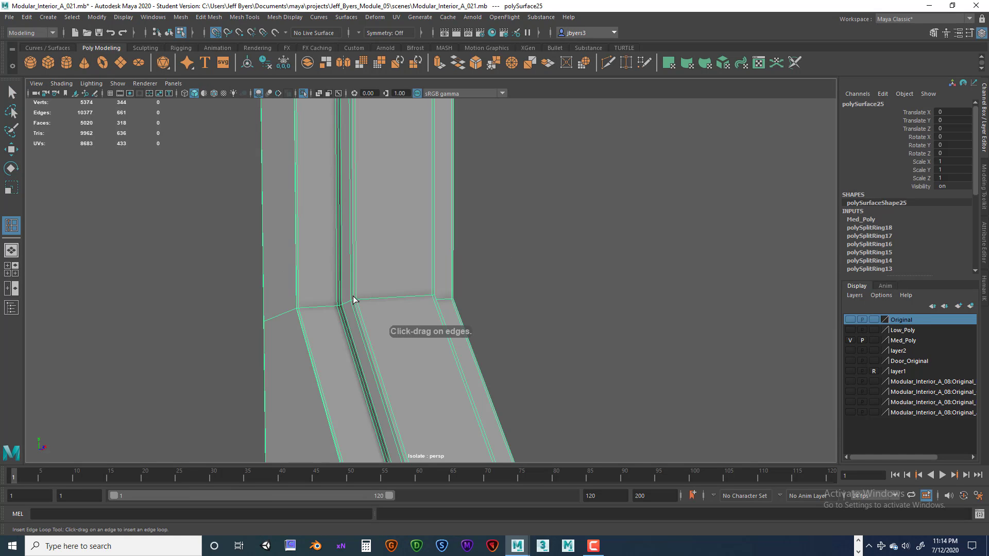
pyautogui.click(353, 300)
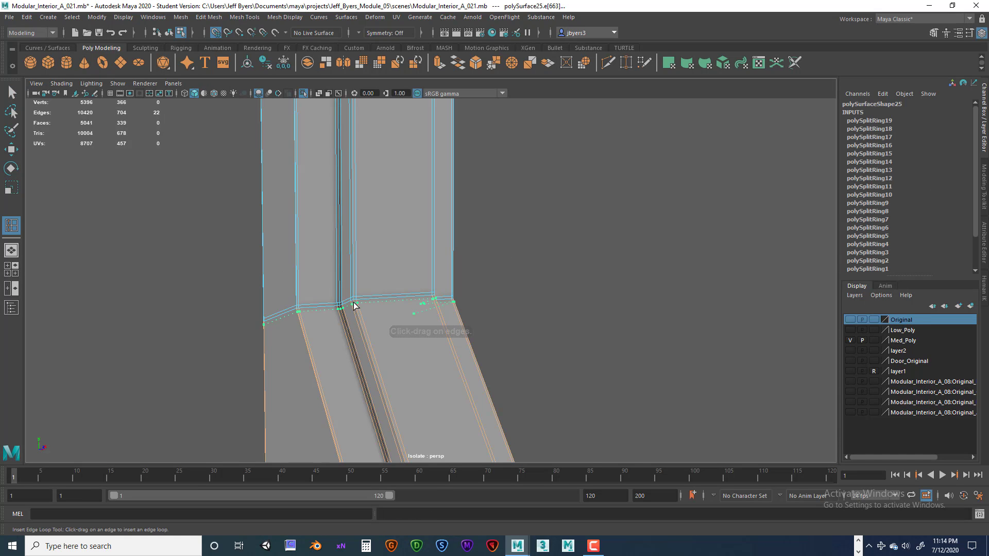
pyautogui.click(353, 305)
pyautogui.keyDown('alt'); pyautogui.moveTo(353, 305); pyautogui.dragTo(363, 225); pyautogui.keyUp('alt')
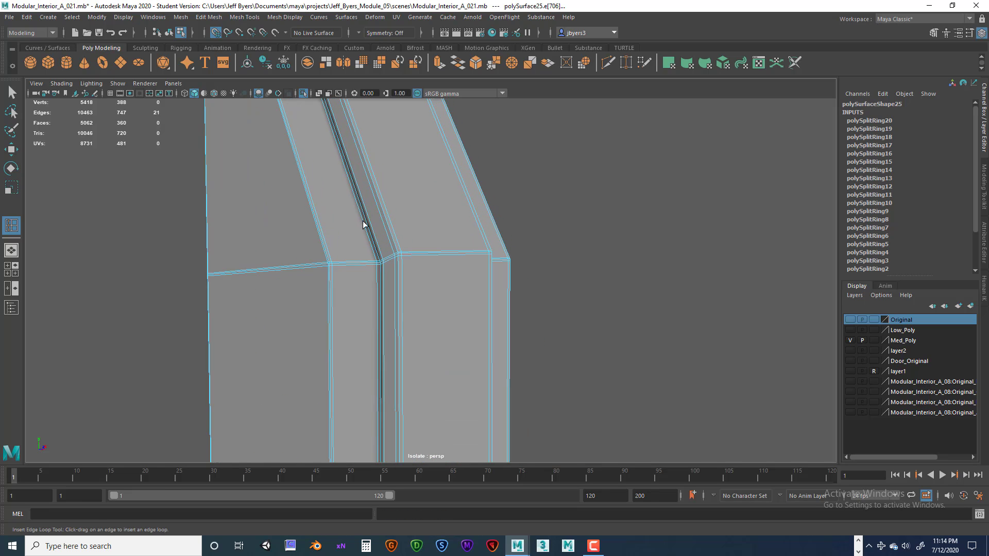
# Step: Leave the edge loop tool, return to object mode and preview the pillar smoothed with nothing selected
pyautogui.scroll(-5, 410, 275)
pyautogui.keyDown('alt'); pyautogui.moveTo(412, 278); pyautogui.dragTo(440, 300); pyautogui.keyUp('alt')
pyautogui.scroll(-4, 439, 253)
pyautogui.keyDown('alt'); pyautogui.moveTo(427, 266); pyautogui.dragTo(402, 309, button='middle'); pyautogui.keyUp('alt')
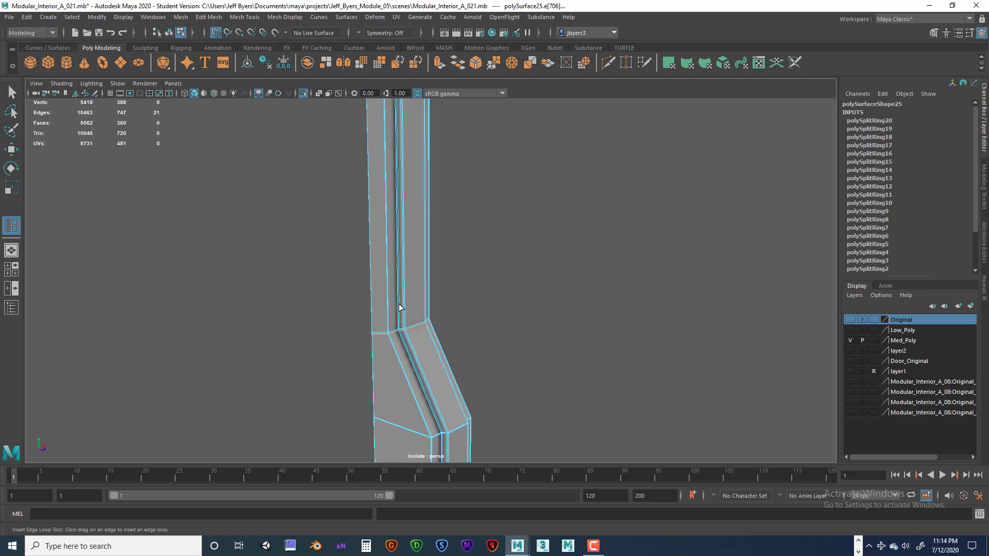
pyautogui.press('1')
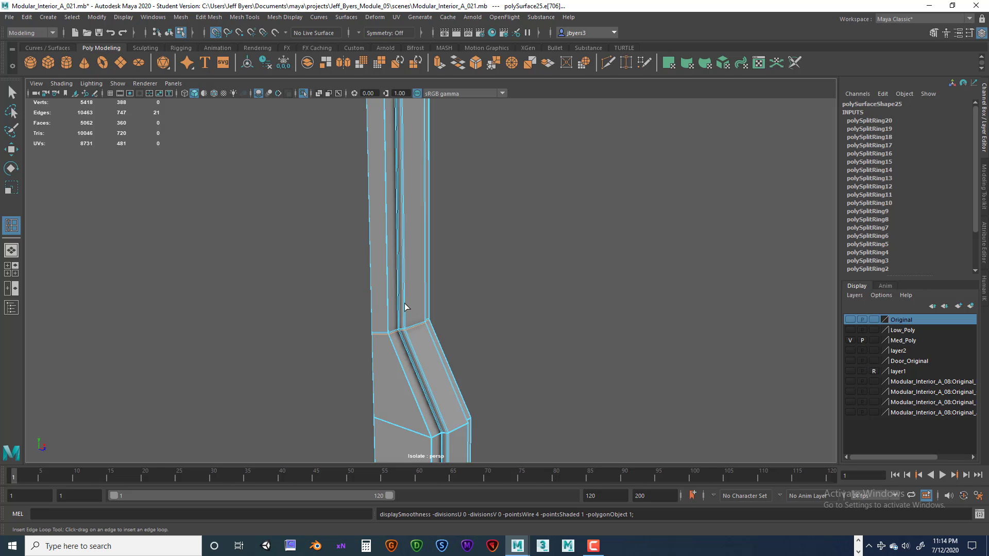
pyautogui.press('q')
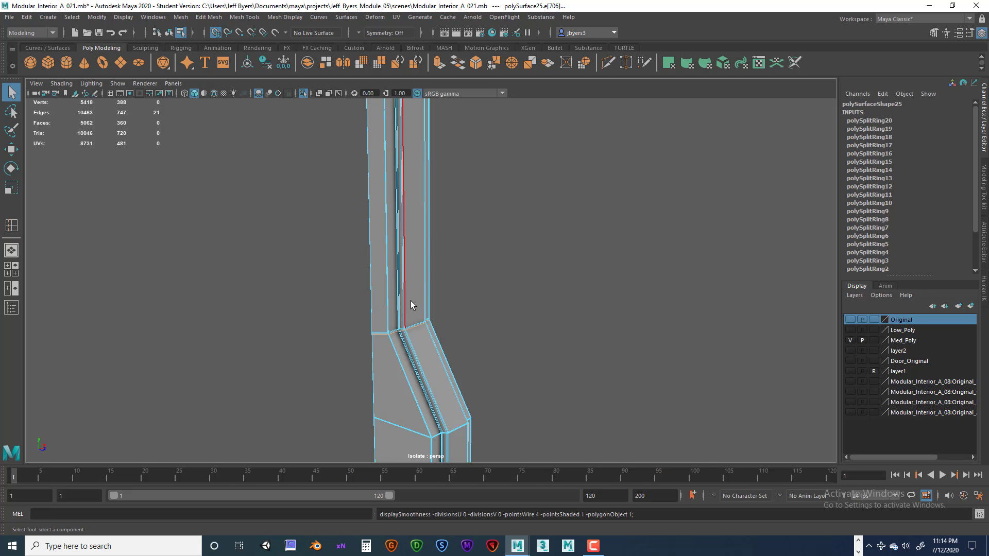
pyautogui.moveTo(411, 305); pyautogui.dragTo(486, 305, button='right')
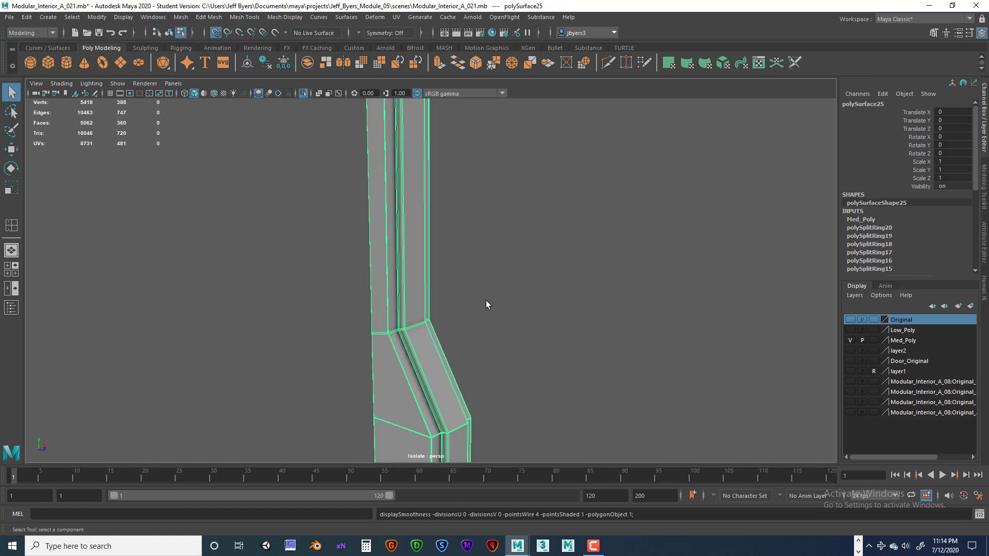
pyautogui.click(494, 298)
# Step: Examine the shaft, bends and grooves on both sides of the smoothed pillar up to the top block
pyautogui.keyDown('alt'); pyautogui.moveTo(495, 305); pyautogui.dragTo(437, 301); pyautogui.keyUp('alt')
pyautogui.keyDown('alt'); pyautogui.moveTo(438, 301); pyautogui.dragTo(422, 345, button='middle'); pyautogui.keyUp('alt')
pyautogui.keyDown('alt'); pyautogui.moveTo(423, 344); pyautogui.dragTo(442, 335); pyautogui.keyUp('alt')
pyautogui.keyDown('alt'); pyautogui.moveTo(442, 336); pyautogui.dragTo(545, 352, button='right'); pyautogui.keyUp('alt')
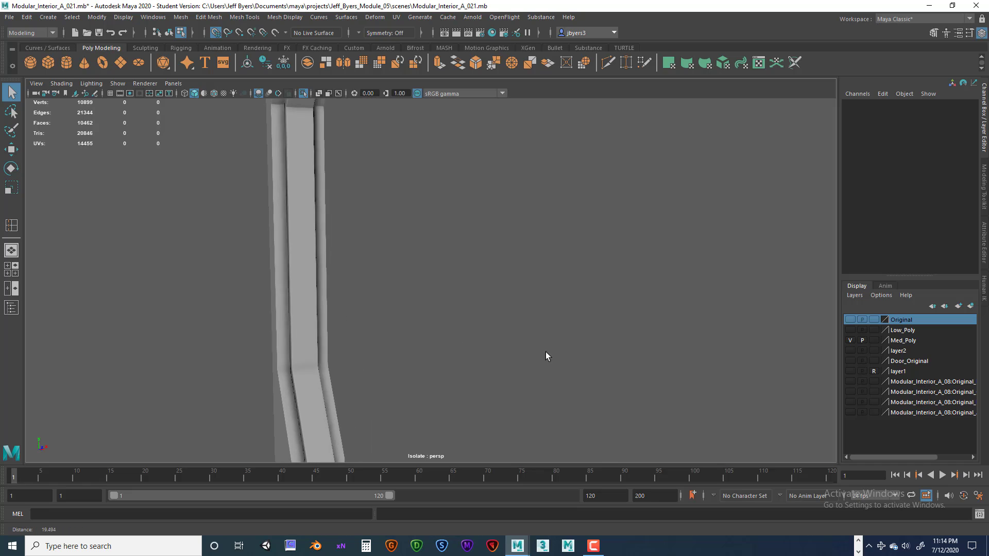
pyautogui.keyDown('alt'); pyautogui.moveTo(545, 352); pyautogui.dragTo(432, 326); pyautogui.keyUp('alt')
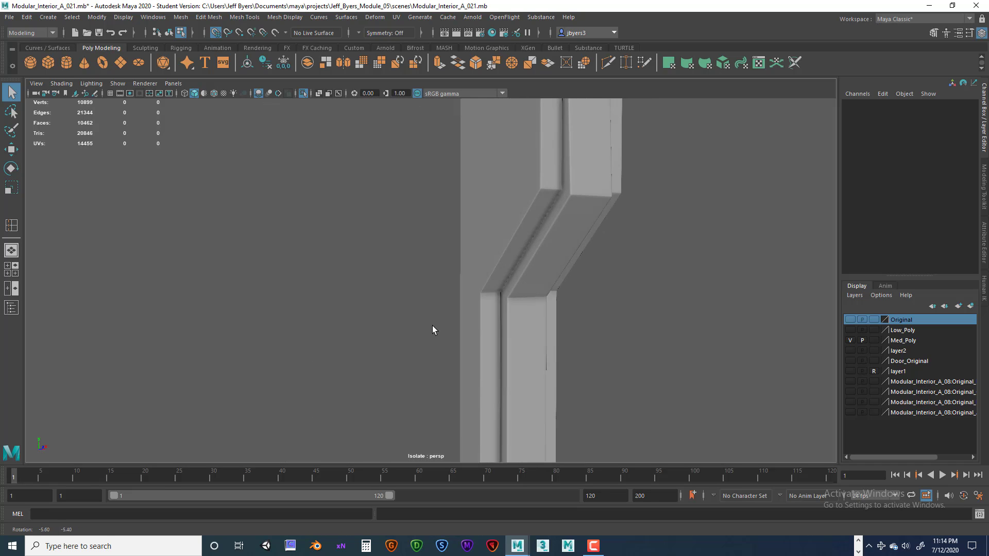
pyautogui.moveTo(432, 330)
pyautogui.keyDown('alt'); pyautogui.mouseDown(button='middle')
pyautogui.moveTo(541, 342)
pyautogui.moveTo(360, 300)
pyautogui.moveTo(444, 338)
pyautogui.mouseUp(button='middle'); pyautogui.keyUp('alt')
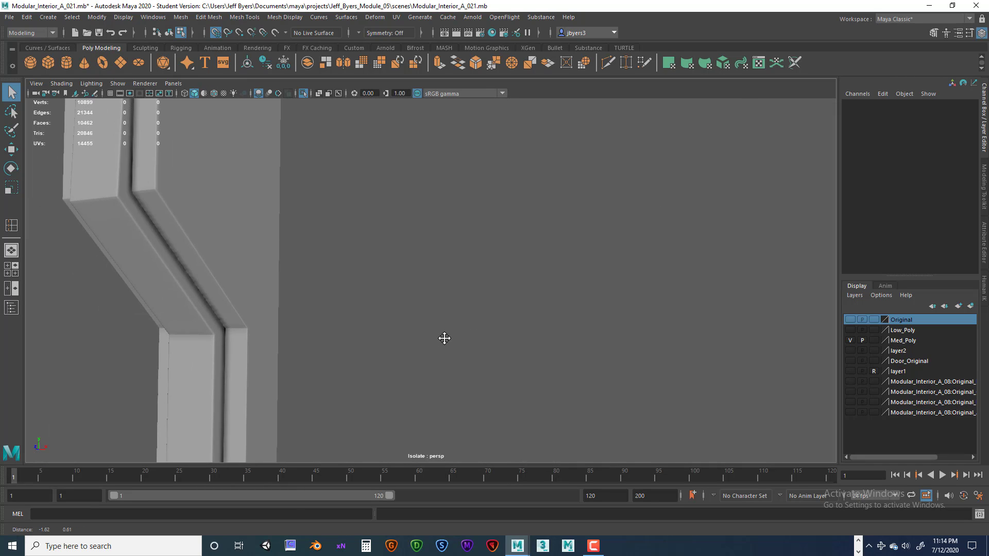
pyautogui.keyDown('alt'); pyautogui.moveTo(444, 338); pyautogui.dragTo(366, 331); pyautogui.keyUp('alt')
pyautogui.keyDown('alt'); pyautogui.moveTo(366, 331); pyautogui.dragTo(326, 246, button='middle'); pyautogui.keyUp('alt')
# Step: In the unsmoothed display, slide the edge loops on both sides of the upper block's groove closer to it with the Slide Edge Tool
pyautogui.click(447, 290)
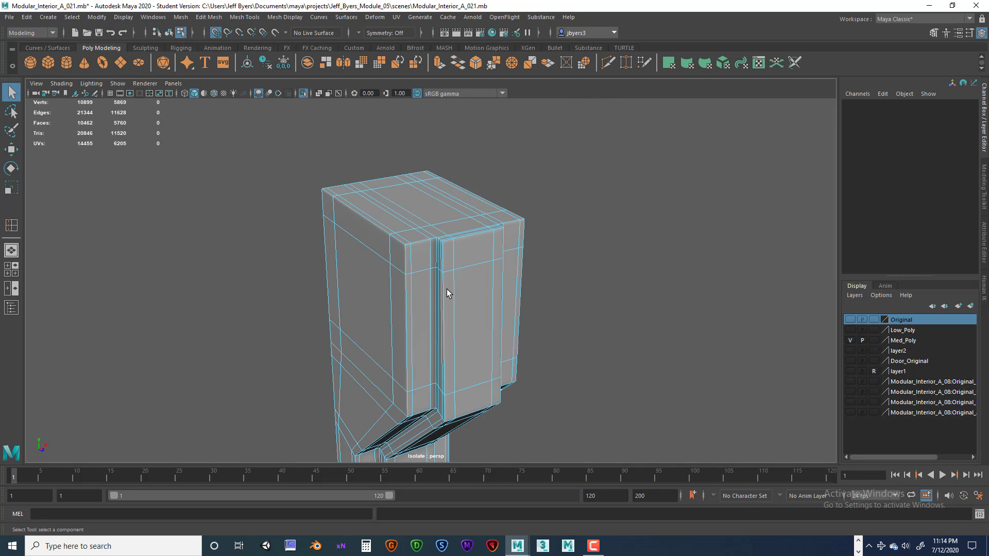
pyautogui.moveTo(446, 289); pyautogui.dragTo(450, 238, button='right')
pyautogui.scroll(3, 451, 268)
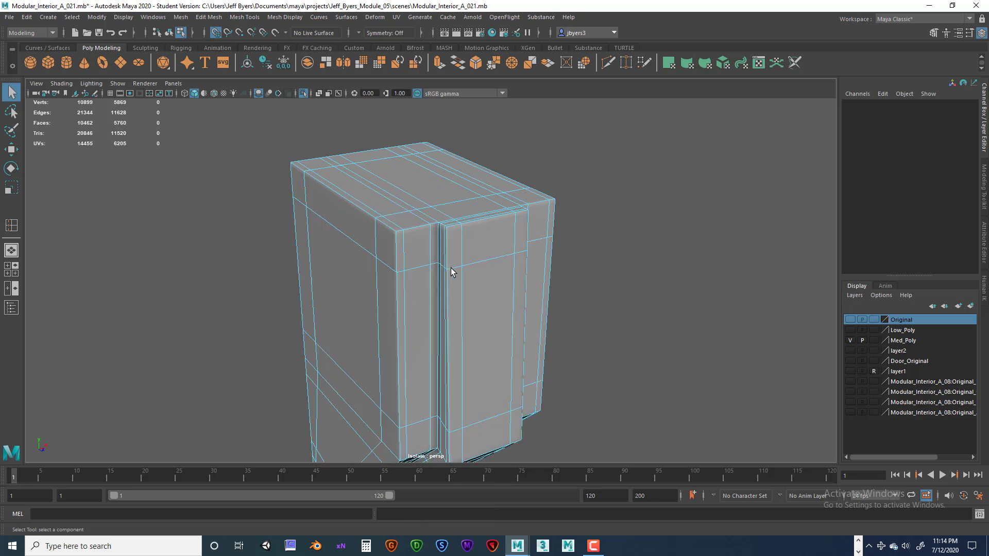
pyautogui.scroll(2, 451, 272)
pyautogui.click(431, 238)
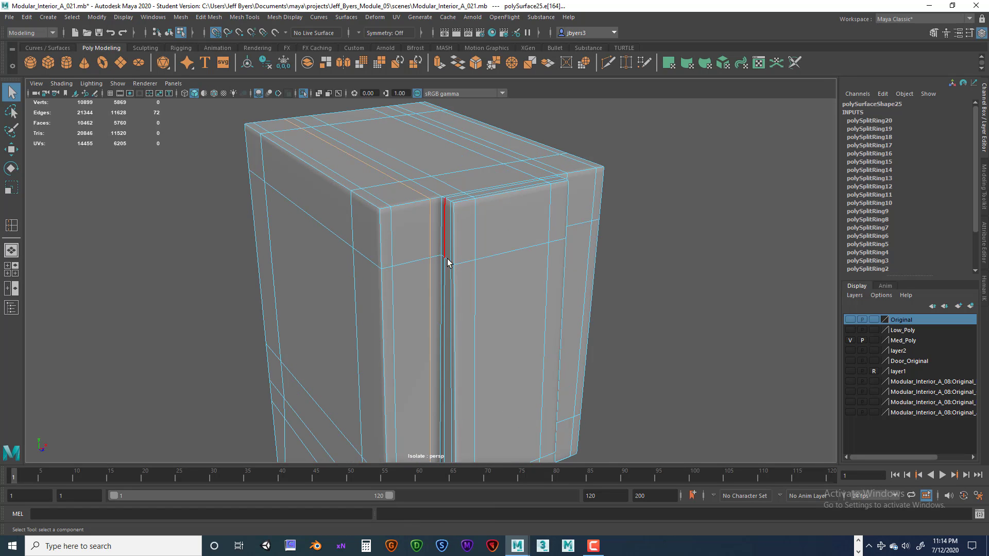
pyautogui.keyDown('alt'); pyautogui.moveTo(448, 260); pyautogui.dragTo(473, 221); pyautogui.keyUp('alt')
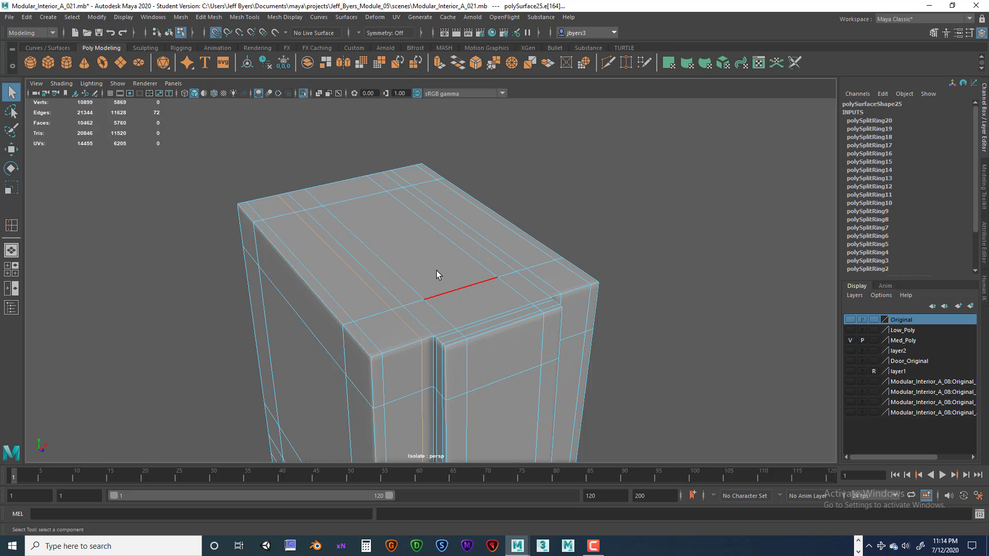
pyautogui.press('1')
pyautogui.keyDown('alt'); pyautogui.moveTo(437, 270); pyautogui.dragTo(440, 328); pyautogui.keyUp('alt')
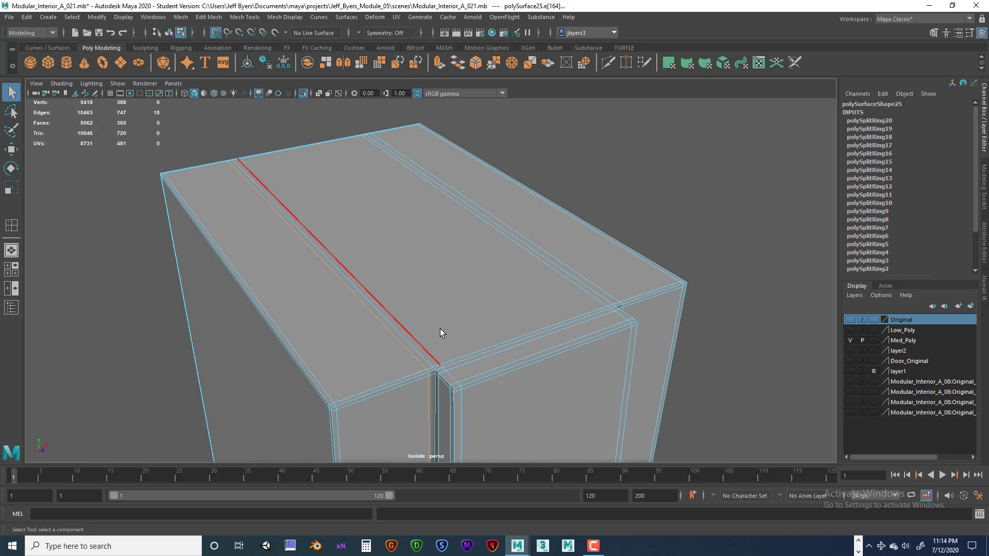
pyautogui.keyDown('shift'); pyautogui.rightClick(418, 267); pyautogui.keyUp('shift')
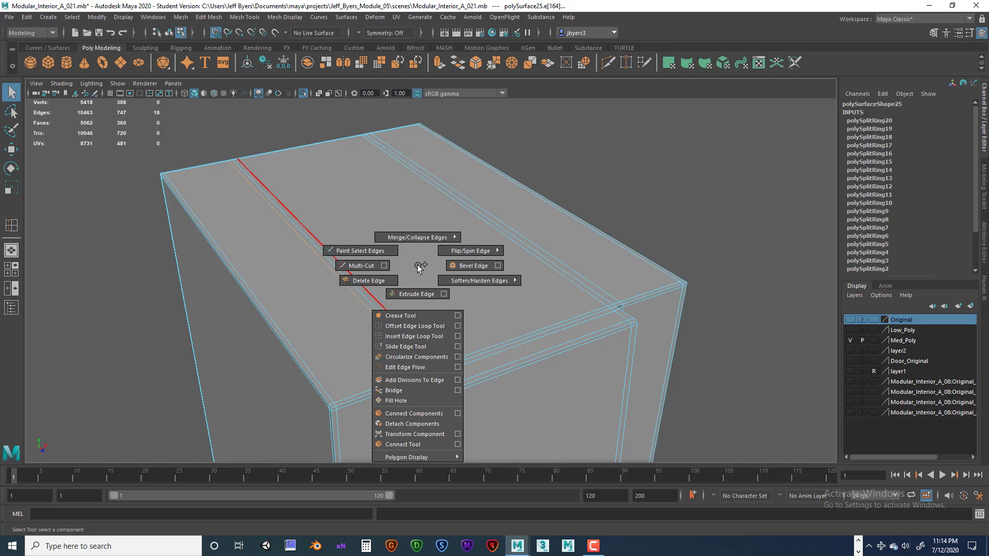
pyautogui.click(412, 346)
pyautogui.click(418, 344)
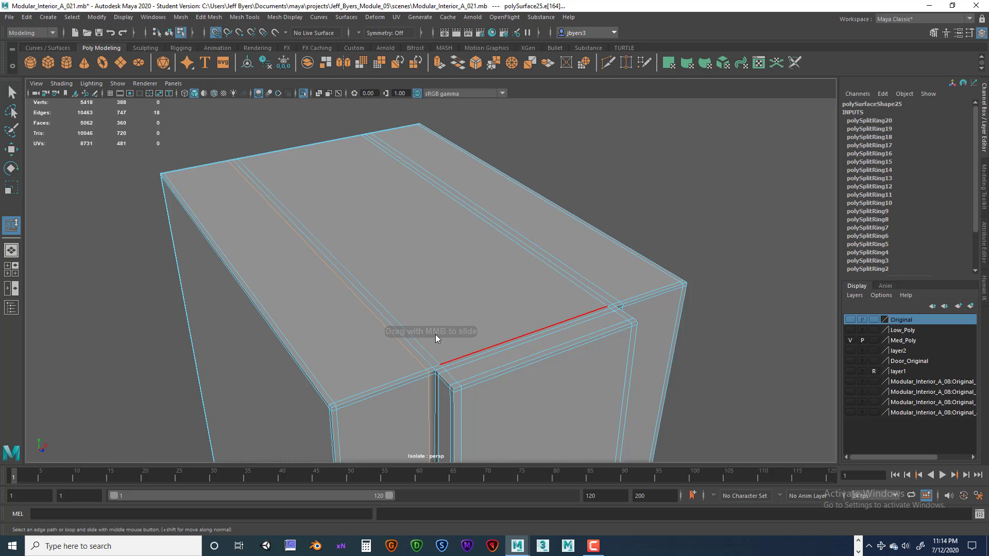
pyautogui.moveTo(376, 314); pyautogui.dragTo(394, 310, button='middle')
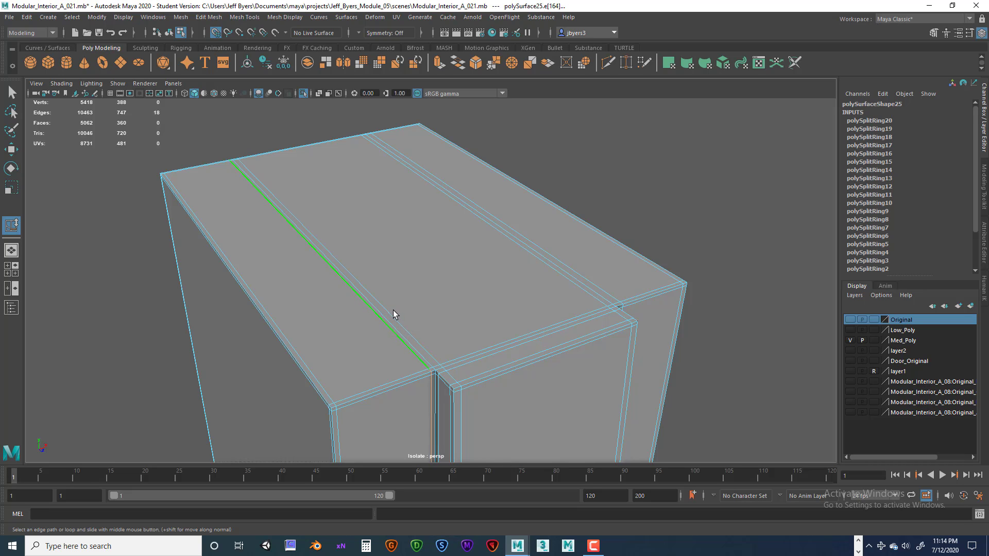
pyautogui.click(433, 354)
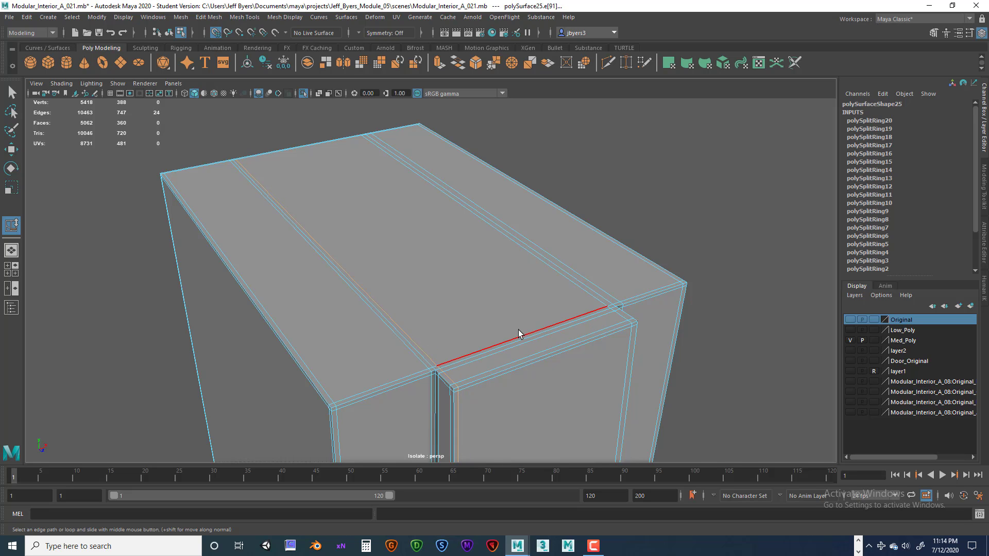
# Step: Slide the edge loops on both sides of the opposite groove closer to that groove
pyautogui.keyDown('alt'); pyautogui.moveTo(518, 329); pyautogui.dragTo(479, 322); pyautogui.keyUp('alt')
pyautogui.keyDown('alt'); pyautogui.moveTo(257, 303); pyautogui.dragTo(401, 331, button='middle'); pyautogui.keyUp('alt')
pyautogui.keyDown('alt'); pyautogui.moveTo(402, 332); pyautogui.dragTo(360, 327); pyautogui.keyUp('alt')
pyautogui.keyDown('alt'); pyautogui.moveTo(226, 319); pyautogui.dragTo(310, 338, button='middle'); pyautogui.keyUp('alt')
pyautogui.scroll(2, 310, 341)
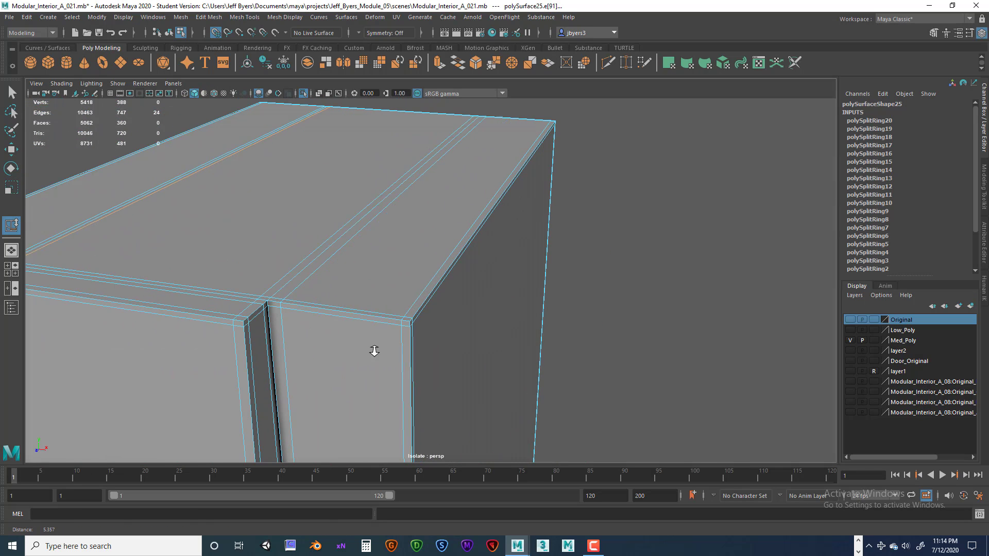
pyautogui.click(270, 290)
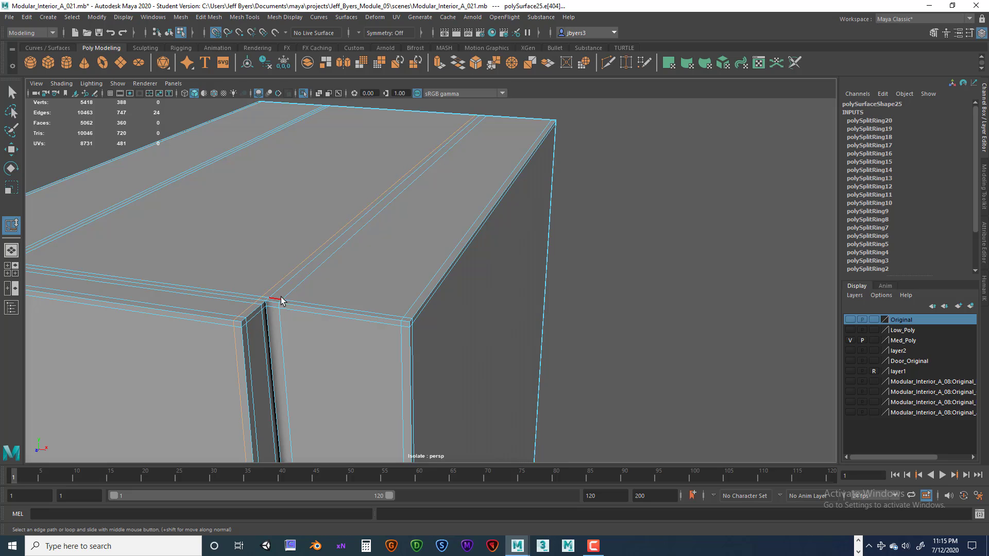
pyautogui.click(284, 296)
# Step: Return to object mode and view the whole pillar in smooth preview with nothing selected
pyautogui.scroll(-3, 300, 303)
pyautogui.keyDown('alt'); pyautogui.moveTo(311, 316); pyautogui.dragTo(351, 242); pyautogui.keyUp('alt')
pyautogui.scroll(-3, 314, 295)
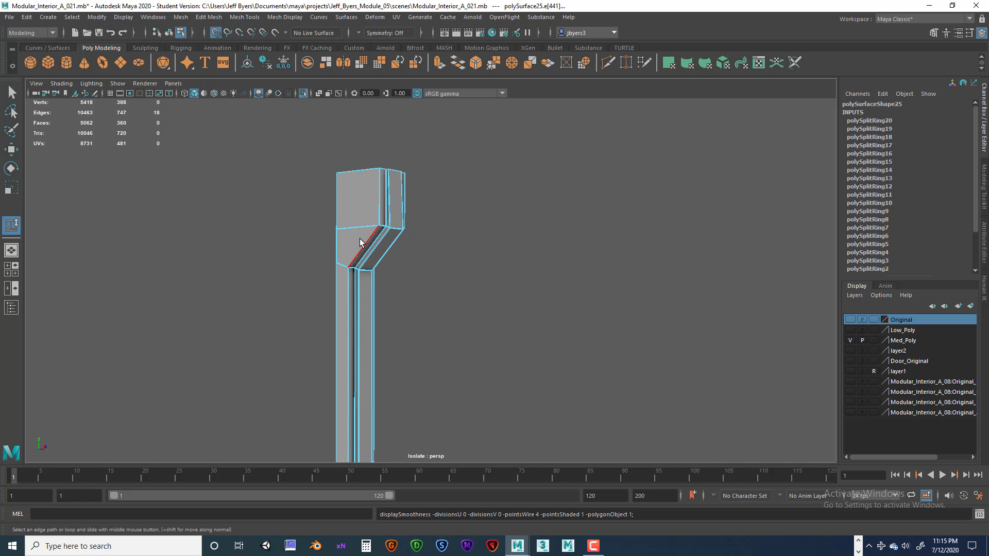
pyautogui.click(360, 242)
pyautogui.moveTo(361, 239); pyautogui.dragTo(359, 300, button='right')
pyautogui.keyDown('alt'); pyautogui.moveTo(453, 276); pyautogui.dragTo(431, 296); pyautogui.keyUp('alt')
pyautogui.keyDown('alt'); pyautogui.moveTo(429, 285); pyautogui.dragTo(432, 245, button='middle'); pyautogui.keyUp('alt')
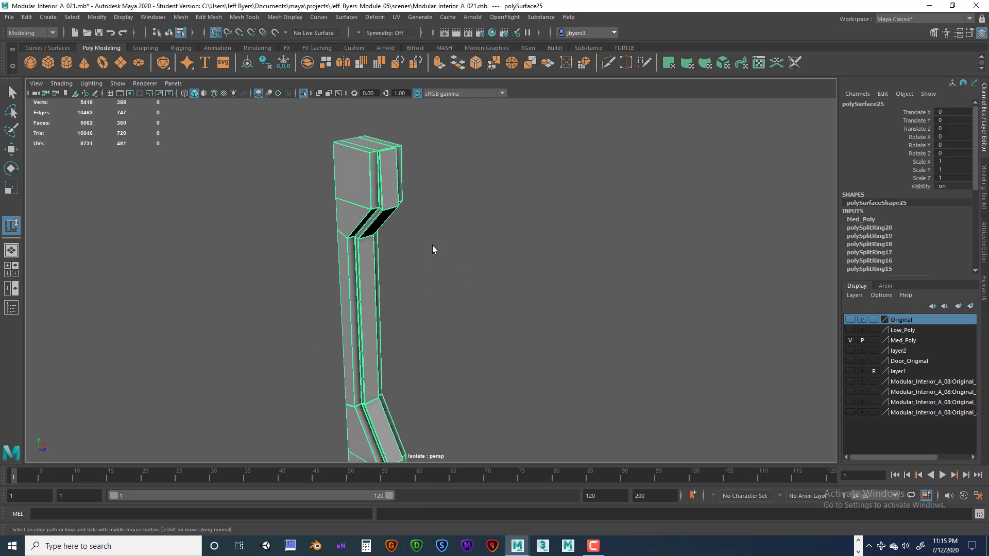
pyautogui.press('3')
pyautogui.scroll(-3, 444, 270)
pyautogui.click(442, 278)
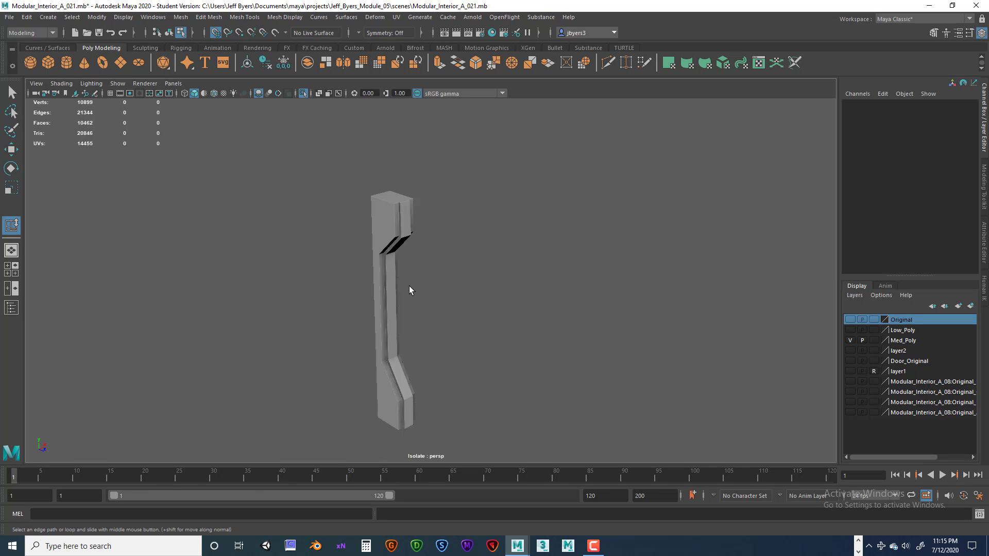
# Step: Examine the upper bend and shaft of the smooth-previewed pillar up close
pyautogui.moveTo(408, 285)
pyautogui.keyDown('alt'); pyautogui.mouseDown()
pyautogui.moveTo(400, 272)
pyautogui.moveTo(403, 279)
pyautogui.mouseUp(); pyautogui.keyUp('alt')
pyautogui.scroll(3, 381, 270)
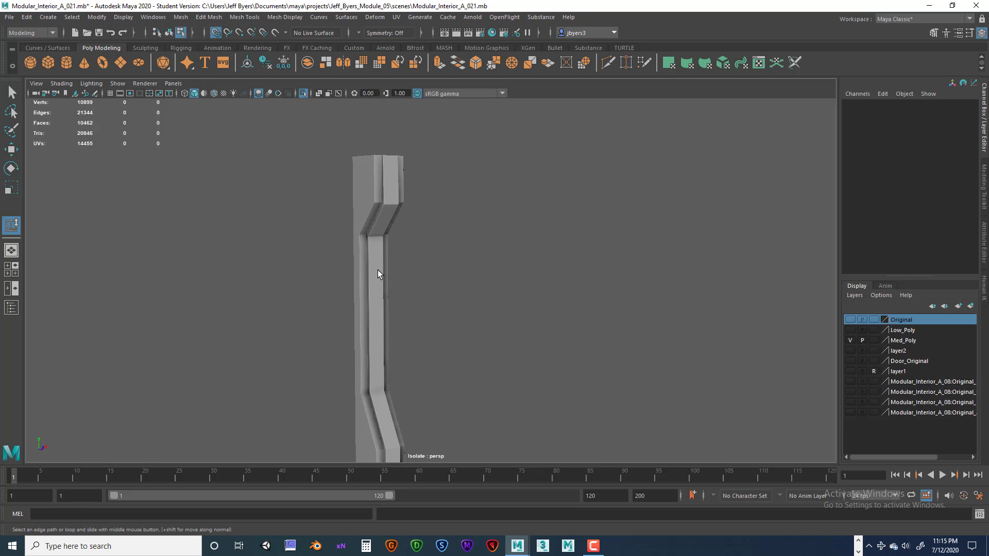
pyautogui.click(378, 270)
pyautogui.moveTo(378, 273); pyautogui.dragTo(400, 310, button='right')
pyautogui.click(443, 295)
pyautogui.scroll(5, 441, 295)
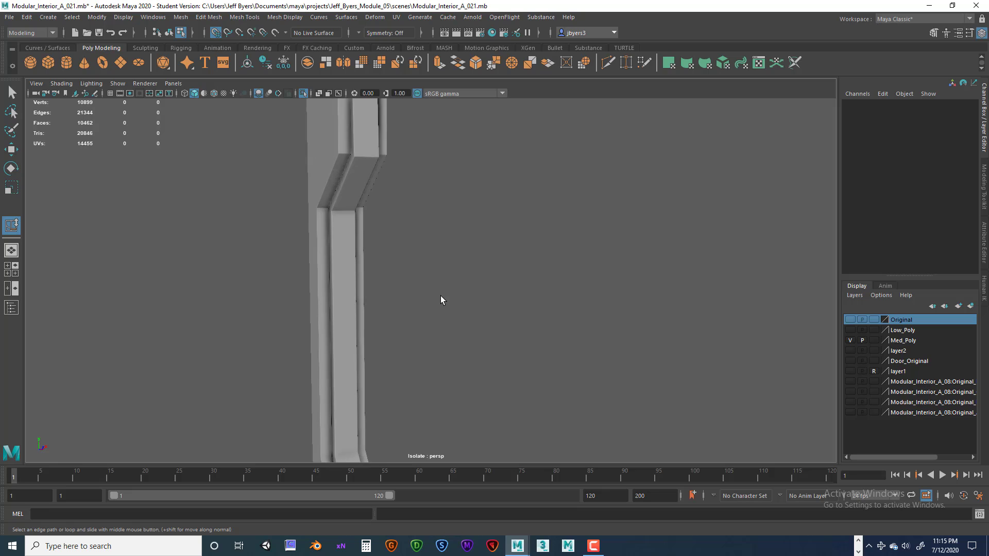
pyautogui.keyDown('alt'); pyautogui.moveTo(366, 278); pyautogui.dragTo(436, 298); pyautogui.keyUp('alt')
# Step: Compare the pillar's top block with and without smooth preview, finishing in the unsmoothed display
pyautogui.click(401, 298)
pyautogui.press('1')
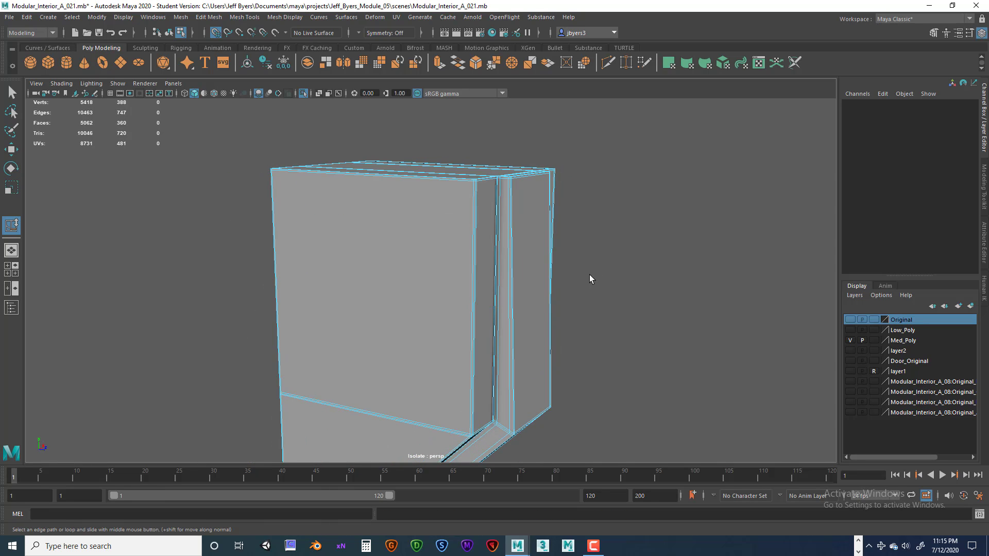
pyautogui.keyDown('alt'); pyautogui.moveTo(490, 242); pyautogui.dragTo(453, 288); pyautogui.keyUp('alt')
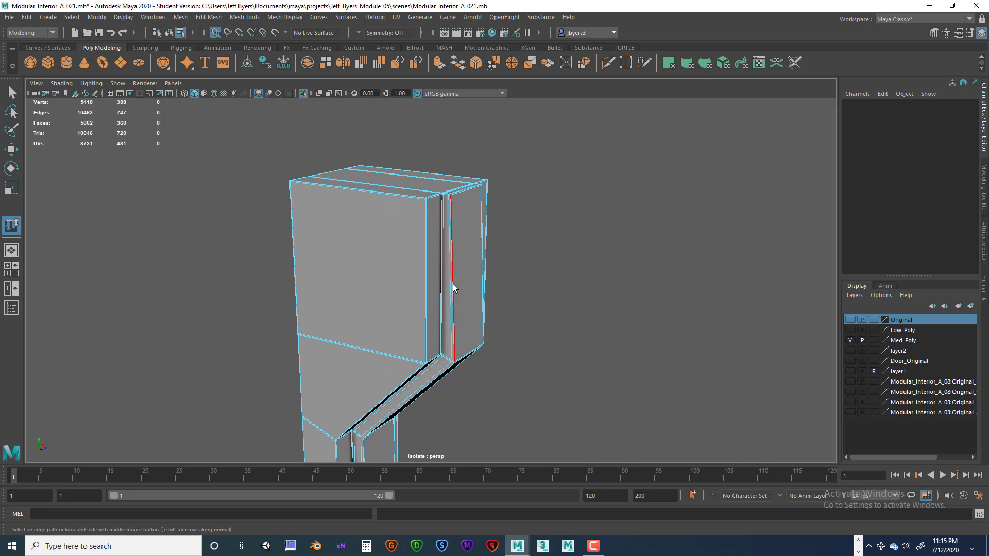
pyautogui.press('3')
pyautogui.moveTo(446, 245); pyautogui.dragTo(434, 310, button='right')
pyautogui.click(523, 298)
pyautogui.keyDown('alt'); pyautogui.moveTo(524, 303); pyautogui.dragTo(376, 303); pyautogui.keyUp('alt')
pyautogui.click(382, 300)
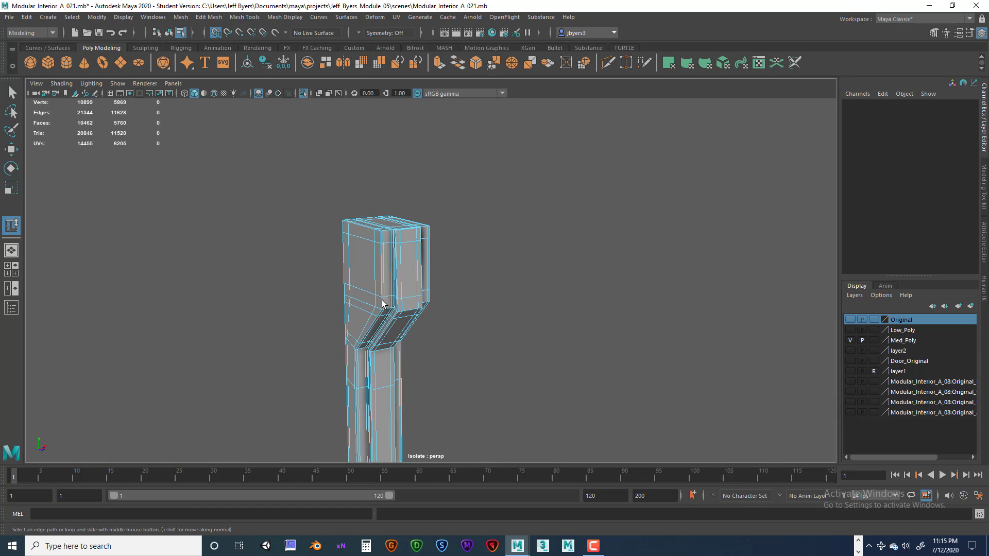
pyautogui.press('1')
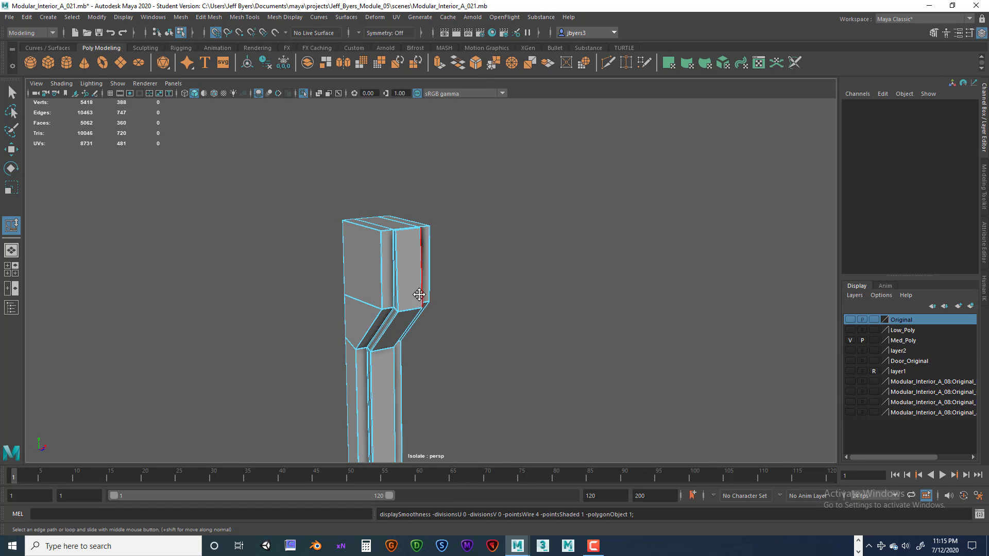
# Step: Select the whole pillar in object mode and end its isolation to show the full scene
pyautogui.keyDown('alt'); pyautogui.moveTo(428, 298); pyautogui.dragTo(433, 268, button='middle'); pyautogui.keyUp('alt')
pyautogui.keyDown('alt'); pyautogui.moveTo(406, 252); pyautogui.dragTo(422, 261); pyautogui.keyUp('alt')
pyautogui.keyDown('alt'); pyautogui.moveTo(422, 260); pyautogui.dragTo(401, 210, button='right'); pyautogui.keyUp('alt')
pyautogui.keyDown('alt'); pyautogui.moveTo(422, 280); pyautogui.dragTo(397, 218, button='middle'); pyautogui.keyUp('alt')
pyautogui.keyDown('alt'); pyautogui.moveTo(389, 235); pyautogui.dragTo(376, 240, button='right'); pyautogui.keyUp('alt')
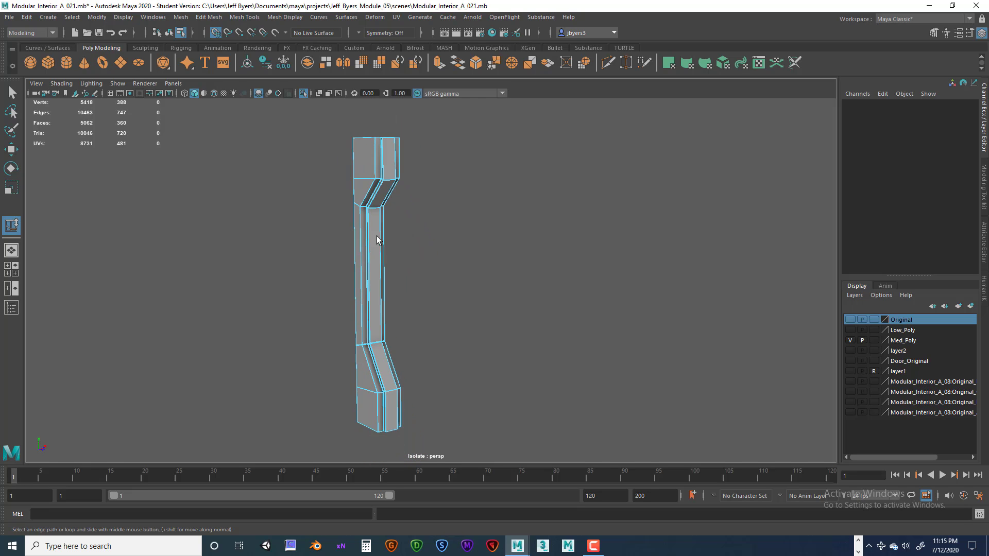
pyautogui.moveTo(354, 270); pyautogui.dragTo(344, 325, button='right')
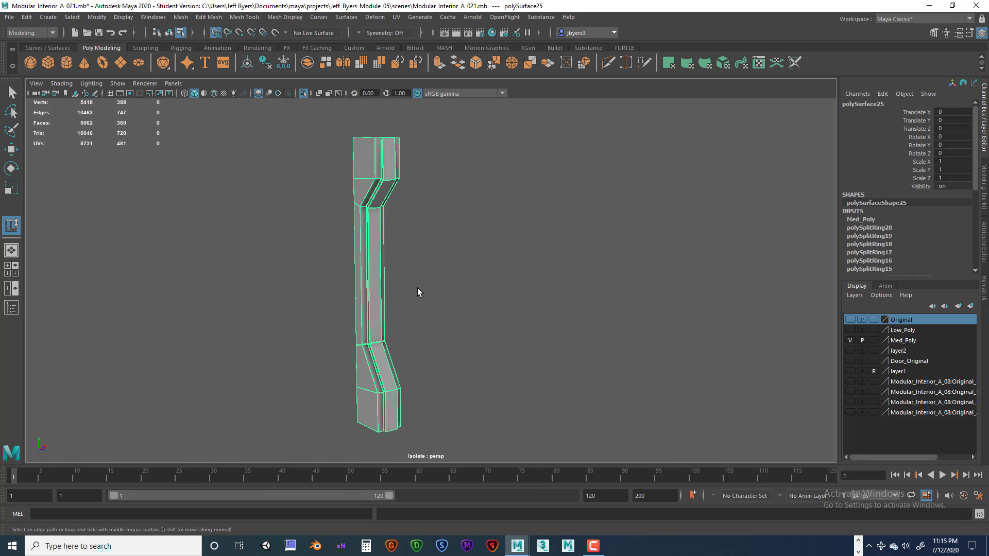
pyautogui.hotkey('ctrl', '1')
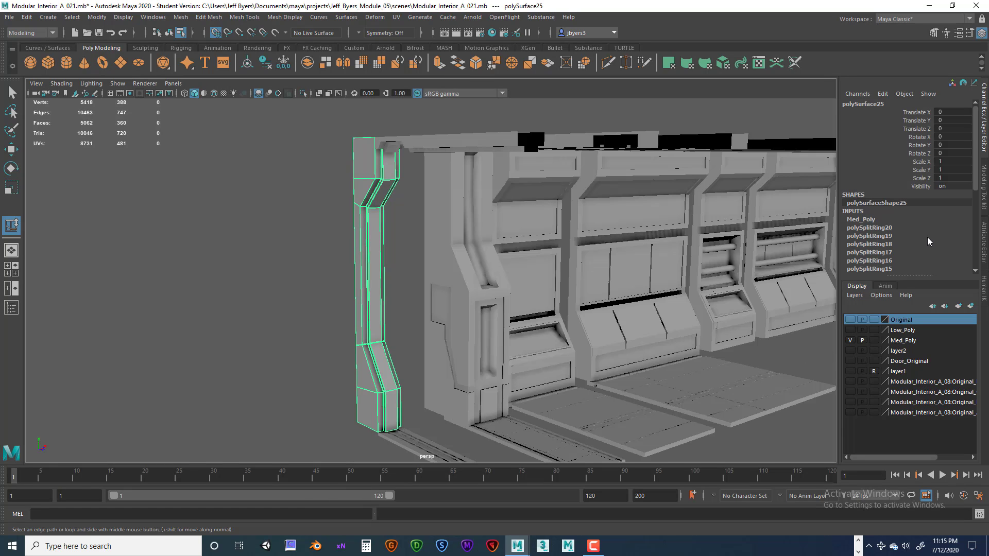
# Step: Delete the construction history of the pillar
pyautogui.scroll(-3, 926, 237)
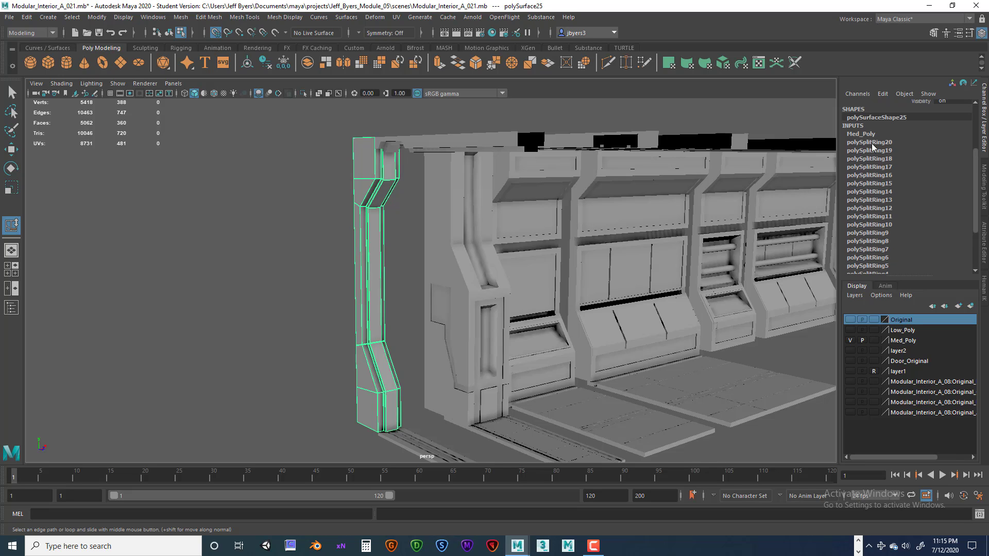
pyautogui.scroll(2, 875, 201)
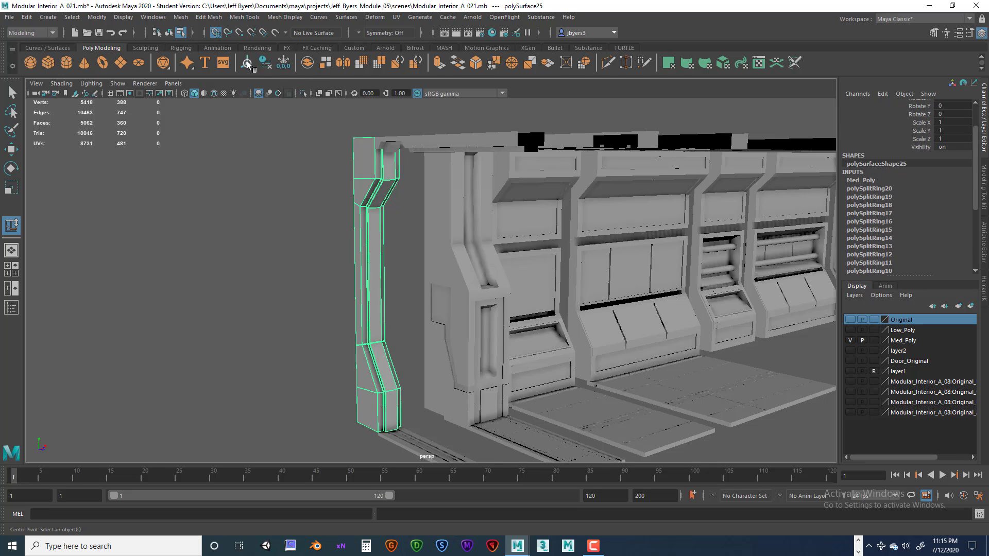
pyautogui.hotkey('alt', 'shift', 'd')
# Step: Select the grooved floor strip at the foot of the pillar
pyautogui.keyDown('alt'); pyautogui.moveTo(394, 278); pyautogui.dragTo(380, 224, button='middle'); pyautogui.keyUp('alt')
pyautogui.keyDown('alt'); pyautogui.moveTo(380, 224); pyautogui.dragTo(407, 295); pyautogui.keyUp('alt')
pyautogui.scroll(3, 407, 294)
pyautogui.keyDown('alt'); pyautogui.moveTo(406, 295); pyautogui.dragTo(411, 326, button='middle'); pyautogui.keyUp('alt')
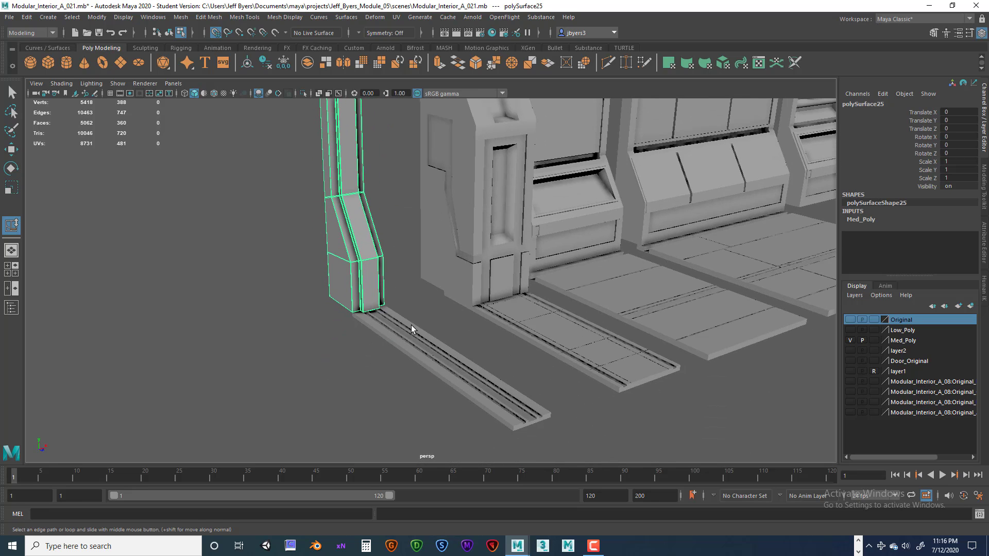
pyautogui.rightClick(395, 329)
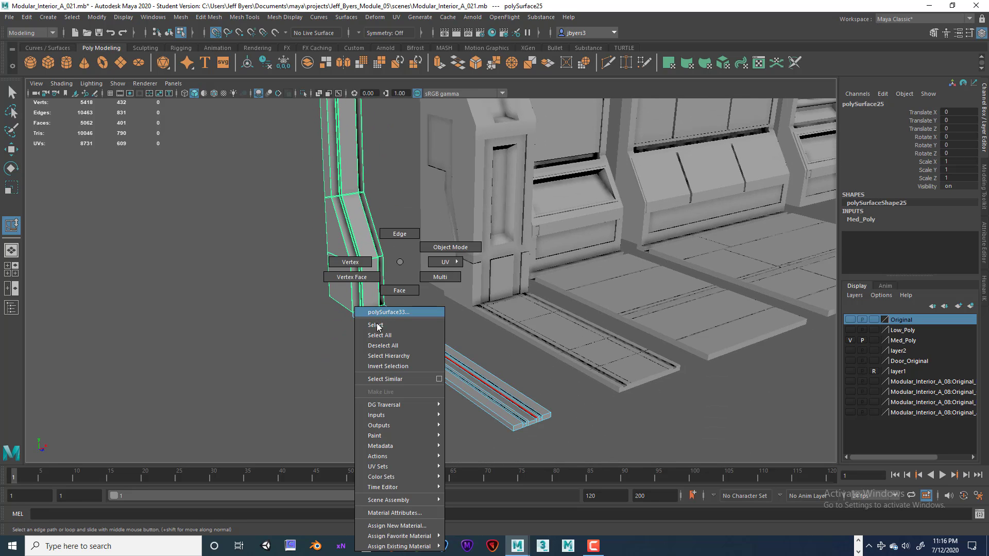
pyautogui.click(378, 325)
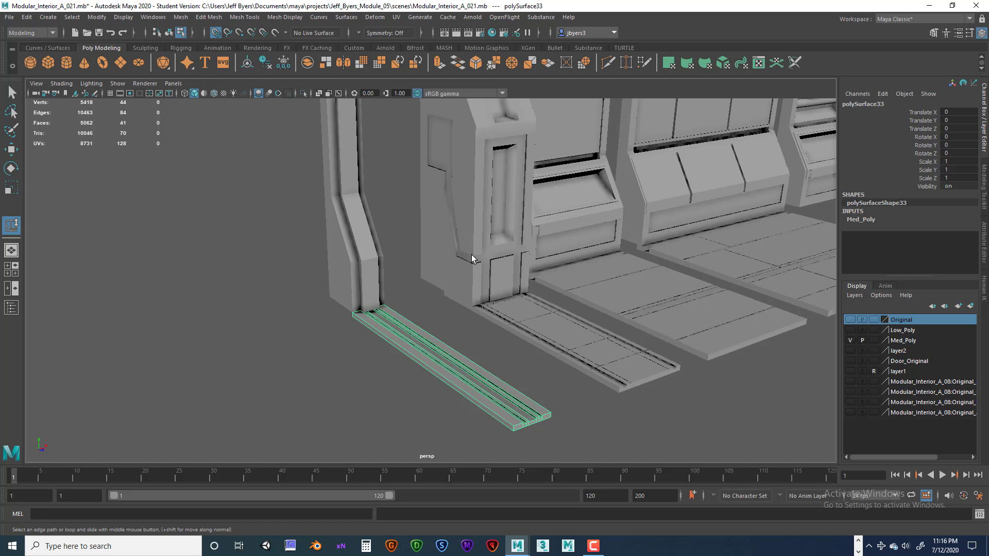
# Step: Switch back to object-type selection and make the grooved floor strip the only selected object
pyautogui.keyDown('shift'); pyautogui.click(366, 263); pyautogui.keyUp('shift')
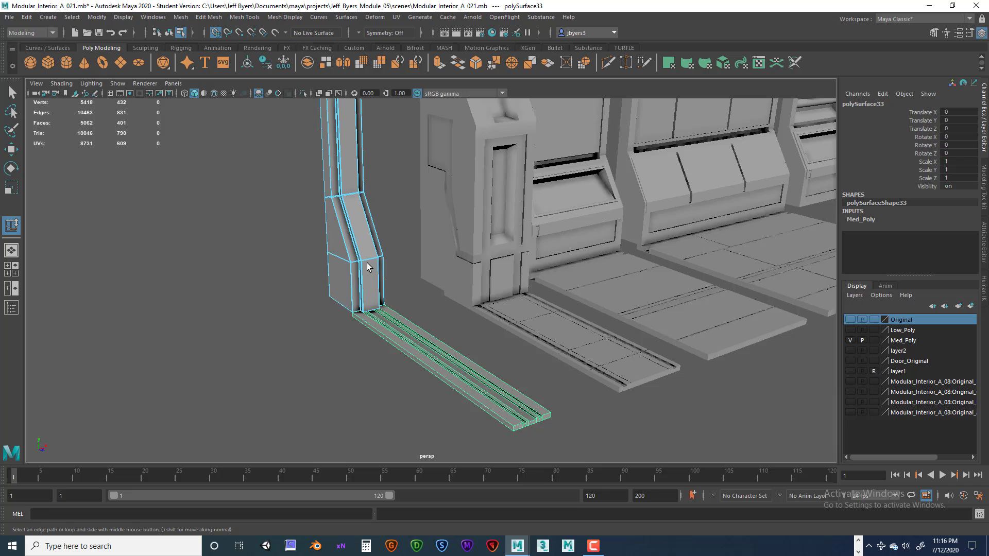
pyautogui.scroll(5, 367, 263)
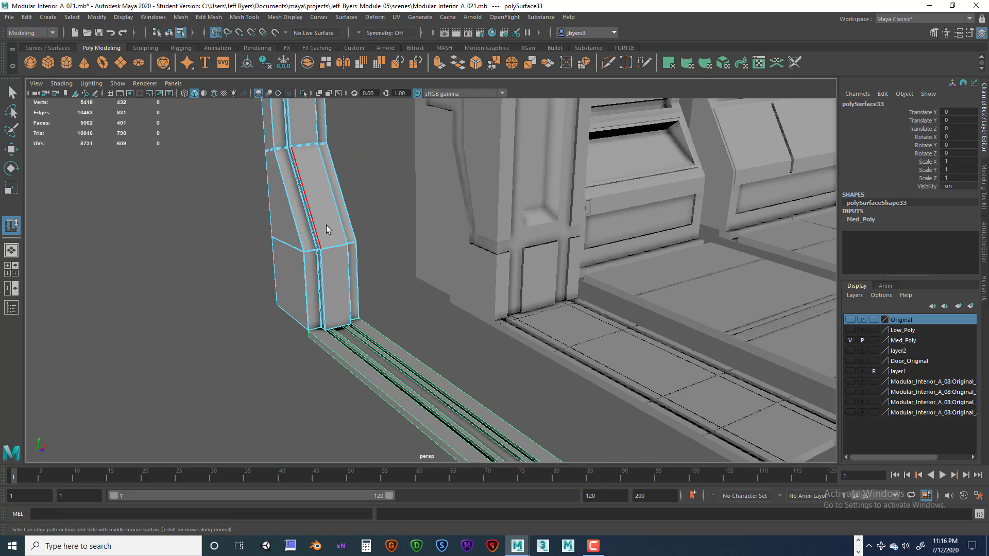
pyautogui.scroll(-4, 454, 281)
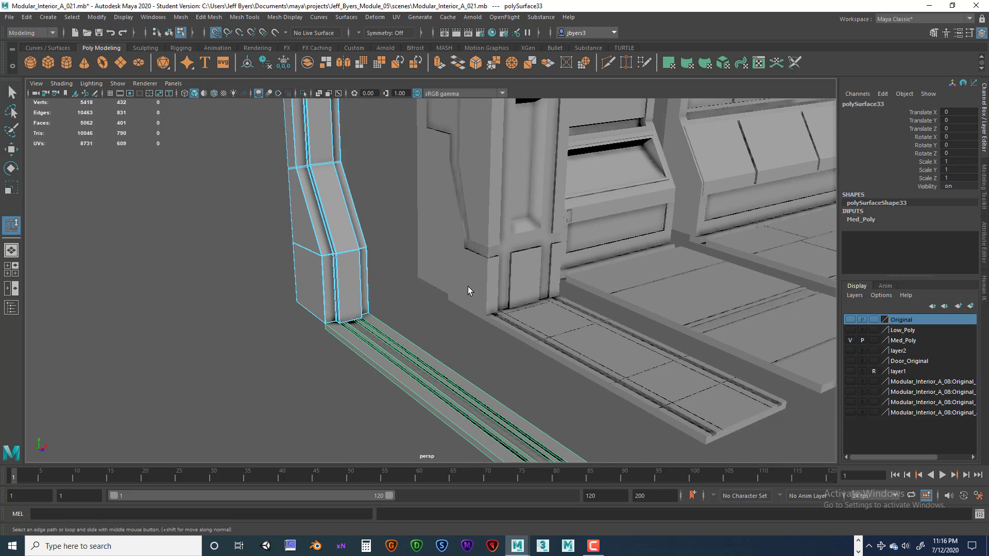
pyautogui.click(168, 32)
pyautogui.click(363, 242)
pyautogui.click(411, 347)
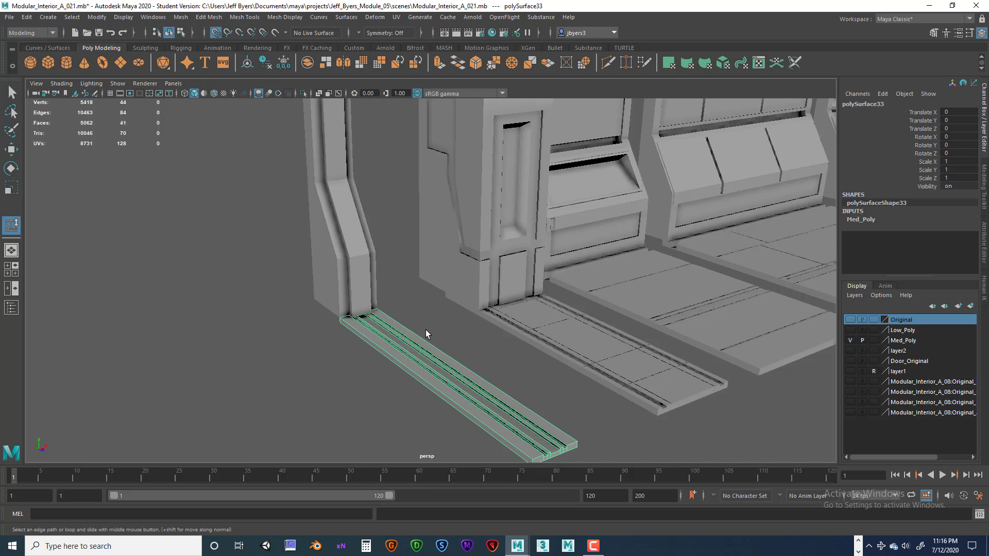
# Step: Isolate the floor strip, frame it and examine the profile of its grooved end
pyautogui.hotkey('ctrl', '1')
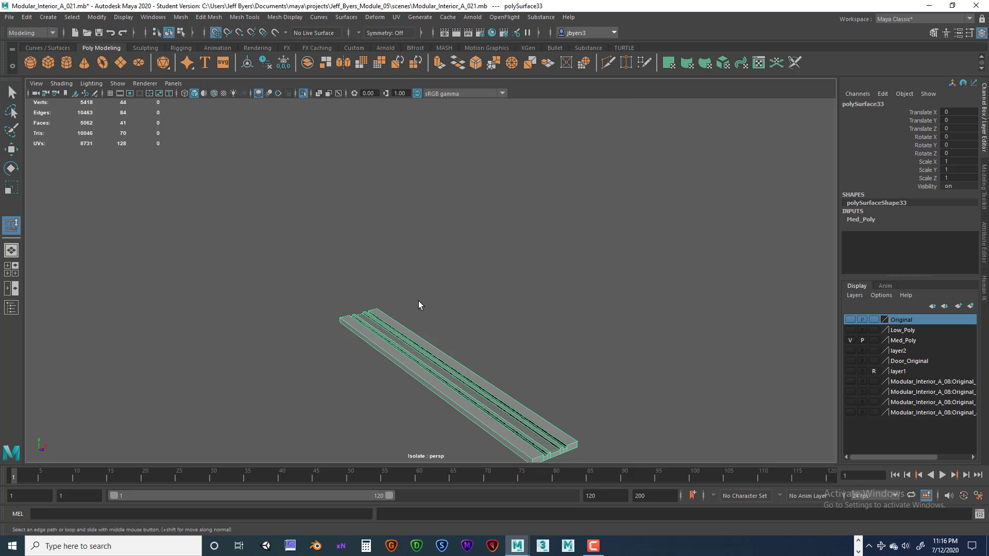
pyautogui.press('f')
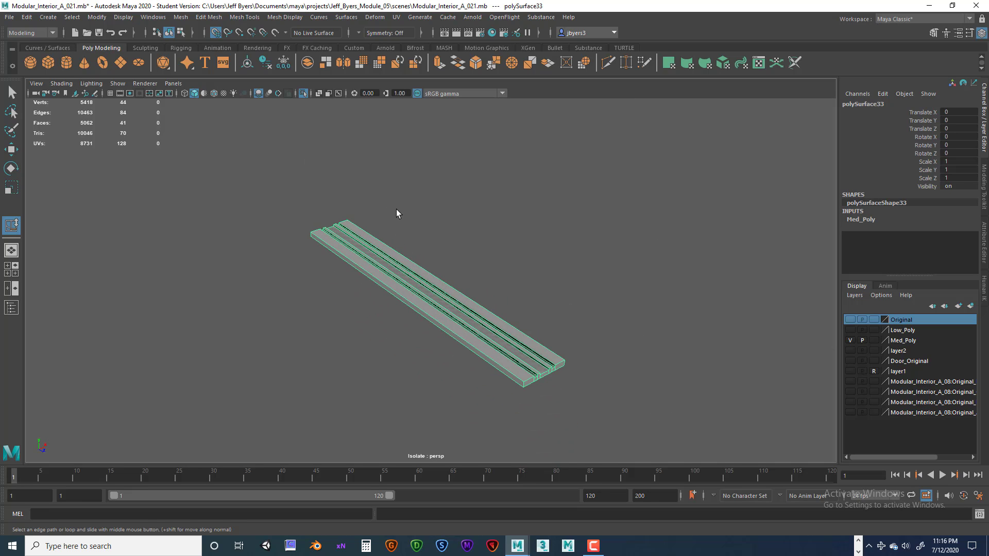
pyautogui.scroll(4, 396, 210)
pyautogui.keyDown('alt'); pyautogui.moveTo(404, 219); pyautogui.dragTo(426, 239); pyautogui.keyUp('alt')
pyautogui.scroll(4, 428, 239)
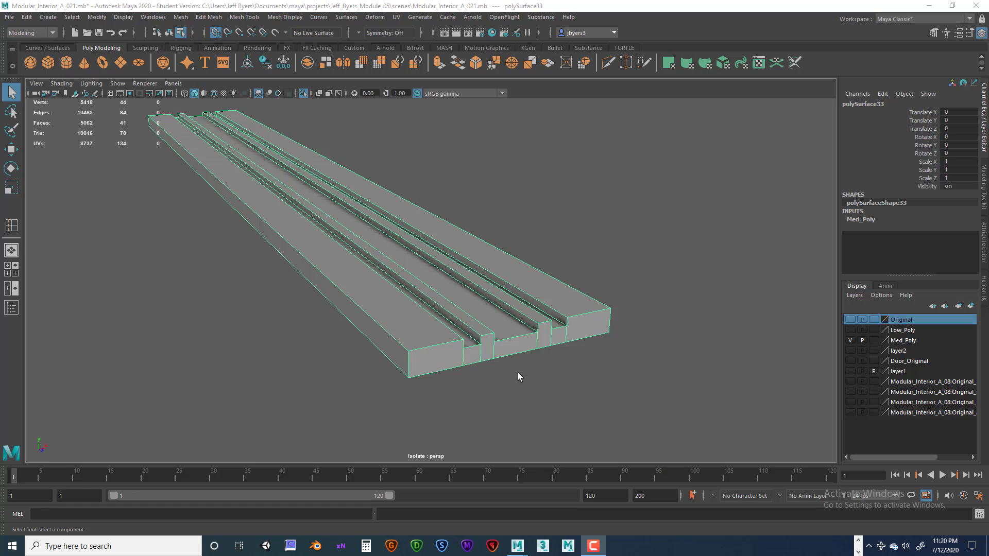
pyautogui.keyDown('alt'); pyautogui.moveTo(517, 372); pyautogui.dragTo(545, 375); pyautogui.keyUp('alt')
pyautogui.keyDown('alt'); pyautogui.moveTo(545, 376); pyautogui.dragTo(603, 389, button='right'); pyautogui.keyUp('alt')
pyautogui.keyDown('alt'); pyautogui.moveTo(603, 388); pyautogui.dragTo(657, 387); pyautogui.keyUp('alt')
pyautogui.keyDown('alt'); pyautogui.moveTo(657, 386); pyautogui.dragTo(675, 388, button='right'); pyautogui.keyUp('alt')
pyautogui.keyDown('alt'); pyautogui.moveTo(675, 388); pyautogui.dragTo(670, 367, button='middle'); pyautogui.keyUp('alt')
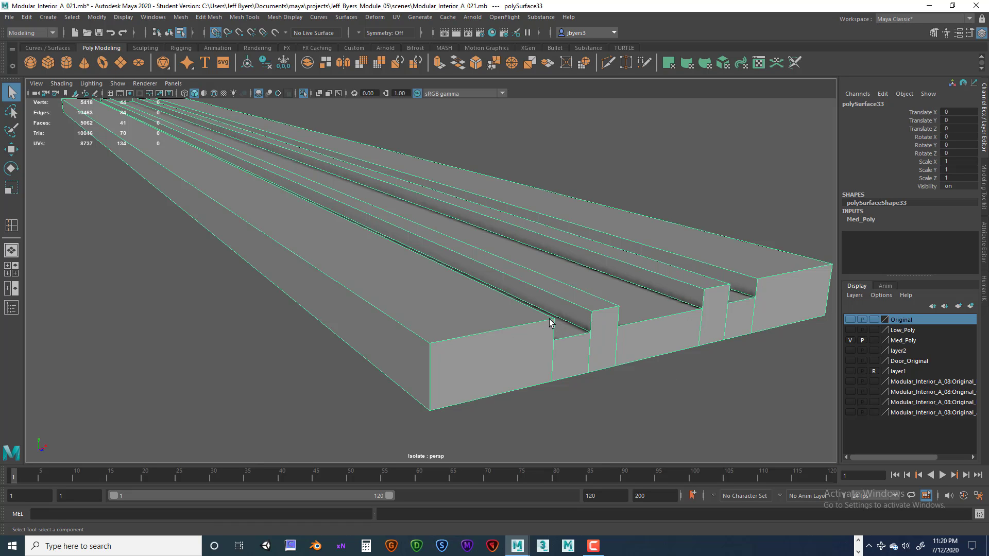
pyautogui.scroll(-5, 666, 304)
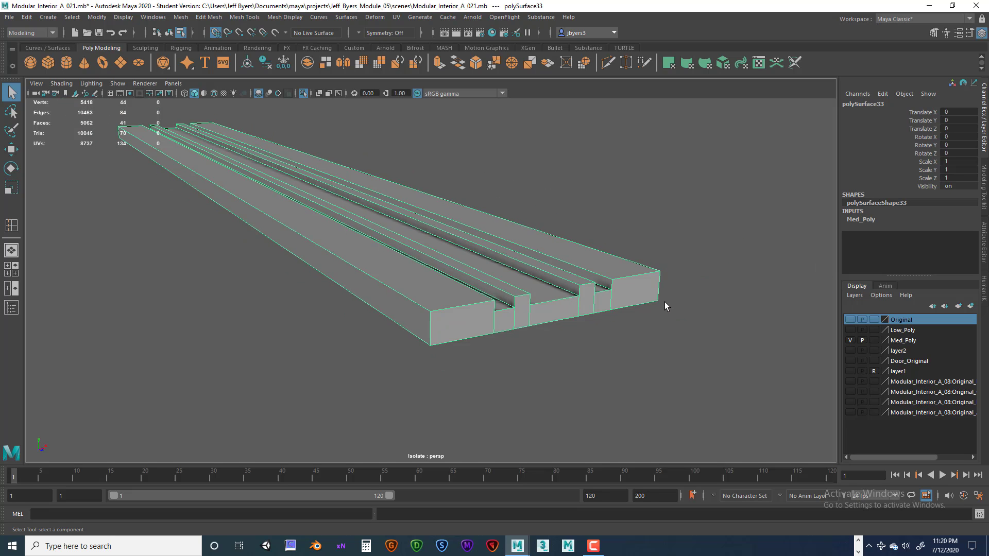
# Step: End the isolation and examine the strip's grooved end within the full scene
pyautogui.hotkey('ctrl', '1')
pyautogui.scroll(-4, 665, 302)
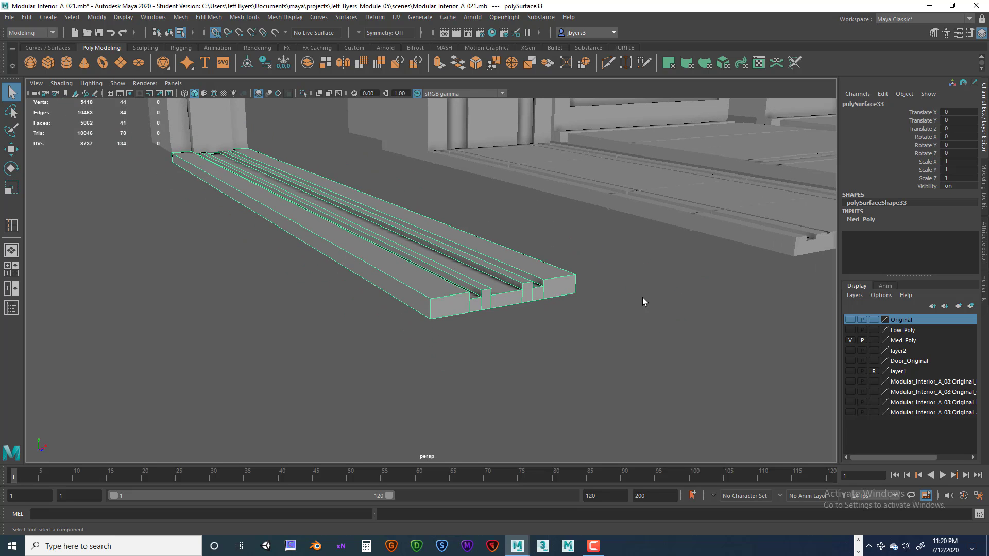
pyautogui.keyDown('alt'); pyautogui.moveTo(635, 300); pyautogui.dragTo(499, 335); pyautogui.keyUp('alt')
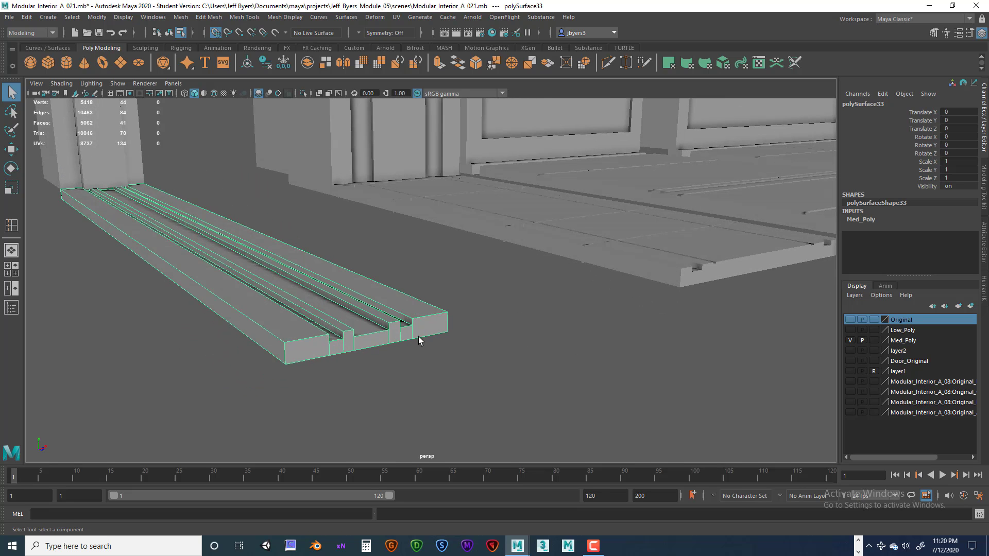
pyautogui.moveTo(405, 342)
pyautogui.keyDown('alt'); pyautogui.mouseDown()
pyautogui.moveTo(431, 342)
pyautogui.moveTo(419, 341)
pyautogui.mouseUp(); pyautogui.keyUp('alt')
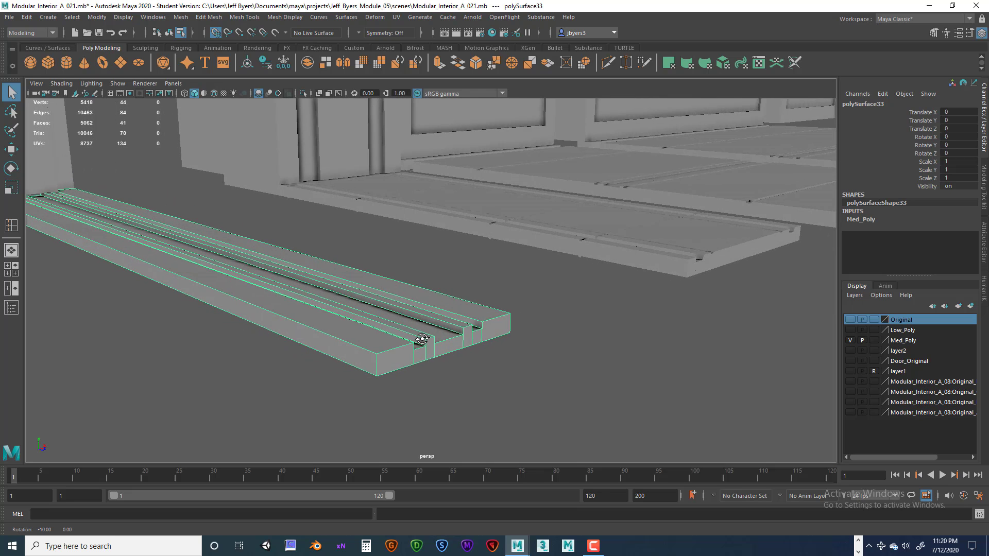
pyautogui.scroll(5, 432, 360)
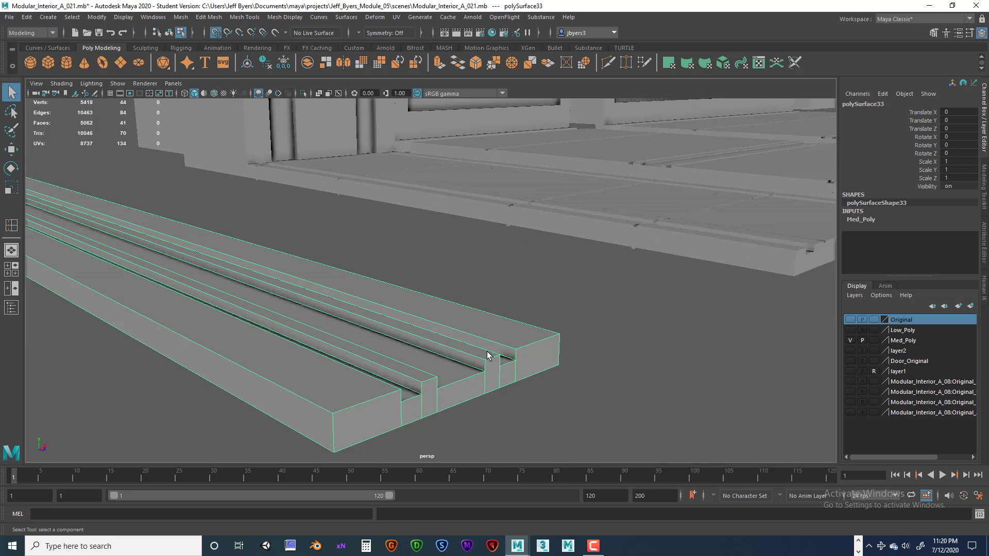
pyautogui.scroll(-4, 495, 340)
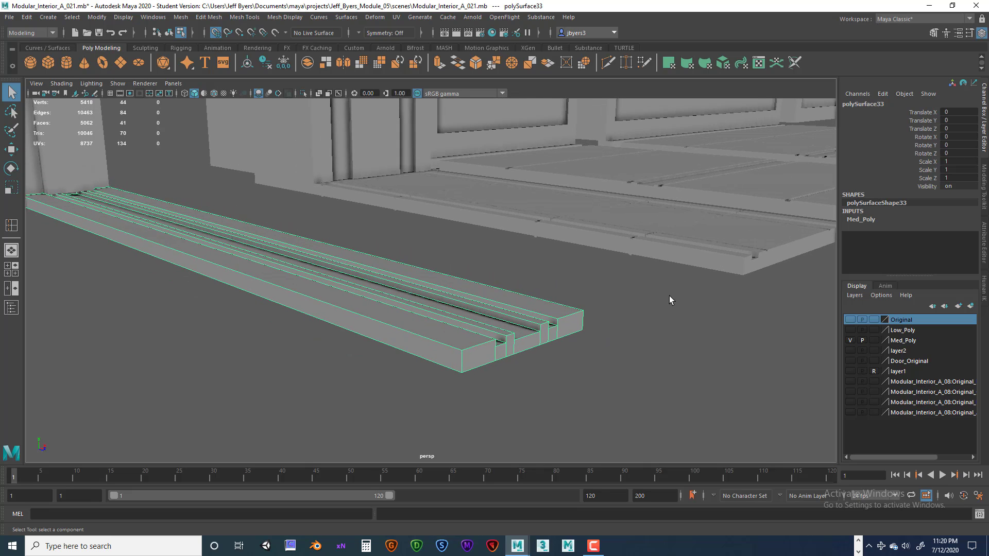
# Step: Compare the selected floor strip with the neighbouring floor panels
pyautogui.scroll(-3, 669, 295)
pyautogui.keyDown('alt'); pyautogui.moveTo(653, 290); pyautogui.dragTo(496, 357, button='middle'); pyautogui.keyUp('alt')
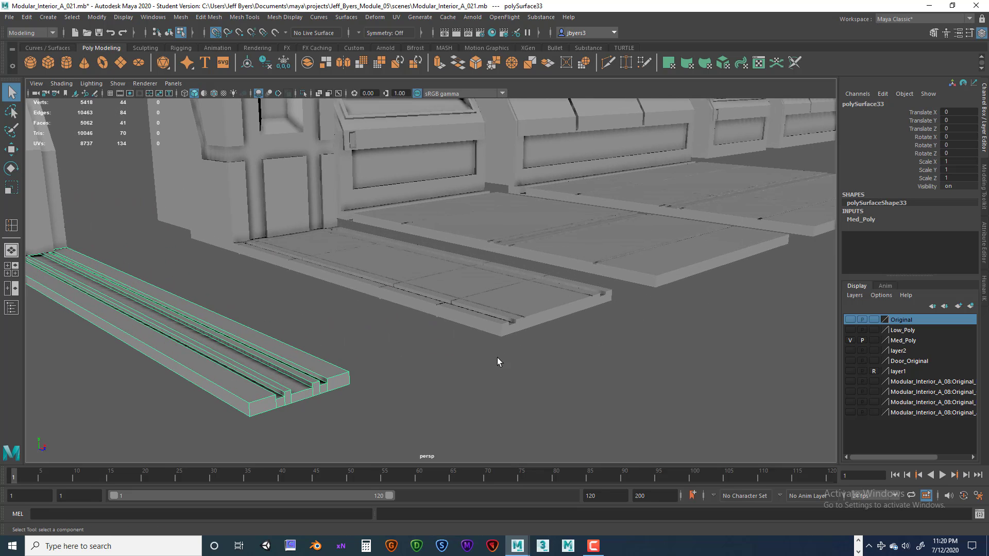
pyautogui.click(537, 317)
pyautogui.click(770, 205)
pyautogui.keyDown('alt'); pyautogui.moveTo(542, 372); pyautogui.dragTo(419, 395); pyautogui.keyUp('alt')
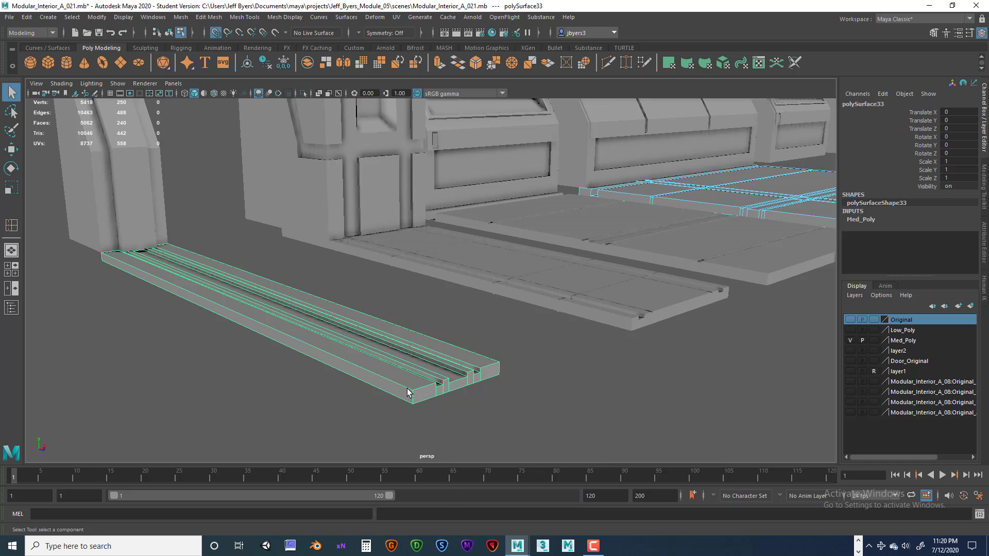
# Step: Keep the floor strip selected as an object and inspect the grooves and ridges at its end
pyautogui.moveTo(408, 392); pyautogui.dragTo(390, 331, button='right')
pyautogui.keyDown('alt'); pyautogui.moveTo(452, 371); pyautogui.dragTo(458, 373); pyautogui.keyUp('alt')
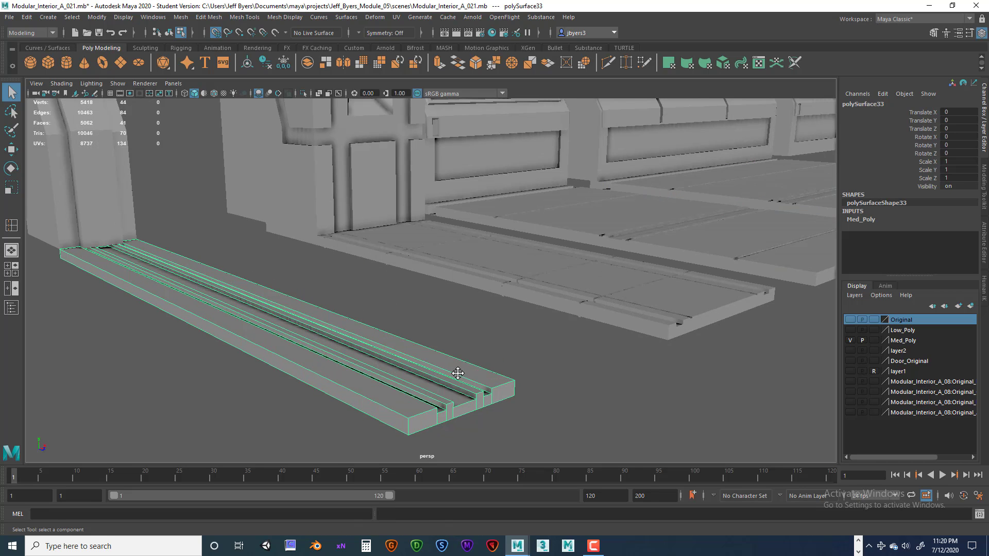
pyautogui.keyDown('alt'); pyautogui.moveTo(457, 373); pyautogui.dragTo(497, 320, button='middle'); pyautogui.keyUp('alt')
pyautogui.keyDown('alt'); pyautogui.moveTo(492, 337); pyautogui.dragTo(496, 329); pyautogui.keyUp('alt')
pyautogui.keyDown('alt'); pyautogui.moveTo(496, 331); pyautogui.dragTo(647, 344, button='right'); pyautogui.keyUp('alt')
pyautogui.keyDown('alt'); pyautogui.moveTo(531, 348); pyautogui.dragTo(560, 322, button='middle'); pyautogui.keyUp('alt')
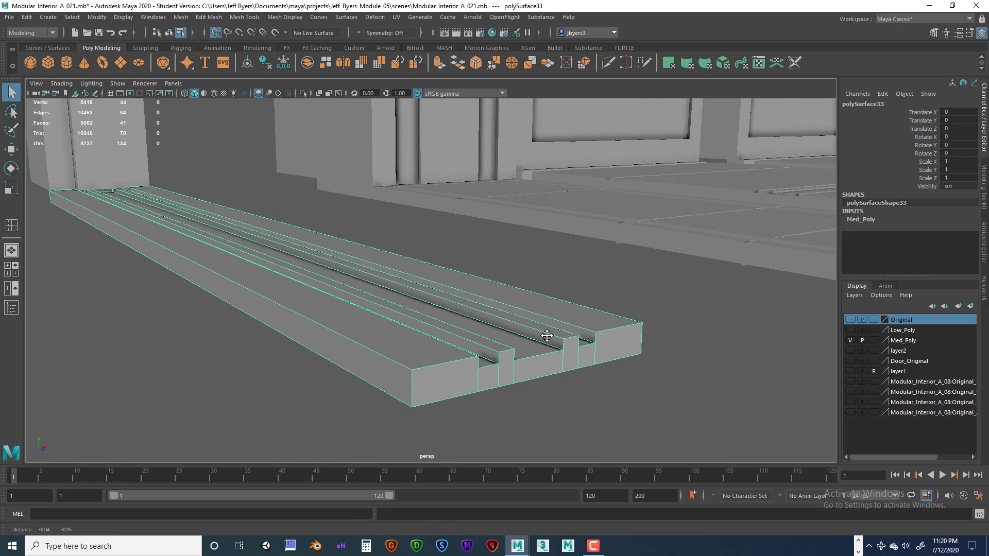
pyautogui.keyDown('alt'); pyautogui.moveTo(559, 319); pyautogui.dragTo(559, 324); pyautogui.keyUp('alt')
pyautogui.keyDown('alt'); pyautogui.moveTo(582, 348); pyautogui.dragTo(518, 348, button='right'); pyautogui.keyUp('alt')
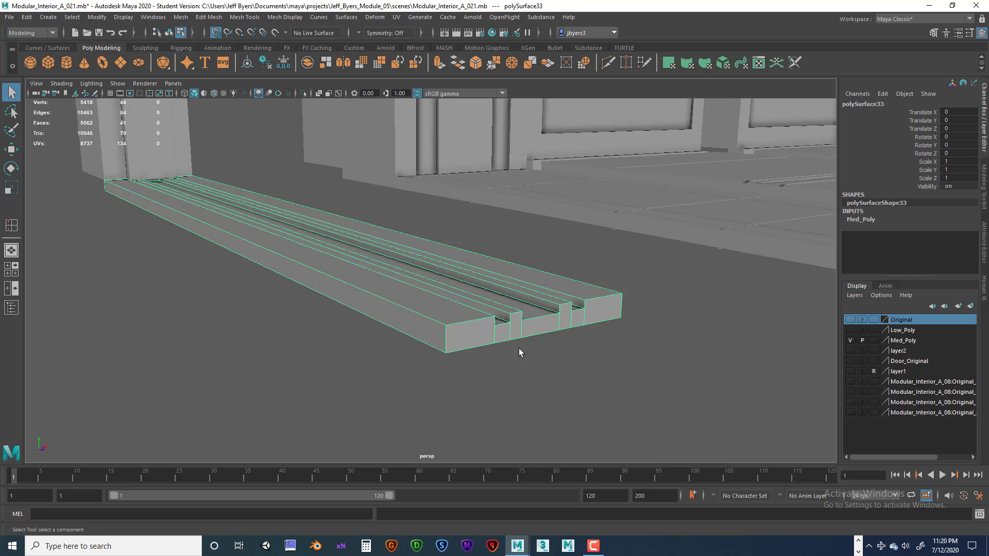
# Step: Isolate the floor strip again and bring its grooved end into close view
pyautogui.hotkey('ctrl', '1')
pyautogui.keyDown('alt'); pyautogui.moveTo(506, 340); pyautogui.dragTo(576, 343, button='right'); pyautogui.keyUp('alt')
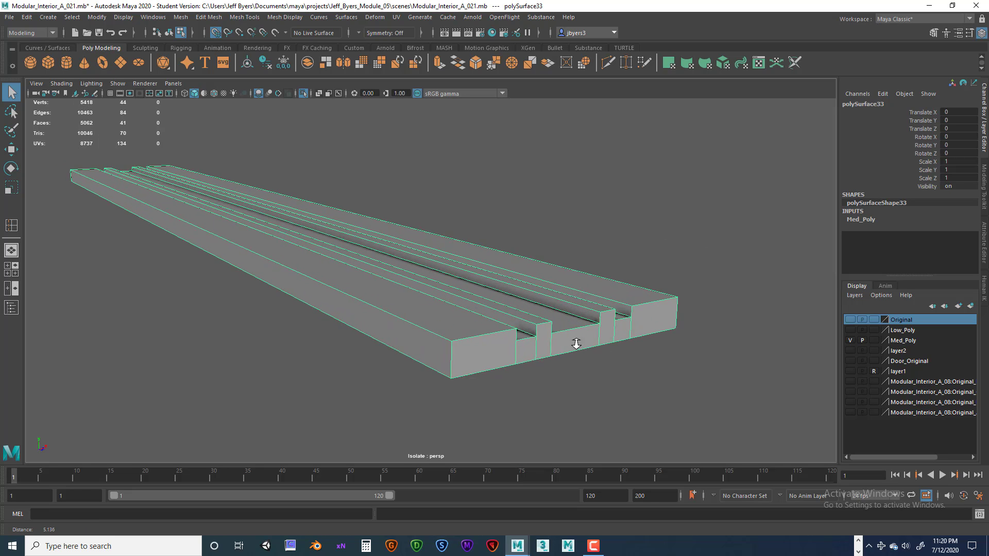
pyautogui.keyDown('alt'); pyautogui.moveTo(575, 343); pyautogui.dragTo(602, 347); pyautogui.keyUp('alt')
pyautogui.keyDown('alt'); pyautogui.moveTo(506, 335); pyautogui.dragTo(544, 325); pyautogui.keyUp('alt')
pyautogui.keyDown('alt'); pyautogui.moveTo(545, 325); pyautogui.dragTo(588, 330, button='right'); pyautogui.keyUp('alt')
pyautogui.keyDown('alt'); pyautogui.moveTo(588, 331); pyautogui.dragTo(461, 338); pyautogui.keyUp('alt')
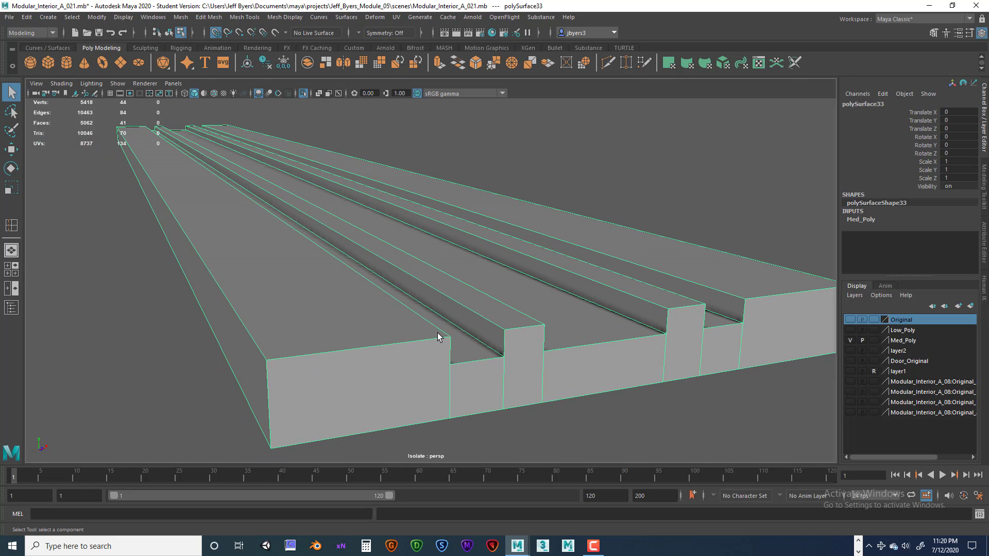
pyautogui.keyDown('shift'); pyautogui.moveTo(437, 272); pyautogui.dragTo(389, 275, button='right'); pyautogui.keyUp('shift')
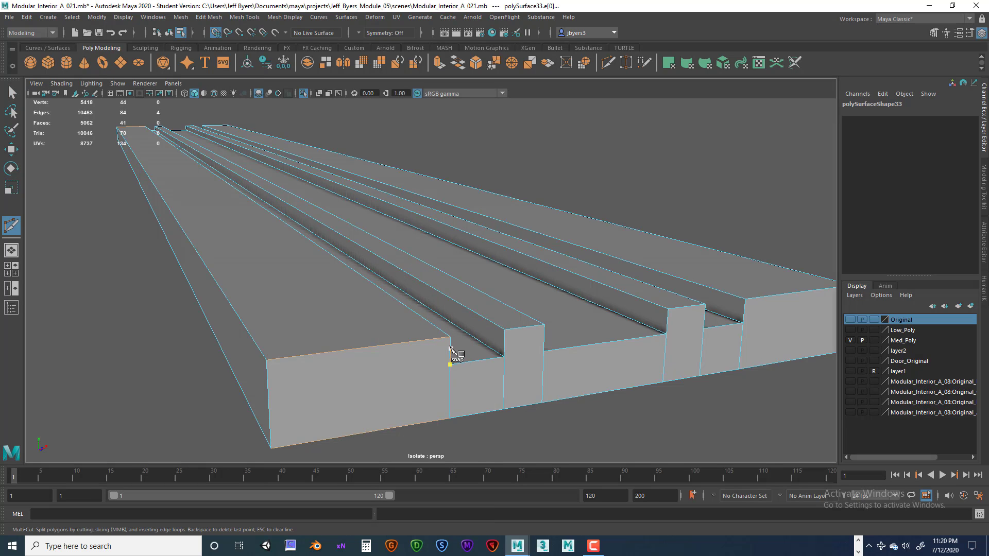
pyautogui.click(450, 371)
pyautogui.keyDown('alt'); pyautogui.moveTo(503, 411); pyautogui.dragTo(684, 385, button='middle'); pyautogui.keyUp('alt')
pyautogui.keyDown('alt'); pyautogui.moveTo(678, 382); pyautogui.dragTo(517, 349); pyautogui.keyUp('alt')
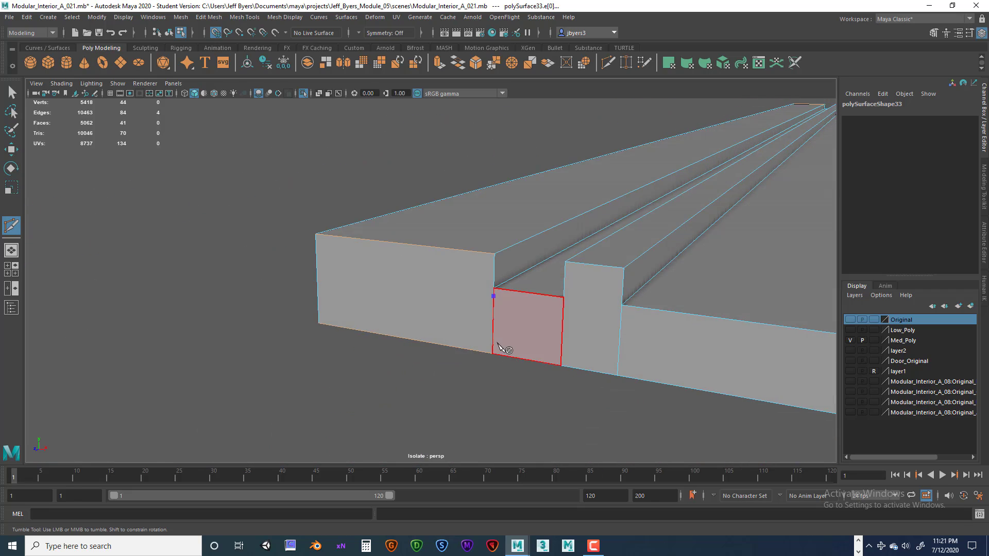
pyautogui.keyDown('alt'); pyautogui.moveTo(497, 342); pyautogui.dragTo(498, 361, button='middle'); pyautogui.keyUp('alt')
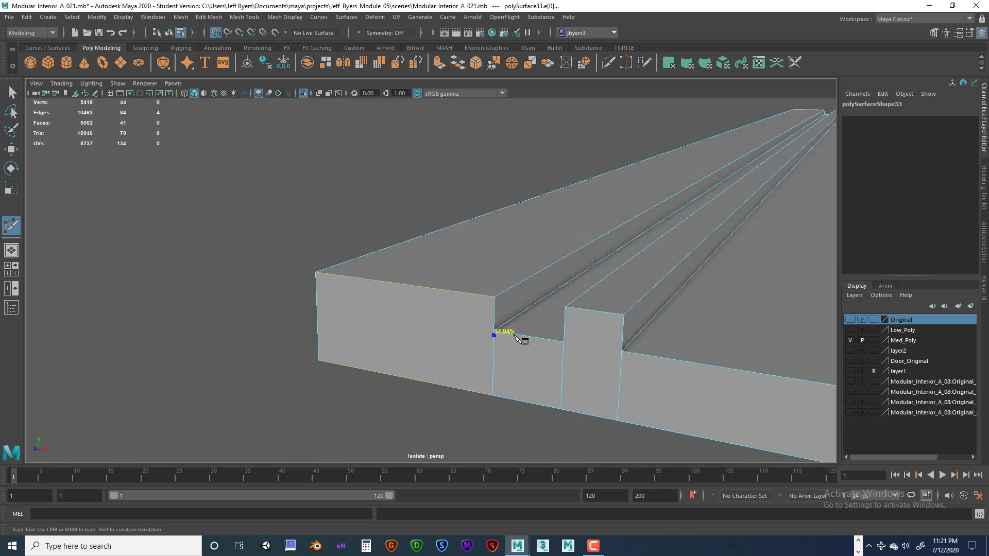
pyautogui.keyDown('alt'); pyautogui.moveTo(520, 377); pyautogui.dragTo(546, 362); pyautogui.keyUp('alt')
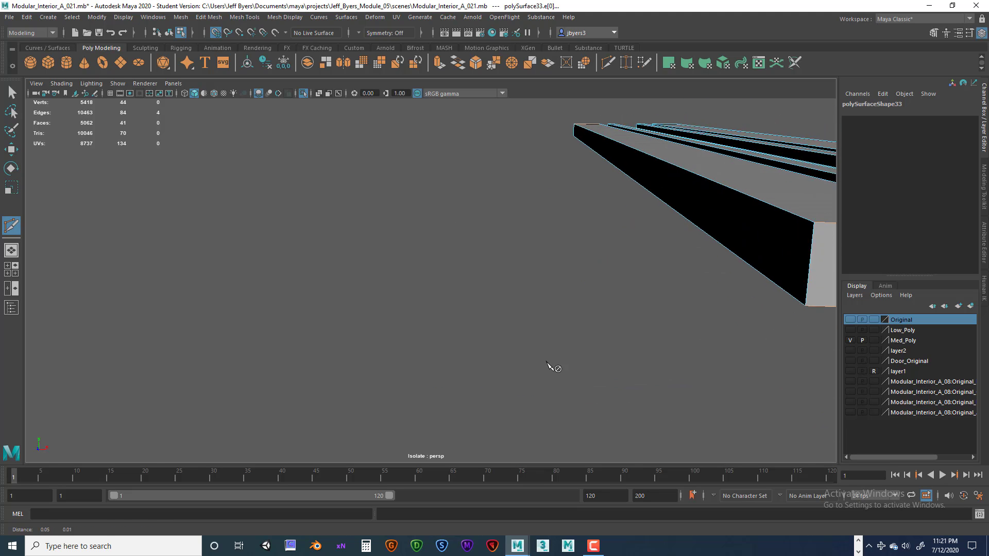
pyautogui.scroll(-3, 567, 366)
pyautogui.scroll(-4, 624, 342)
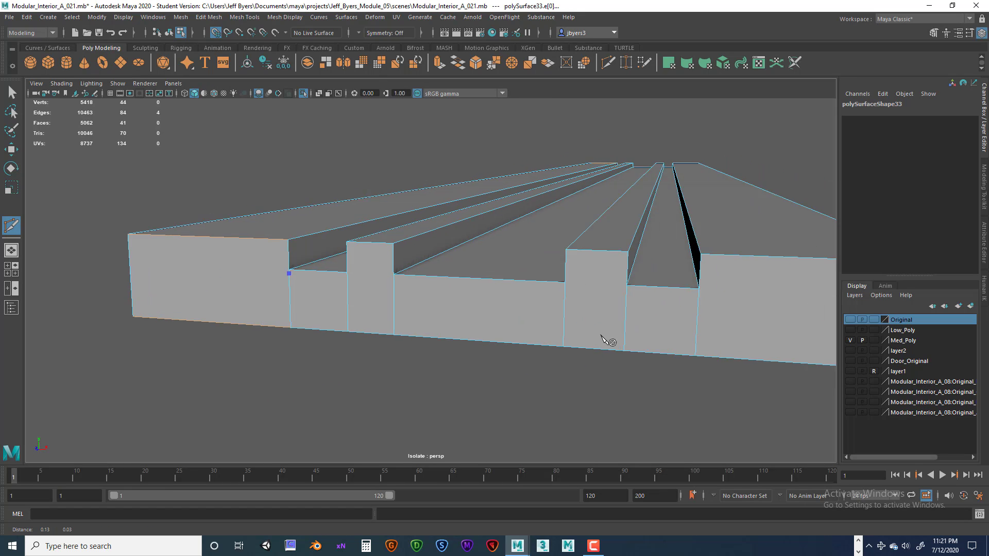
pyautogui.keyDown('alt'); pyautogui.moveTo(601, 335); pyautogui.dragTo(638, 360); pyautogui.keyUp('alt')
pyautogui.keyDown('alt'); pyautogui.moveTo(395, 346); pyautogui.dragTo(678, 368); pyautogui.keyUp('alt')
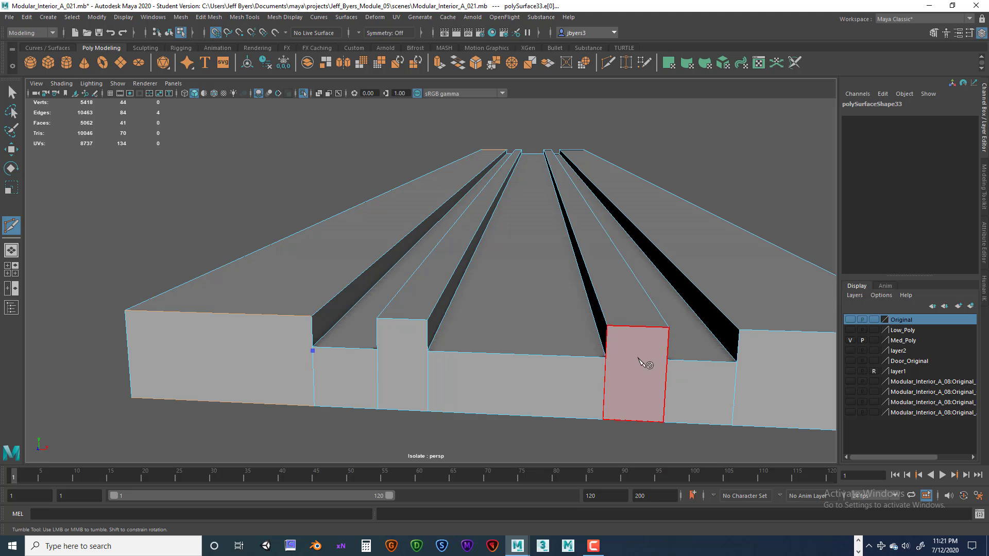
pyautogui.keyDown('alt'); pyautogui.moveTo(536, 368); pyautogui.dragTo(650, 360); pyautogui.keyUp('alt')
pyautogui.keyDown('alt'); pyautogui.moveTo(600, 355); pyautogui.dragTo(484, 381, button='middle'); pyautogui.keyUp('alt')
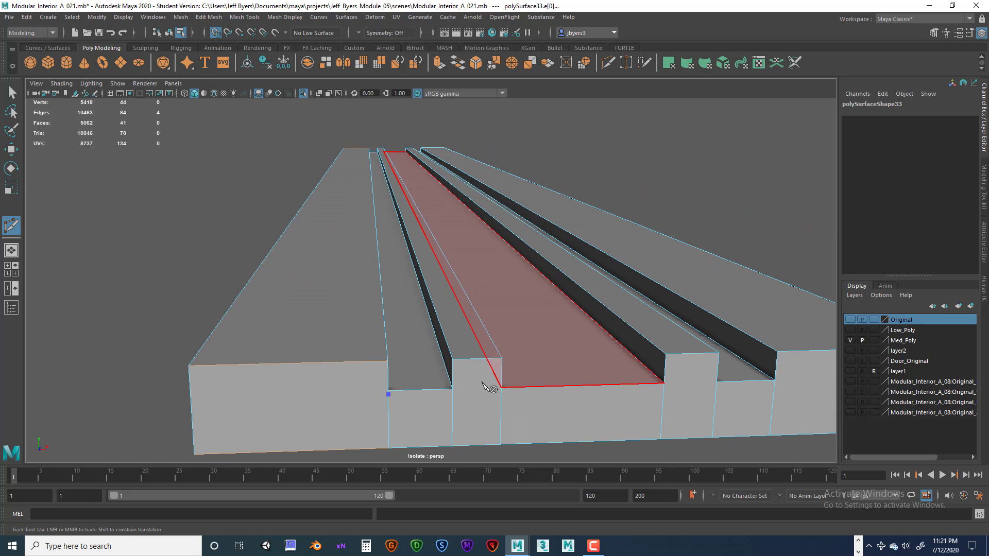
pyautogui.keyDown('alt'); pyautogui.moveTo(407, 385); pyautogui.dragTo(416, 379); pyautogui.keyUp('alt')
pyautogui.keyDown('alt'); pyautogui.moveTo(429, 355); pyautogui.dragTo(405, 368, button='middle'); pyautogui.keyUp('alt')
pyautogui.keyDown('alt'); pyautogui.moveTo(404, 370); pyautogui.dragTo(434, 368); pyautogui.keyUp('alt')
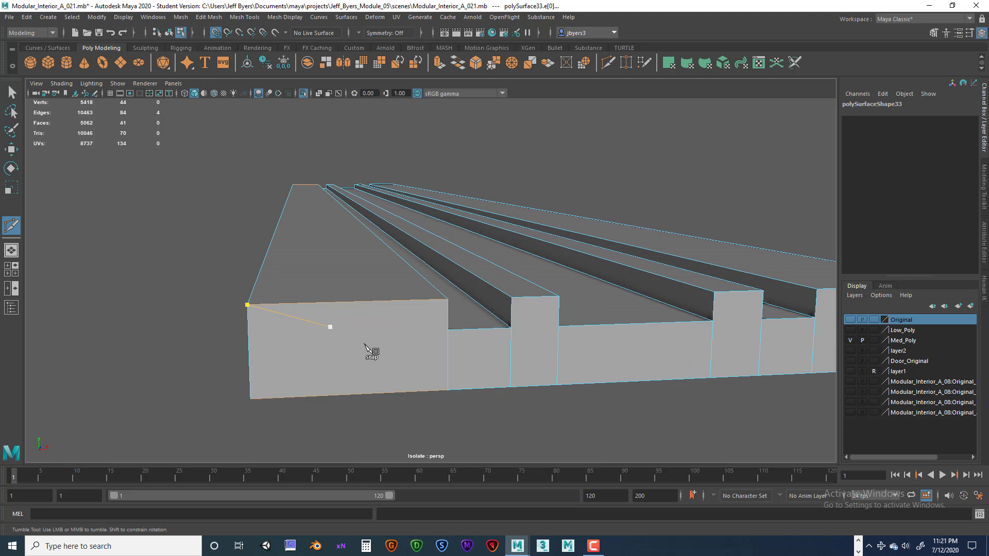
pyautogui.press('q')
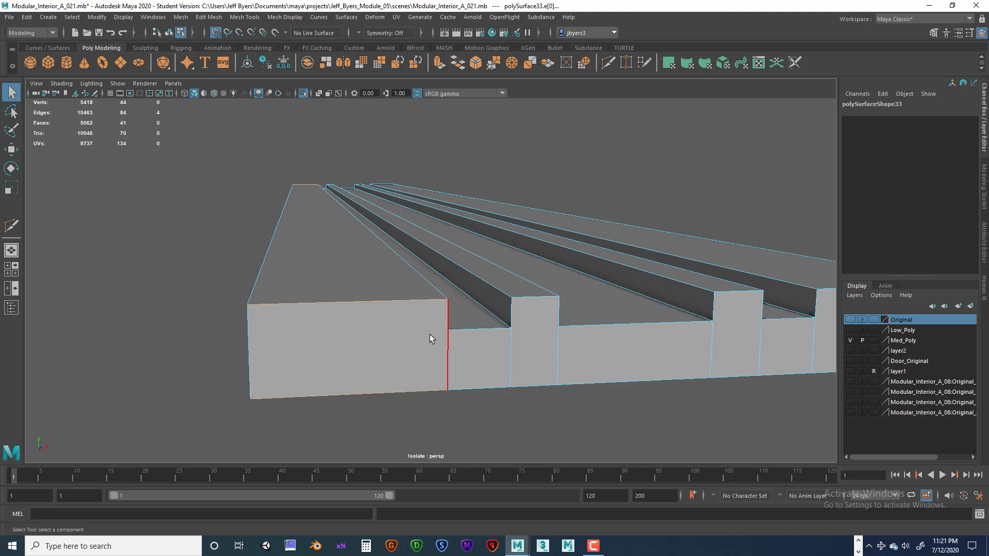
# Step: Delete the end faces of the wide outer block and the adjoining narrow groove at the strip's near end
pyautogui.keyDown('alt'); pyautogui.moveTo(430, 335); pyautogui.dragTo(409, 331); pyautogui.keyUp('alt')
pyautogui.keyDown('alt'); pyautogui.moveTo(409, 331); pyautogui.dragTo(505, 332, button='right'); pyautogui.keyUp('alt')
pyautogui.keyDown('alt'); pyautogui.moveTo(247, 300); pyautogui.dragTo(331, 306, button='middle'); pyautogui.keyUp('alt')
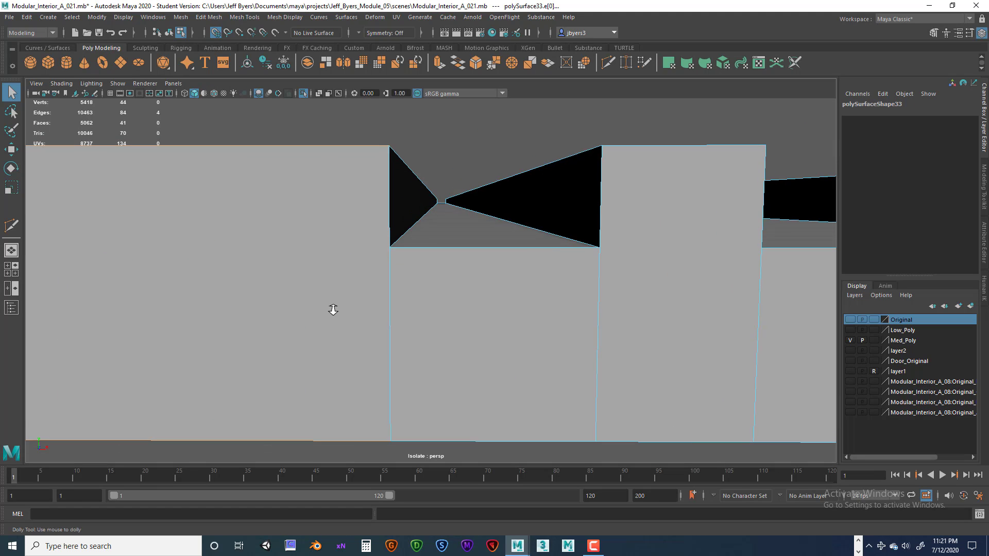
pyautogui.keyDown('alt'); pyautogui.moveTo(332, 306); pyautogui.dragTo(298, 301, button='right'); pyautogui.keyUp('alt')
pyautogui.keyDown('alt'); pyautogui.moveTo(297, 301); pyautogui.dragTo(333, 285); pyautogui.keyUp('alt')
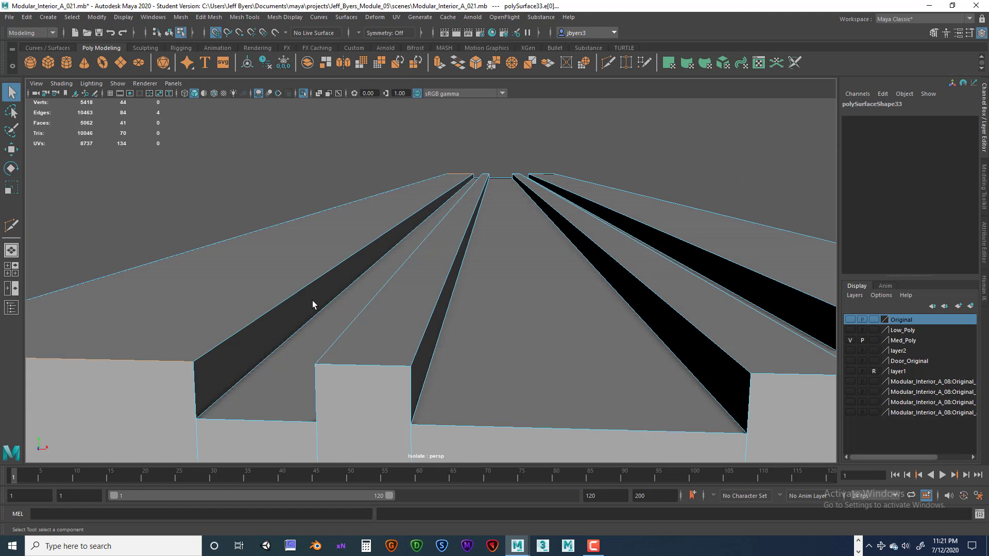
pyautogui.moveTo(327, 262); pyautogui.dragTo(327, 291, button='right')
pyautogui.press('Delete')
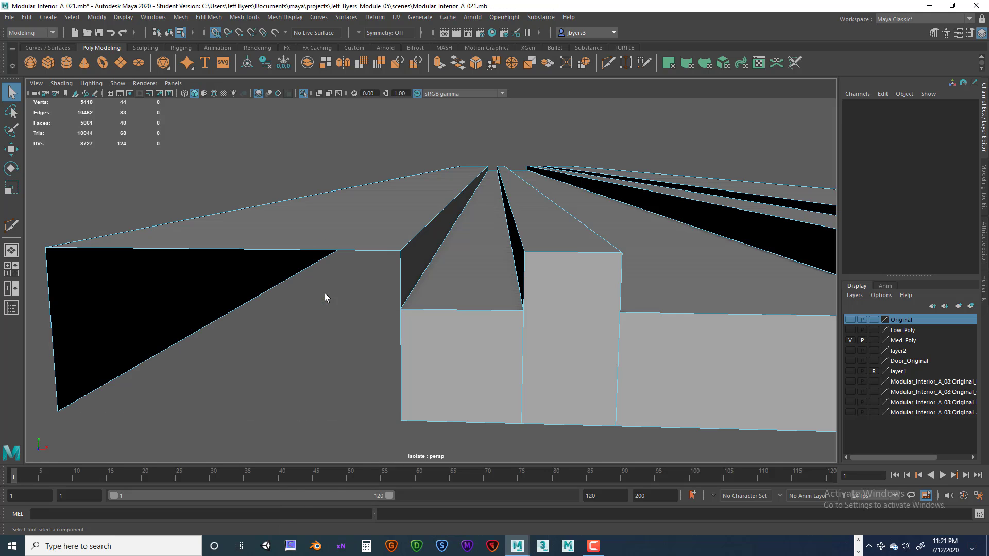
pyautogui.click(437, 338)
pyautogui.press('Delete')
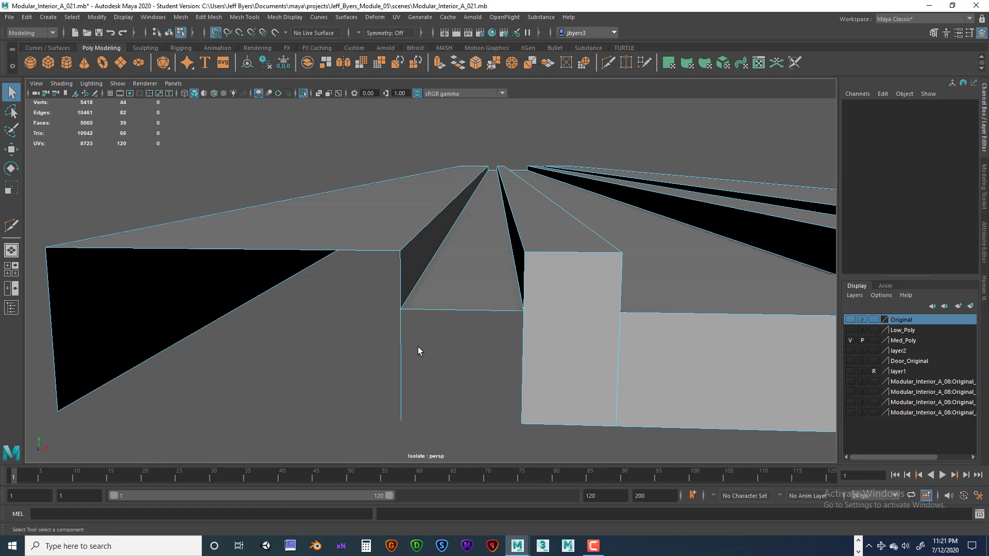
# Step: Delete the leftover sliver face hanging below the corner between the wide outer block and the first narrow groove
pyautogui.keyDown('alt'); pyautogui.moveTo(418, 347); pyautogui.dragTo(310, 342); pyautogui.keyUp('alt')
pyautogui.click(317, 351)
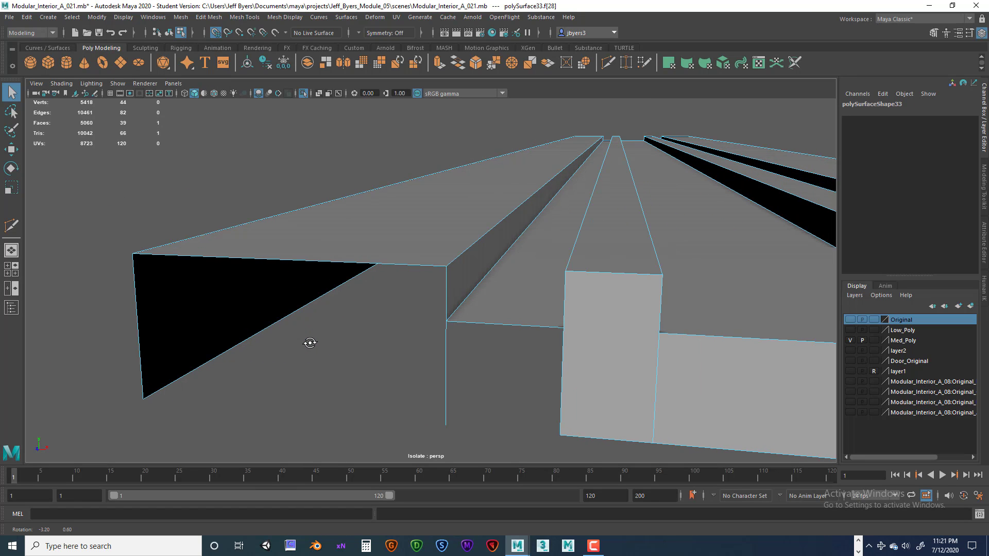
pyautogui.keyDown('alt'); pyautogui.moveTo(372, 358); pyautogui.dragTo(353, 345, button='middle'); pyautogui.keyUp('alt')
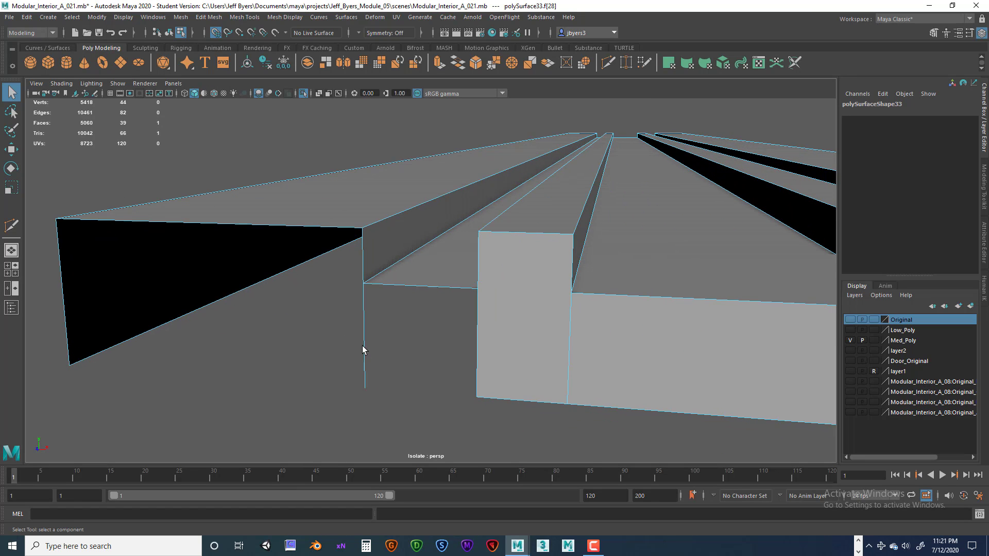
pyautogui.keyDown('alt'); pyautogui.moveTo(378, 333); pyautogui.dragTo(375, 333); pyautogui.keyUp('alt')
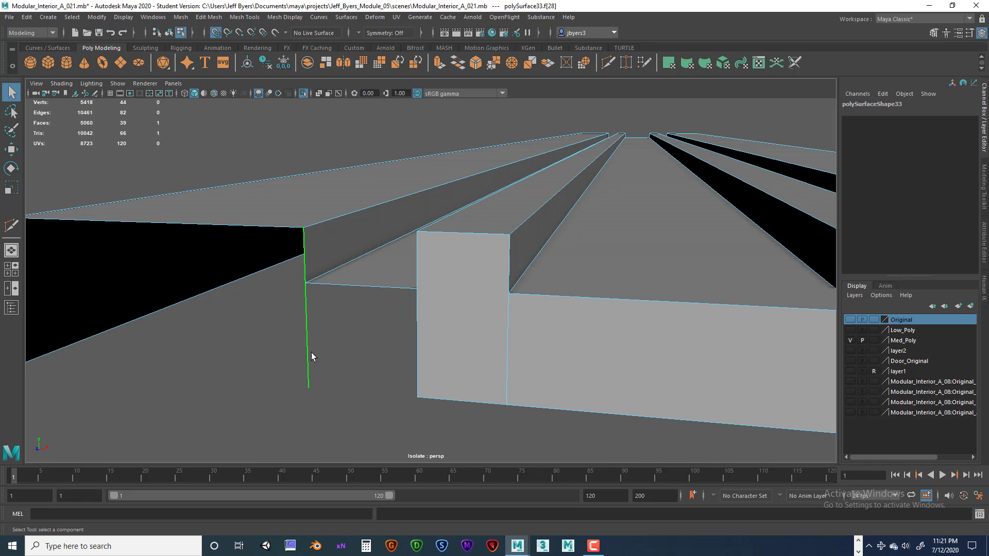
pyautogui.moveTo(327, 361); pyautogui.dragTo(320, 366)
pyautogui.moveTo(254, 312); pyautogui.dragTo(342, 417)
pyautogui.press('Delete')
pyautogui.keyDown('alt'); pyautogui.moveTo(316, 345); pyautogui.dragTo(336, 344); pyautogui.keyUp('alt')
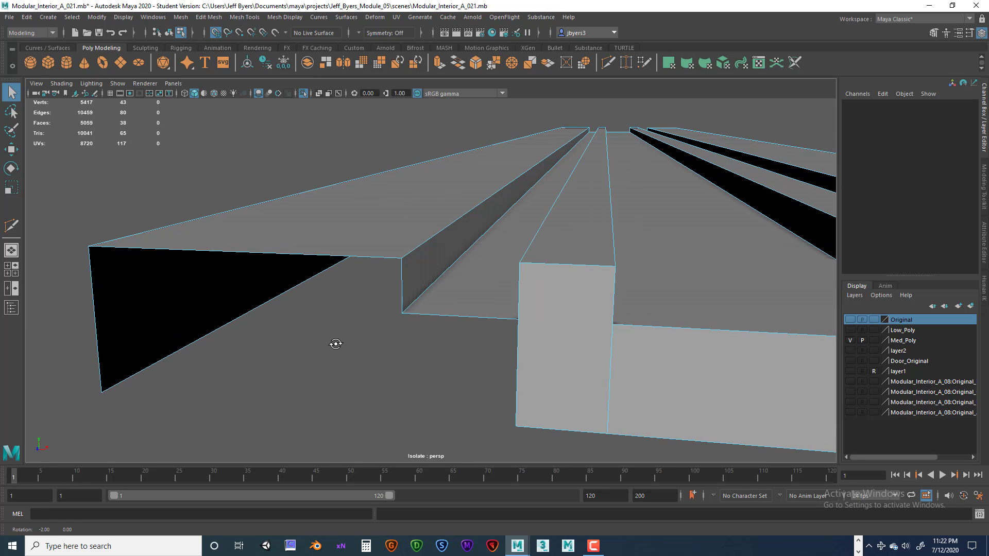
# Step: Delete the first ridge's end face and the leftover sliver face on its outer side
pyautogui.keyDown('alt'); pyautogui.moveTo(468, 359); pyautogui.dragTo(443, 367); pyautogui.keyUp('alt')
pyautogui.click(418, 344)
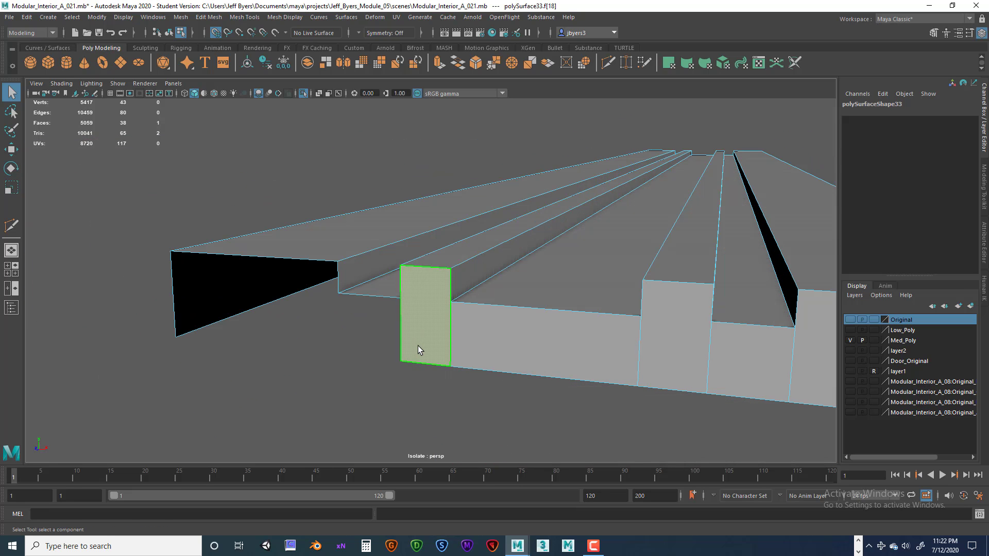
pyautogui.press('Delete')
pyautogui.click(415, 374)
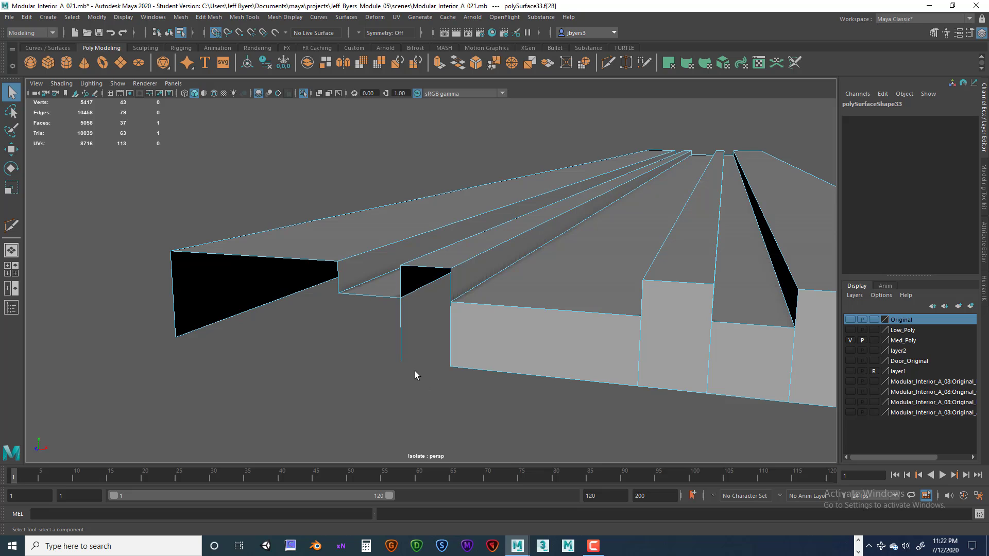
pyautogui.press('Delete')
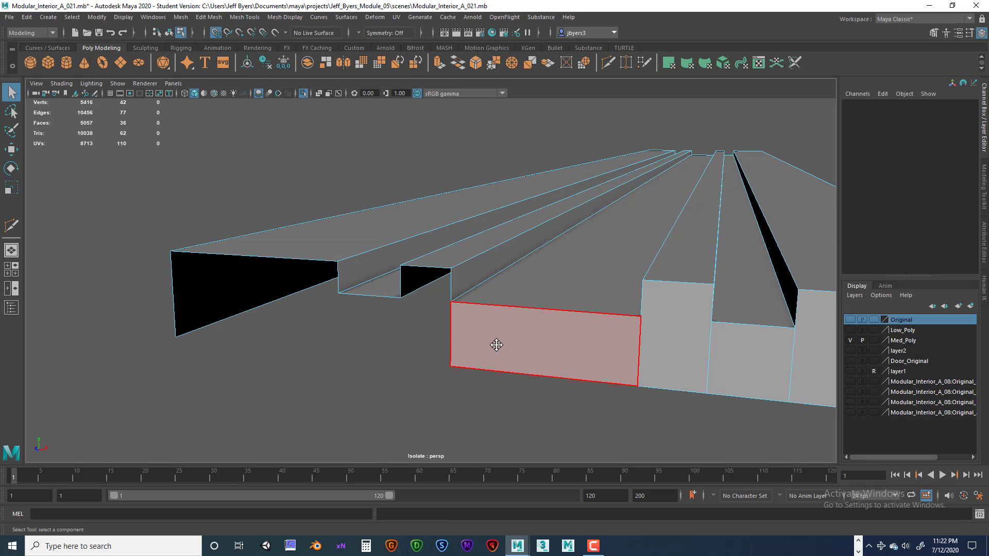
# Step: Delete the wide centre groove's end face and the leftover sliver face between it and the first ridge
pyautogui.keyDown('alt'); pyautogui.moveTo(496, 345); pyautogui.dragTo(439, 338, button='middle'); pyautogui.keyUp('alt')
pyautogui.click(398, 330)
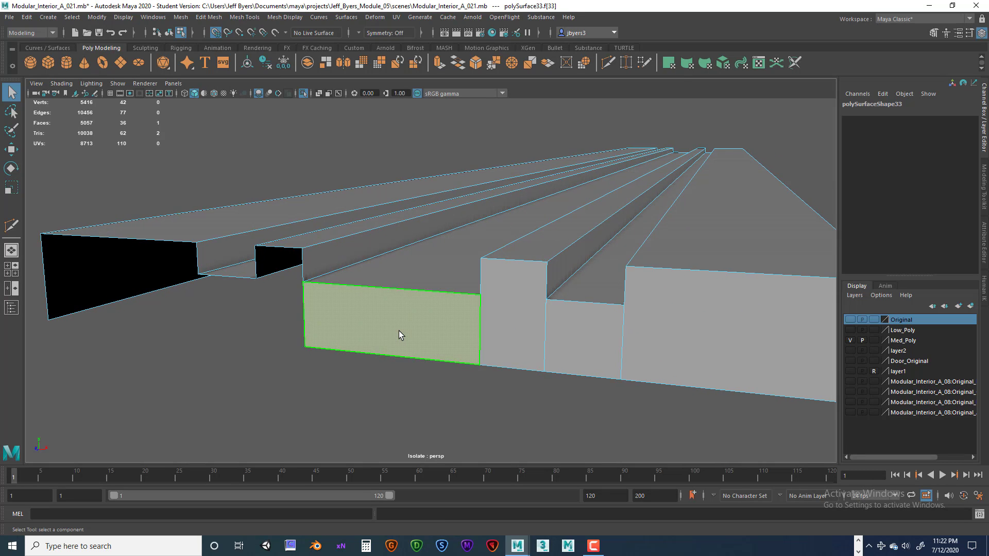
pyautogui.press('Delete')
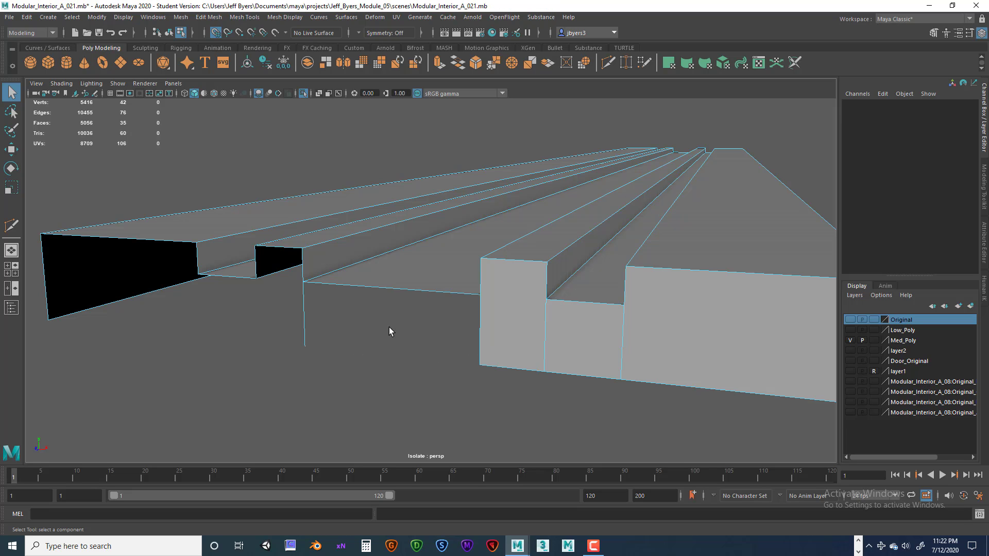
pyautogui.moveTo(329, 348); pyautogui.dragTo(330, 348)
pyautogui.press('Delete')
# Step: Delete the end faces of the second ridge, second narrow groove and far outer block, together with their leftover sliver faces
pyautogui.keyDown('alt'); pyautogui.moveTo(410, 343); pyautogui.dragTo(375, 348, button='middle'); pyautogui.keyUp('alt')
pyautogui.click(341, 349)
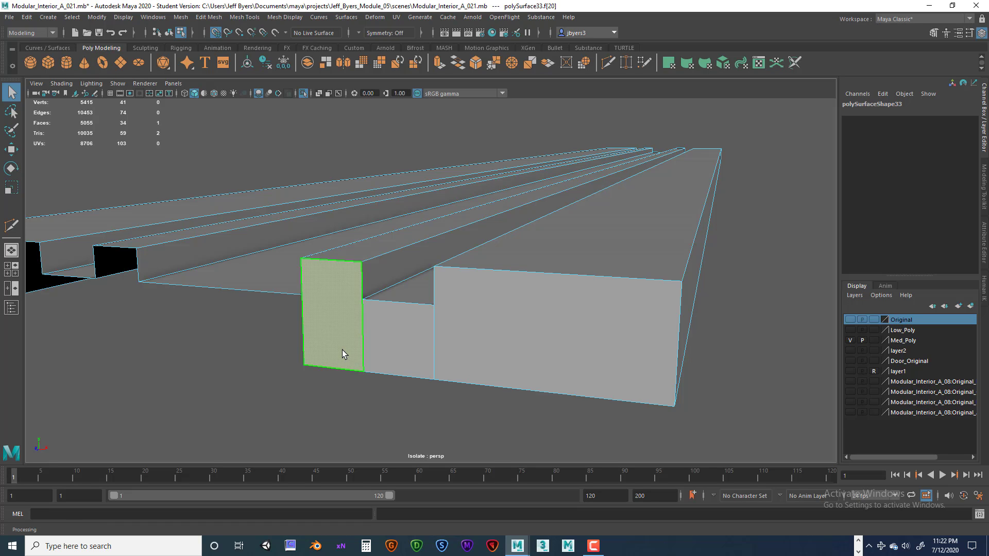
pyautogui.press('Delete')
pyautogui.click(394, 358)
pyautogui.press('Delete')
pyautogui.click(470, 355)
pyautogui.press('Delete')
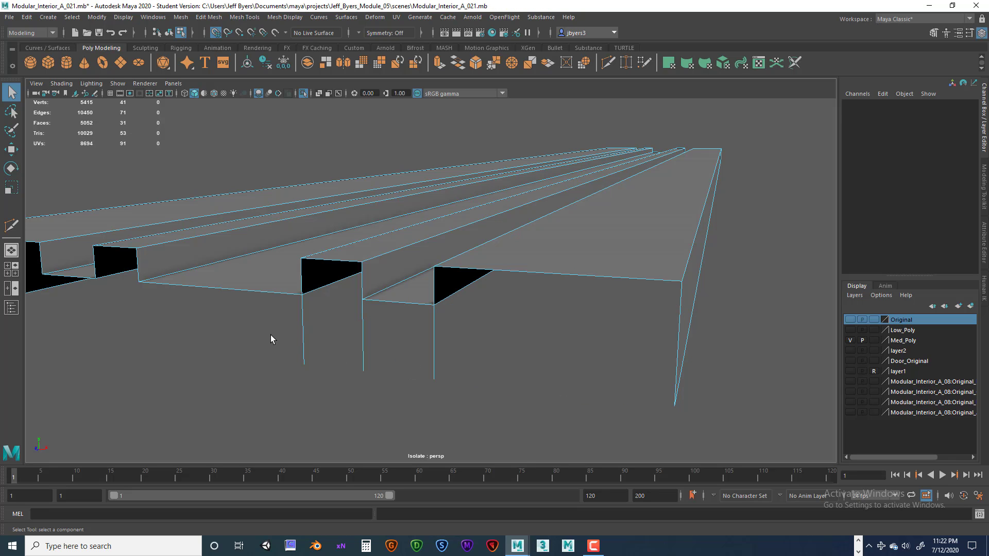
pyautogui.press('Delete')
# Step: Select and delete all end faces and sliver faces at the strip's opposite end
pyautogui.keyDown('alt'); pyautogui.moveTo(388, 373); pyautogui.dragTo(476, 396); pyautogui.keyUp('alt')
pyautogui.scroll(-5, 476, 396)
pyautogui.scroll(5, 478, 396)
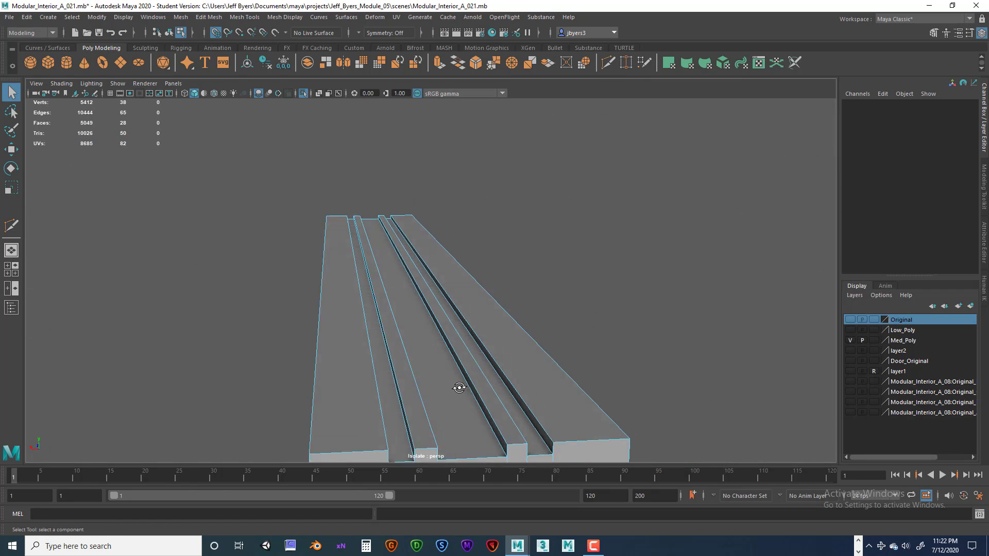
pyautogui.click(391, 373)
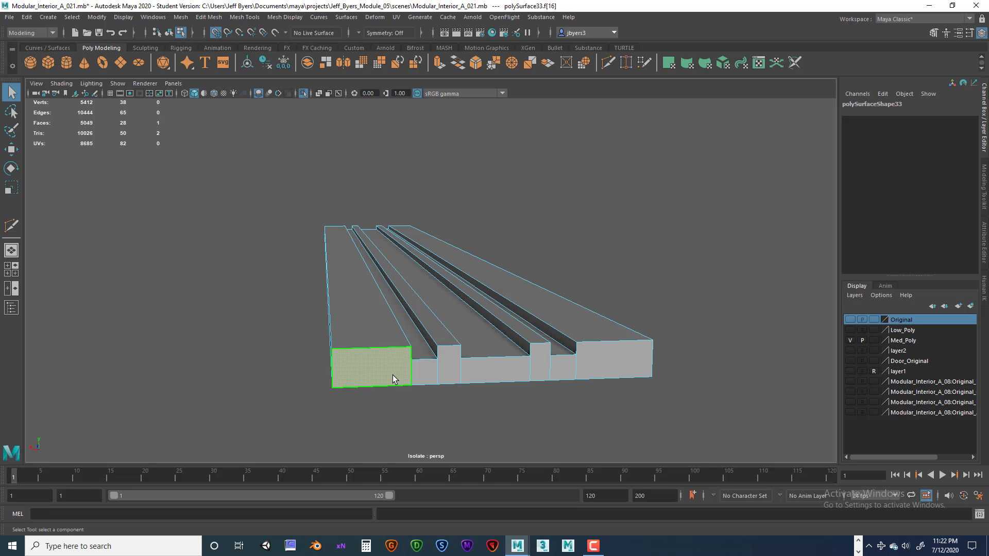
pyautogui.moveTo(472, 390); pyautogui.dragTo(619, 372)
pyautogui.press('Delete')
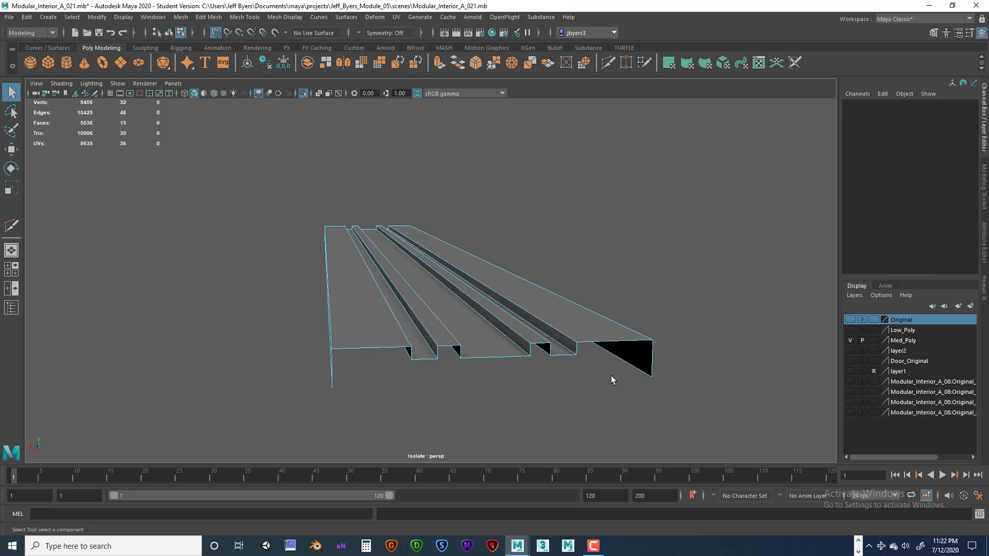
# Step: Inspect the opened end of the strip from several angles and return the strip to object selection
pyautogui.keyDown('alt'); pyautogui.moveTo(566, 365); pyautogui.dragTo(490, 368); pyautogui.keyUp('alt')
pyautogui.keyDown('alt'); pyautogui.moveTo(490, 369); pyautogui.dragTo(483, 416, button='right'); pyautogui.keyUp('alt')
pyautogui.keyDown('alt'); pyautogui.moveTo(487, 354); pyautogui.dragTo(435, 354); pyautogui.keyUp('alt')
pyautogui.keyDown('alt'); pyautogui.moveTo(492, 357); pyautogui.dragTo(580, 375, button='right'); pyautogui.keyUp('alt')
pyautogui.keyDown('alt'); pyautogui.moveTo(547, 383); pyautogui.dragTo(560, 369, button='middle'); pyautogui.keyUp('alt')
pyautogui.keyDown('alt'); pyautogui.moveTo(557, 365); pyautogui.dragTo(547, 356); pyautogui.keyUp('alt')
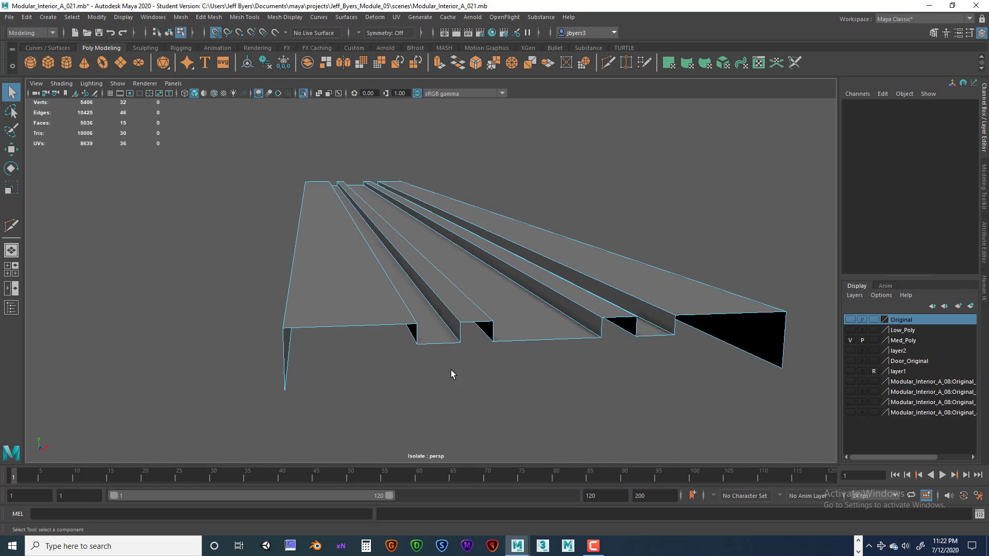
pyautogui.keyDown('alt'); pyautogui.moveTo(415, 369); pyautogui.dragTo(456, 375); pyautogui.keyUp('alt')
pyautogui.keyDown('alt'); pyautogui.moveTo(472, 373); pyautogui.dragTo(402, 364, button='middle'); pyautogui.keyUp('alt')
pyautogui.keyDown('alt'); pyautogui.moveTo(413, 366); pyautogui.dragTo(428, 350); pyautogui.keyUp('alt')
pyautogui.keyDown('alt'); pyautogui.moveTo(428, 350); pyautogui.dragTo(428, 326, button='right'); pyautogui.keyUp('alt')
pyautogui.rightClick(445, 345)
pyautogui.keyDown('alt'); pyautogui.moveTo(453, 370); pyautogui.dragTo(432, 375); pyautogui.keyUp('alt')
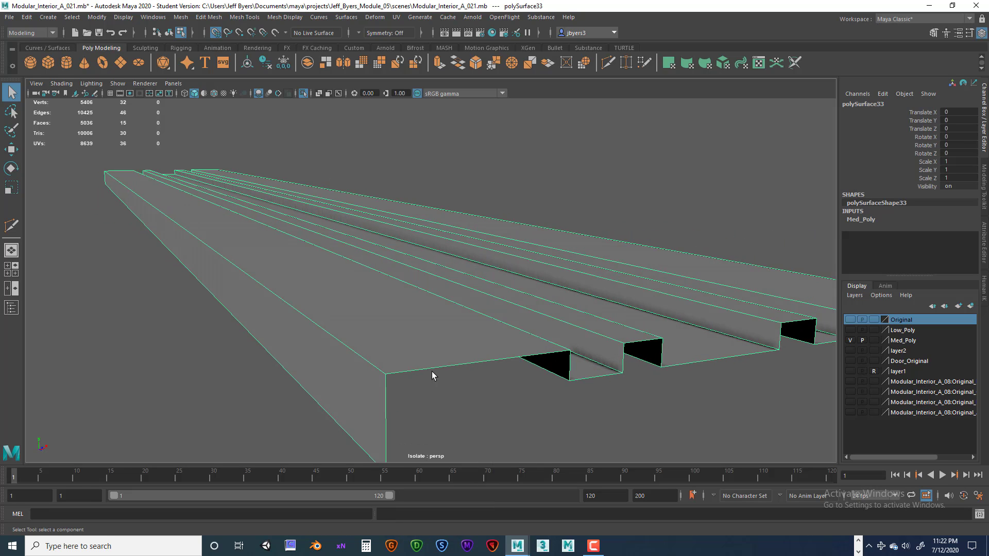
# Step: Insert edge loops along the outer side's lower edge, across the strip near its open end, and just below the outer side's upper edge
pyautogui.rightClick(428, 365)
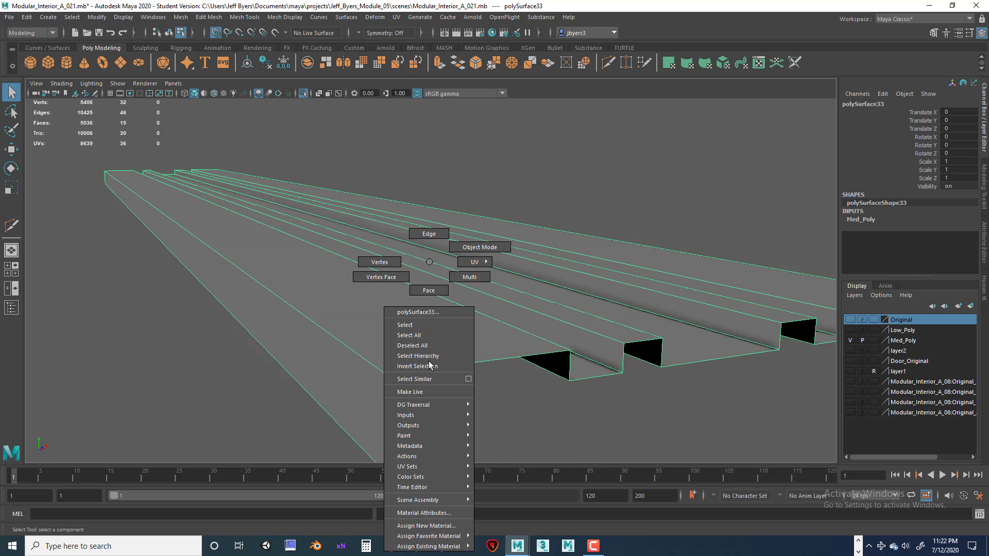
pyautogui.click(429, 366)
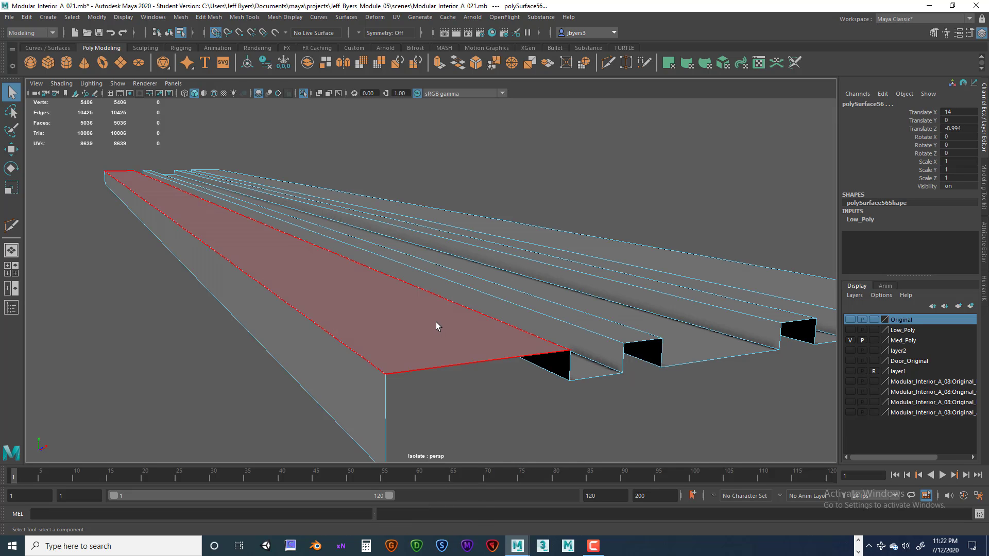
pyautogui.moveTo(436, 323); pyautogui.dragTo(383, 289, button='right')
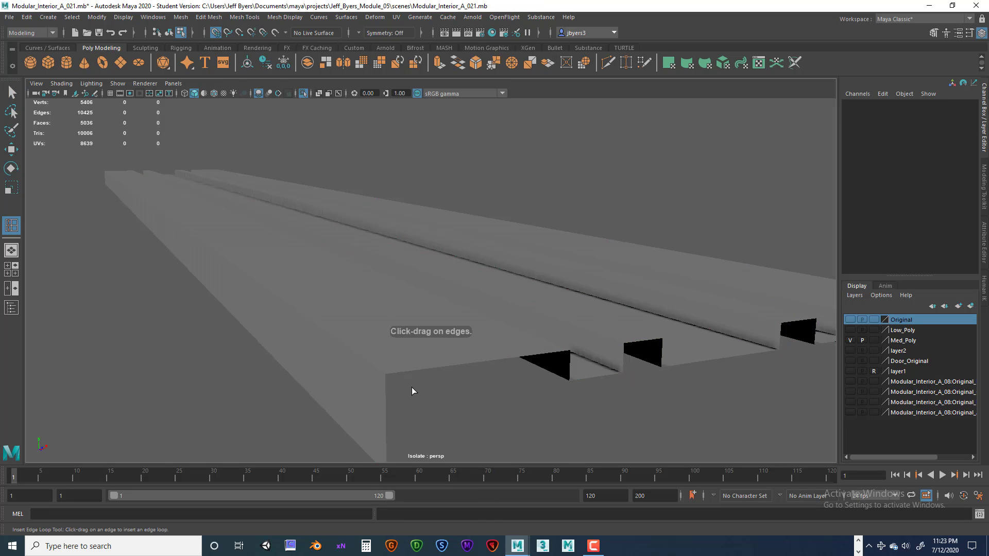
pyautogui.keyDown('alt'); pyautogui.moveTo(412, 391); pyautogui.dragTo(517, 446); pyautogui.keyUp('alt')
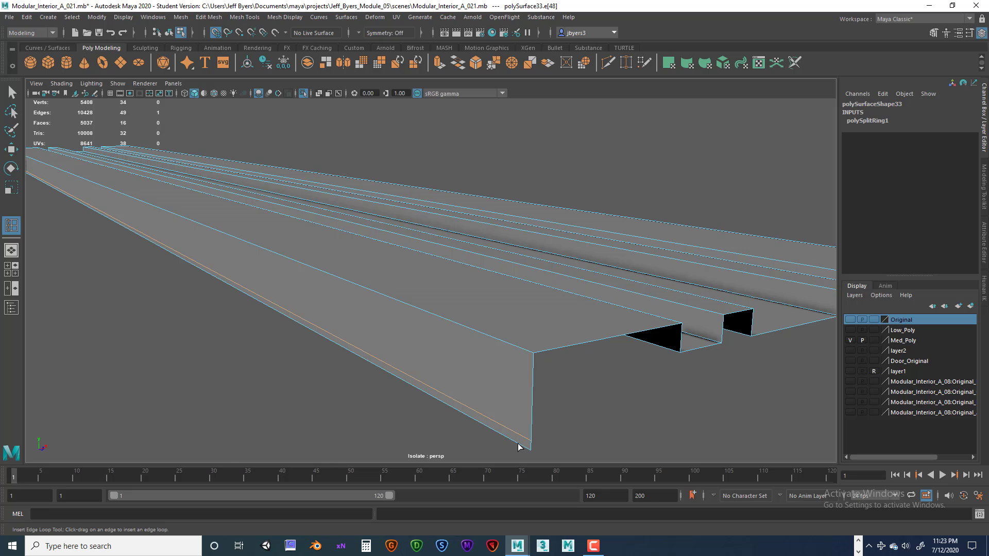
pyautogui.click(536, 398)
pyautogui.keyDown('alt'); pyautogui.moveTo(536, 398); pyautogui.dragTo(515, 366, button='middle'); pyautogui.keyUp('alt')
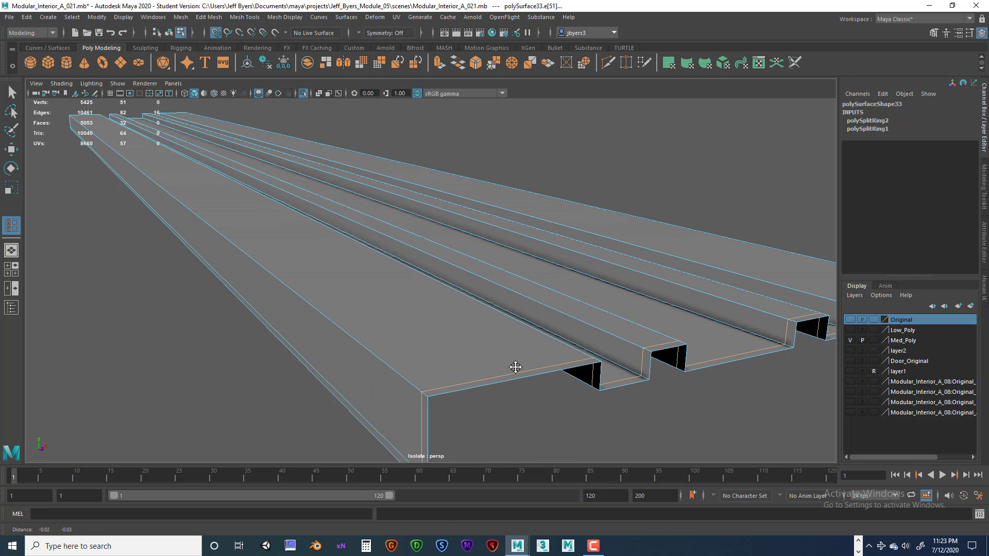
pyautogui.click(426, 404)
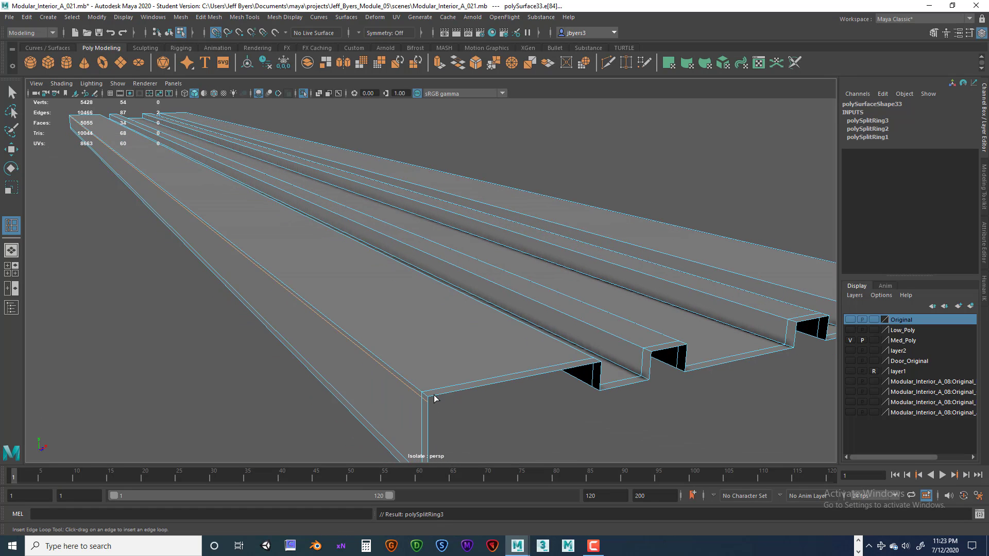
# Step: Insert edge loops along both long edges of the first outer block's top face and the upper edge of its inner wall
pyautogui.click(434, 396)
pyautogui.keyDown('alt'); pyautogui.moveTo(433, 397); pyautogui.dragTo(452, 407); pyautogui.keyUp('alt')
pyautogui.keyDown('alt'); pyautogui.moveTo(452, 406); pyautogui.dragTo(550, 405, button='middle'); pyautogui.keyUp('alt')
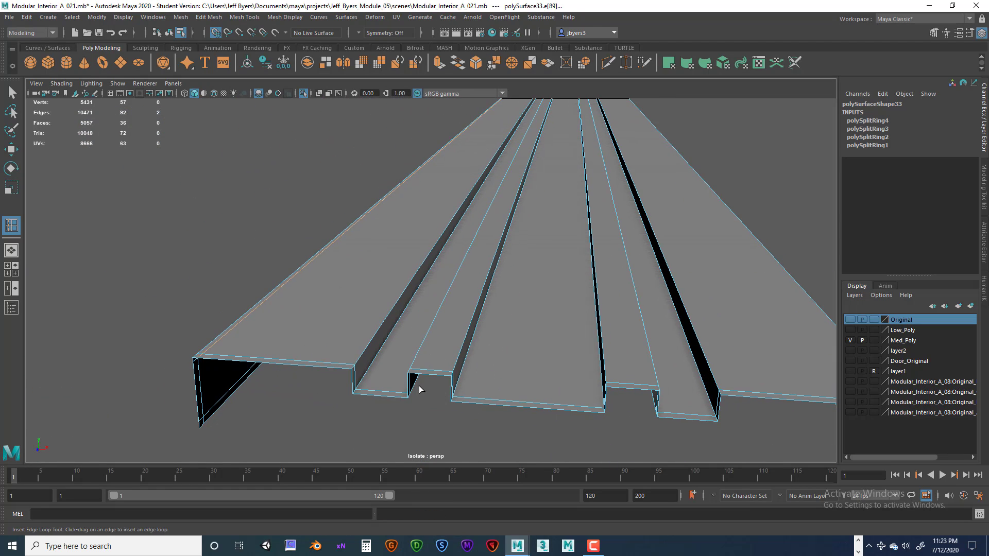
pyautogui.keyDown('alt'); pyautogui.moveTo(419, 386); pyautogui.dragTo(404, 392); pyautogui.keyUp('alt')
pyautogui.scroll(4, 403, 393)
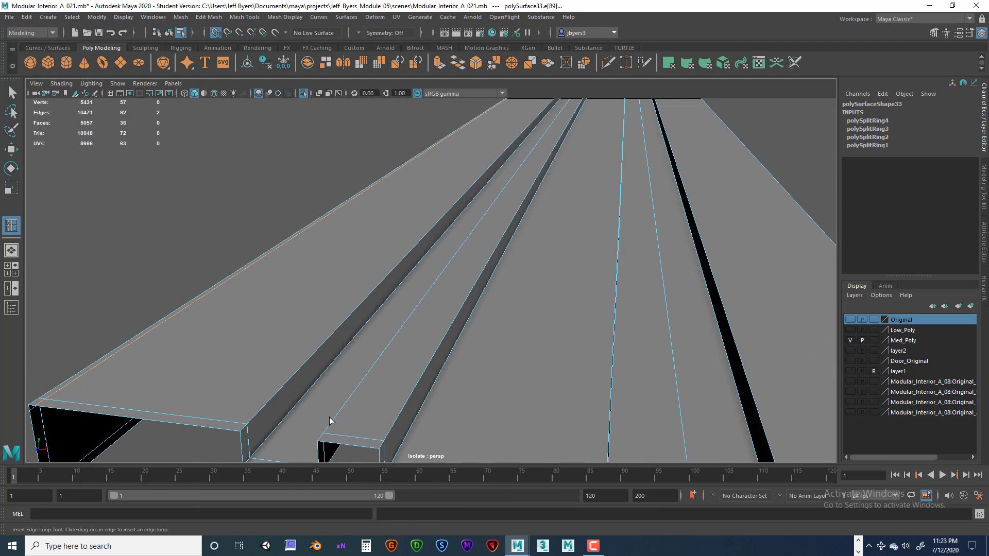
pyautogui.click(232, 432)
pyautogui.moveTo(241, 436); pyautogui.dragTo(295, 410)
pyautogui.scroll(-4, 295, 409)
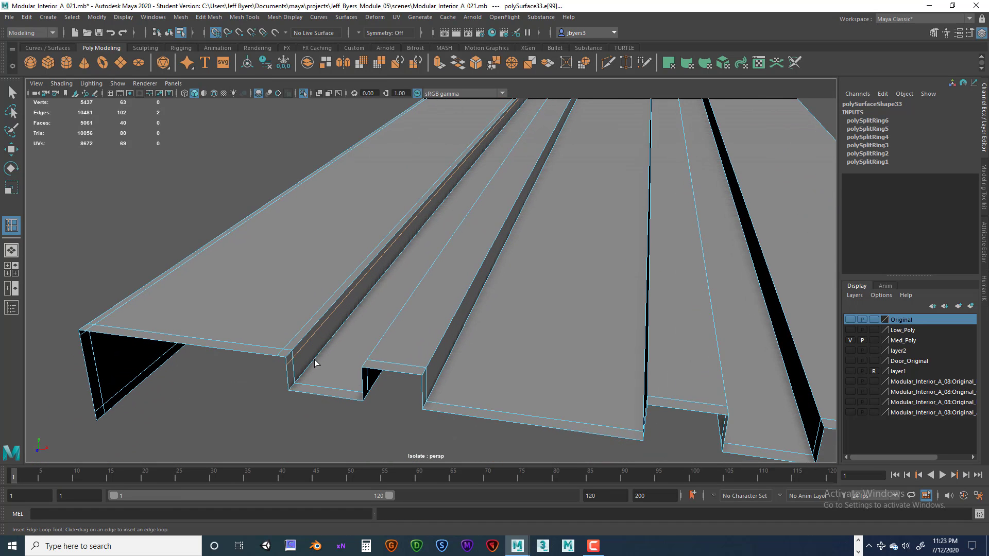
# Step: Insert edge loops low on the outer block's inner wall, along both sides of the first narrow groove's floor, and on the adjoining ridge wall
pyautogui.click(289, 383)
pyautogui.moveTo(302, 387); pyautogui.dragTo(421, 388)
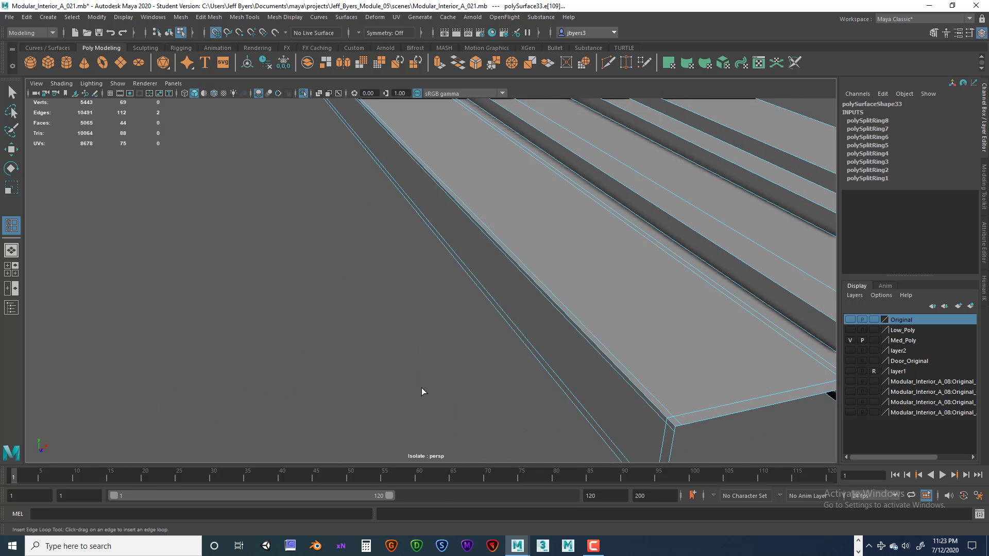
pyautogui.keyDown('alt'); pyautogui.moveTo(421, 388); pyautogui.dragTo(248, 372, button='middle'); pyautogui.keyUp('alt')
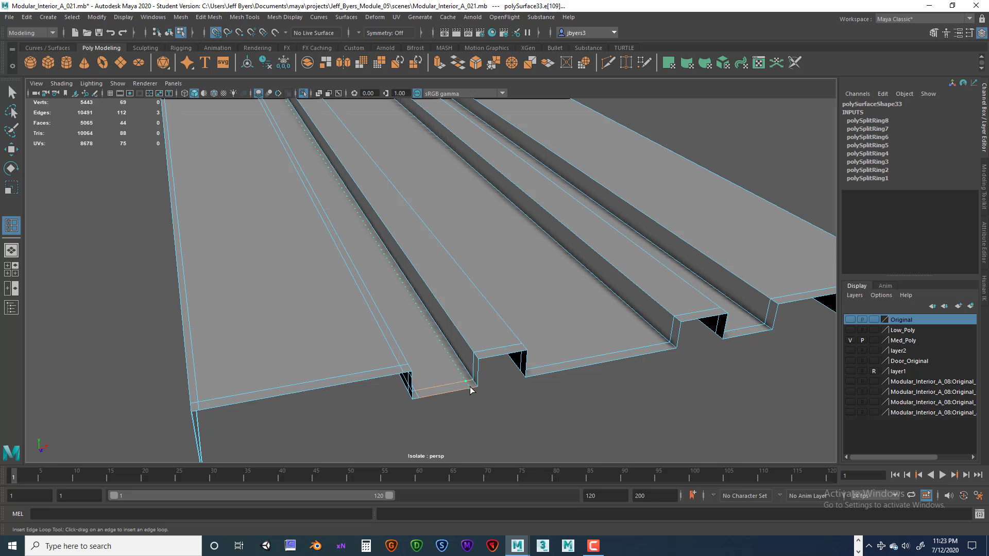
pyautogui.moveTo(470, 389)
pyautogui.mouseDown()
pyautogui.moveTo(481, 356)
pyautogui.moveTo(470, 397)
pyautogui.mouseUp()
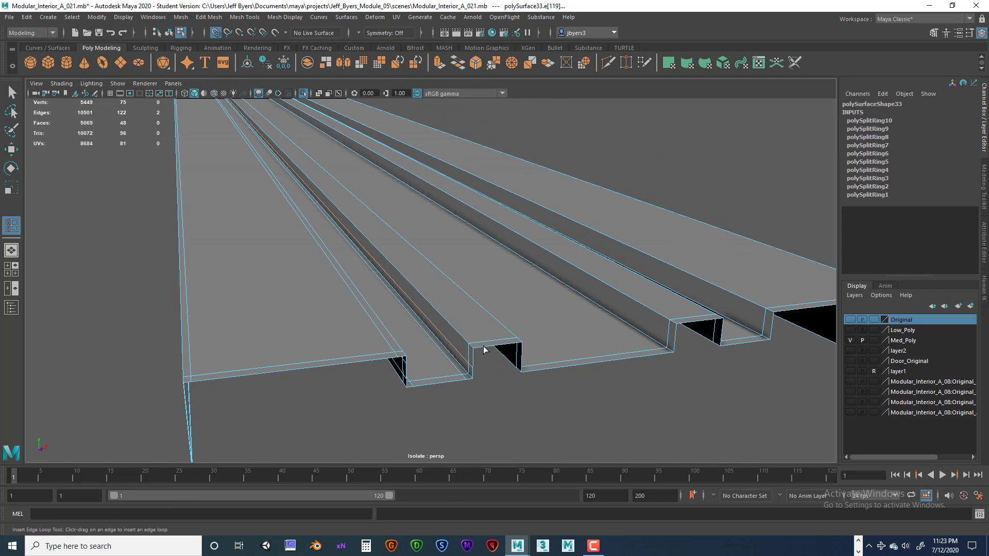
# Step: Insert edge loops along both long edges of the first ridge's top face
pyautogui.click(481, 349)
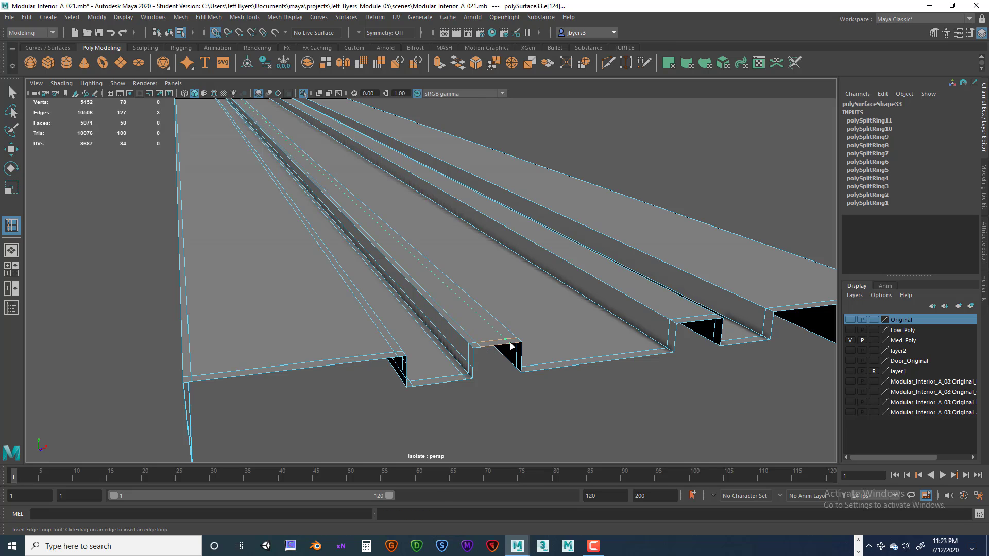
pyautogui.click(514, 342)
pyautogui.keyDown('alt'); pyautogui.moveTo(519, 353); pyautogui.dragTo(450, 355); pyautogui.keyUp('alt')
pyautogui.keyDown('alt'); pyautogui.moveTo(450, 355); pyautogui.dragTo(567, 360, button='middle'); pyautogui.keyUp('alt')
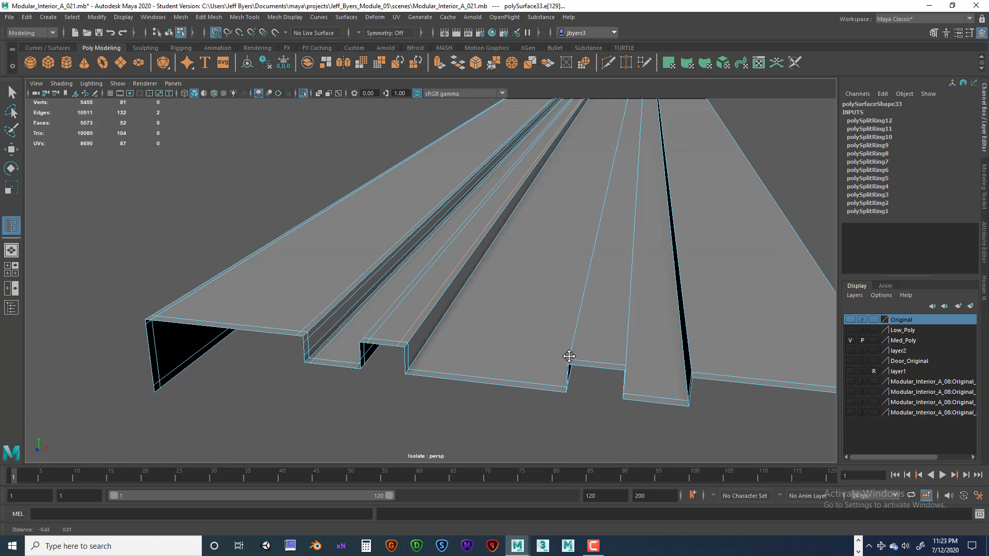
# Step: Insert edge loops near the upper and lower edges of the first ridge's far wall and along the adjoining edge of the middle floor
pyautogui.keyDown('alt'); pyautogui.moveTo(567, 359); pyautogui.dragTo(602, 362, button='right'); pyautogui.keyUp('alt')
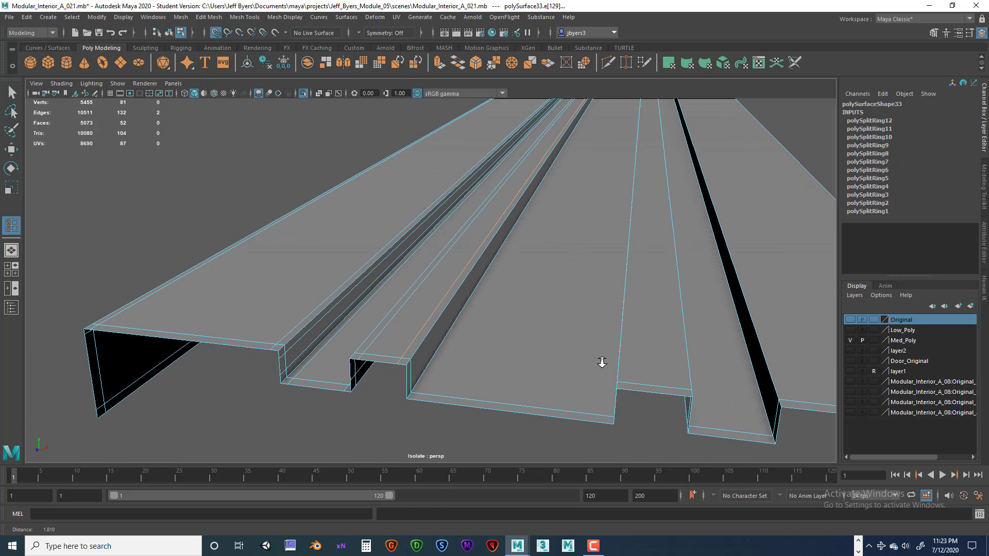
pyautogui.click(410, 381)
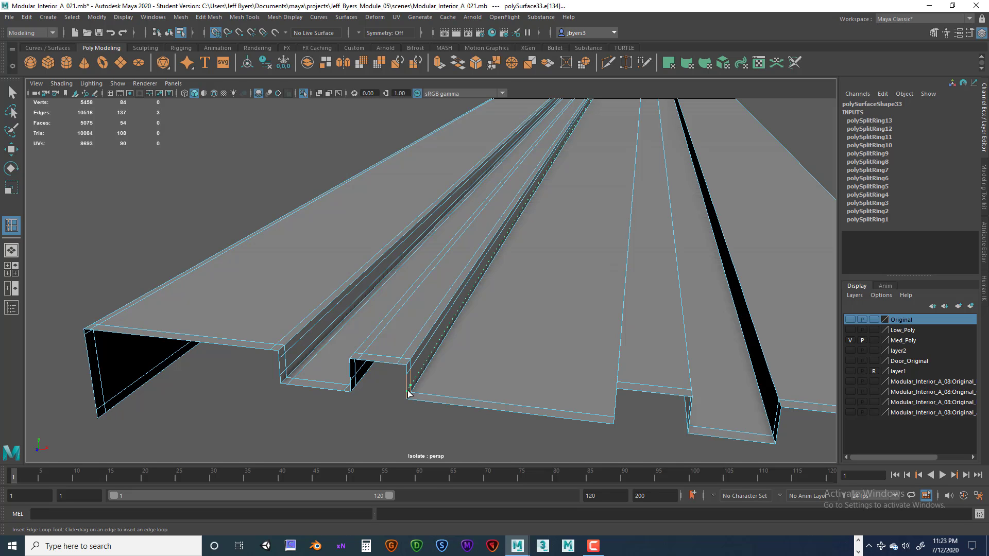
pyautogui.click(408, 393)
pyautogui.click(416, 397)
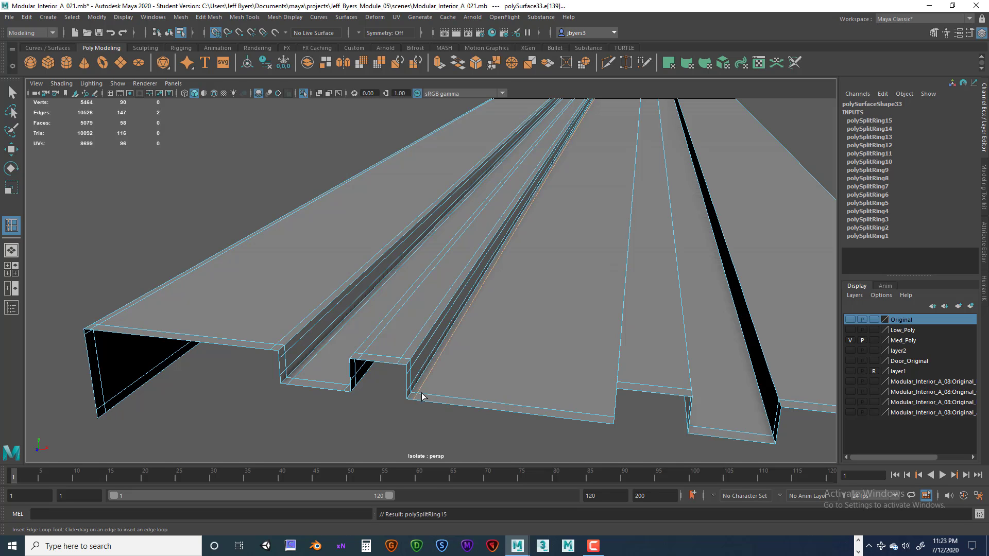
pyautogui.moveTo(416, 396)
pyautogui.keyDown('alt'); pyautogui.mouseDown()
pyautogui.moveTo(543, 387)
pyautogui.moveTo(371, 392)
pyautogui.moveTo(416, 397)
pyautogui.mouseUp(); pyautogui.keyUp('alt')
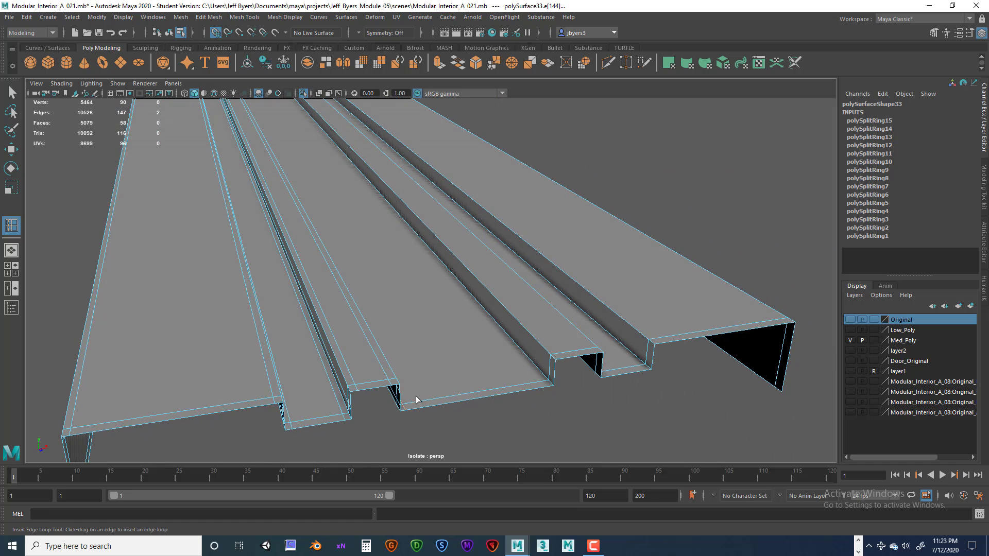
# Step: Insert edge loops along the middle floor's far edge, the second ridge's near wall, and both long edges of the second ridge's top
pyautogui.click(549, 387)
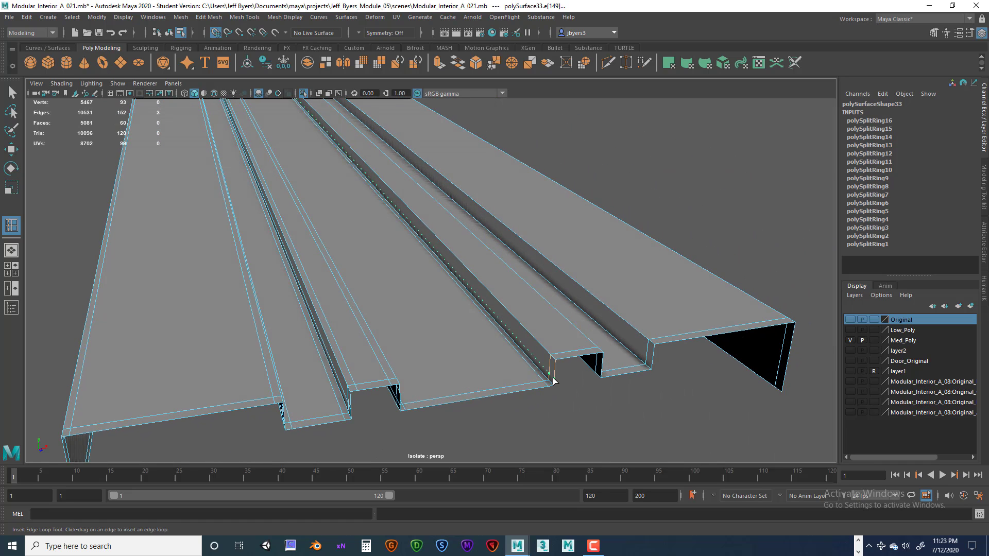
pyautogui.click(553, 381)
pyautogui.click(561, 357)
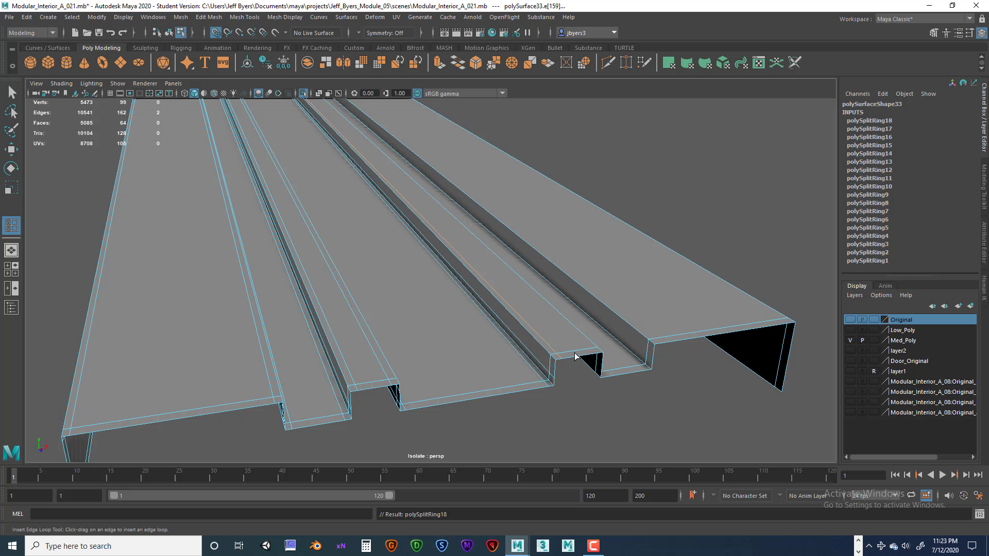
pyautogui.click(597, 355)
# Step: Insert edge loops along the second narrow groove's walls and floor edges and the inner edge of the far outer block's top
pyautogui.keyDown('alt'); pyautogui.moveTo(597, 355); pyautogui.dragTo(567, 380); pyautogui.keyUp('alt')
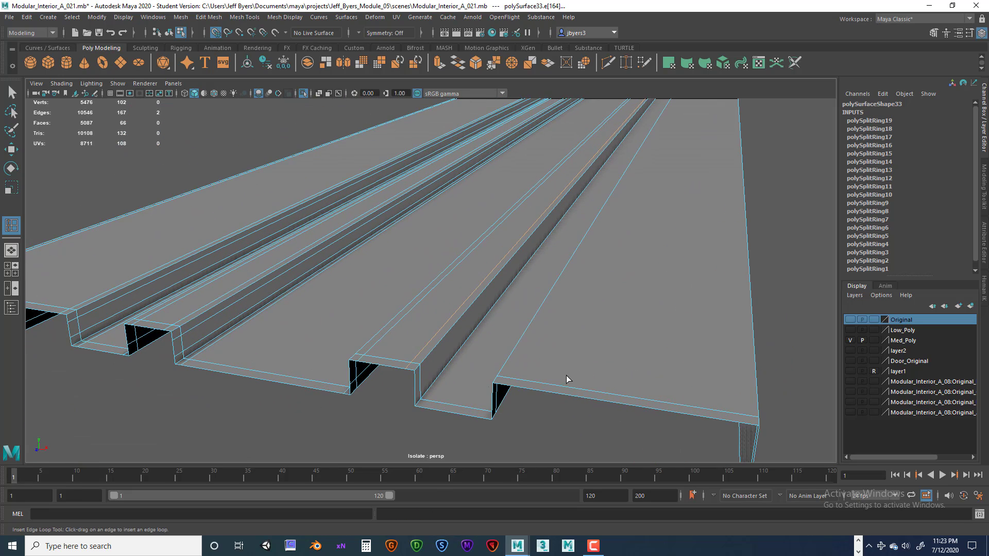
pyautogui.moveTo(416, 379); pyautogui.dragTo(427, 403)
pyautogui.keyDown('alt'); pyautogui.moveTo(427, 403); pyautogui.dragTo(497, 343); pyautogui.keyUp('alt')
pyautogui.keyDown('alt'); pyautogui.moveTo(496, 343); pyautogui.dragTo(433, 349); pyautogui.keyUp('alt')
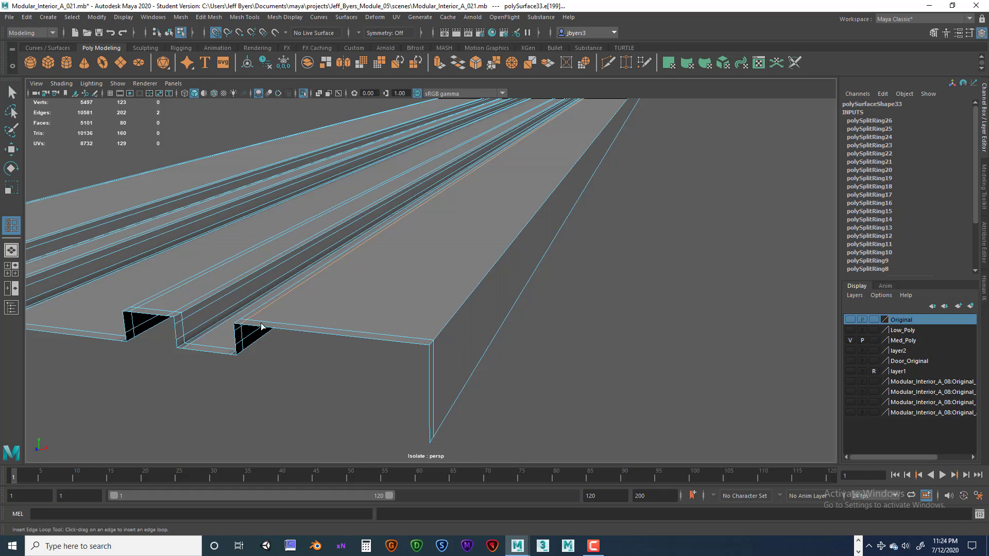
# Step: Try an edge loop near the outer edge of the far block's top with a smoothing preview, and undo it
pyautogui.keyDown('alt'); pyautogui.moveTo(262, 326); pyautogui.dragTo(282, 327); pyautogui.keyUp('alt')
pyautogui.keyDown('alt'); pyautogui.moveTo(389, 394); pyautogui.dragTo(438, 380); pyautogui.keyUp('alt')
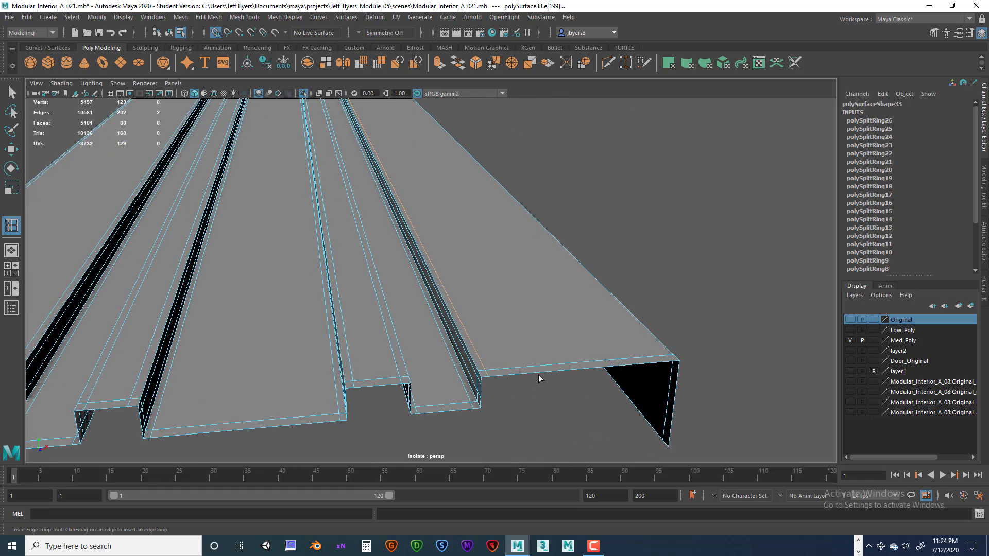
pyautogui.keyDown('alt'); pyautogui.moveTo(539, 378); pyautogui.dragTo(495, 386); pyautogui.keyUp('alt')
pyautogui.click(470, 386)
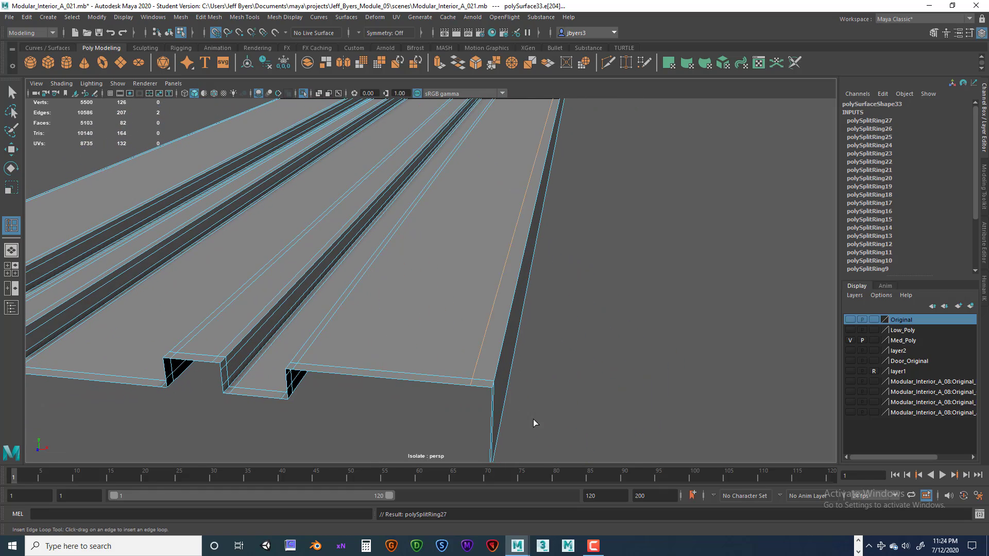
pyautogui.keyDown('alt'); pyautogui.moveTo(532, 424); pyautogui.dragTo(583, 410); pyautogui.keyUp('alt')
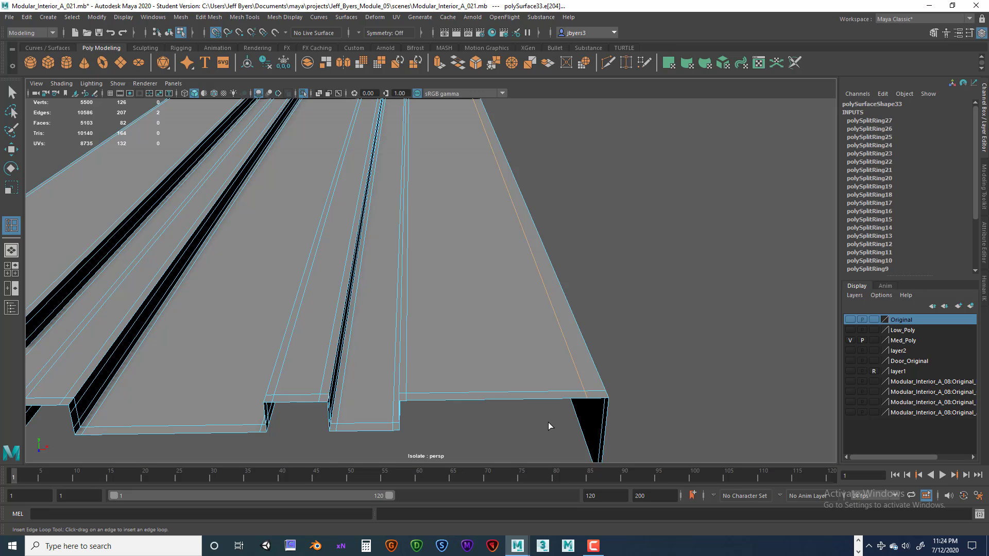
pyautogui.press('3')
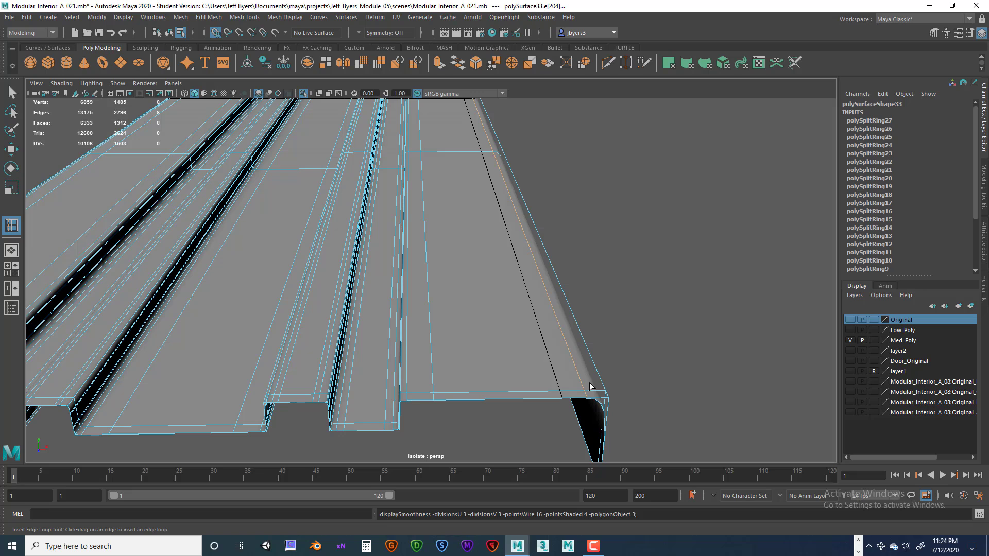
pyautogui.press('1')
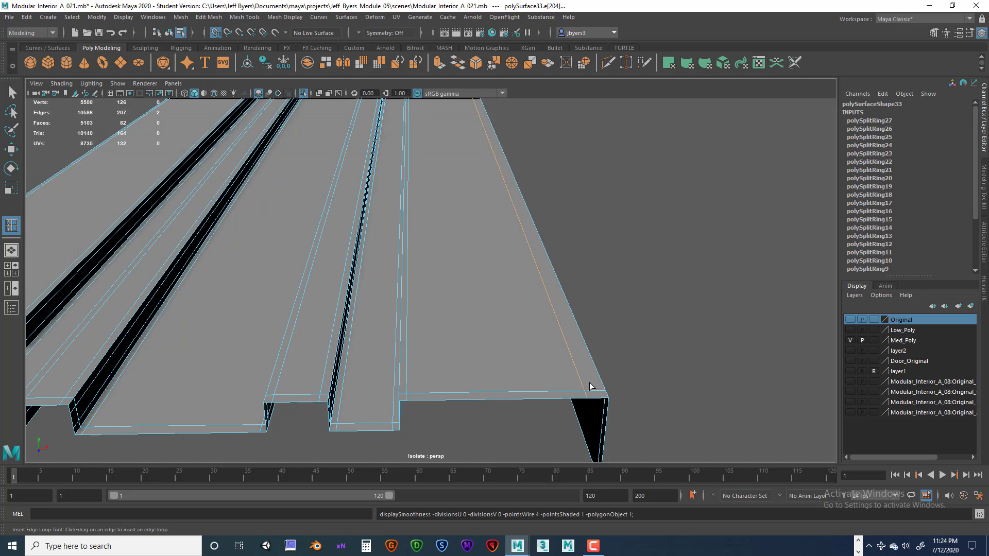
pyautogui.hotkey('ctrl', 'z')
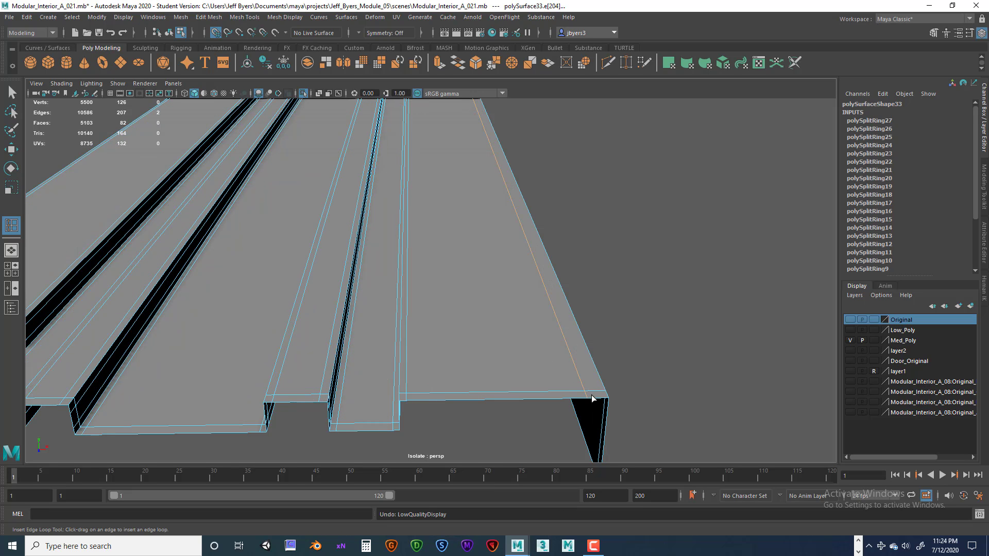
pyautogui.hotkey('ctrl', 'z')
# Step: Insert edge loops close to the outer edge of the far block's top and along the upper and lower edges of its outer side
pyautogui.click(601, 399)
pyautogui.keyDown('alt'); pyautogui.moveTo(600, 399); pyautogui.dragTo(357, 400); pyautogui.keyUp('alt')
pyautogui.click(347, 350)
pyautogui.click(364, 400)
# Step: Insert an edge loop across the whole strip close to its opposite open end
pyautogui.keyDown('alt'); pyautogui.moveTo(358, 399); pyautogui.dragTo(606, 373, button='middle'); pyautogui.keyUp('alt')
pyautogui.keyDown('alt'); pyautogui.moveTo(605, 372); pyautogui.dragTo(586, 408); pyautogui.keyUp('alt')
pyautogui.keyDown('alt'); pyautogui.moveTo(586, 405); pyautogui.dragTo(541, 339, button='middle'); pyautogui.keyUp('alt')
pyautogui.keyDown('alt'); pyautogui.moveTo(535, 353); pyautogui.dragTo(570, 386, button='right'); pyautogui.keyUp('alt')
pyautogui.keyDown('alt'); pyautogui.moveTo(570, 386); pyautogui.dragTo(531, 296, button='middle'); pyautogui.keyUp('alt')
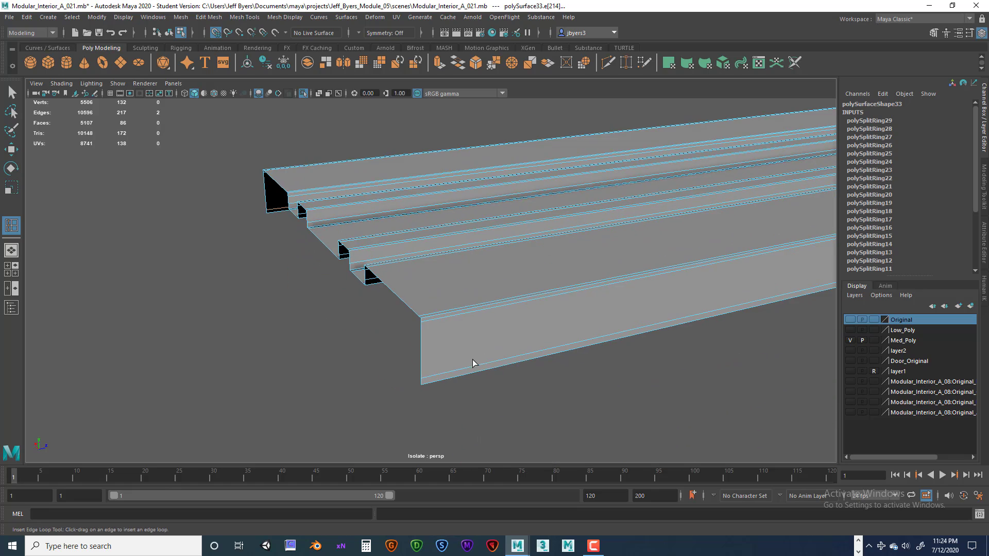
pyautogui.keyDown('alt'); pyautogui.moveTo(472, 360); pyautogui.dragTo(584, 380, button='right'); pyautogui.keyUp('alt')
pyautogui.keyDown('alt'); pyautogui.moveTo(459, 395); pyautogui.dragTo(450, 368); pyautogui.keyUp('alt')
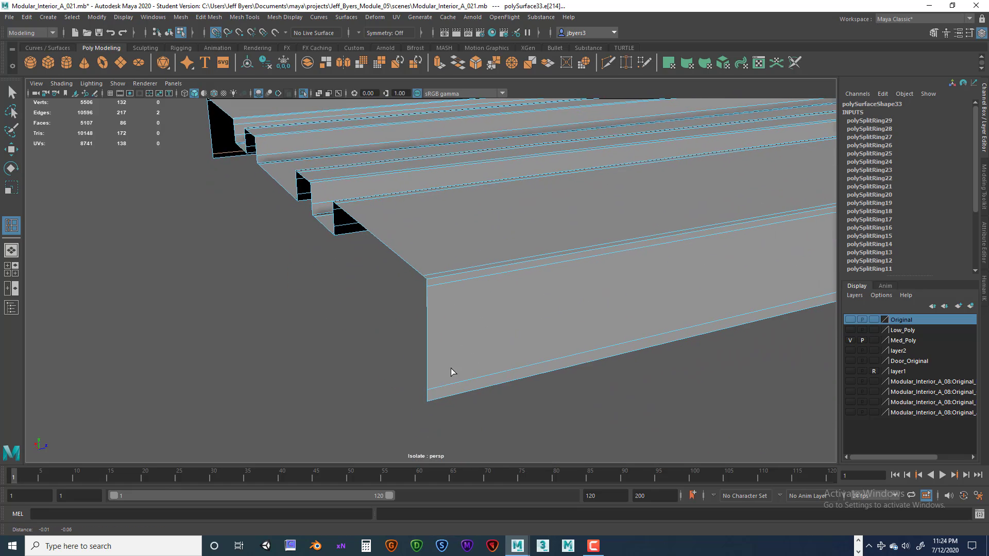
pyautogui.click(435, 399)
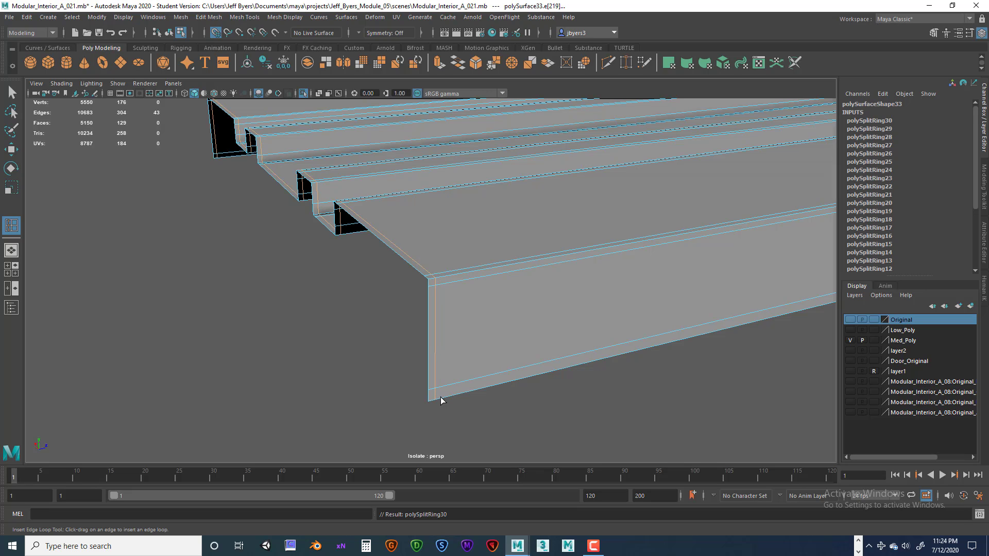
# Step: Return to object selection, select the strip, and turn on its smooth mesh preview
pyautogui.moveTo(443, 341); pyautogui.dragTo(428, 327, button='right')
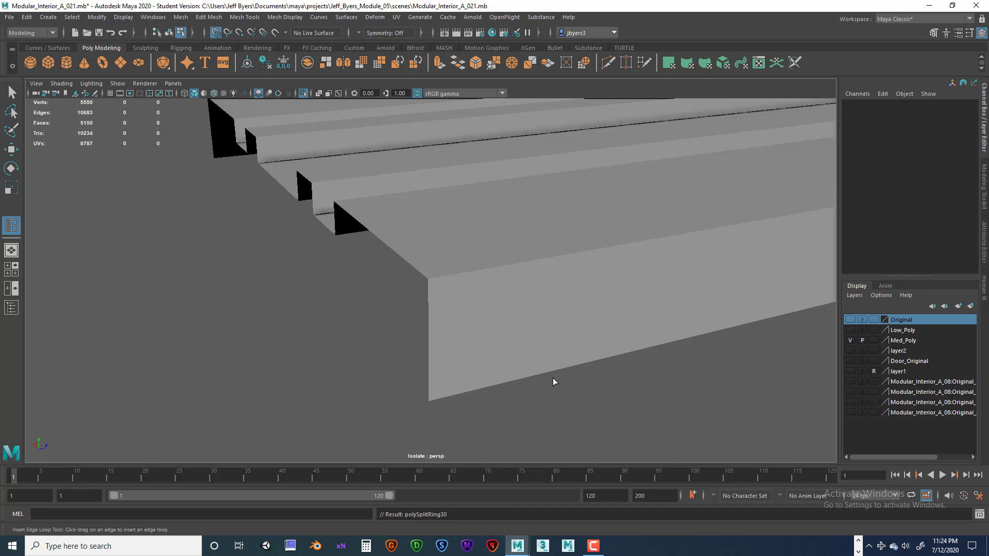
pyautogui.click(169, 33)
pyautogui.click(520, 325)
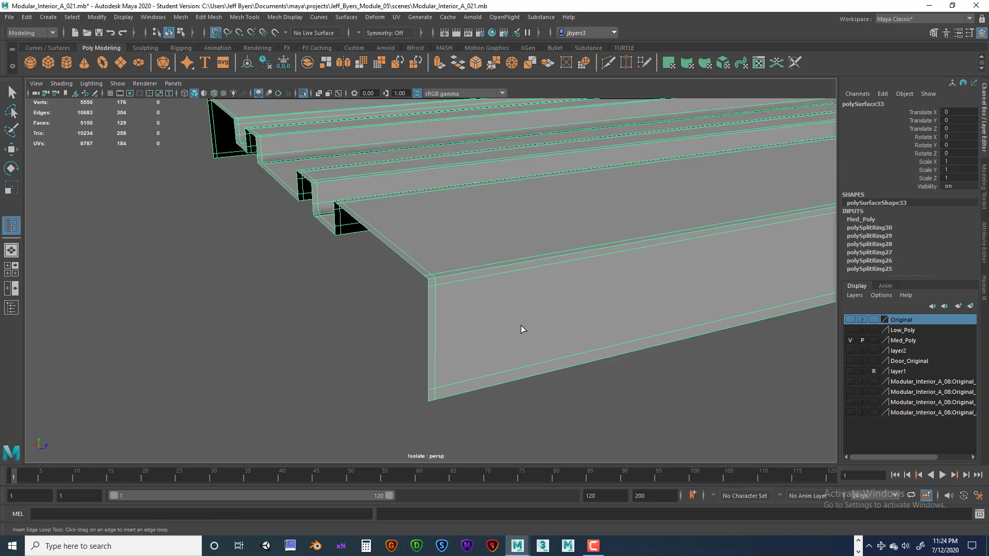
pyautogui.press('3')
pyautogui.keyDown('alt'); pyautogui.moveTo(582, 353); pyautogui.dragTo(505, 391); pyautogui.keyUp('alt')
pyautogui.scroll(-5, 513, 375)
pyautogui.keyDown('alt'); pyautogui.moveTo(505, 391); pyautogui.dragTo(434, 273, button='middle'); pyautogui.keyUp('alt')
pyautogui.scroll(-4, 525, 366)
pyautogui.keyDown('alt'); pyautogui.moveTo(524, 370); pyautogui.dragTo(446, 332); pyautogui.keyUp('alt')
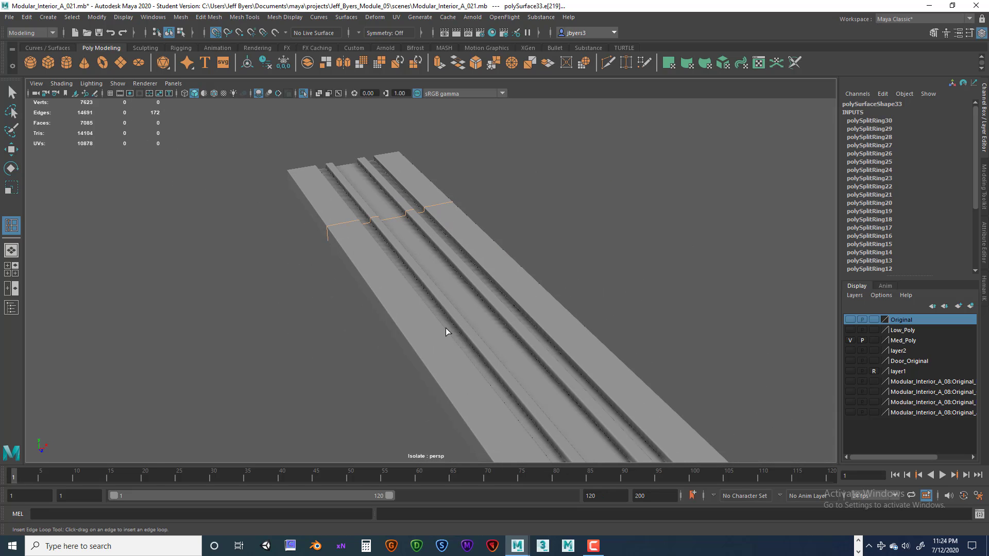
# Step: Undo the last selections, switch to the Select tool, and inspect the smoothed strip at its open end
pyautogui.hotkey('ctrl', 'z')
pyautogui.hotkey('ctrl', 'z')
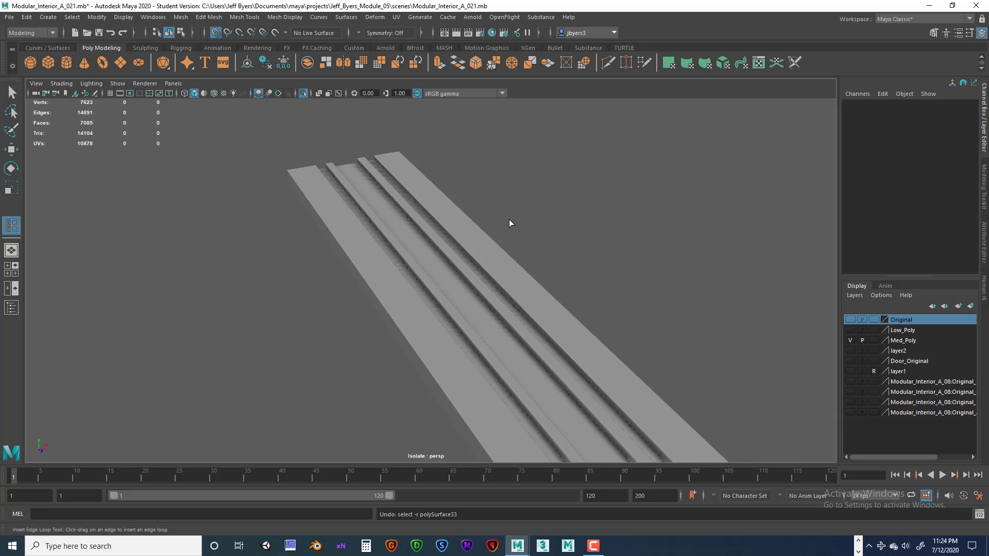
pyautogui.click(511, 220)
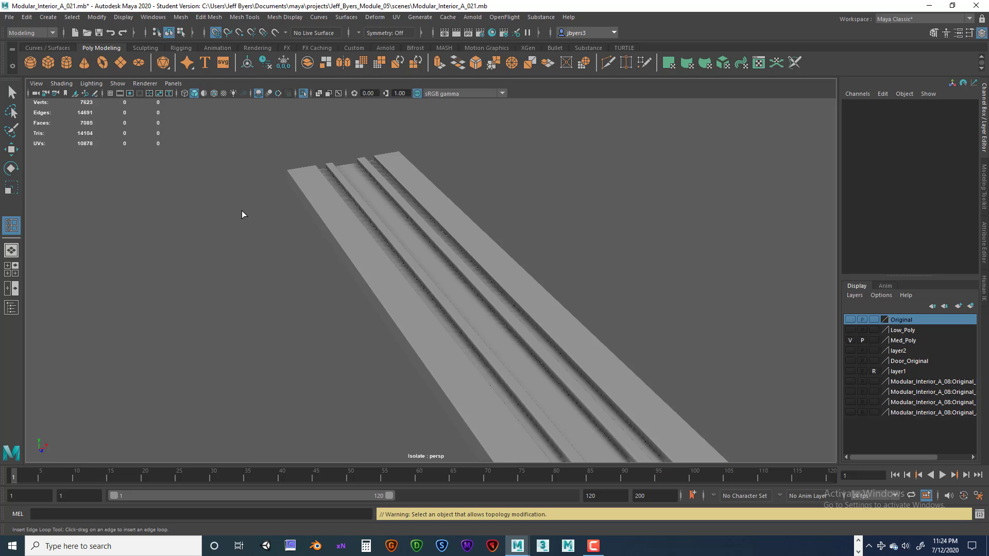
pyautogui.press('q')
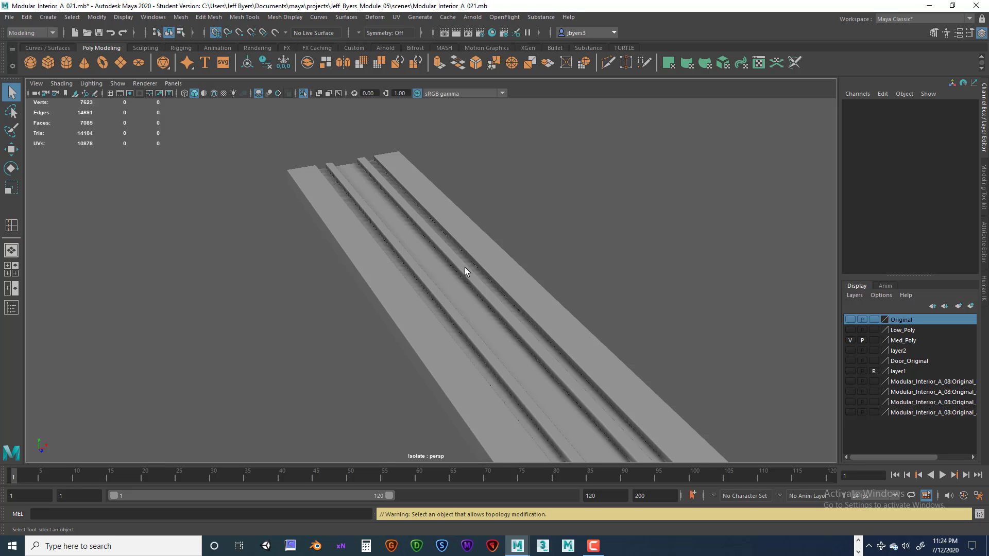
pyautogui.scroll(-3, 606, 288)
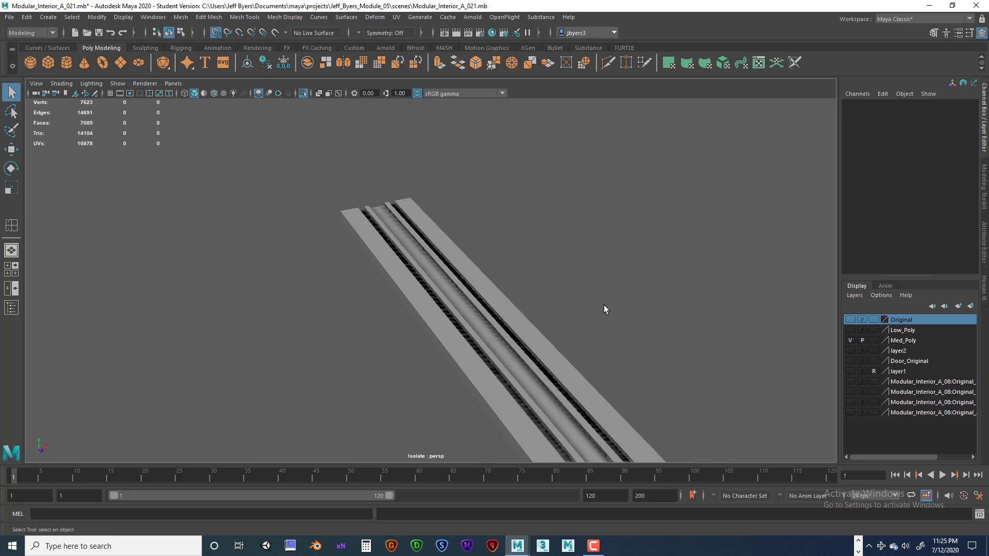
pyautogui.keyDown('alt'); pyautogui.moveTo(578, 357); pyautogui.dragTo(544, 343); pyautogui.keyUp('alt')
pyautogui.keyDown('alt'); pyautogui.moveTo(544, 343); pyautogui.dragTo(550, 222, button='middle'); pyautogui.keyUp('alt')
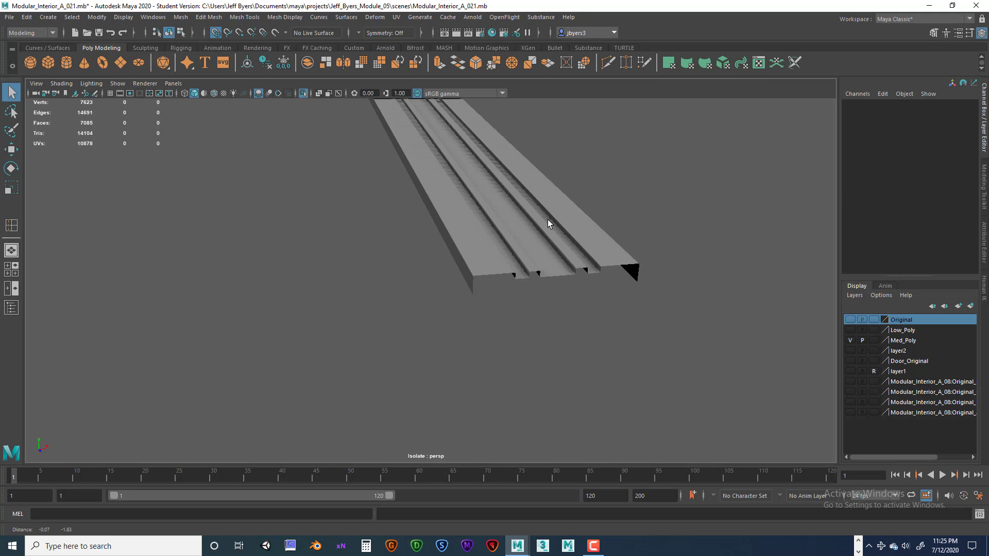
pyautogui.keyDown('alt'); pyautogui.moveTo(549, 223); pyautogui.dragTo(664, 257, button='right'); pyautogui.keyUp('alt')
pyautogui.keyDown('alt'); pyautogui.moveTo(665, 256); pyautogui.dragTo(556, 267, button='middle'); pyautogui.keyUp('alt')
pyautogui.keyDown('alt'); pyautogui.moveTo(608, 261); pyautogui.dragTo(579, 261); pyautogui.keyUp('alt')
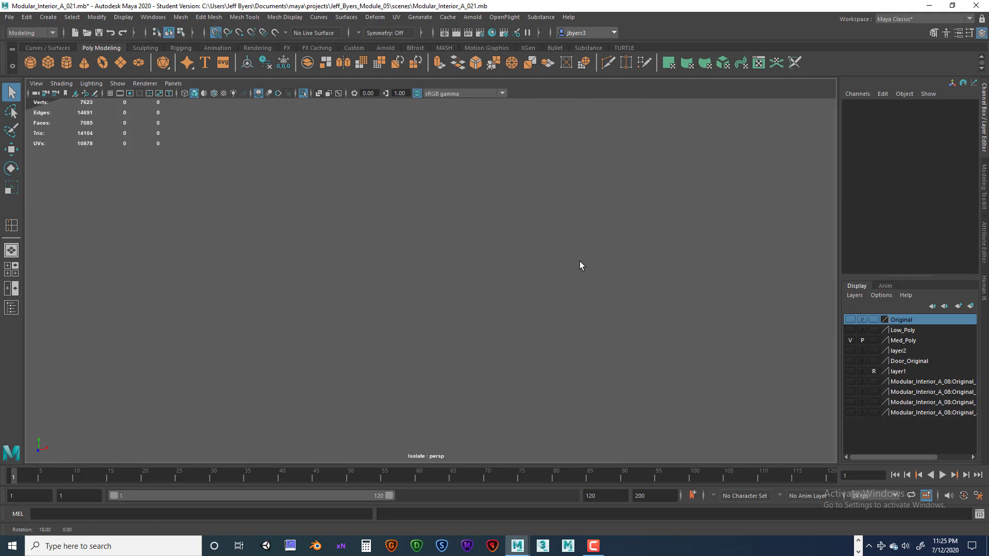
pyautogui.keyDown('alt'); pyautogui.moveTo(551, 269); pyautogui.dragTo(673, 298, button='middle'); pyautogui.keyUp('alt')
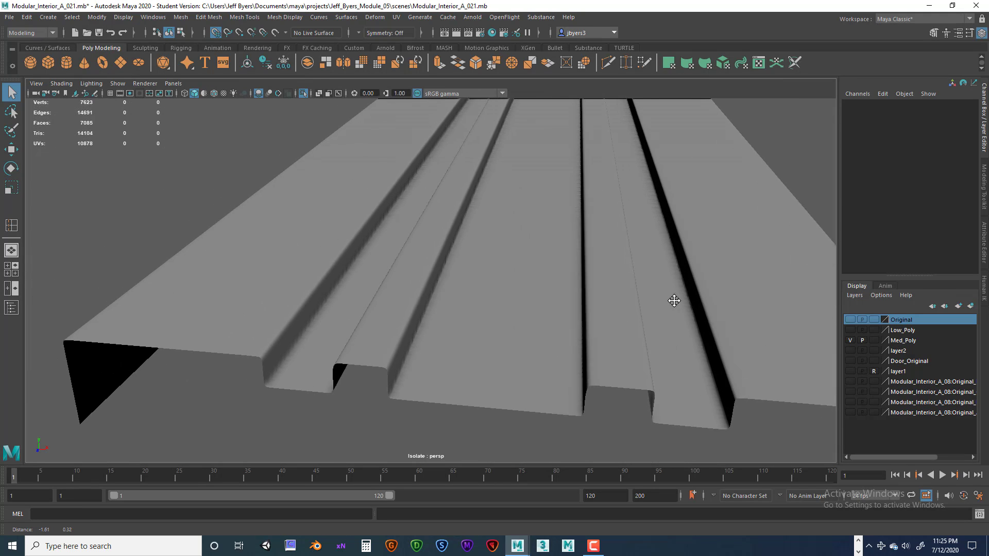
# Step: Turn off the strip's smooth preview, switch to edge selection, and select the long edge loop beside the groove's upper edge
pyautogui.click(323, 301)
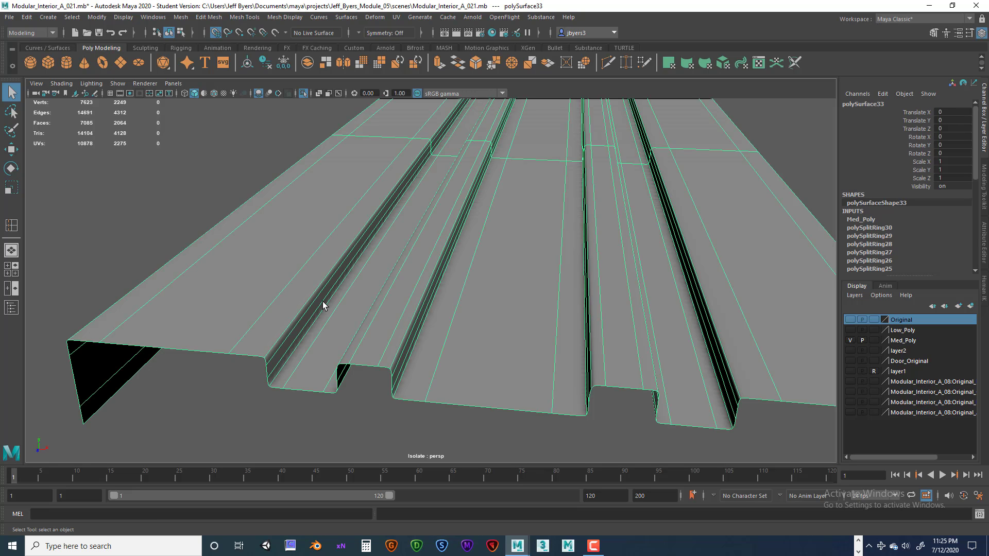
pyautogui.keyDown('alt'); pyautogui.moveTo(323, 322); pyautogui.dragTo(348, 331); pyautogui.keyUp('alt')
pyautogui.rightClick(342, 330)
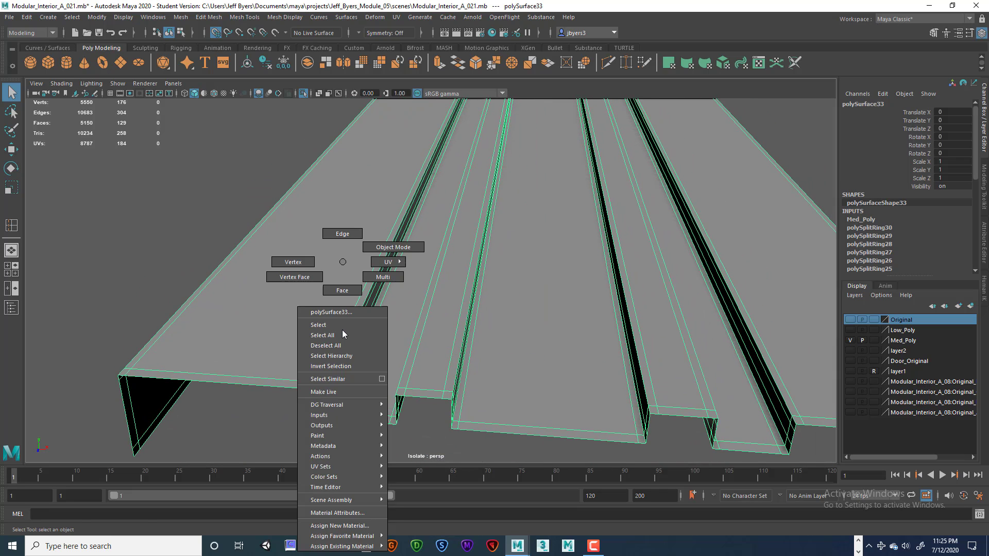
pyautogui.moveTo(342, 330); pyautogui.dragTo(342, 232, button='right')
pyautogui.click(349, 335)
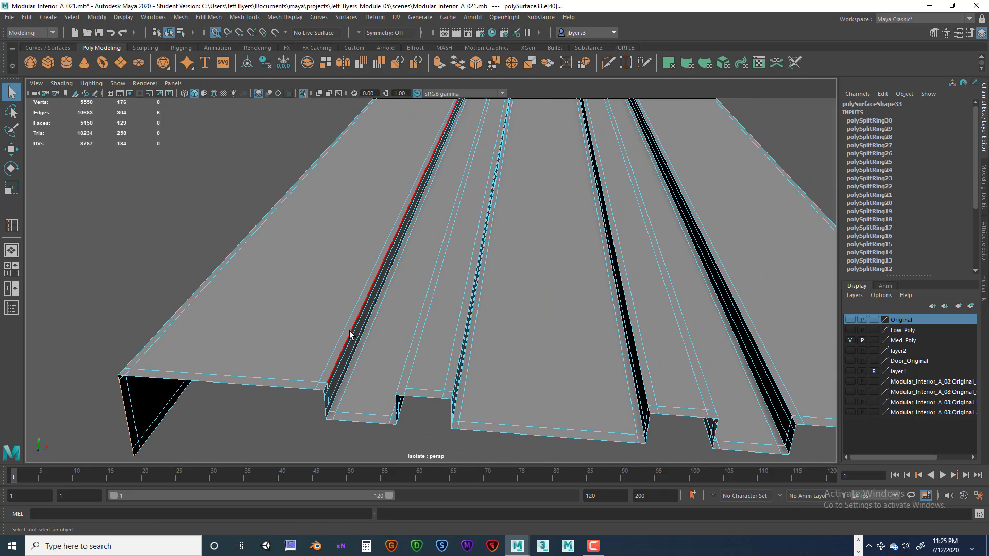
pyautogui.click(343, 337)
# Step: Try the Slide Edge Tool on the loop along the strip's open end, clear the selection, and return to the Select tool
pyautogui.keyDown('shift'); pyautogui.moveTo(325, 270); pyautogui.dragTo(326, 271, button='right'); pyautogui.keyUp('shift')
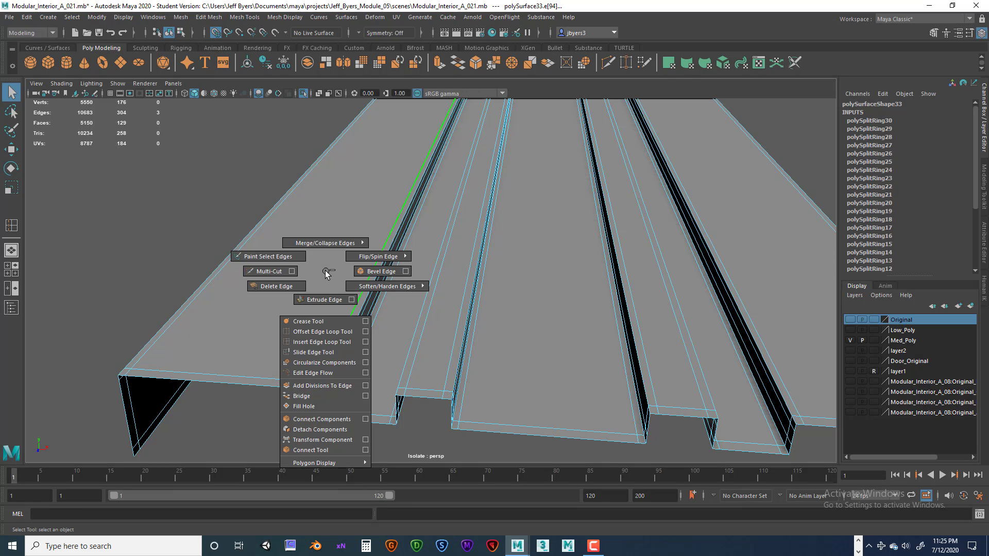
pyautogui.click(314, 352)
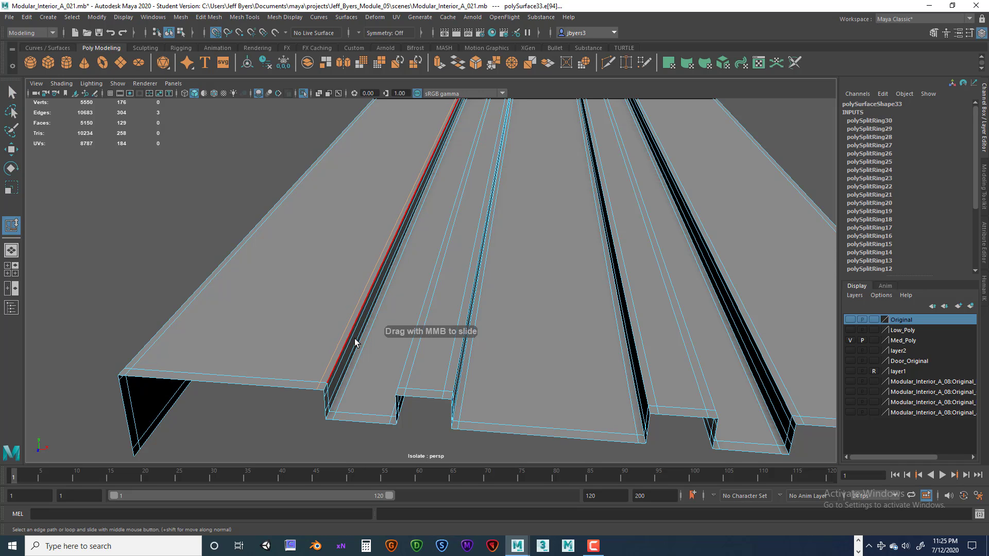
pyautogui.click(307, 379)
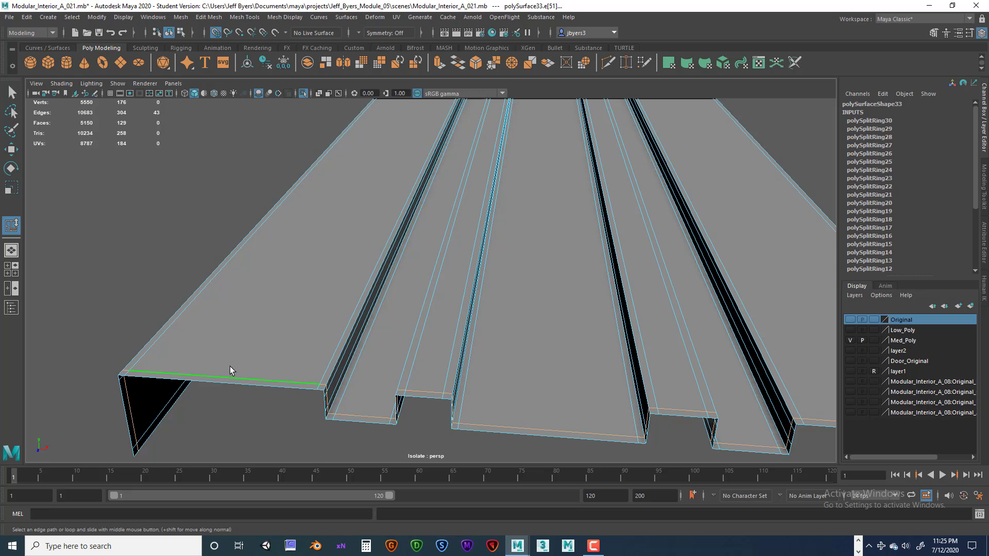
pyautogui.keyDown('alt'); pyautogui.moveTo(485, 367); pyautogui.dragTo(479, 342); pyautogui.keyUp('alt')
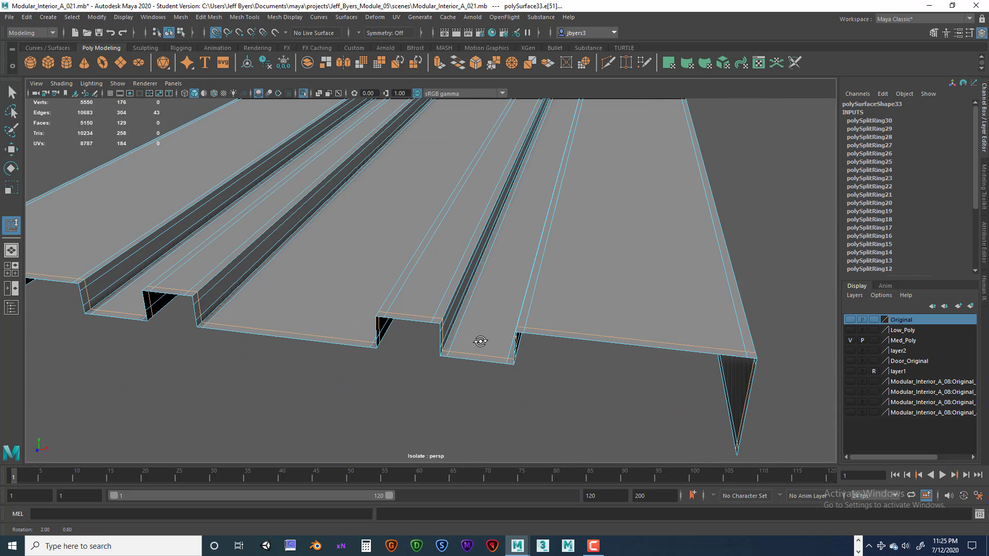
pyautogui.click(499, 393)
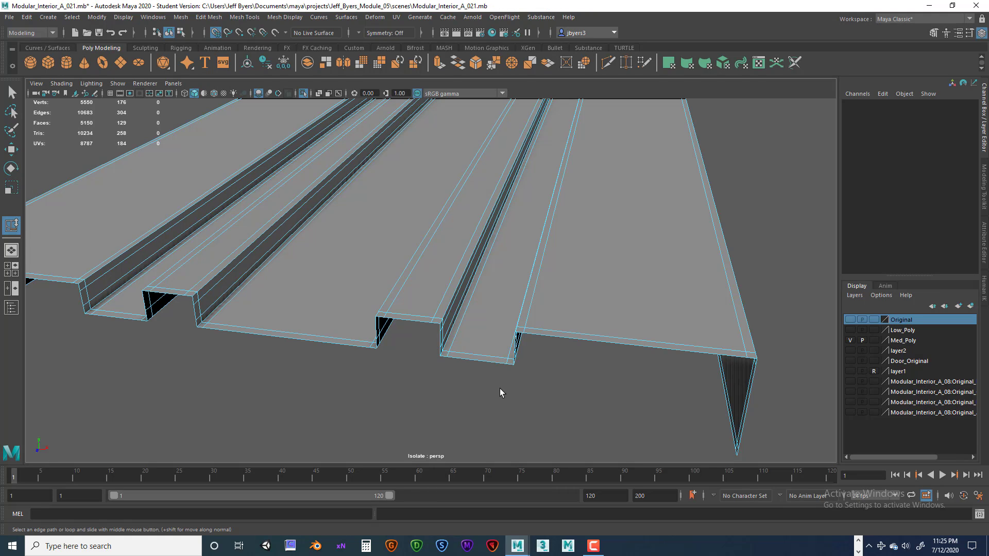
pyautogui.press('q')
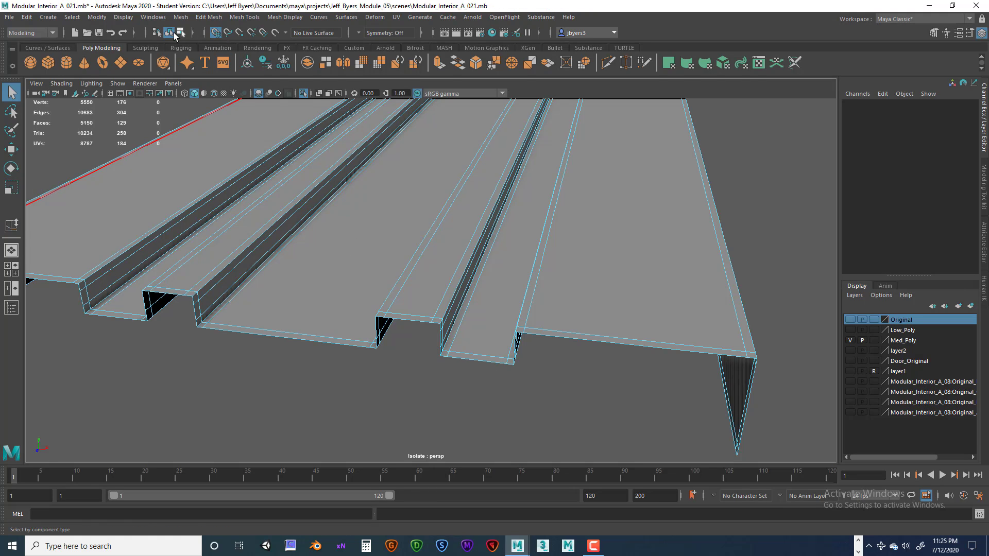
# Step: Return to object selection with the strip's smooth preview on and inspect its outer corners and grooves from both sides
pyautogui.click(395, 203)
pyautogui.press('f')
pyautogui.moveTo(405, 249); pyautogui.dragTo(396, 312, button='right')
pyautogui.click(517, 294)
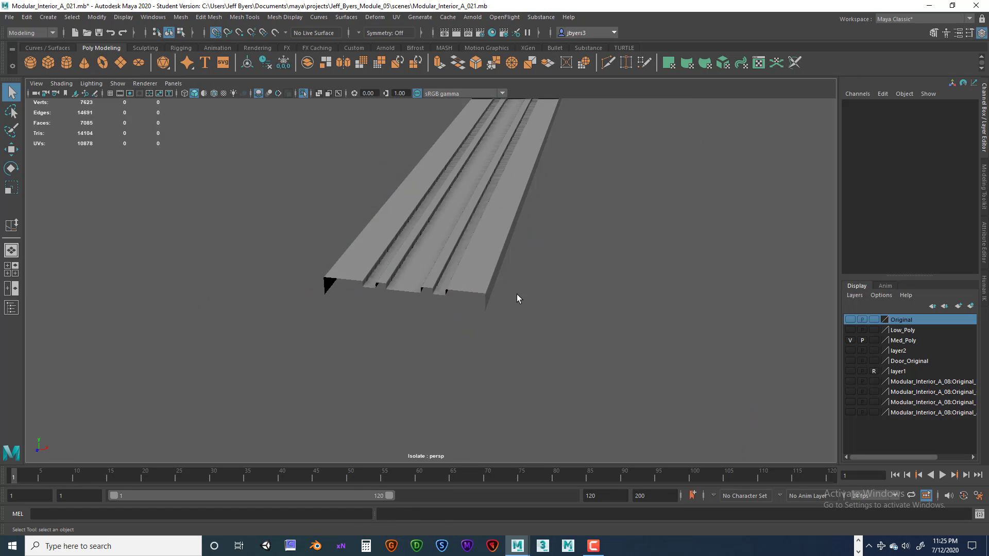
pyautogui.scroll(3, 516, 292)
pyautogui.scroll(3, 512, 293)
pyautogui.keyDown('alt'); pyautogui.moveTo(470, 292); pyautogui.dragTo(479, 292); pyautogui.keyUp('alt')
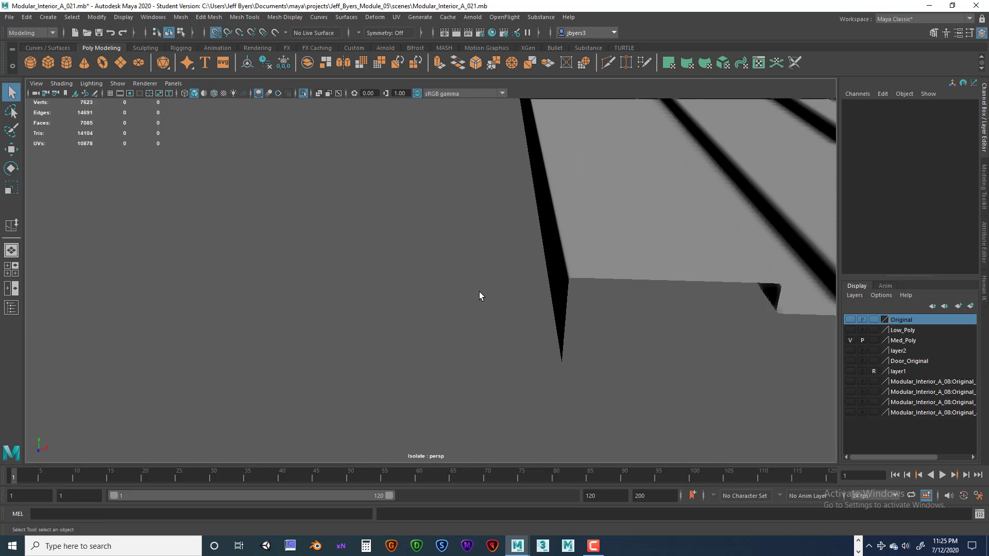
pyautogui.keyDown('alt'); pyautogui.moveTo(479, 292); pyautogui.dragTo(415, 304, button='middle'); pyautogui.keyUp('alt')
pyautogui.scroll(-3, 389, 313)
pyautogui.keyDown('alt'); pyautogui.moveTo(360, 310); pyautogui.dragTo(532, 338); pyautogui.keyUp('alt')
pyautogui.keyDown('alt'); pyautogui.moveTo(266, 268); pyautogui.dragTo(317, 308); pyautogui.keyUp('alt')
pyautogui.keyDown('alt'); pyautogui.moveTo(316, 309); pyautogui.dragTo(403, 396, button='right'); pyautogui.keyUp('alt')
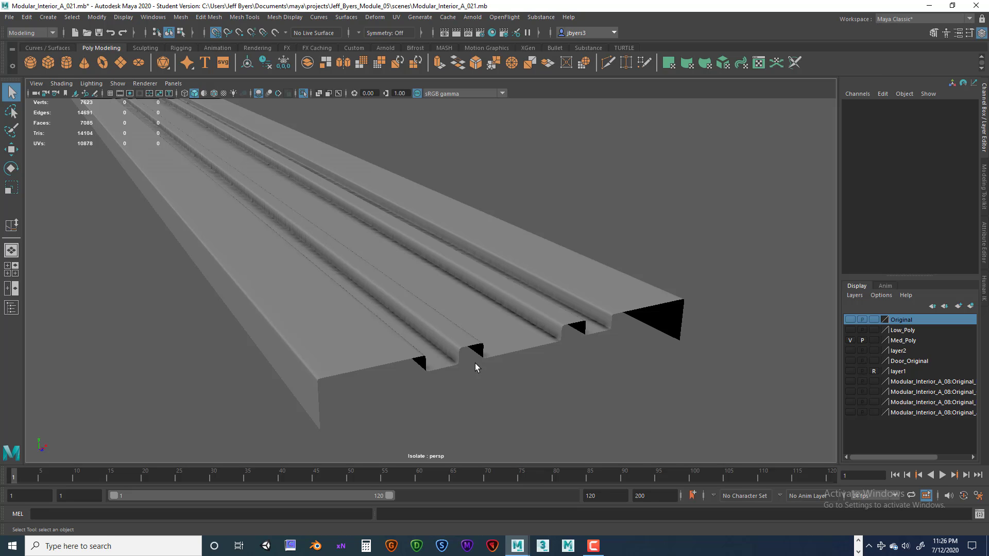
# Step: Turn off the strip's smooth mesh preview and end its isolation to show the whole scene
pyautogui.click(439, 329)
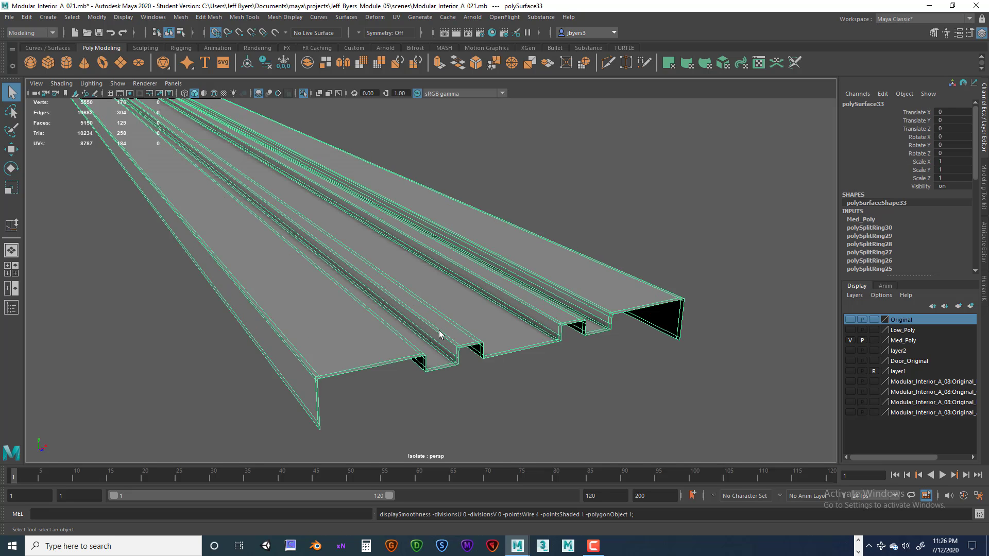
pyautogui.scroll(-2, 439, 332)
pyautogui.keyDown('alt'); pyautogui.moveTo(439, 331); pyautogui.dragTo(464, 347); pyautogui.keyUp('alt')
pyautogui.hotkey('ctrl', '1')
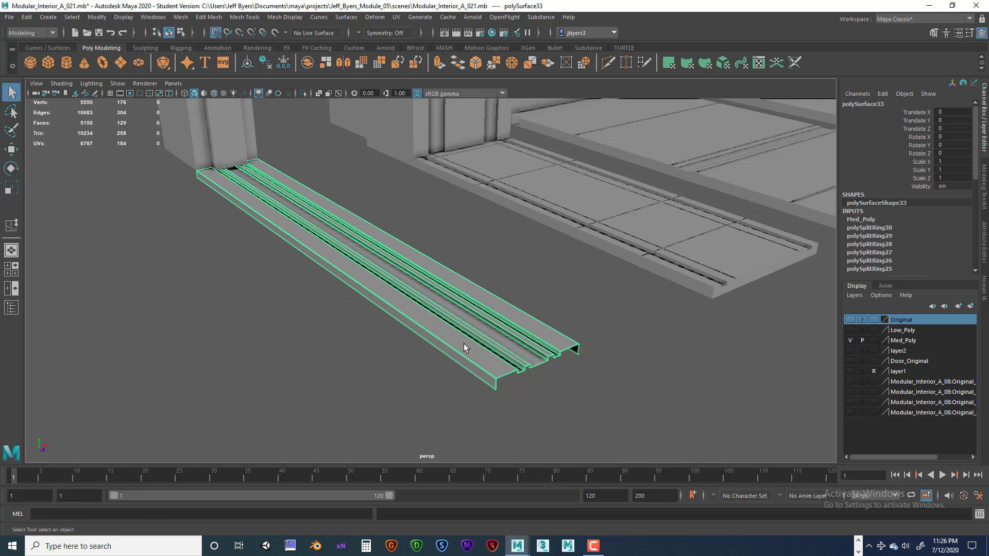
# Step: Select the narrow ceiling beam above the first wall column, isolate it, and frame its open end
pyautogui.keyDown('alt'); pyautogui.moveTo(440, 345); pyautogui.dragTo(437, 393, button='middle'); pyautogui.keyUp('alt')
pyautogui.keyDown('alt'); pyautogui.moveTo(438, 393); pyautogui.dragTo(424, 318, button='right'); pyautogui.keyUp('alt')
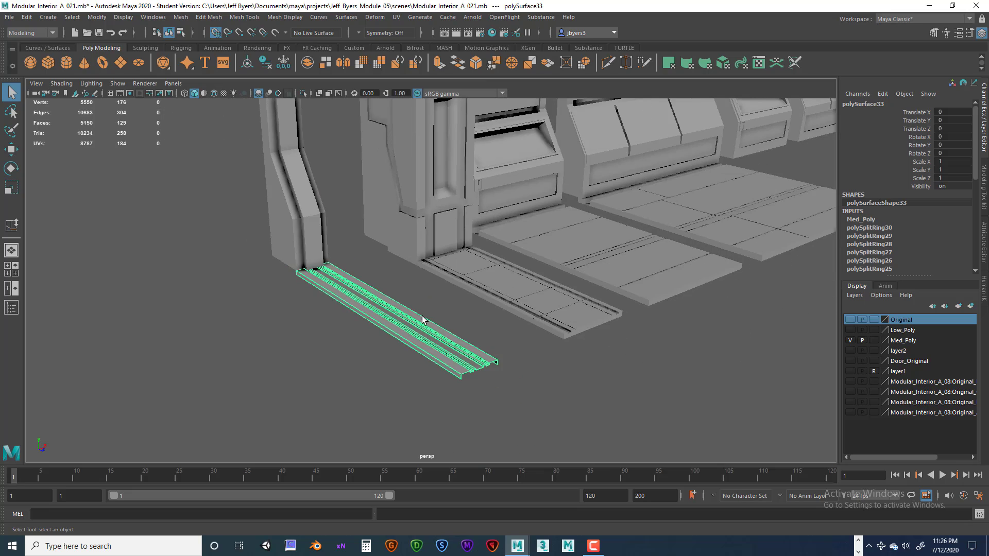
pyautogui.keyDown('alt'); pyautogui.moveTo(424, 318); pyautogui.dragTo(388, 382, button='middle'); pyautogui.keyUp('alt')
pyautogui.keyDown('alt'); pyautogui.moveTo(388, 381); pyautogui.dragTo(405, 291, button='right'); pyautogui.keyUp('alt')
pyautogui.keyDown('alt'); pyautogui.moveTo(406, 290); pyautogui.dragTo(406, 360, button='middle'); pyautogui.keyUp('alt')
pyautogui.scroll(3, 413, 291)
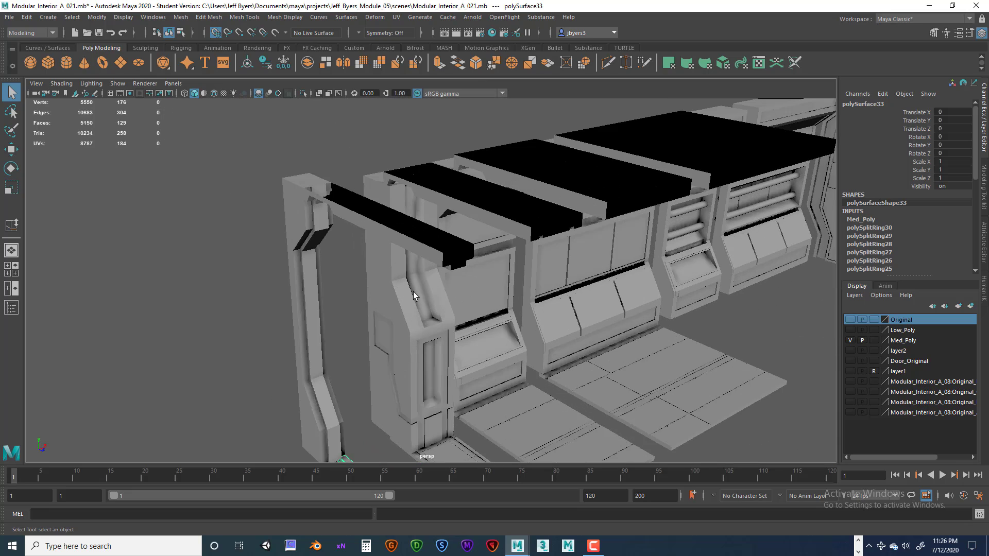
pyautogui.click(428, 253)
pyautogui.keyDown('alt'); pyautogui.moveTo(428, 252); pyautogui.dragTo(415, 299); pyautogui.keyUp('alt')
pyautogui.keyDown('alt'); pyautogui.moveTo(418, 301); pyautogui.dragTo(470, 351); pyautogui.keyUp('alt')
pyautogui.hotkey('ctrl', '1')
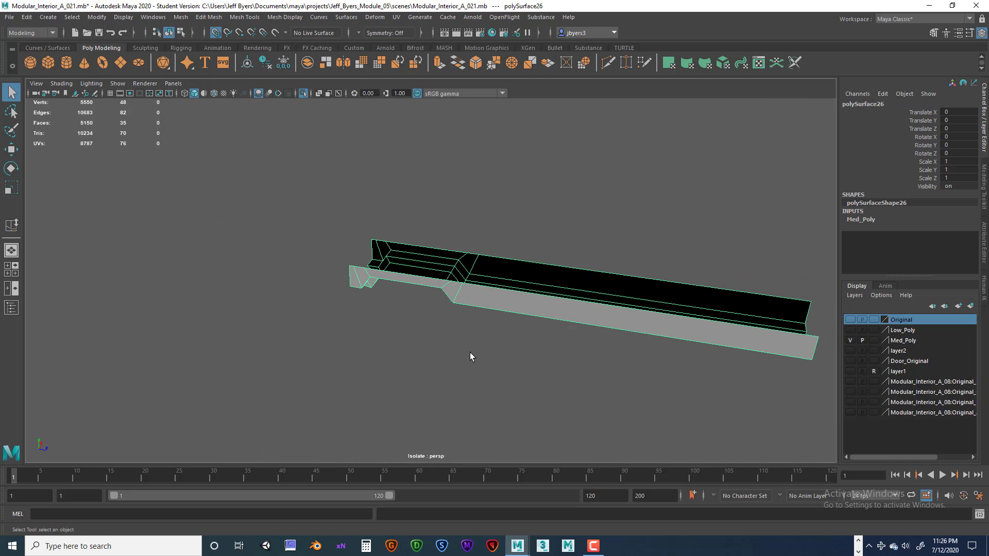
pyautogui.press('f')
pyautogui.keyDown('alt'); pyautogui.moveTo(480, 347); pyautogui.dragTo(413, 324); pyautogui.keyUp('alt')
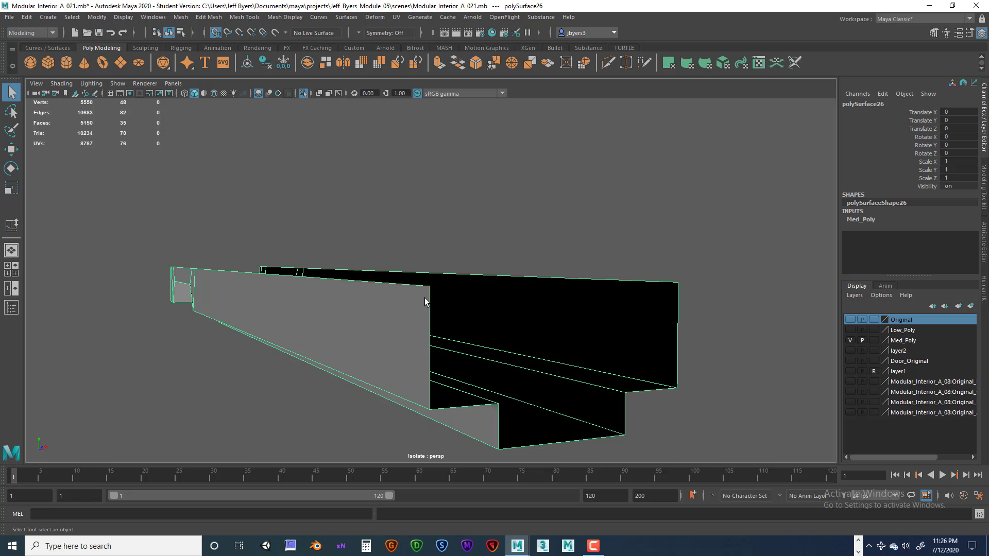
# Step: Insert edge loops along the beam's outer side, one close to its upper edge and one close to its lower edge
pyautogui.keyDown('shift'); pyautogui.moveTo(430, 272); pyautogui.dragTo(379, 291, button='right'); pyautogui.keyUp('shift')
pyautogui.scroll(3, 415, 293)
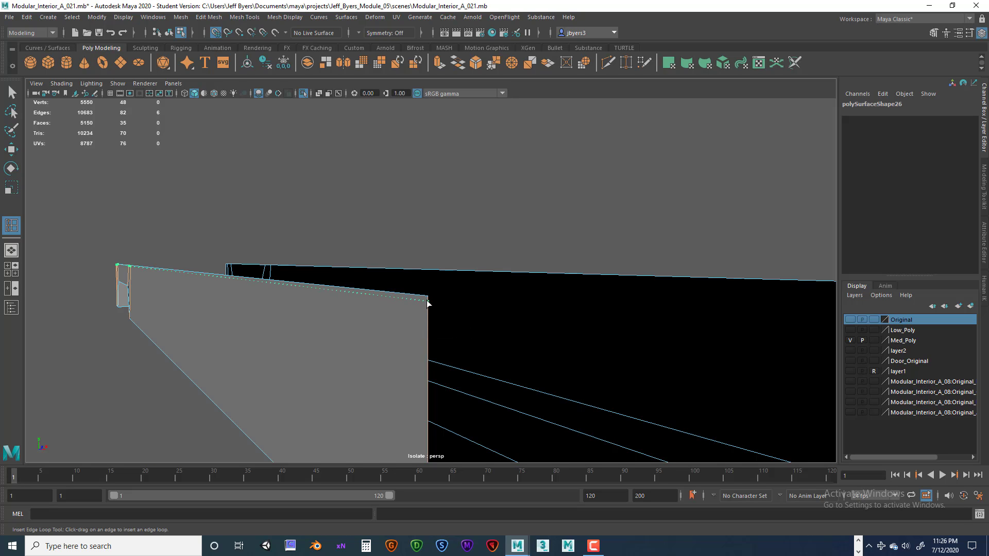
pyautogui.click(427, 301)
pyautogui.keyDown('alt'); pyautogui.moveTo(427, 301); pyautogui.dragTo(435, 284, button='middle'); pyautogui.keyUp('alt')
pyautogui.keyDown('alt'); pyautogui.moveTo(434, 285); pyautogui.dragTo(441, 324); pyautogui.keyUp('alt')
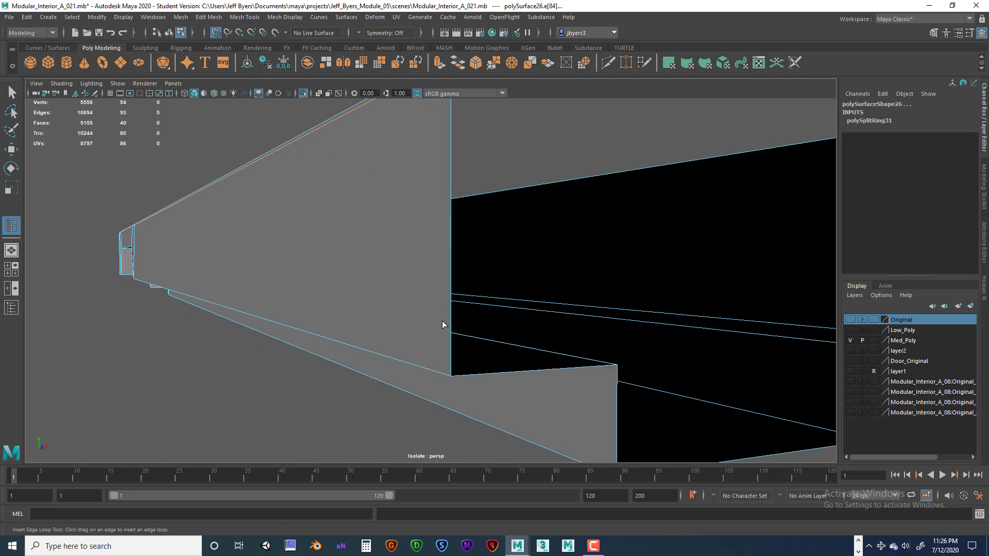
pyautogui.click(451, 374)
pyautogui.keyDown('alt'); pyautogui.moveTo(451, 374); pyautogui.dragTo(407, 238); pyautogui.keyUp('alt')
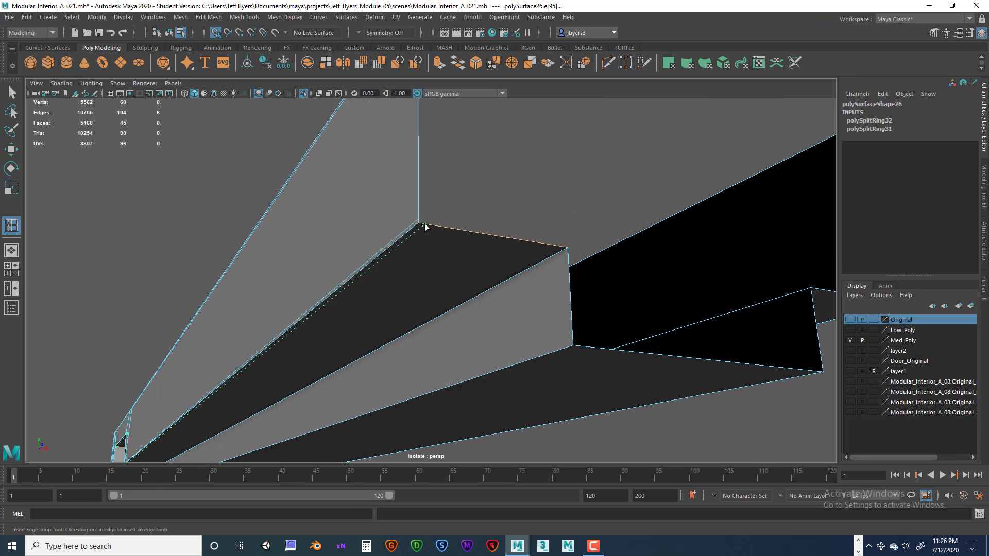
# Step: Insert edge loops close to both long edges of the beam's underside ledge and just past its inner corner on the step
pyautogui.click(423, 227)
pyautogui.keyDown('alt'); pyautogui.moveTo(556, 252); pyautogui.dragTo(512, 247); pyautogui.keyUp('alt')
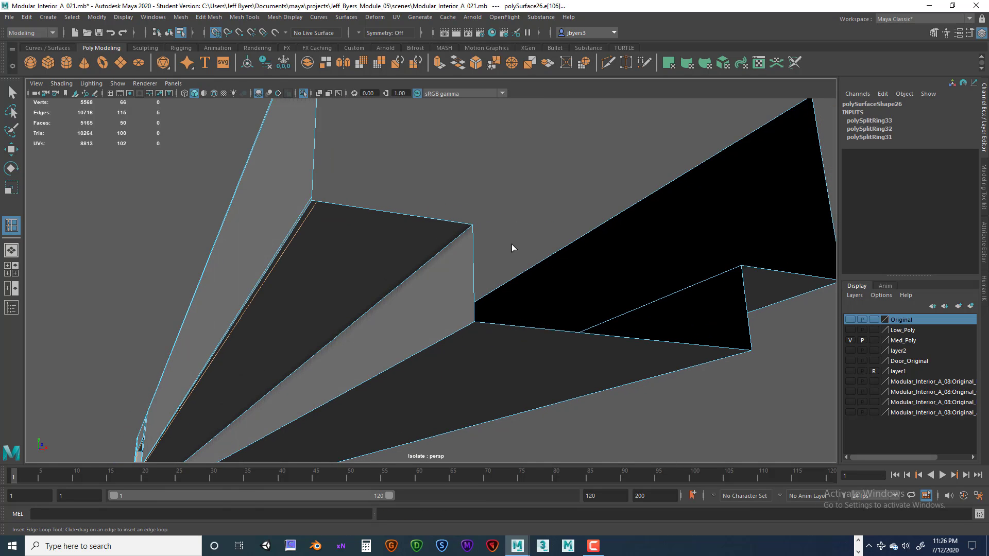
pyautogui.click(470, 227)
pyautogui.moveTo(471, 233); pyautogui.dragTo(472, 227)
pyautogui.keyDown('alt'); pyautogui.moveTo(469, 264); pyautogui.dragTo(480, 241, button='middle'); pyautogui.keyUp('alt')
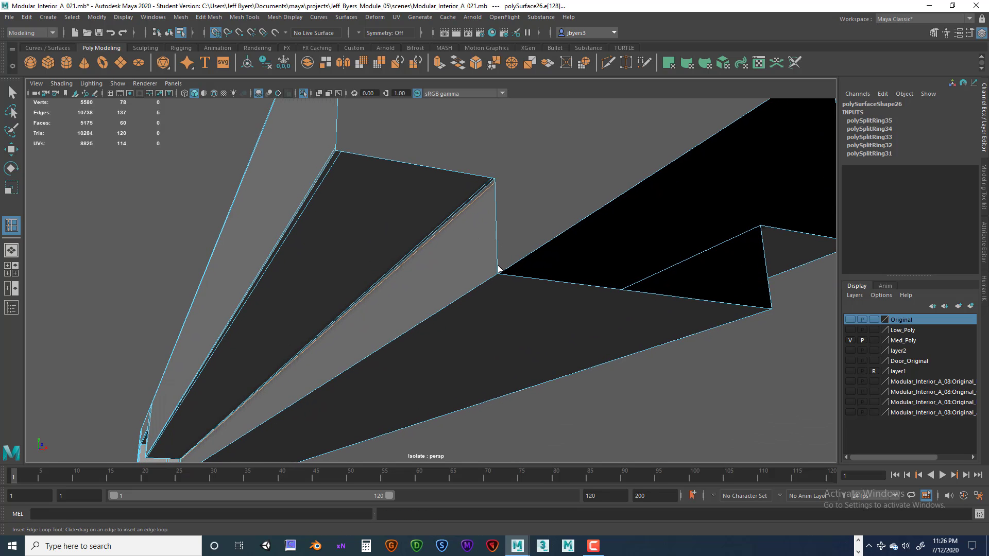
# Step: Insert edge loops on both sides of the two long corners where the beam's central bottom face meets its steps
pyautogui.moveTo(499, 272); pyautogui.dragTo(417, 253)
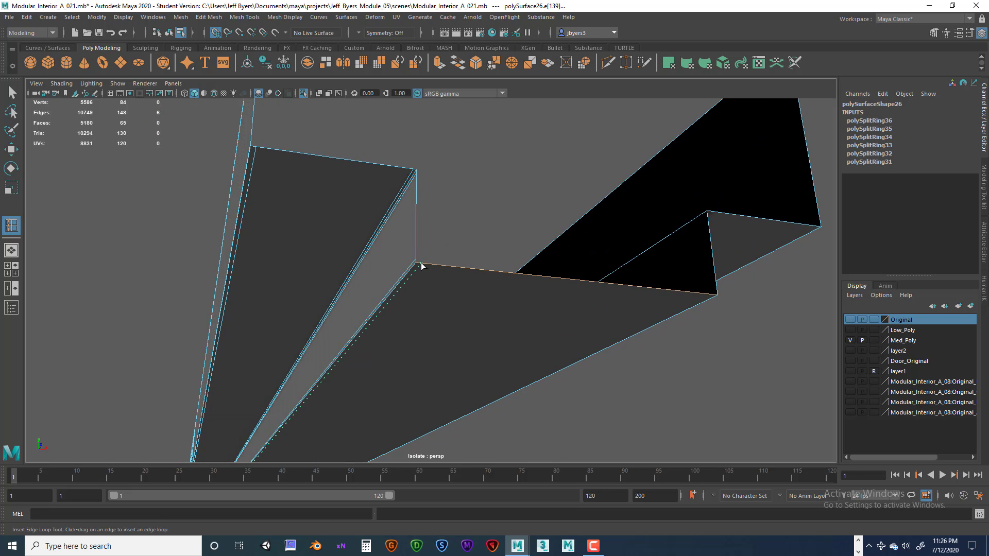
pyautogui.click(420, 266)
pyautogui.keyDown('alt'); pyautogui.moveTo(464, 278); pyautogui.dragTo(438, 284); pyautogui.keyUp('alt')
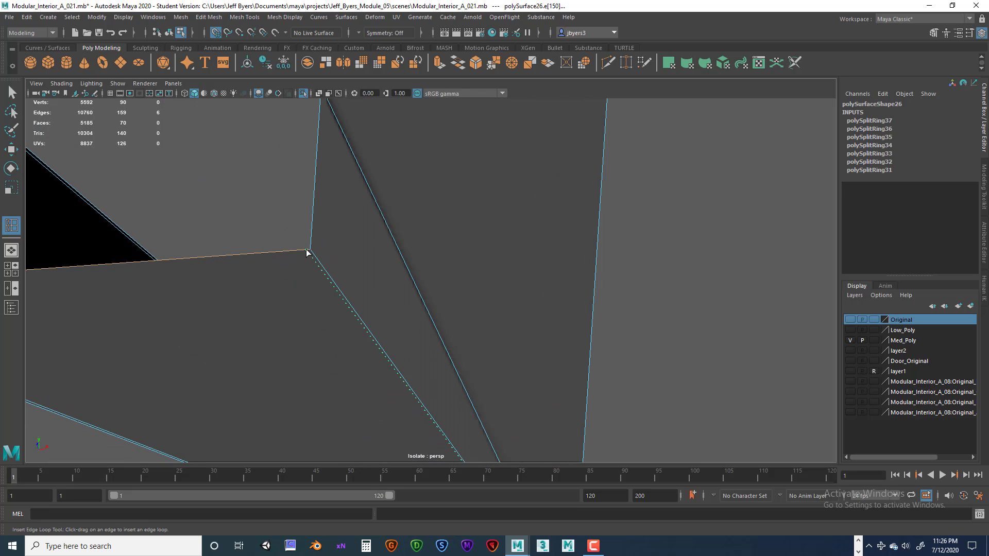
pyautogui.click(307, 252)
pyautogui.moveTo(312, 242); pyautogui.dragTo(311, 245)
pyautogui.keyDown('alt'); pyautogui.moveTo(362, 227); pyautogui.dragTo(353, 304, button='middle'); pyautogui.keyUp('alt')
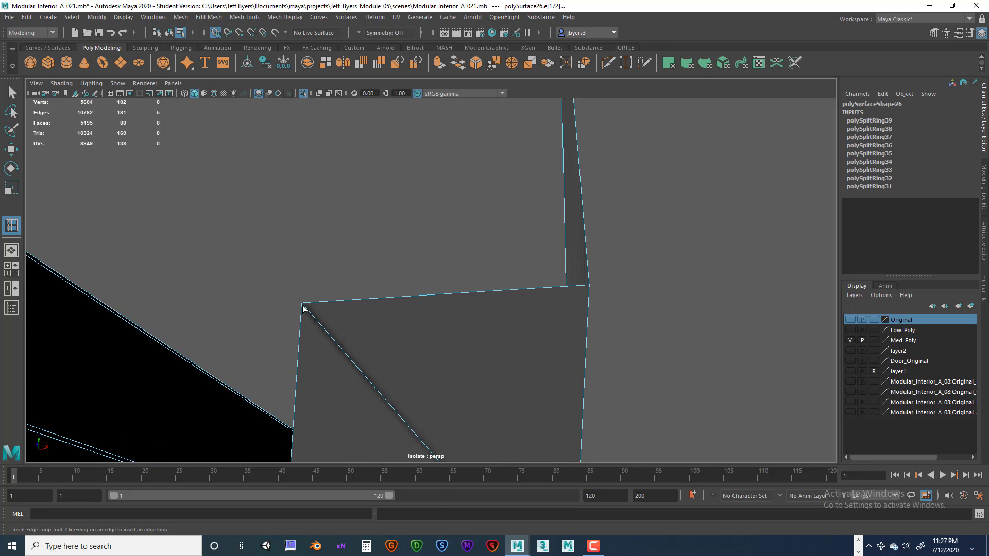
# Step: Insert edge loops around the opposite ledge's long corners and close to the lower and upper edges of the opposite outer side
pyautogui.moveTo(302, 308); pyautogui.dragTo(309, 305)
pyautogui.keyDown('alt'); pyautogui.moveTo(308, 304); pyautogui.dragTo(390, 325); pyautogui.keyUp('alt')
pyautogui.keyDown('alt'); pyautogui.moveTo(444, 328); pyautogui.dragTo(409, 353, button='middle'); pyautogui.keyUp('alt')
pyautogui.keyDown('alt'); pyautogui.moveTo(408, 353); pyautogui.dragTo(415, 331); pyautogui.keyUp('alt')
pyautogui.keyDown('alt'); pyautogui.moveTo(415, 331); pyautogui.dragTo(458, 285, button='middle'); pyautogui.keyUp('alt')
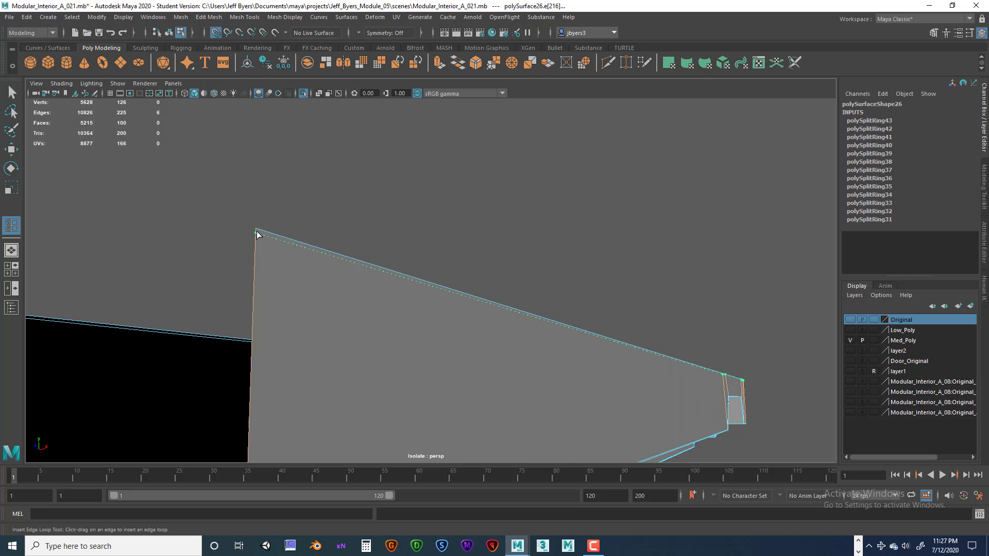
pyautogui.moveTo(257, 231); pyautogui.dragTo(257, 230)
# Step: Examine the beam's side profile and the angled bends of its recessed section from below
pyautogui.scroll(-5, 453, 293)
pyautogui.keyDown('alt'); pyautogui.moveTo(479, 305); pyautogui.dragTo(327, 303); pyautogui.keyUp('alt')
pyautogui.keyDown('alt'); pyautogui.moveTo(445, 304); pyautogui.dragTo(413, 304, button='middle'); pyautogui.keyUp('alt')
pyautogui.keyDown('alt'); pyautogui.moveTo(342, 302); pyautogui.dragTo(430, 310); pyautogui.keyUp('alt')
pyautogui.keyDown('alt'); pyautogui.moveTo(381, 302); pyautogui.dragTo(221, 293, button='middle'); pyautogui.keyUp('alt')
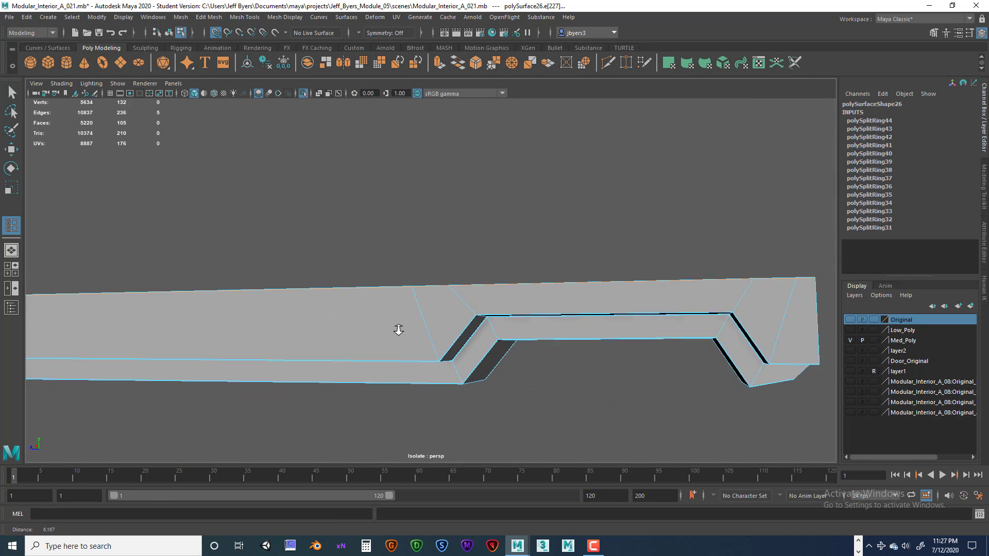
pyautogui.scroll(5, 443, 329)
pyautogui.keyDown('alt'); pyautogui.moveTo(498, 331); pyautogui.dragTo(390, 293); pyautogui.keyUp('alt')
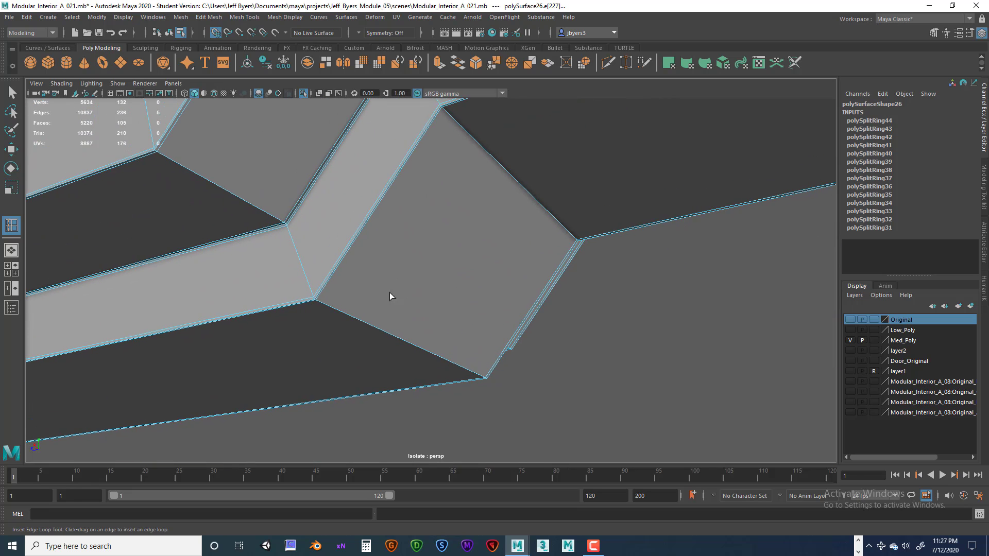
# Step: Insert two support edge loops, one on each side of the crease at the first bend of the trim's diagonal jog
pyautogui.keyDown('alt'); pyautogui.moveTo(390, 293); pyautogui.dragTo(412, 310, button='right'); pyautogui.keyUp('alt')
pyautogui.keyDown('alt'); pyautogui.moveTo(396, 301); pyautogui.dragTo(476, 287, button='middle'); pyautogui.keyUp('alt')
pyautogui.moveTo(396, 296)
pyautogui.keyDown('alt'); pyautogui.mouseDown()
pyautogui.moveTo(441, 294)
pyautogui.moveTo(402, 280)
pyautogui.mouseUp(); pyautogui.keyUp('alt')
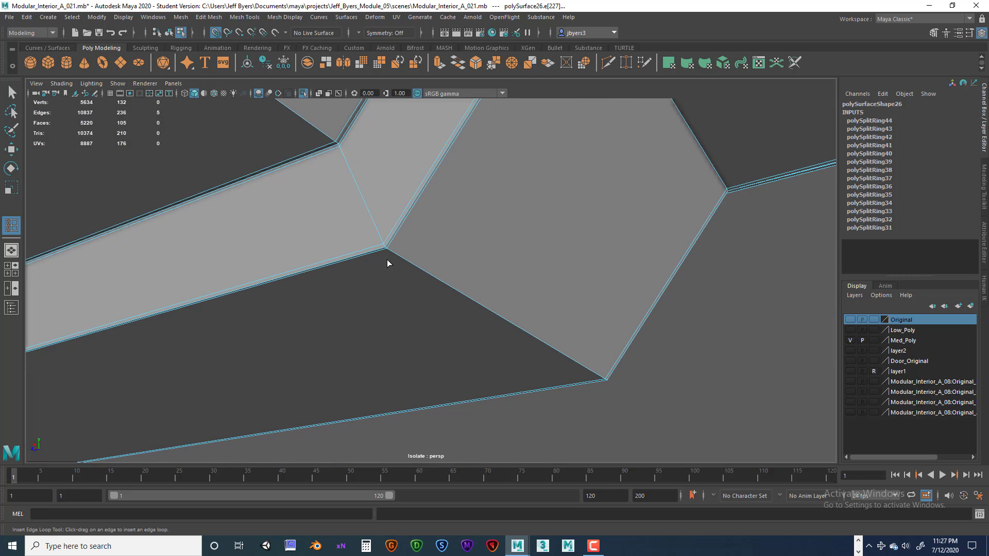
pyautogui.click(382, 252)
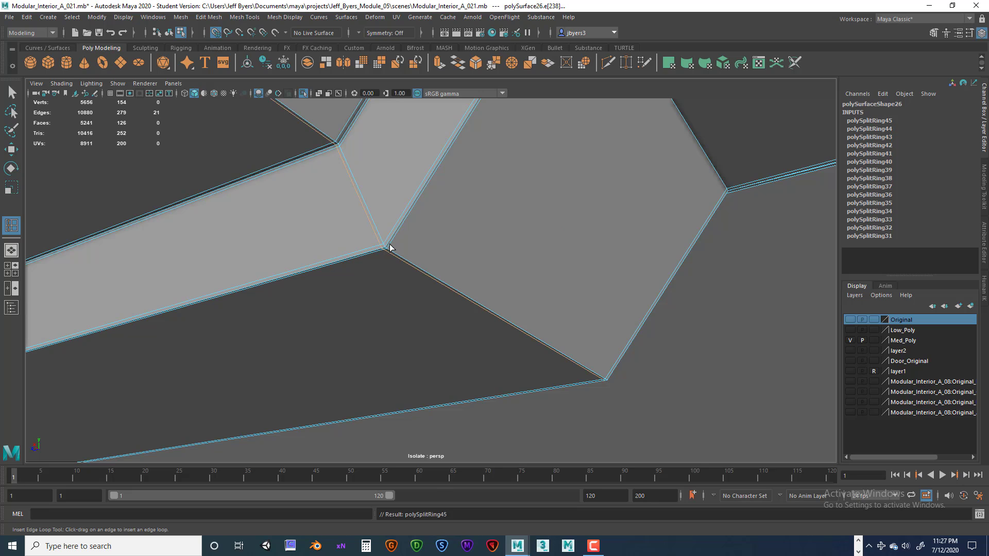
pyautogui.click(389, 247)
# Step: Insert two support edge loops flanking the crease at the second bend of the diagonal jog
pyautogui.keyDown('alt'); pyautogui.moveTo(388, 247); pyautogui.dragTo(407, 353); pyautogui.keyUp('alt')
pyautogui.scroll(5, 410, 323)
pyautogui.scroll(-2, 418, 344)
pyautogui.keyDown('alt'); pyautogui.moveTo(407, 352); pyautogui.dragTo(426, 302, button='middle'); pyautogui.keyUp('alt')
pyautogui.scroll(4, 458, 300)
pyautogui.keyDown('alt'); pyautogui.moveTo(357, 323); pyautogui.dragTo(388, 295, button='middle'); pyautogui.keyUp('alt')
pyautogui.click(339, 309)
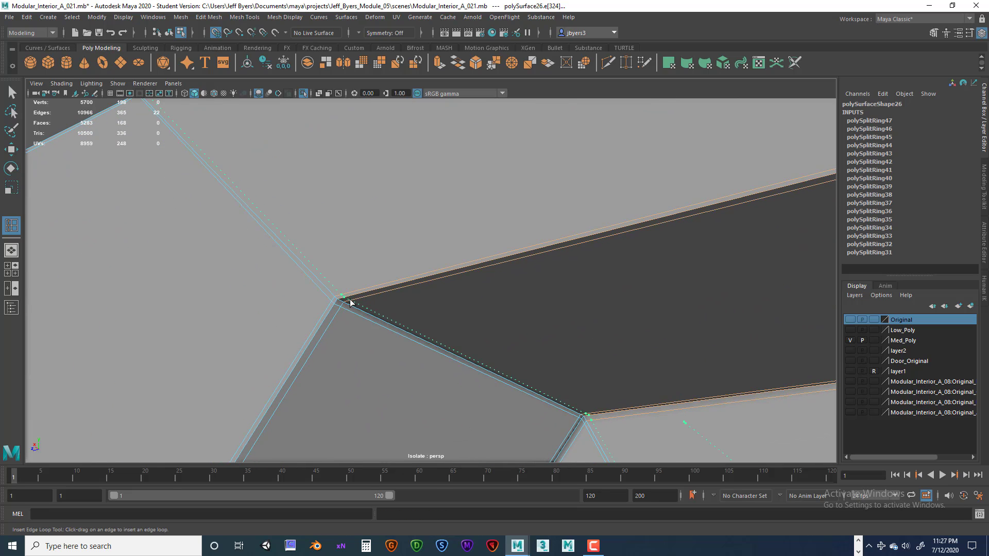
pyautogui.click(350, 301)
# Step: Insert two support edge loops flanking the crease where the stepped profile turns diagonally near the trim's short end
pyautogui.keyDown('alt'); pyautogui.moveTo(441, 331); pyautogui.dragTo(483, 314); pyautogui.keyUp('alt')
pyautogui.scroll(-5, 437, 312)
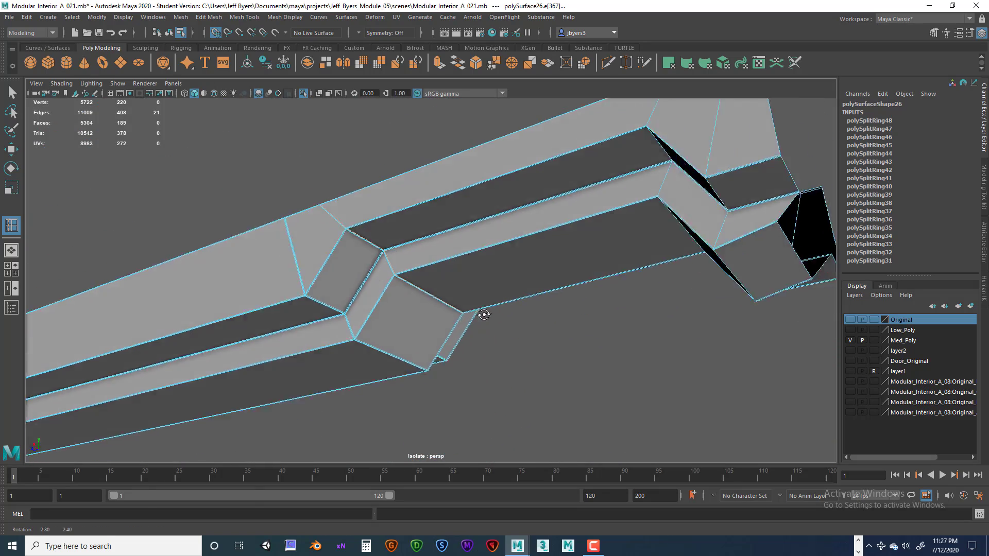
pyautogui.keyDown('alt'); pyautogui.moveTo(502, 297); pyautogui.dragTo(451, 318, button='middle'); pyautogui.keyUp('alt')
pyautogui.scroll(-3, 450, 319)
pyautogui.keyDown('alt'); pyautogui.moveTo(449, 320); pyautogui.dragTo(561, 325); pyautogui.keyUp('alt')
pyautogui.scroll(4, 474, 335)
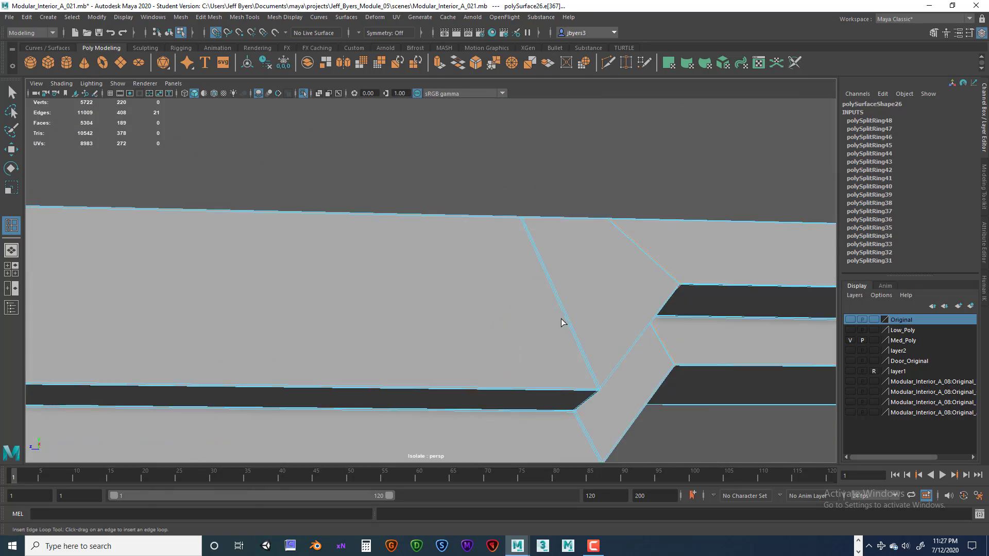
pyautogui.keyDown('alt'); pyautogui.moveTo(561, 324); pyautogui.dragTo(287, 291, button='middle'); pyautogui.keyUp('alt')
pyautogui.scroll(4, 445, 310)
pyautogui.keyDown('alt'); pyautogui.moveTo(445, 311); pyautogui.dragTo(389, 311, button='middle'); pyautogui.keyUp('alt')
pyautogui.scroll(2, 431, 320)
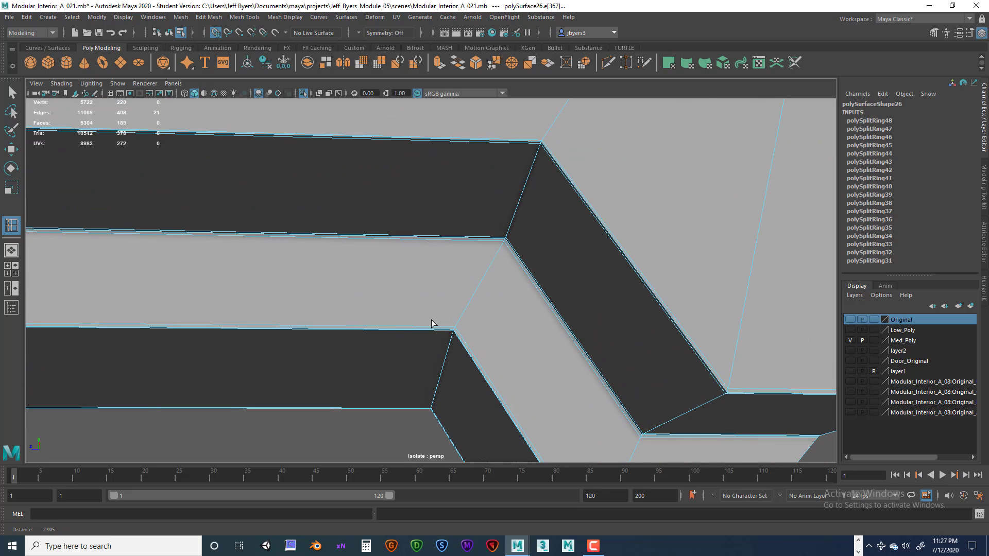
pyautogui.scroll(3, 467, 328)
pyautogui.keyDown('alt'); pyautogui.moveTo(522, 248); pyautogui.dragTo(499, 301, button='middle'); pyautogui.keyUp('alt')
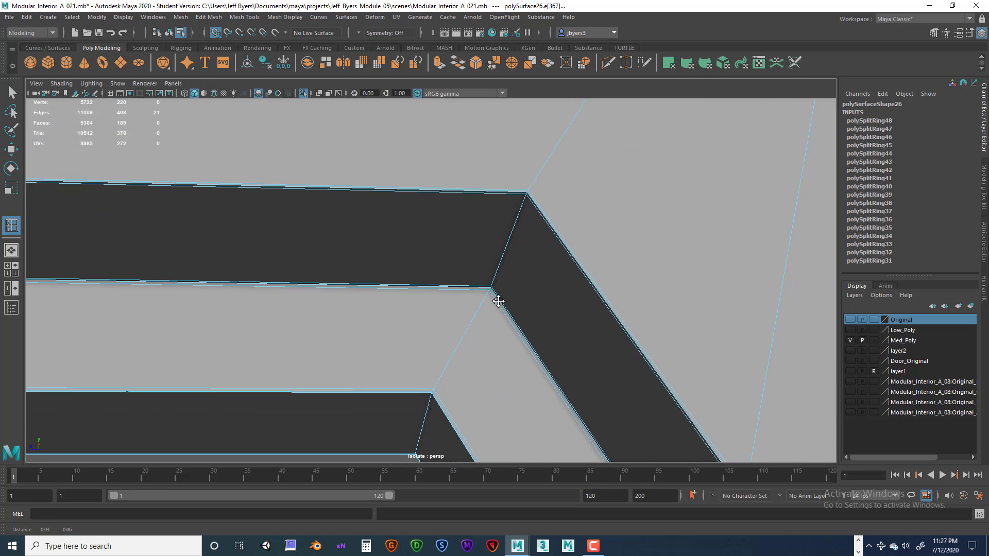
pyautogui.scroll(1, 503, 302)
pyautogui.scroll(3, 504, 301)
pyautogui.keyDown('alt'); pyautogui.moveTo(560, 232); pyautogui.dragTo(525, 300, button='middle'); pyautogui.keyUp('alt')
pyautogui.scroll(-2, 525, 301)
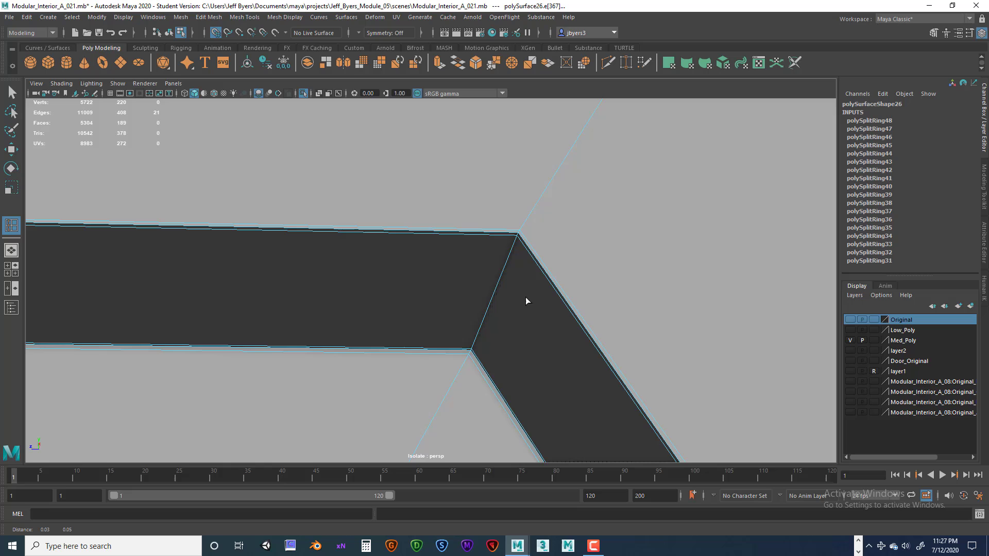
pyautogui.click(522, 237)
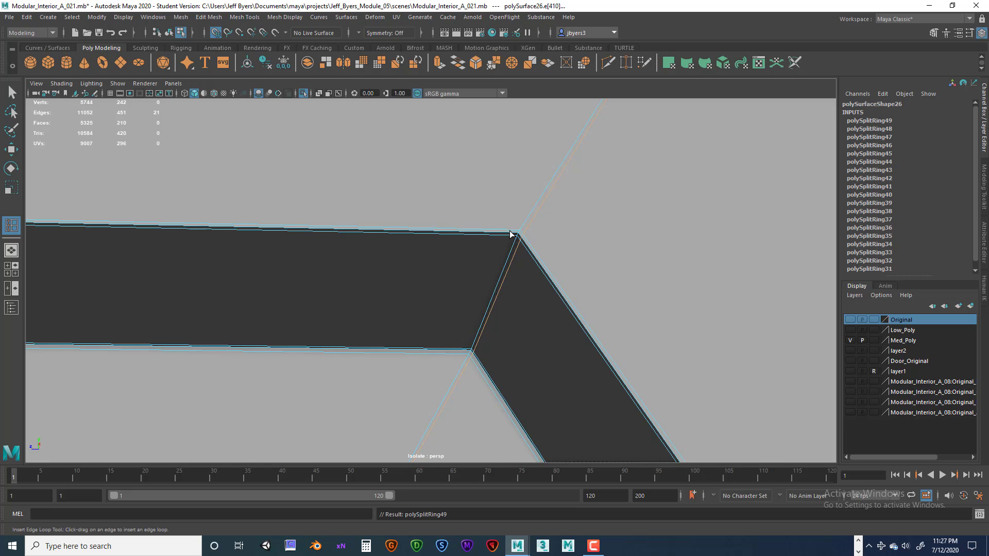
pyautogui.click(513, 231)
# Step: Insert two support edge loops flanking the crease at the last bend, beside the trim's short end section
pyautogui.scroll(-6, 502, 283)
pyautogui.keyDown('alt'); pyautogui.moveTo(497, 293); pyautogui.dragTo(509, 324); pyautogui.keyUp('alt')
pyautogui.keyDown('alt'); pyautogui.moveTo(510, 324); pyautogui.dragTo(500, 295, button='middle'); pyautogui.keyUp('alt')
pyautogui.scroll(6, 580, 289)
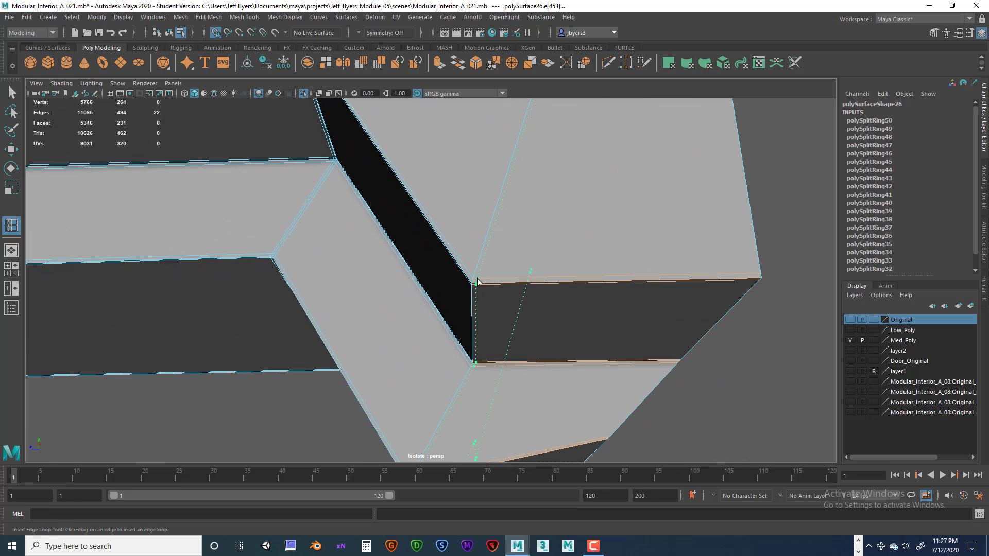
pyautogui.click(477, 282)
pyautogui.click(468, 275)
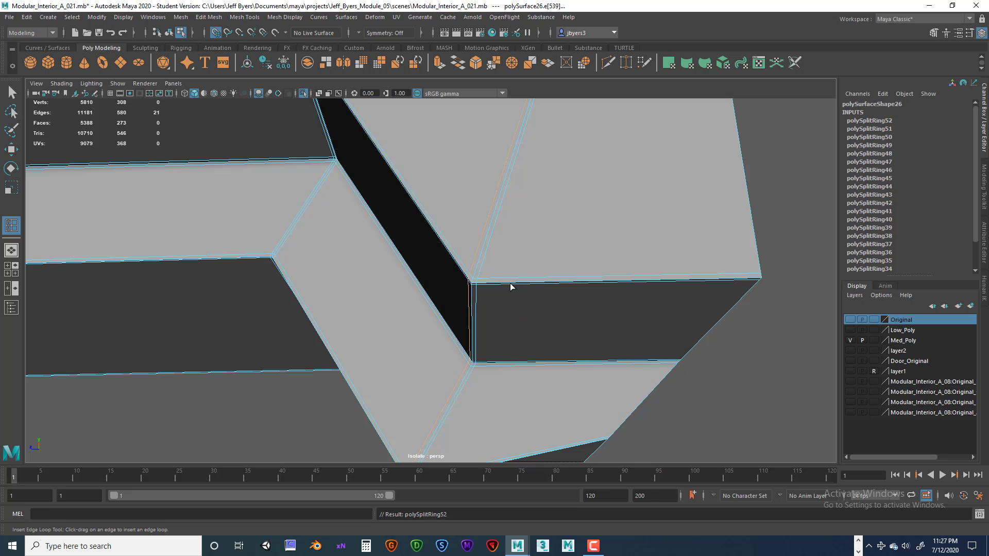
# Step: Insert one support edge loop close to the open border at the trim's short end
pyautogui.scroll(-4, 546, 292)
pyautogui.keyDown('alt'); pyautogui.moveTo(572, 297); pyautogui.dragTo(553, 301); pyautogui.keyUp('alt')
pyautogui.scroll(5, 459, 307)
pyautogui.scroll(-3, 486, 260)
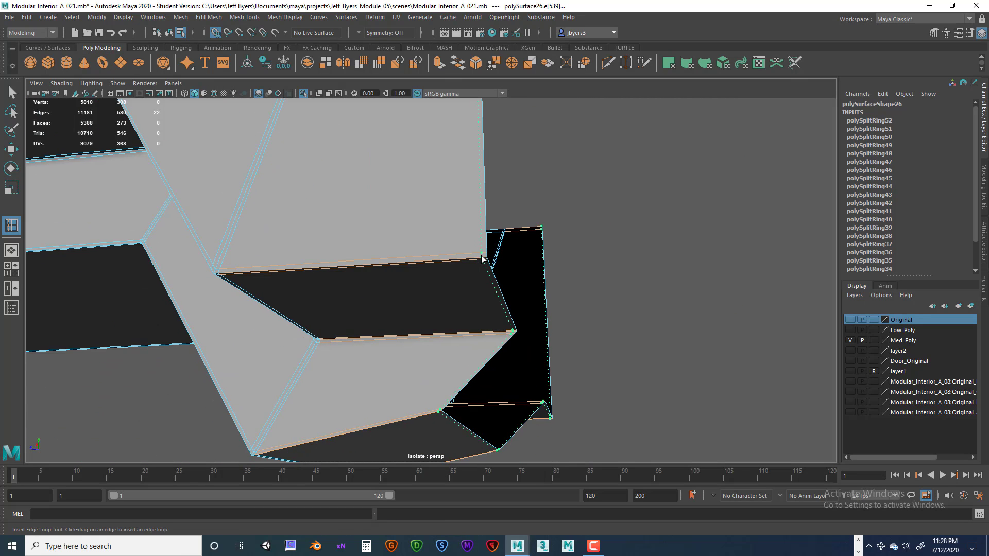
pyautogui.click(482, 259)
# Step: Examine the trim's upper edges, inner side and full length for places that still need support loops
pyautogui.keyDown('alt'); pyautogui.moveTo(509, 269); pyautogui.dragTo(514, 297); pyautogui.keyUp('alt')
pyautogui.scroll(-5, 502, 289)
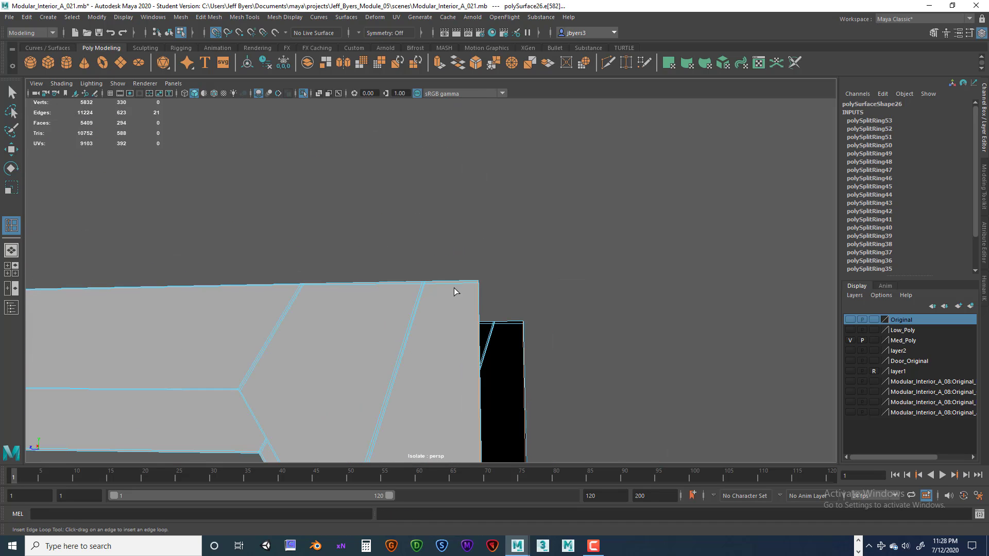
pyautogui.keyDown('alt'); pyautogui.moveTo(376, 283); pyautogui.dragTo(451, 289); pyautogui.keyUp('alt')
pyautogui.keyDown('alt'); pyautogui.moveTo(450, 290); pyautogui.dragTo(447, 221, button='middle'); pyautogui.keyUp('alt')
pyautogui.keyDown('alt'); pyautogui.moveTo(460, 305); pyautogui.dragTo(457, 311, button='right'); pyautogui.keyUp('alt')
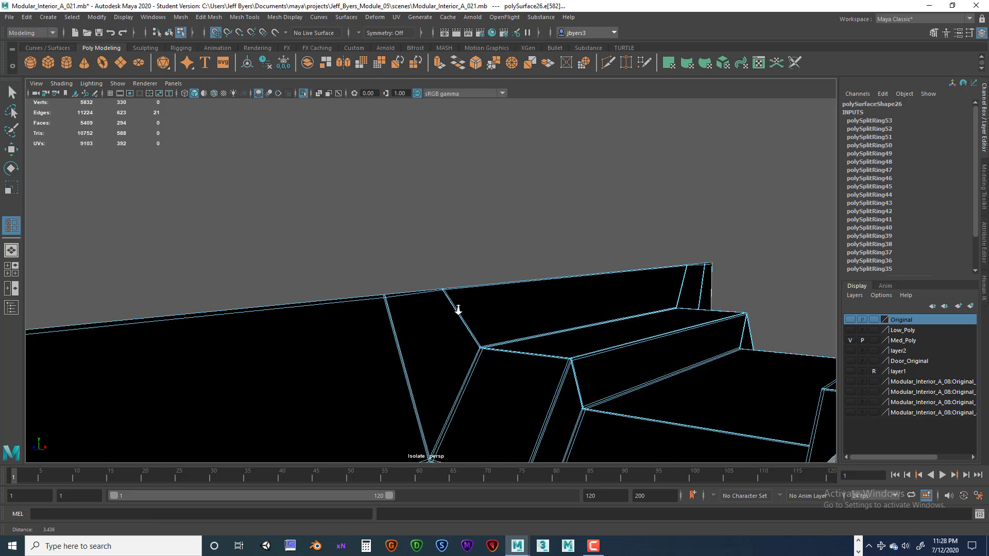
pyautogui.keyDown('alt'); pyautogui.moveTo(457, 311); pyautogui.dragTo(345, 302); pyautogui.keyUp('alt')
pyautogui.keyDown('alt'); pyautogui.moveTo(345, 302); pyautogui.dragTo(412, 342, button='right'); pyautogui.keyUp('alt')
pyautogui.keyDown('alt'); pyautogui.moveTo(417, 342); pyautogui.dragTo(434, 307, button='middle'); pyautogui.keyUp('alt')
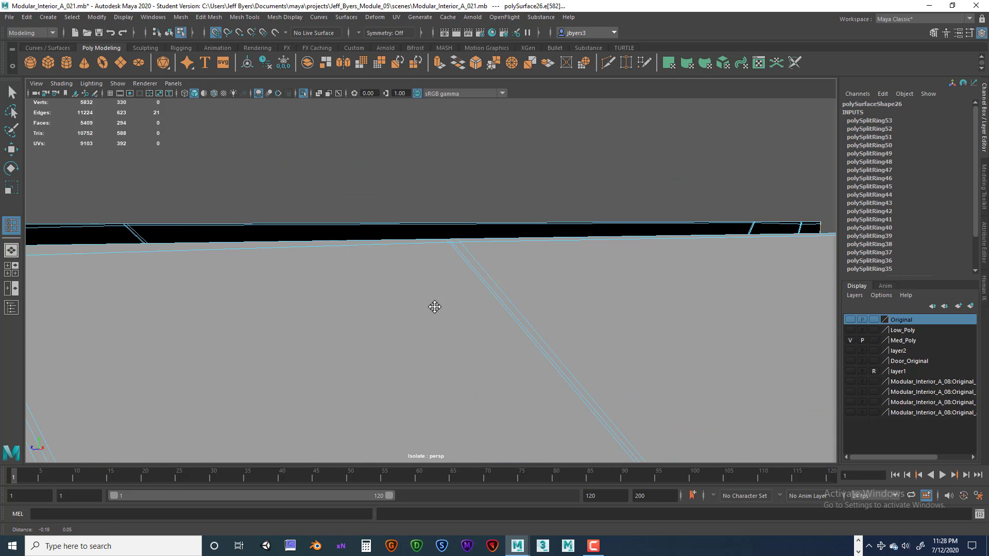
pyautogui.keyDown('alt'); pyautogui.moveTo(461, 314); pyautogui.dragTo(334, 340); pyautogui.keyUp('alt')
pyautogui.scroll(-5, 344, 342)
pyautogui.keyDown('alt'); pyautogui.moveTo(381, 347); pyautogui.dragTo(444, 310, button='middle'); pyautogui.keyUp('alt')
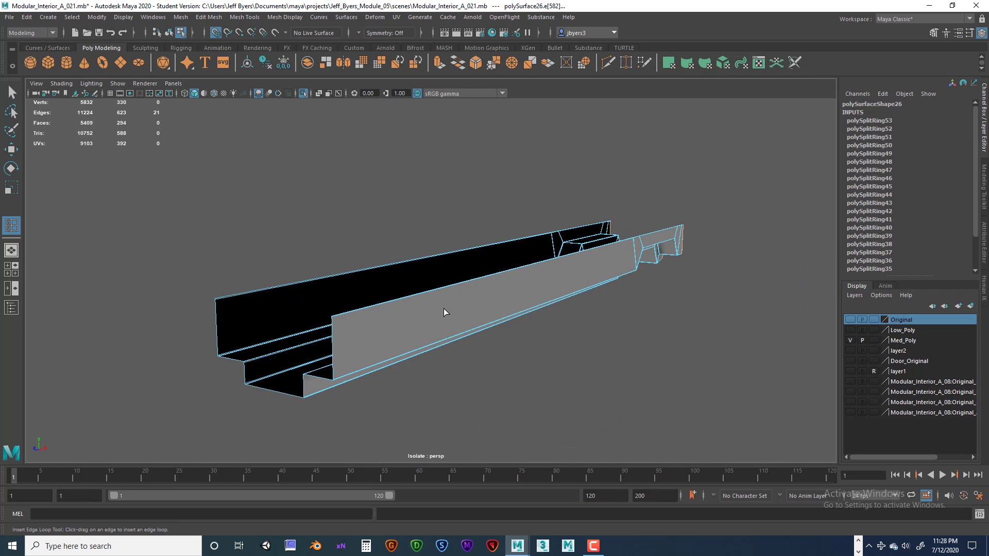
# Step: Insert one support edge loop close to the open border at the far end of the trim's long straight section
pyautogui.keyDown('alt'); pyautogui.moveTo(443, 308); pyautogui.dragTo(413, 301); pyautogui.keyUp('alt')
pyautogui.keyDown('alt'); pyautogui.moveTo(413, 301); pyautogui.dragTo(390, 327, button='middle'); pyautogui.keyUp('alt')
pyautogui.scroll(5, 438, 333)
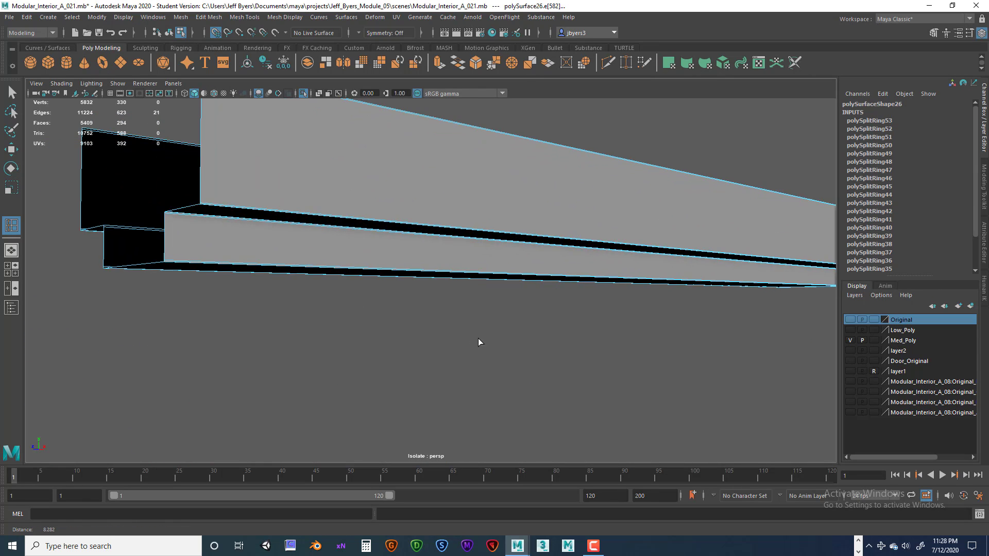
pyautogui.keyDown('alt'); pyautogui.moveTo(278, 268); pyautogui.dragTo(406, 316, button='middle'); pyautogui.keyUp('alt')
pyautogui.keyDown('alt'); pyautogui.moveTo(407, 317); pyautogui.dragTo(461, 319, button='right'); pyautogui.keyUp('alt')
pyautogui.keyDown('alt'); pyautogui.moveTo(446, 312); pyautogui.dragTo(259, 311, button='middle'); pyautogui.keyUp('alt')
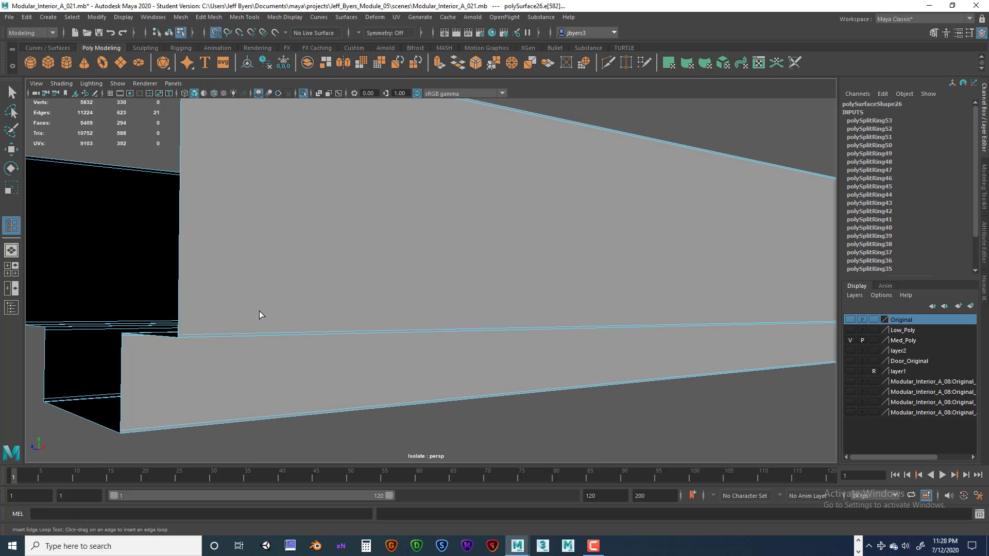
pyautogui.click(183, 335)
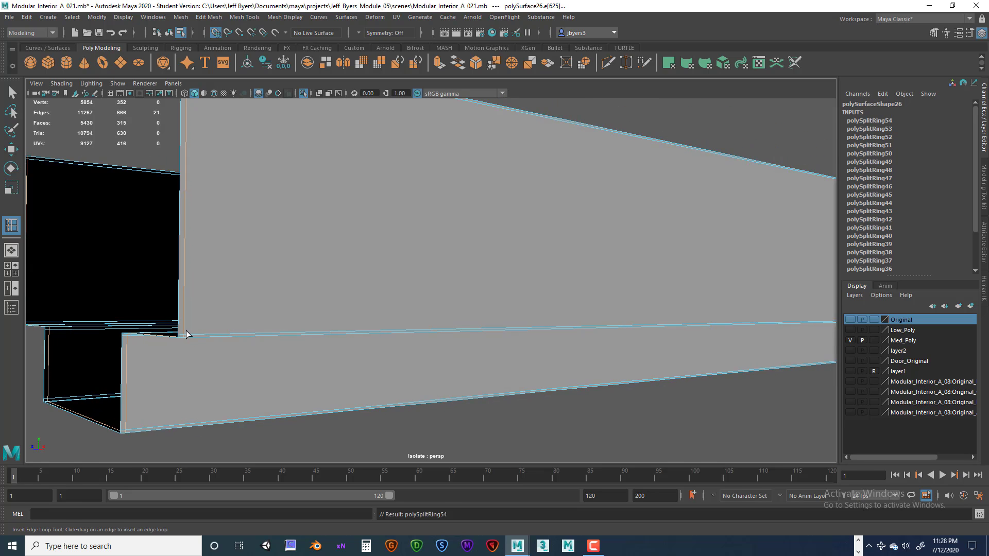
# Step: Leave the Insert Edge Loop tool, turn on smooth mesh preview for the trim piece and clear the selection
pyautogui.scroll(-5, 357, 338)
pyautogui.keyDown('alt'); pyautogui.moveTo(357, 338); pyautogui.dragTo(328, 342); pyautogui.keyUp('alt')
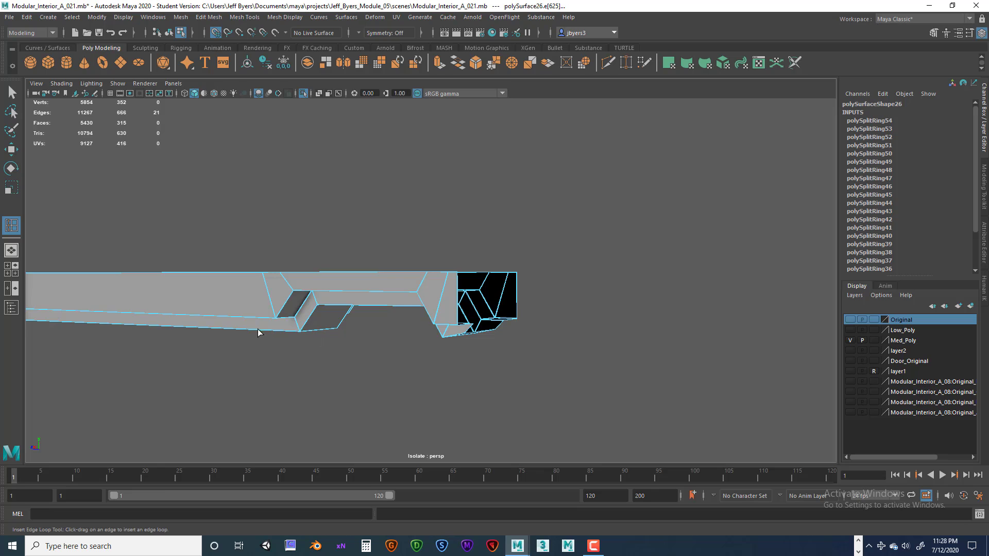
pyautogui.keyDown('alt'); pyautogui.moveTo(257, 329); pyautogui.dragTo(270, 319); pyautogui.keyUp('alt')
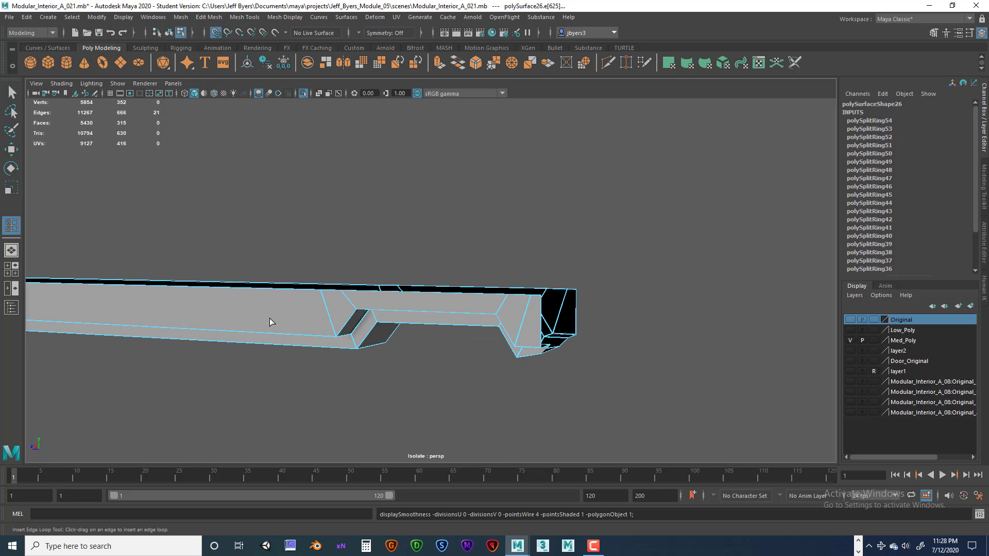
pyautogui.moveTo(363, 323)
pyautogui.keyDown('alt'); pyautogui.mouseDown()
pyautogui.moveTo(364, 302)
pyautogui.moveTo(372, 313)
pyautogui.mouseUp(); pyautogui.keyUp('alt')
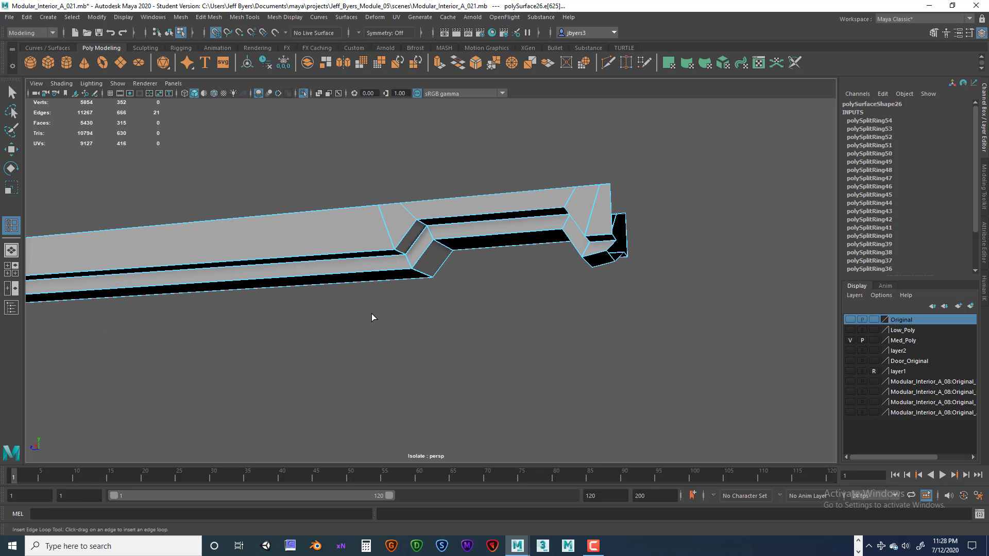
pyautogui.moveTo(365, 262); pyautogui.dragTo(355, 346, button='right')
pyautogui.press('q')
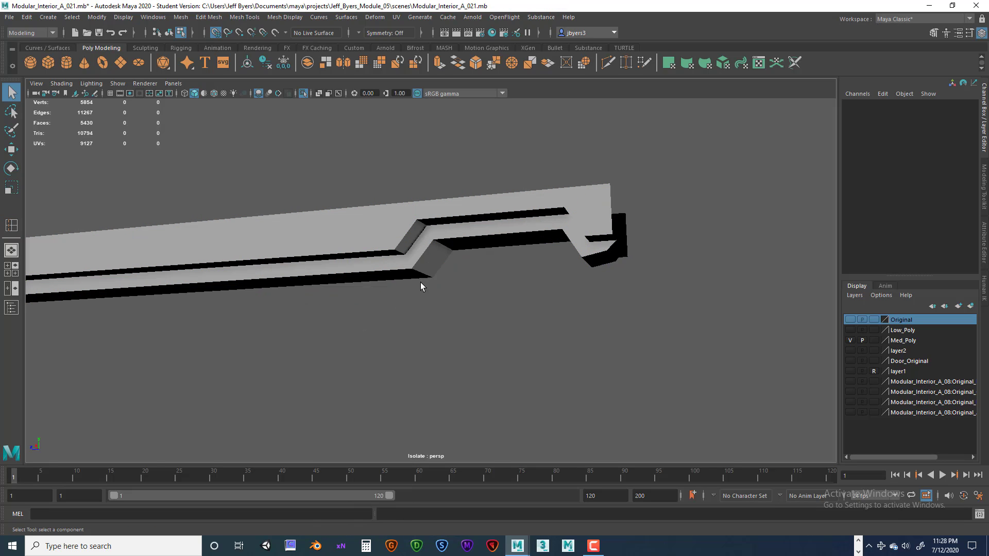
pyautogui.click(417, 244)
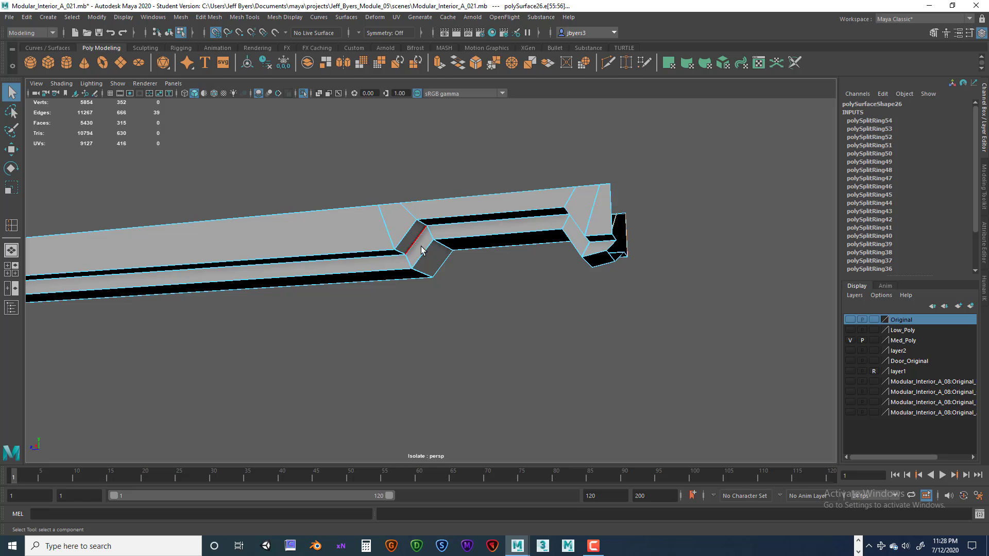
pyautogui.press('3')
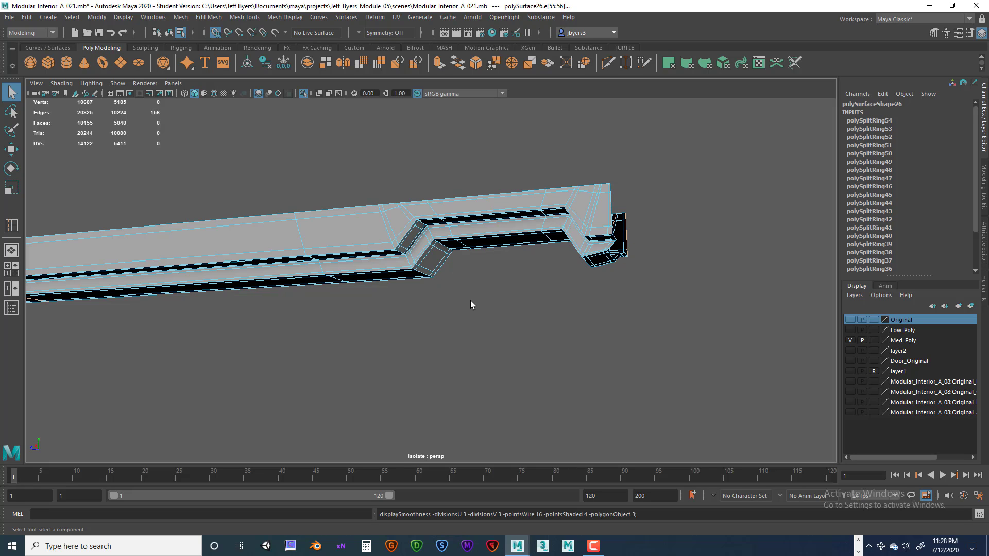
pyautogui.click(475, 281)
pyautogui.moveTo(420, 250); pyautogui.dragTo(421, 265, button='right')
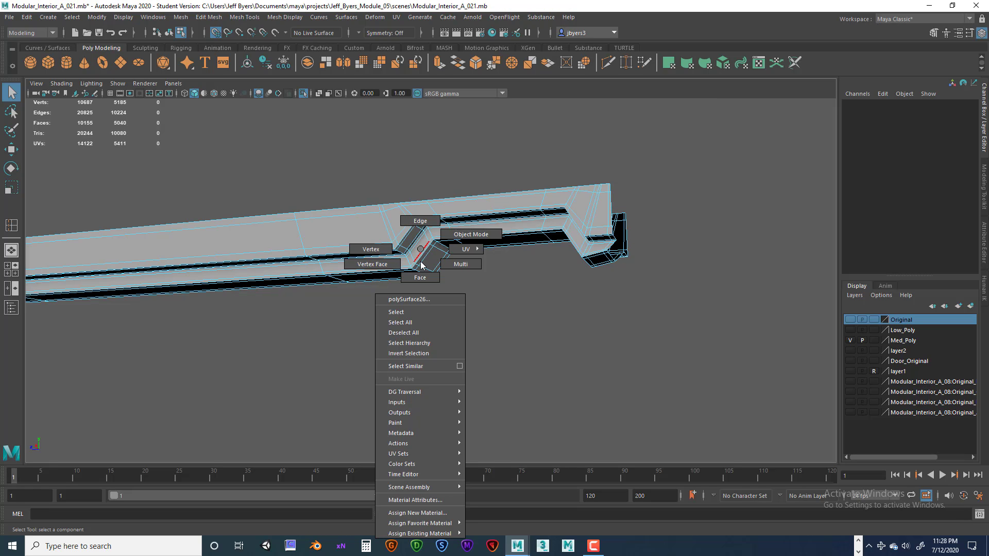
pyautogui.moveTo(416, 307); pyautogui.dragTo(416, 310, button='right')
pyautogui.click(485, 304)
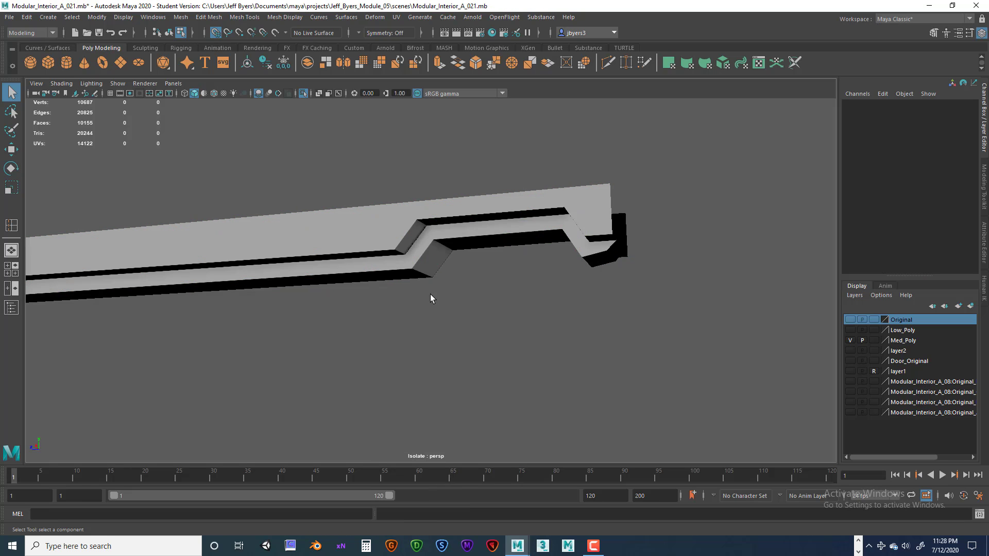
# Step: Examine the smoothed trim from several sides, checking the bends, recesses and open ends for shading problems
pyautogui.keyDown('alt'); pyautogui.moveTo(430, 294); pyautogui.dragTo(372, 250); pyautogui.keyUp('alt')
pyautogui.scroll(-5, 373, 250)
pyautogui.keyDown('alt'); pyautogui.moveTo(373, 251); pyautogui.dragTo(370, 376, button='middle'); pyautogui.keyUp('alt')
pyautogui.keyDown('alt'); pyautogui.moveTo(370, 375); pyautogui.dragTo(507, 397, button='right'); pyautogui.keyUp('alt')
pyautogui.keyDown('alt'); pyautogui.moveTo(360, 443); pyautogui.dragTo(388, 343, button='middle'); pyautogui.keyUp('alt')
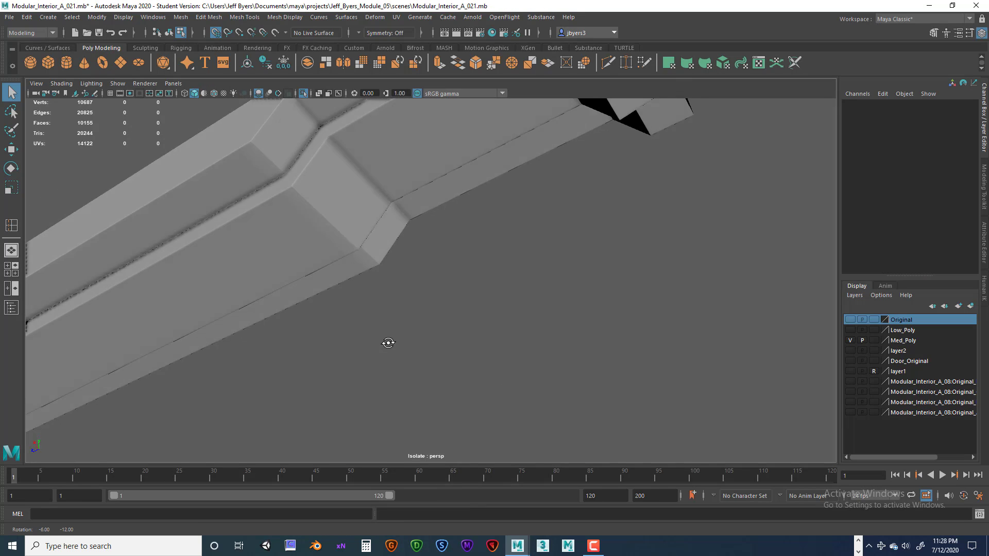
pyautogui.keyDown('alt'); pyautogui.moveTo(388, 343); pyautogui.dragTo(484, 357); pyautogui.keyUp('alt')
pyautogui.keyDown('alt'); pyautogui.moveTo(484, 358); pyautogui.dragTo(515, 366, button='right'); pyautogui.keyUp('alt')
pyautogui.keyDown('alt'); pyautogui.moveTo(379, 338); pyautogui.dragTo(549, 307, button='middle'); pyautogui.keyUp('alt')
pyautogui.keyDown('alt'); pyautogui.moveTo(549, 307); pyautogui.dragTo(526, 305); pyautogui.keyUp('alt')
pyautogui.keyDown('alt'); pyautogui.moveTo(526, 306); pyautogui.dragTo(521, 302, button='middle'); pyautogui.keyUp('alt')
pyautogui.keyDown('alt'); pyautogui.moveTo(521, 301); pyautogui.dragTo(373, 319); pyautogui.keyUp('alt')
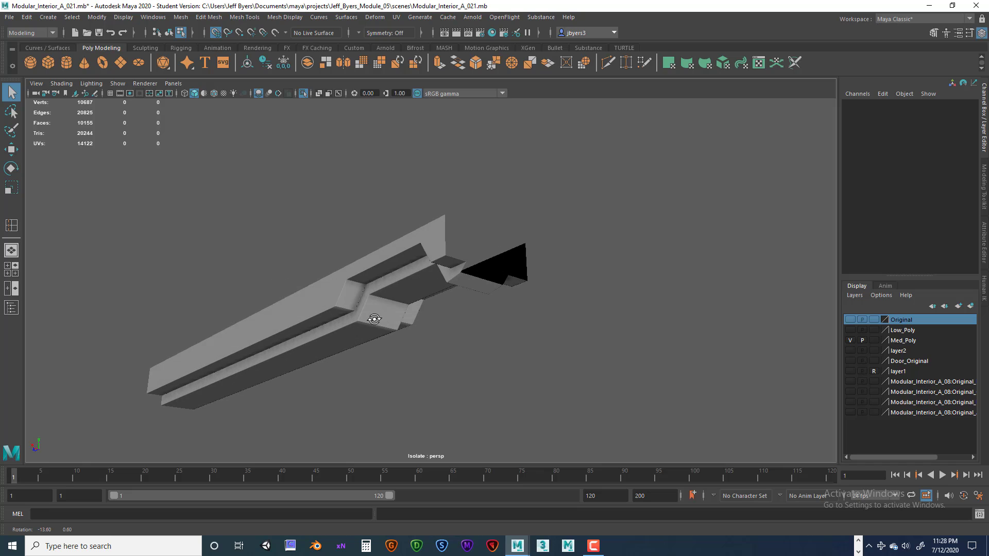
pyautogui.scroll(-4, 379, 326)
pyautogui.keyDown('alt'); pyautogui.moveTo(380, 331); pyautogui.dragTo(393, 270, button='middle'); pyautogui.keyUp('alt')
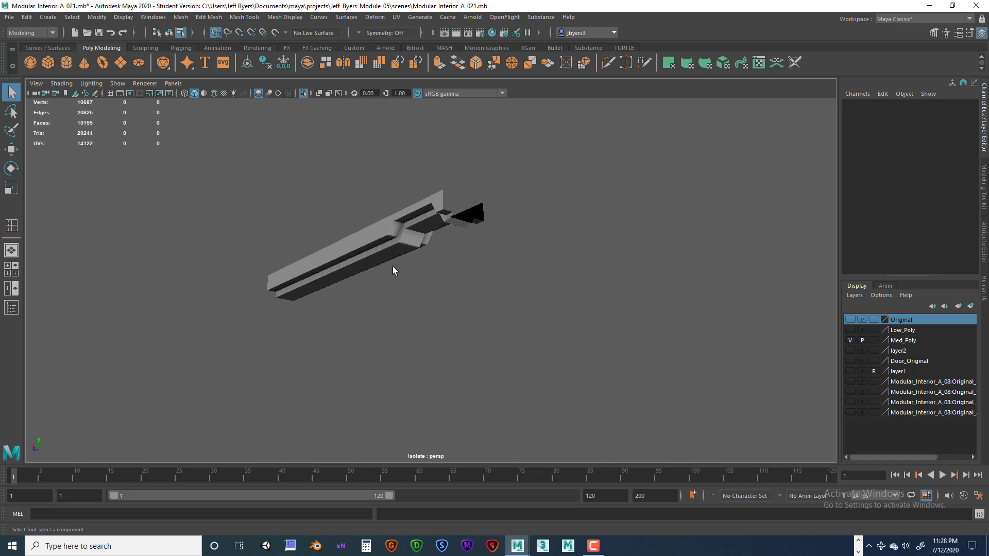
# Step: Exit isolate view to show the full modular set and switch the narrow wall column to object mode
pyautogui.hotkey('ctrl', '1')
pyautogui.keyDown('alt'); pyautogui.moveTo(393, 267); pyautogui.dragTo(406, 295); pyautogui.keyUp('alt')
pyautogui.keyDown('alt'); pyautogui.moveTo(370, 289); pyautogui.dragTo(339, 279, button='middle'); pyautogui.keyUp('alt')
pyautogui.keyDown('alt'); pyautogui.moveTo(339, 279); pyautogui.dragTo(425, 458); pyautogui.keyUp('alt')
pyautogui.keyDown('alt'); pyautogui.moveTo(410, 395); pyautogui.dragTo(398, 390); pyautogui.keyUp('alt')
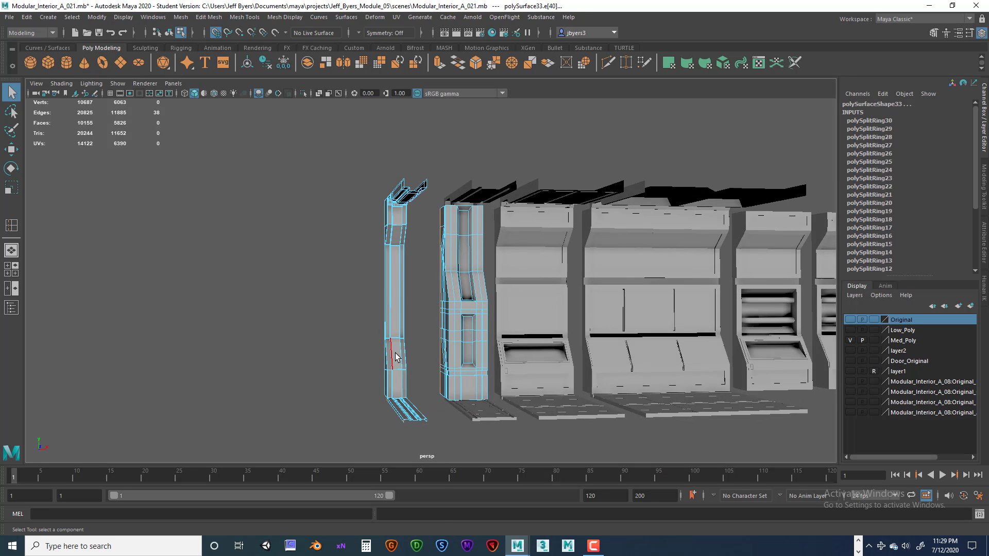
pyautogui.moveTo(396, 353); pyautogui.dragTo(379, 325, button='right')
pyautogui.keyDown('alt'); pyautogui.moveTo(407, 352); pyautogui.dragTo(416, 350); pyautogui.keyUp('alt')
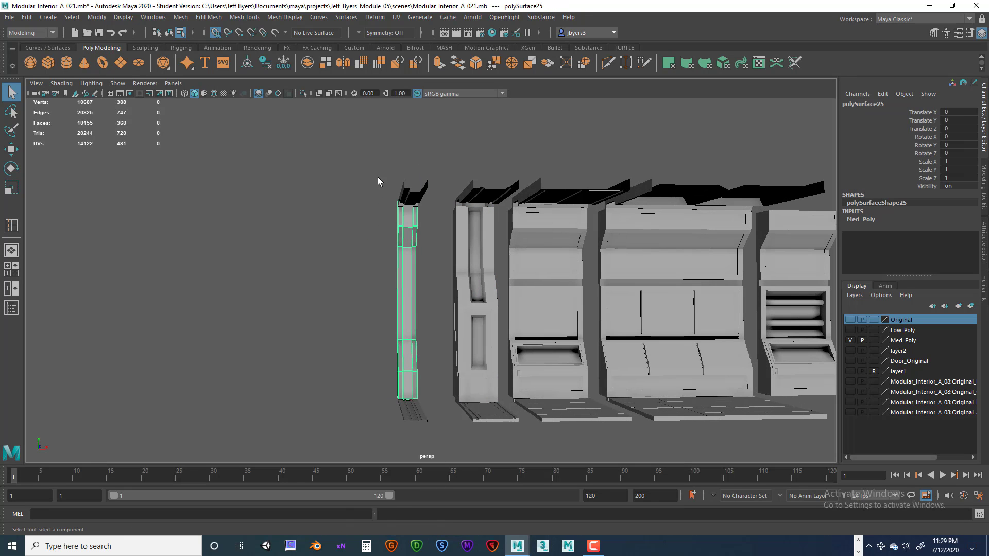
# Step: Select the narrow floor strip below the column and switch it to object mode
pyautogui.click(419, 422)
pyautogui.keyDown('alt'); pyautogui.moveTo(419, 422); pyautogui.dragTo(381, 386); pyautogui.keyUp('alt')
pyautogui.moveTo(387, 382); pyautogui.dragTo(376, 326, button='right')
pyautogui.keyDown('alt'); pyautogui.moveTo(420, 370); pyautogui.dragTo(373, 389); pyautogui.keyUp('alt')
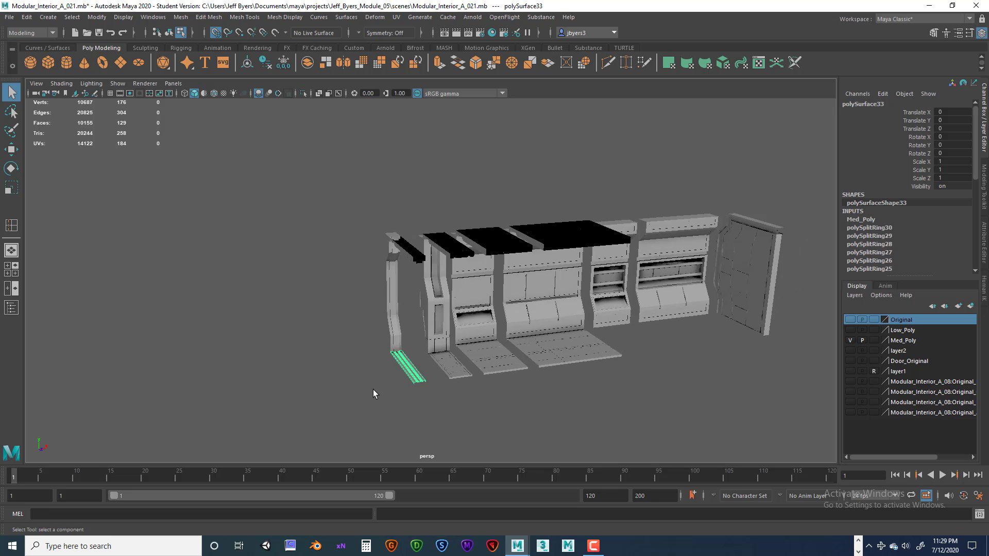
# Step: Select the whole narrow segment, with its ceiling trim, column and floor strip, and switch to object selection mode
pyautogui.keyDown('alt'); pyautogui.moveTo(373, 389); pyautogui.dragTo(570, 404, button='right'); pyautogui.keyUp('alt')
pyautogui.keyDown('alt'); pyautogui.moveTo(570, 403); pyautogui.dragTo(490, 368); pyautogui.keyUp('alt')
pyautogui.moveTo(333, 184); pyautogui.dragTo(416, 461)
pyautogui.keyDown('alt'); pyautogui.moveTo(421, 422); pyautogui.dragTo(407, 396); pyautogui.keyUp('alt')
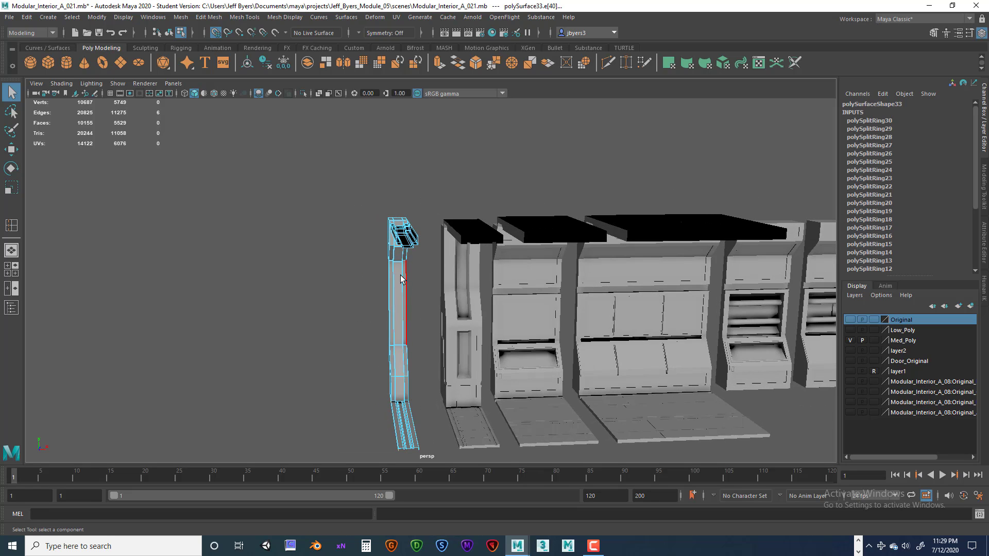
pyautogui.click(169, 33)
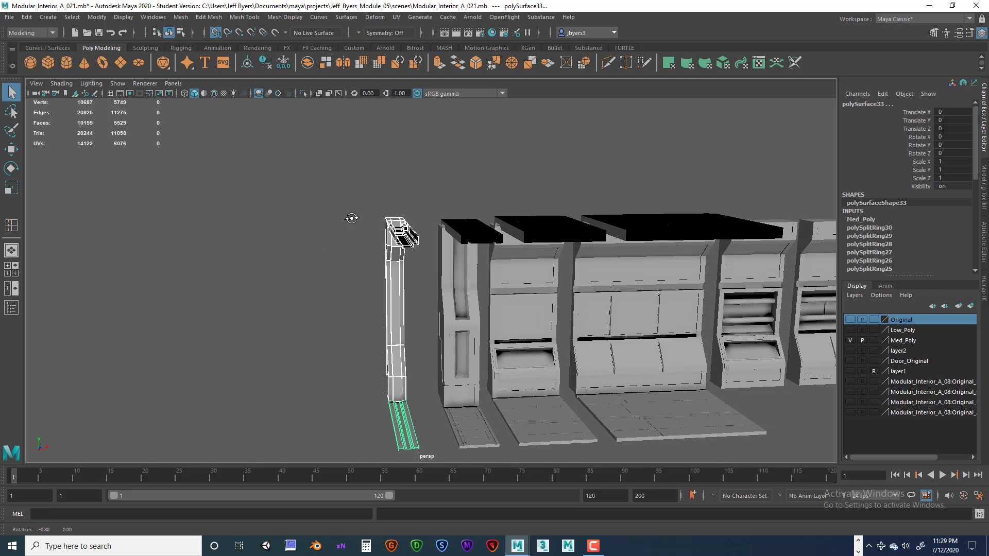
# Step: Turn on smooth preview for the narrow segment's ceiling trim, column and floor strip, then clear the selection
pyautogui.keyDown('alt'); pyautogui.moveTo(348, 218); pyautogui.dragTo(319, 157, button='middle'); pyautogui.keyUp('alt')
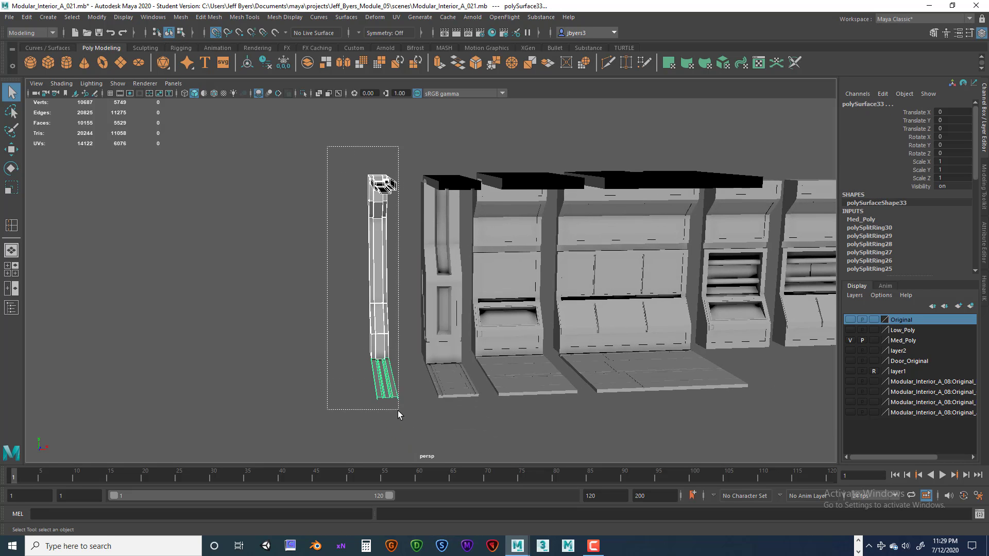
pyautogui.keyDown('alt'); pyautogui.moveTo(376, 399); pyautogui.dragTo(409, 401); pyautogui.keyUp('alt')
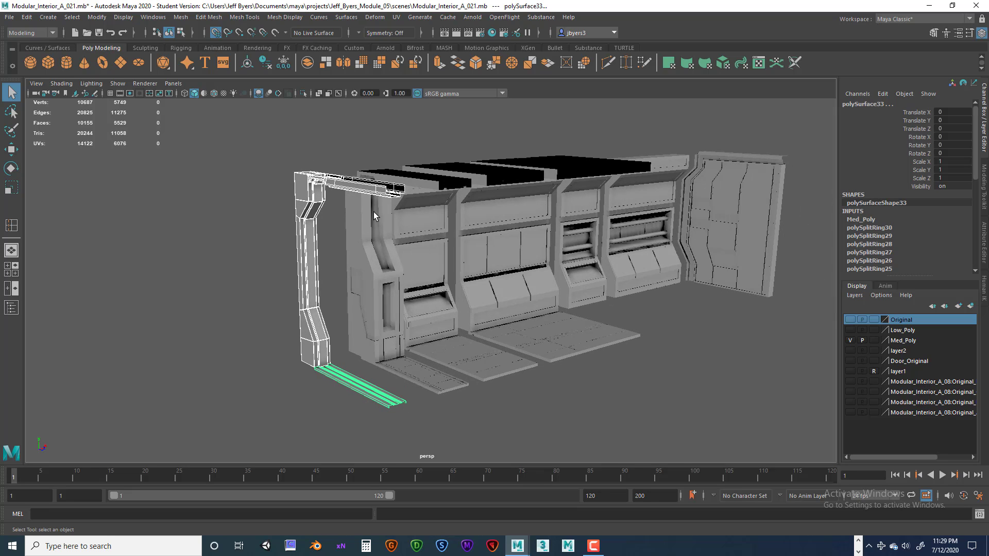
pyautogui.keyDown('alt'); pyautogui.moveTo(486, 274); pyautogui.dragTo(474, 270); pyautogui.keyUp('alt')
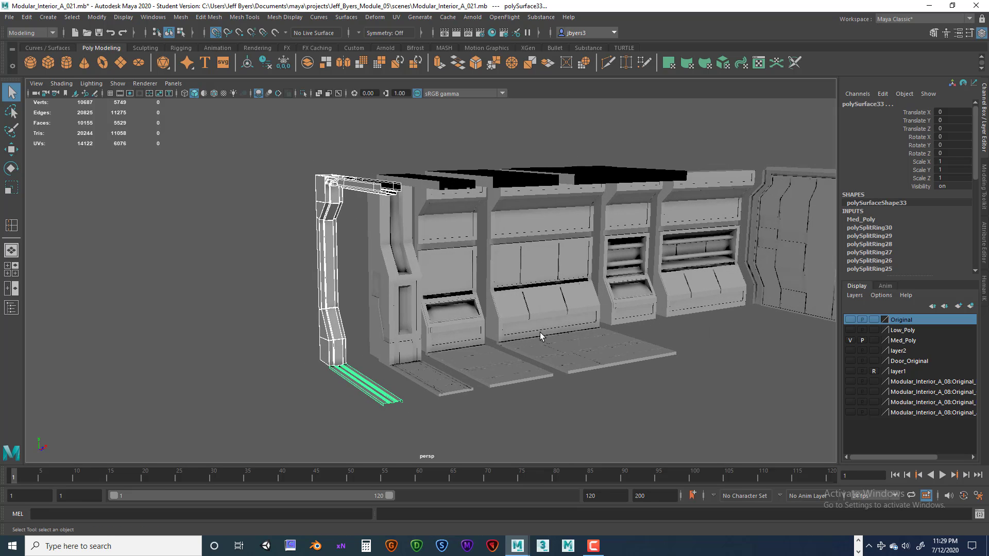
pyautogui.click(420, 422)
# Step: Examine the smoothed narrow segment's floor strip, column base and ceiling trim for shading problems along bends and open ends
pyautogui.scroll(5, 371, 395)
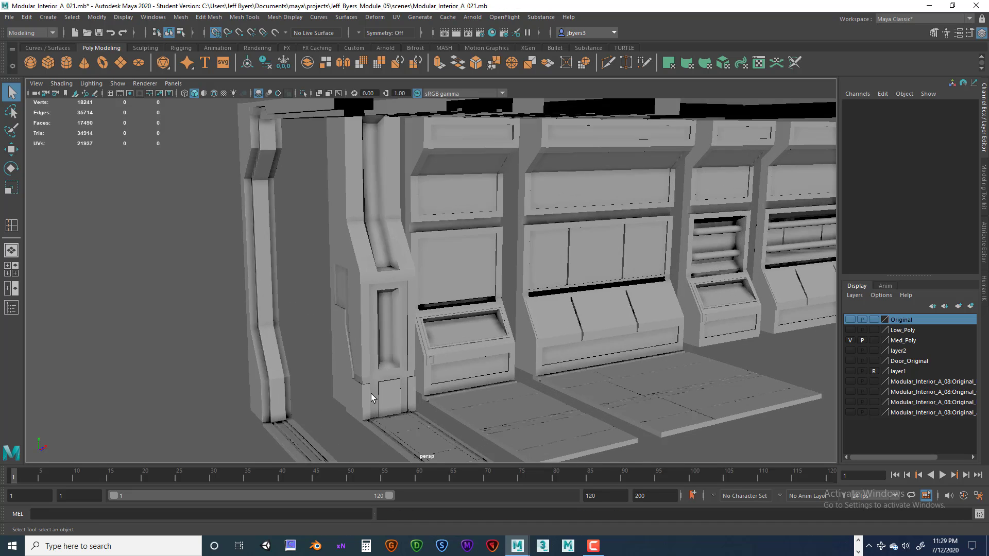
pyautogui.scroll(2, 370, 394)
pyautogui.keyDown('alt'); pyautogui.moveTo(307, 384); pyautogui.dragTo(371, 289); pyautogui.keyUp('alt')
pyautogui.keyDown('alt'); pyautogui.moveTo(371, 289); pyautogui.dragTo(453, 239, button='middle'); pyautogui.keyUp('alt')
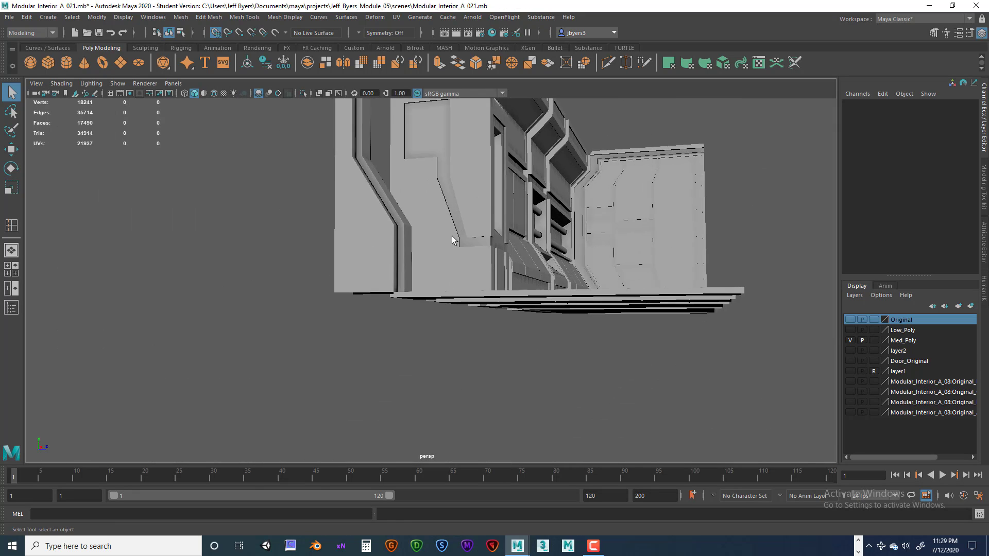
pyautogui.keyDown('alt'); pyautogui.moveTo(453, 238); pyautogui.dragTo(395, 299); pyautogui.keyUp('alt')
pyautogui.scroll(5, 394, 299)
pyautogui.keyDown('alt'); pyautogui.moveTo(413, 304); pyautogui.dragTo(465, 323); pyautogui.keyUp('alt')
pyautogui.keyDown('alt'); pyautogui.moveTo(465, 323); pyautogui.dragTo(540, 309, button='right'); pyautogui.keyUp('alt')
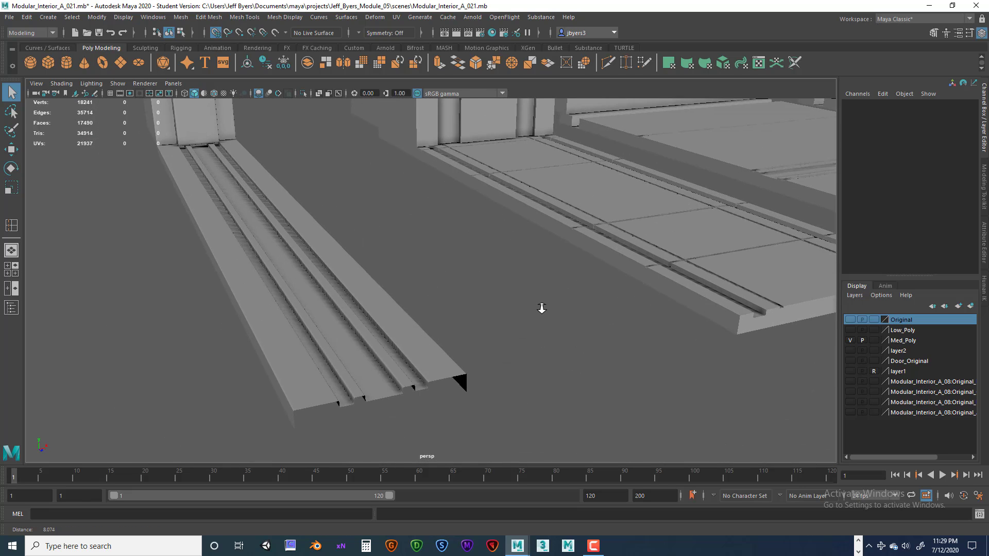
pyautogui.keyDown('alt'); pyautogui.moveTo(541, 309); pyautogui.dragTo(541, 277); pyautogui.keyUp('alt')
pyautogui.keyDown('alt'); pyautogui.moveTo(541, 277); pyautogui.dragTo(387, 276, button='middle'); pyautogui.keyUp('alt')
pyautogui.keyDown('alt'); pyautogui.moveTo(387, 280); pyautogui.dragTo(399, 296); pyautogui.keyUp('alt')
pyautogui.keyDown('alt'); pyautogui.moveTo(396, 294); pyautogui.dragTo(385, 267, button='middle'); pyautogui.keyUp('alt')
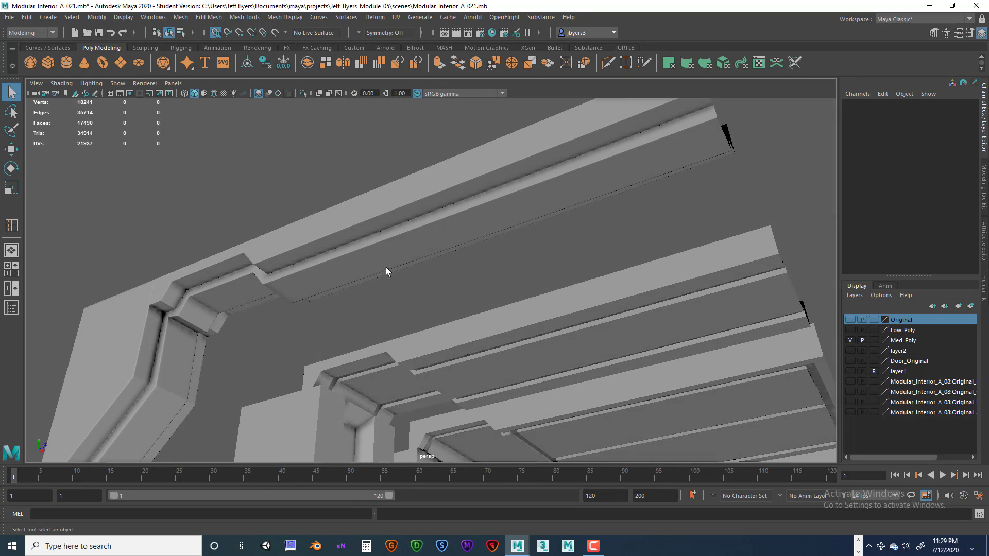
# Step: Inspect the narrow ceiling trim's edge loops and compare them with the wider neighbouring column's recessed side panel
pyautogui.click(381, 239)
pyautogui.keyDown('alt'); pyautogui.moveTo(381, 239); pyautogui.dragTo(365, 270); pyautogui.keyUp('alt')
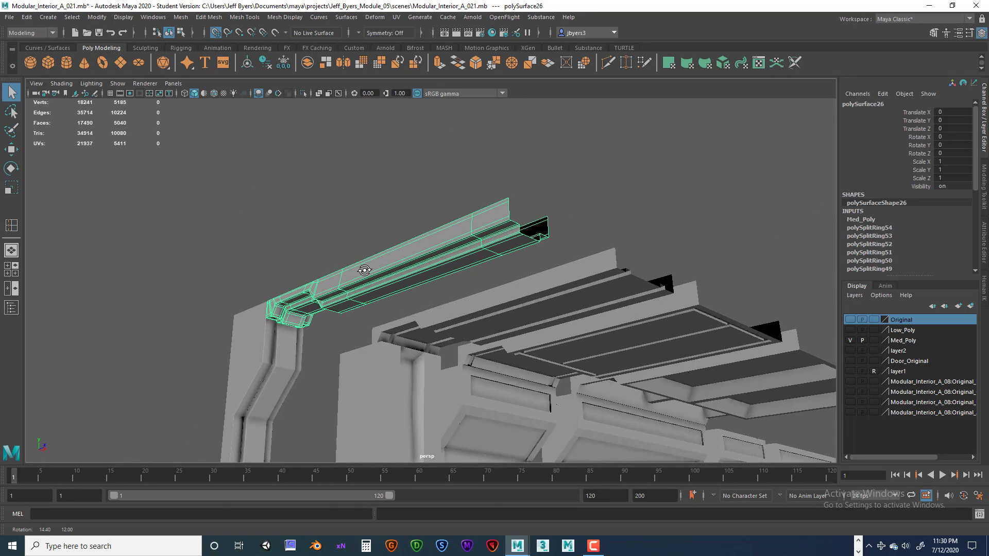
pyautogui.keyDown('alt'); pyautogui.moveTo(365, 272); pyautogui.dragTo(437, 305, button='right'); pyautogui.keyUp('alt')
pyautogui.keyDown('alt'); pyautogui.moveTo(438, 304); pyautogui.dragTo(314, 277, button='middle'); pyautogui.keyUp('alt')
pyautogui.keyDown('alt'); pyautogui.moveTo(313, 277); pyautogui.dragTo(404, 307); pyautogui.keyUp('alt')
pyautogui.click(468, 280)
pyautogui.click(363, 338)
pyautogui.keyDown('alt'); pyautogui.moveTo(326, 325); pyautogui.dragTo(404, 280, button='right'); pyautogui.keyUp('alt')
pyautogui.keyDown('alt'); pyautogui.moveTo(403, 280); pyautogui.dragTo(435, 272, button='middle'); pyautogui.keyUp('alt')
pyautogui.scroll(5, 434, 271)
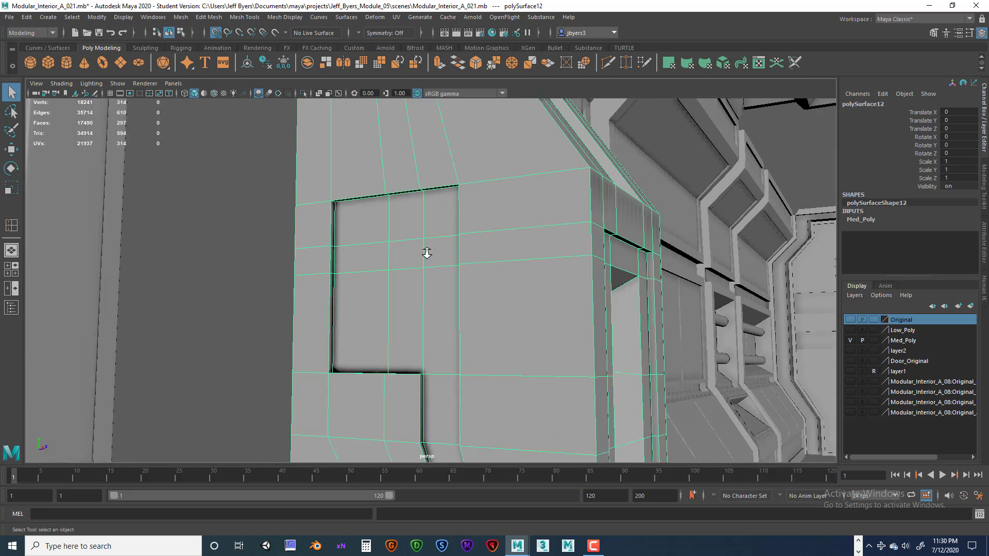
pyautogui.keyDown('alt'); pyautogui.moveTo(451, 311); pyautogui.dragTo(613, 305); pyautogui.keyUp('alt')
pyautogui.scroll(-7, 530, 301)
pyautogui.keyDown('alt'); pyautogui.moveTo(530, 299); pyautogui.dragTo(517, 322); pyautogui.keyUp('alt')
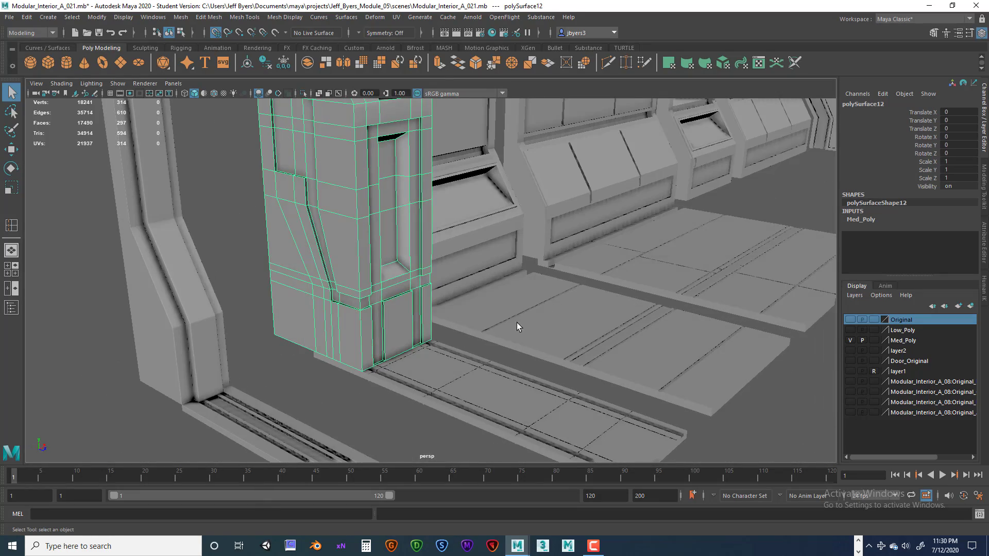
# Step: Inspect the neighbouring floor panel and column, and check the smoothed narrow column's upper bend beneath the ceiling trim
pyautogui.click(431, 401)
pyautogui.keyDown('alt'); pyautogui.moveTo(495, 399); pyautogui.dragTo(409, 372); pyautogui.keyUp('alt')
pyautogui.scroll(-3, 474, 390)
pyautogui.scroll(-2, 473, 390)
pyautogui.keyDown('alt'); pyautogui.moveTo(378, 236); pyautogui.dragTo(378, 343, button='middle'); pyautogui.keyUp('alt')
pyautogui.scroll(4, 378, 343)
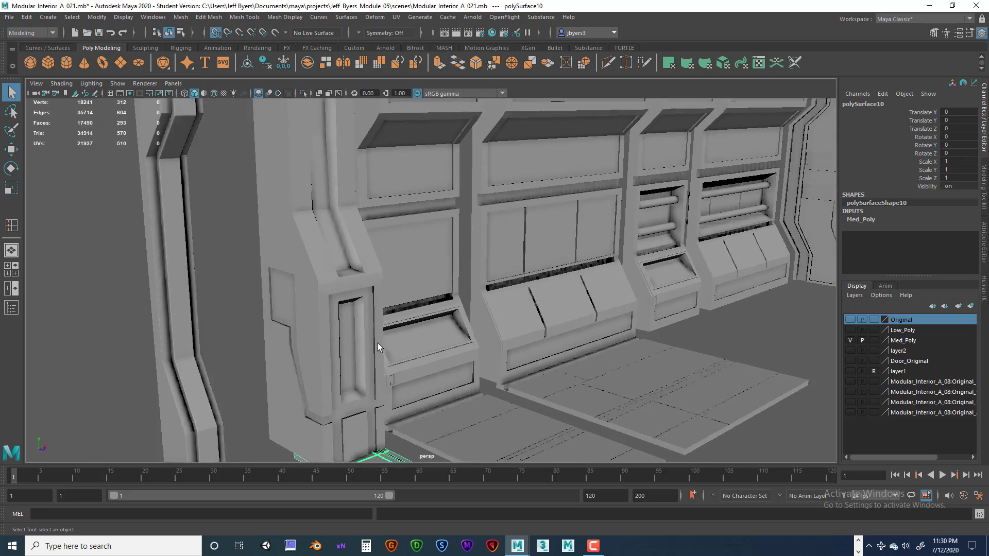
pyautogui.keyDown('alt'); pyautogui.moveTo(355, 307); pyautogui.dragTo(431, 403, button='middle'); pyautogui.keyUp('alt')
pyautogui.keyDown('alt'); pyautogui.moveTo(430, 404); pyautogui.dragTo(431, 391); pyautogui.keyUp('alt')
pyautogui.keyDown('alt'); pyautogui.moveTo(328, 312); pyautogui.dragTo(391, 316); pyautogui.keyUp('alt')
pyautogui.click(338, 310)
pyautogui.keyDown('alt'); pyautogui.moveTo(390, 315); pyautogui.dragTo(530, 338, button='right'); pyautogui.keyUp('alt')
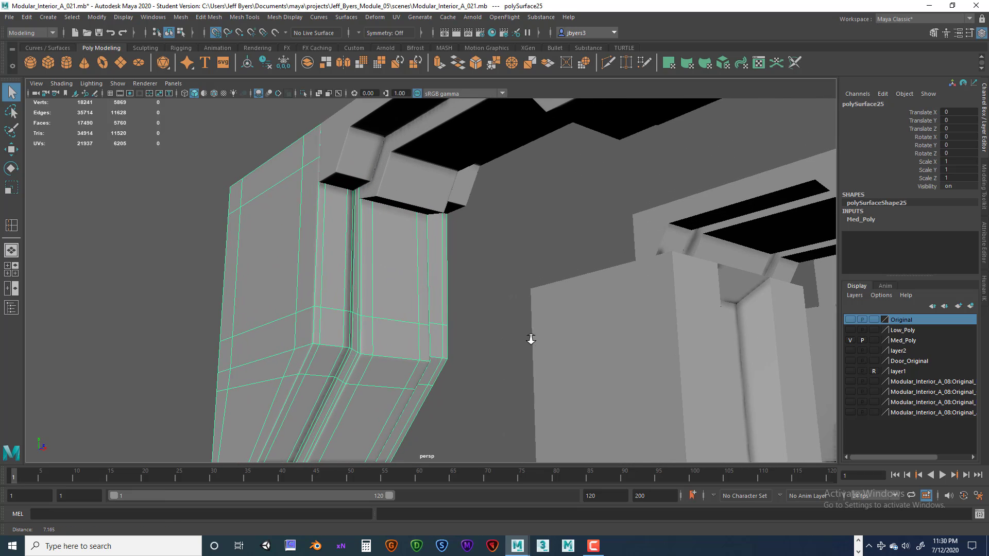
pyautogui.keyDown('alt'); pyautogui.moveTo(443, 323); pyautogui.dragTo(359, 338); pyautogui.keyUp('alt')
pyautogui.scroll(-10, 361, 333)
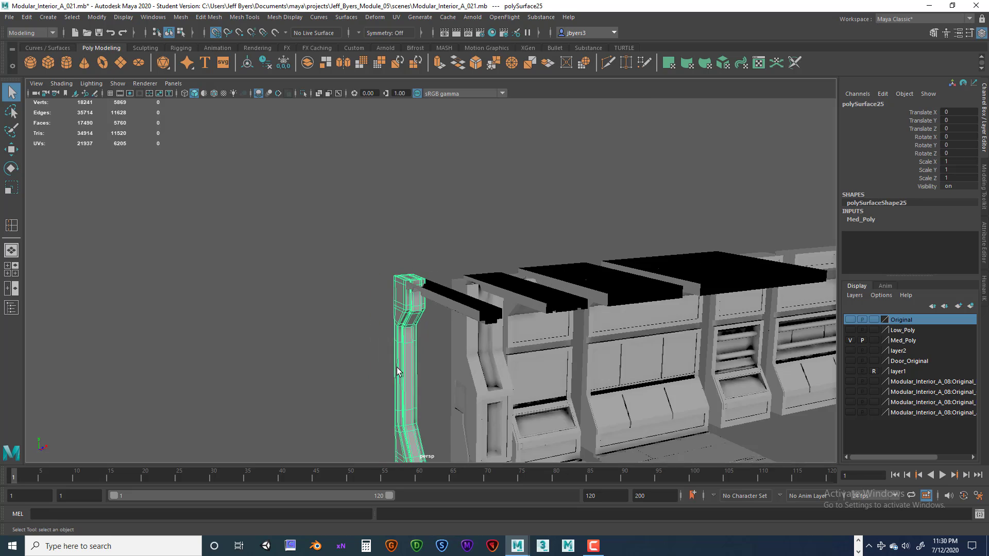
# Step: Select the whole narrow segment and turn off its smooth preview
pyautogui.keyDown('alt'); pyautogui.moveTo(367, 265); pyautogui.dragTo(381, 281); pyautogui.keyUp('alt')
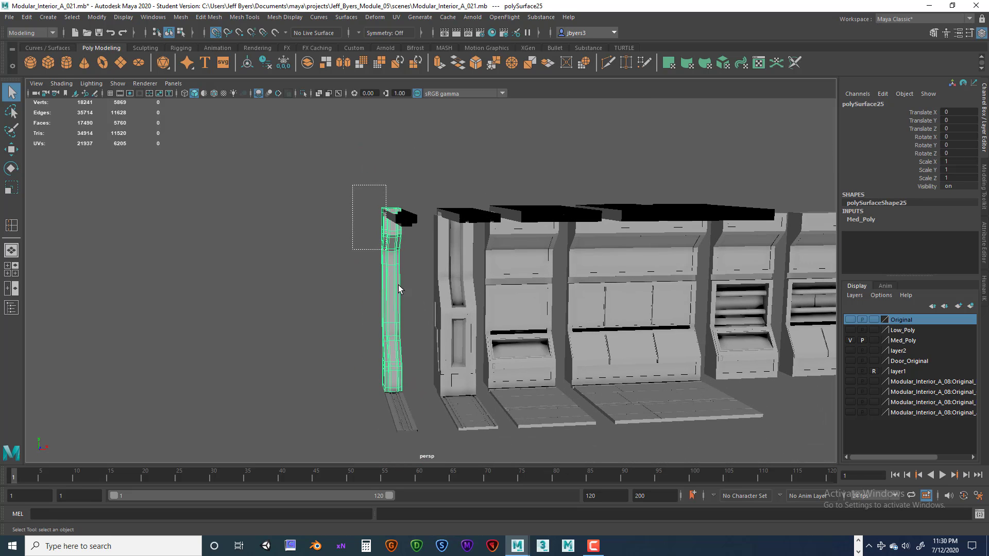
pyautogui.moveTo(421, 441); pyautogui.dragTo(422, 441)
pyautogui.keyDown('alt'); pyautogui.moveTo(432, 407); pyautogui.dragTo(488, 386); pyautogui.keyUp('alt')
pyautogui.press('1')
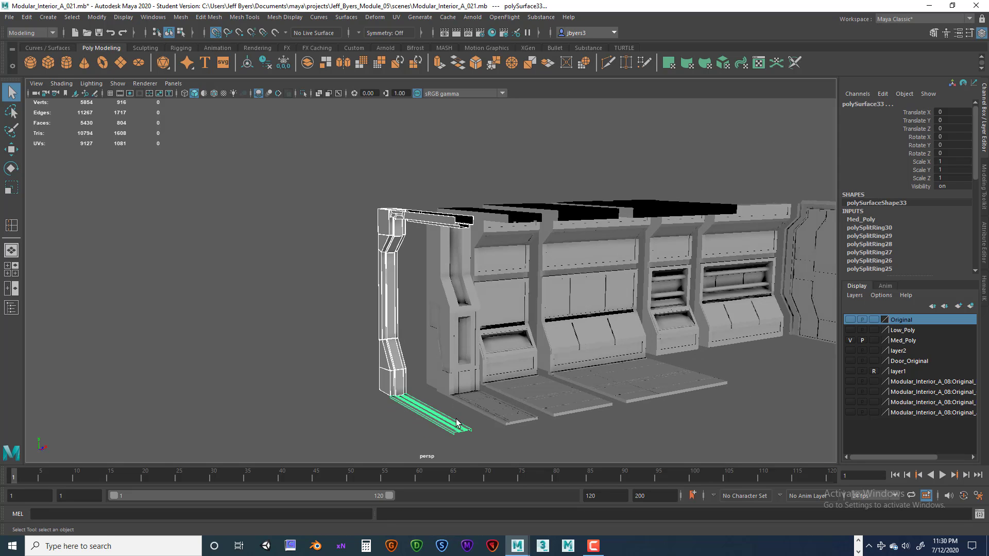
# Step: Select the floor panel below the wider neighbouring column and switch it to face selection mode
pyautogui.keyDown('alt'); pyautogui.moveTo(456, 423); pyautogui.dragTo(528, 346, button='right'); pyautogui.keyUp('alt')
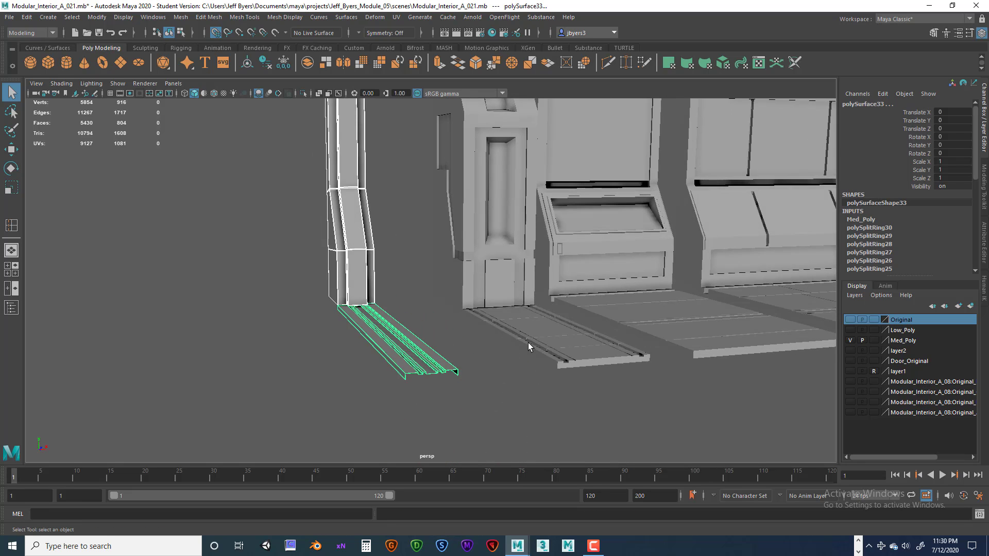
pyautogui.keyDown('alt'); pyautogui.moveTo(528, 346); pyautogui.dragTo(457, 340, button='middle'); pyautogui.keyUp('alt')
pyautogui.click(496, 364)
pyautogui.click(492, 354)
pyautogui.keyDown('alt'); pyautogui.moveTo(492, 355); pyautogui.dragTo(511, 361, button='right'); pyautogui.keyUp('alt')
pyautogui.keyDown('alt'); pyautogui.moveTo(540, 355); pyautogui.dragTo(460, 278, button='middle'); pyautogui.keyUp('alt')
pyautogui.keyDown('alt'); pyautogui.moveTo(453, 296); pyautogui.dragTo(471, 318, button='right'); pyautogui.keyUp('alt')
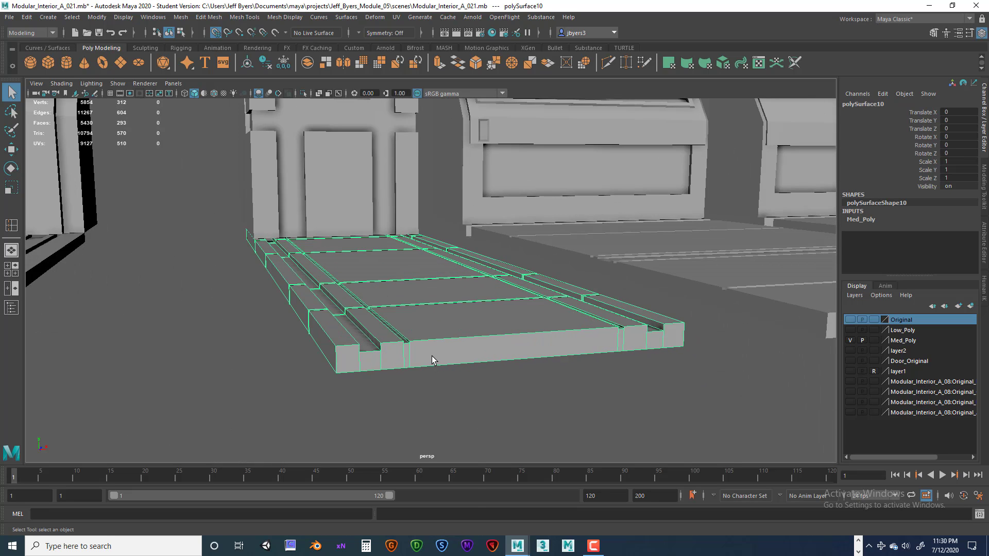
pyautogui.moveTo(432, 357); pyautogui.dragTo(427, 295, button='right')
pyautogui.keyDown('alt'); pyautogui.moveTo(490, 351); pyautogui.dragTo(428, 354); pyautogui.keyUp('alt')
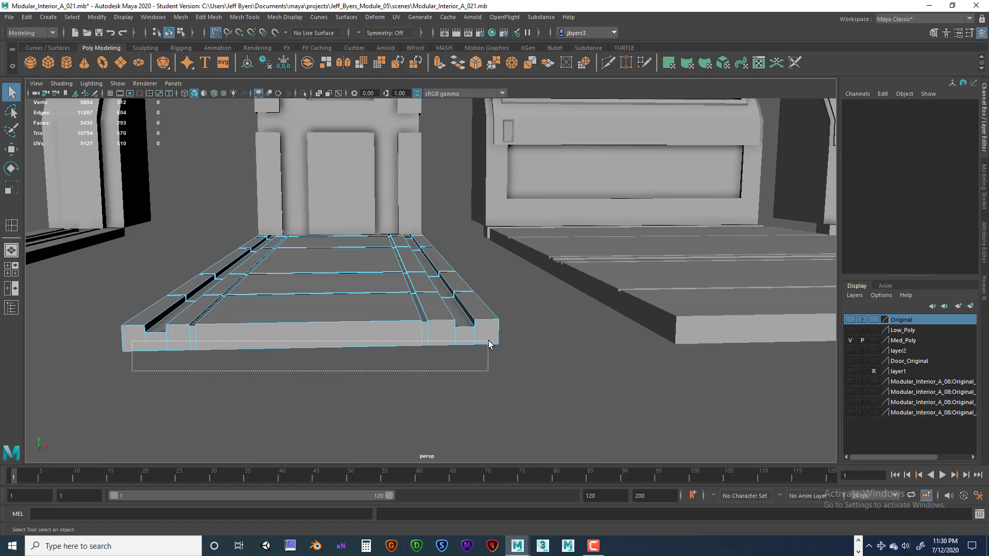
pyautogui.moveTo(489, 344); pyautogui.dragTo(438, 374)
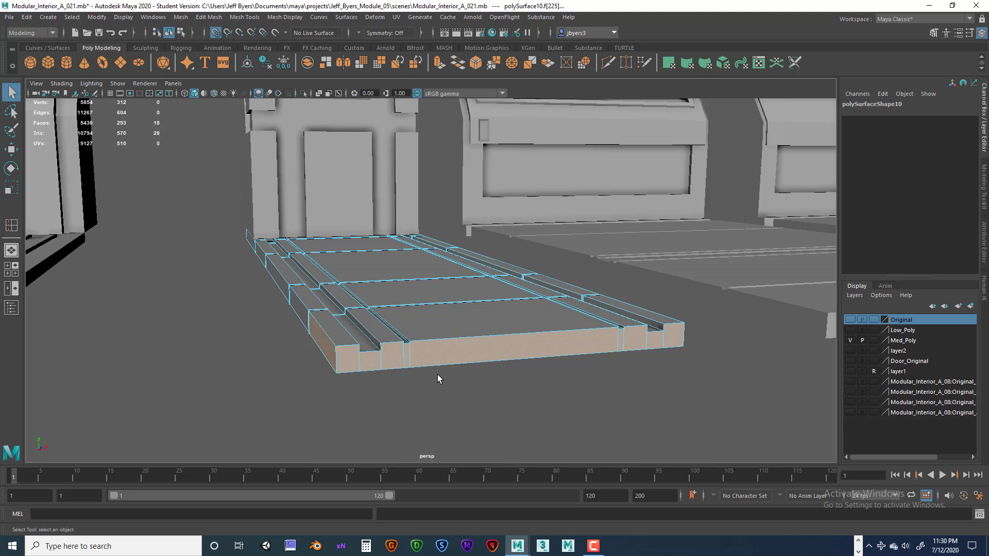
pyautogui.keyDown('alt'); pyautogui.moveTo(340, 368); pyautogui.dragTo(361, 361); pyautogui.keyUp('alt')
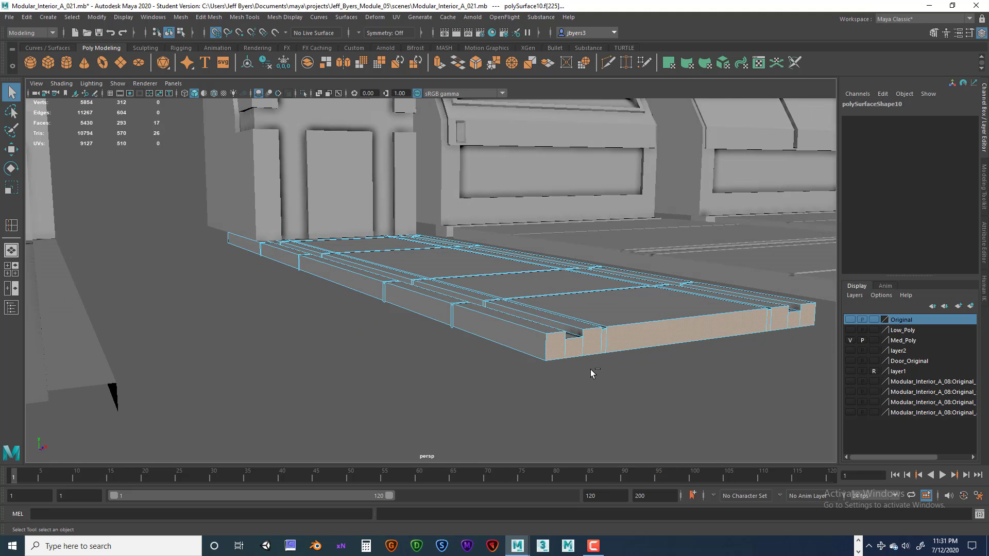
pyautogui.keyDown('alt'); pyautogui.moveTo(586, 370); pyautogui.dragTo(517, 371); pyautogui.keyUp('alt')
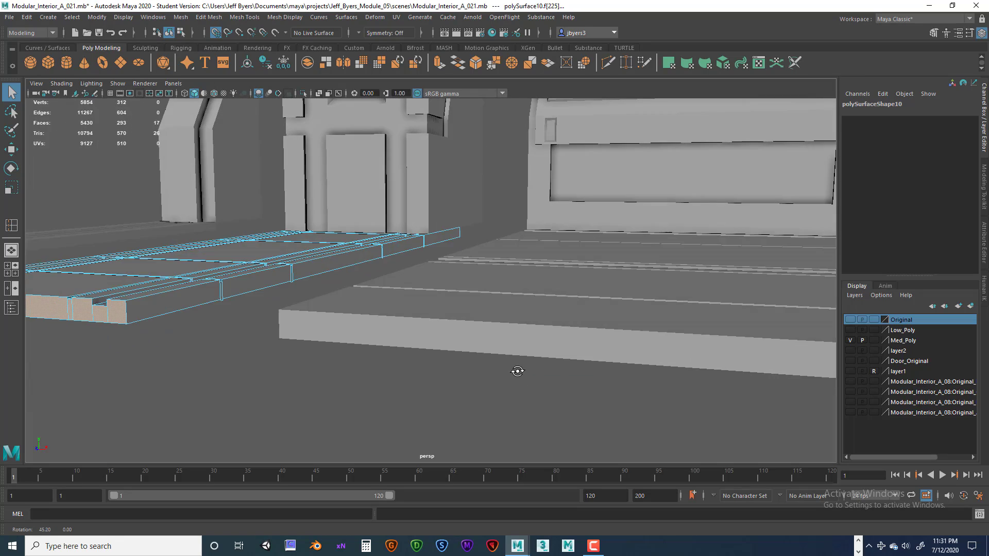
pyautogui.keyDown('alt'); pyautogui.moveTo(424, 342); pyautogui.dragTo(518, 353, button='middle'); pyautogui.keyUp('alt')
pyautogui.keyDown('alt'); pyautogui.moveTo(541, 354); pyautogui.dragTo(515, 357); pyautogui.keyUp('alt')
pyautogui.scroll(4, 510, 356)
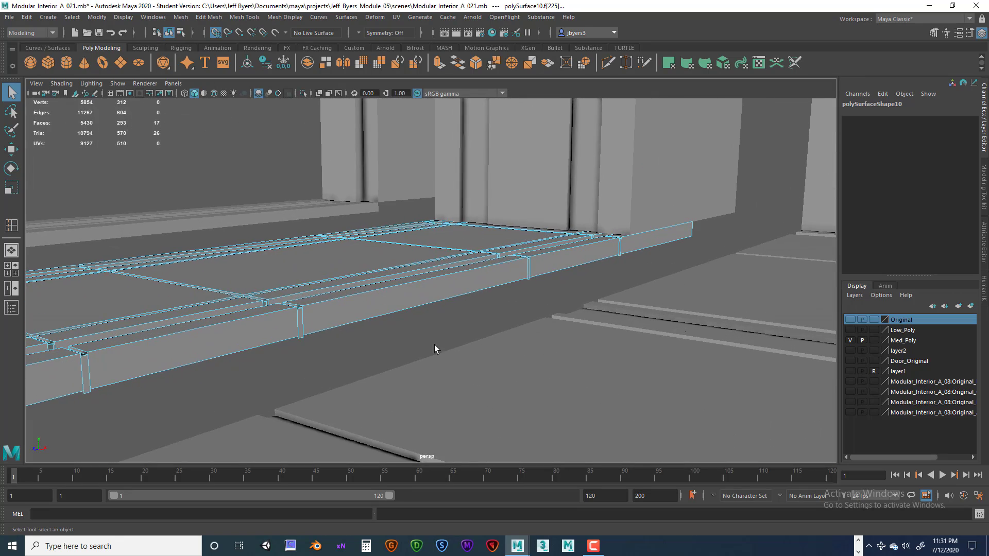
pyautogui.keyDown('alt'); pyautogui.moveTo(380, 346); pyautogui.dragTo(440, 344, button='middle'); pyautogui.keyUp('alt')
pyautogui.keyDown('alt'); pyautogui.moveTo(460, 344); pyautogui.dragTo(437, 342); pyautogui.keyUp('alt')
pyautogui.keyDown('alt'); pyautogui.moveTo(350, 345); pyautogui.dragTo(431, 334, button='middle'); pyautogui.keyUp('alt')
pyautogui.keyDown('alt'); pyautogui.moveTo(418, 345); pyautogui.dragTo(346, 307); pyautogui.keyUp('alt')
pyautogui.keyDown('alt'); pyautogui.moveTo(378, 372); pyautogui.dragTo(452, 345); pyautogui.keyUp('alt')
pyautogui.scroll(-3, 552, 351)
# Step: Show the floor panel's end profile close up in wireframe in the front view
pyautogui.press('space')
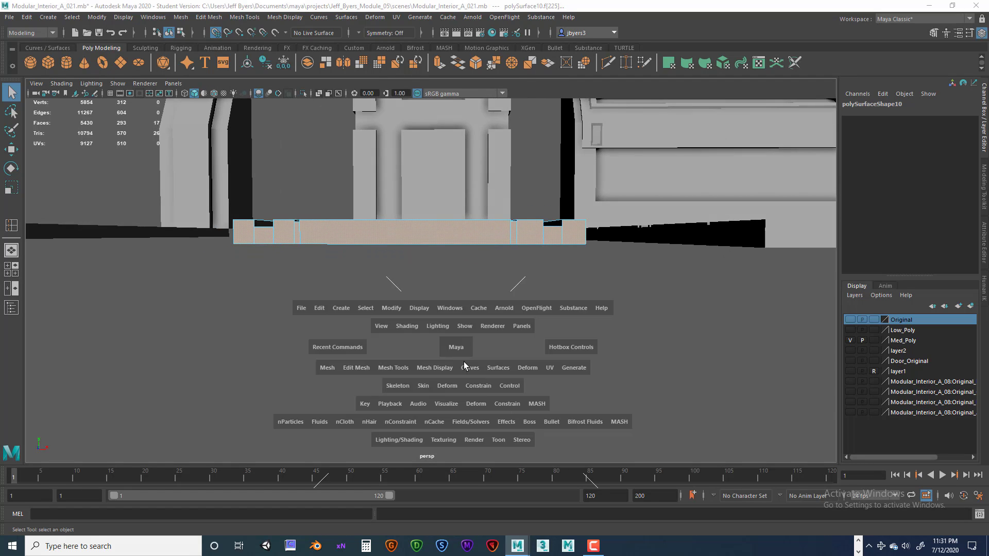
pyautogui.press('space')
pyautogui.scroll(-5, 554, 363)
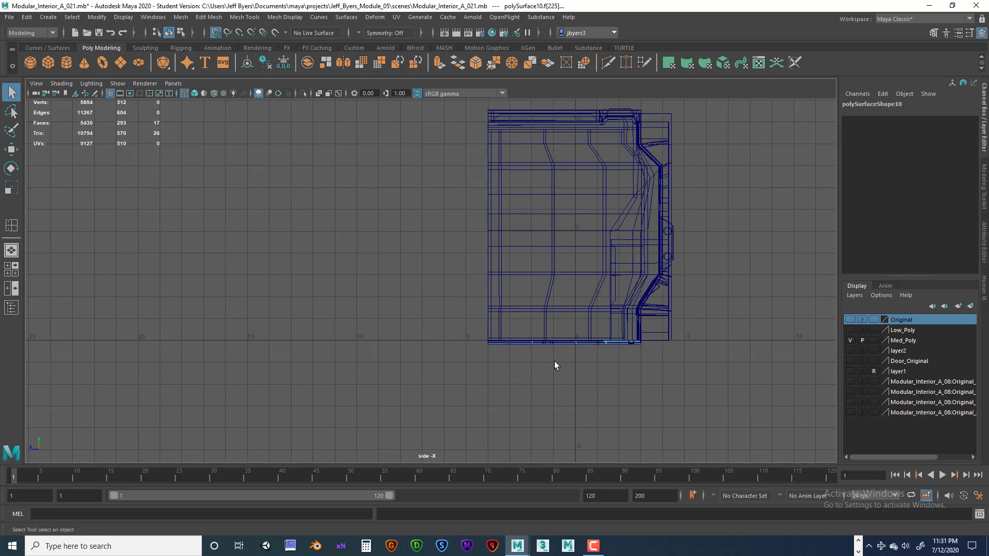
pyautogui.press('space')
pyautogui.press('space')
pyautogui.scroll(-4, 356, 390)
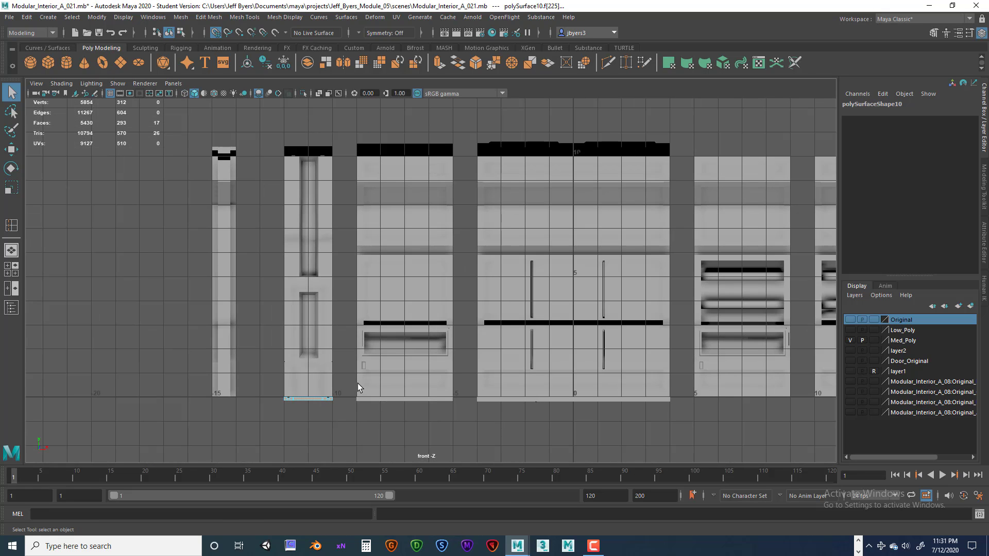
pyautogui.press('4')
pyautogui.scroll(3, 356, 380)
pyautogui.keyDown('alt'); pyautogui.moveTo(356, 381); pyautogui.dragTo(547, 217, button='middle'); pyautogui.keyUp('alt')
pyautogui.scroll(4, 478, 312)
pyautogui.keyDown('alt'); pyautogui.moveTo(435, 302); pyautogui.dragTo(542, 208, button='middle'); pyautogui.keyUp('alt')
pyautogui.scroll(7, 469, 290)
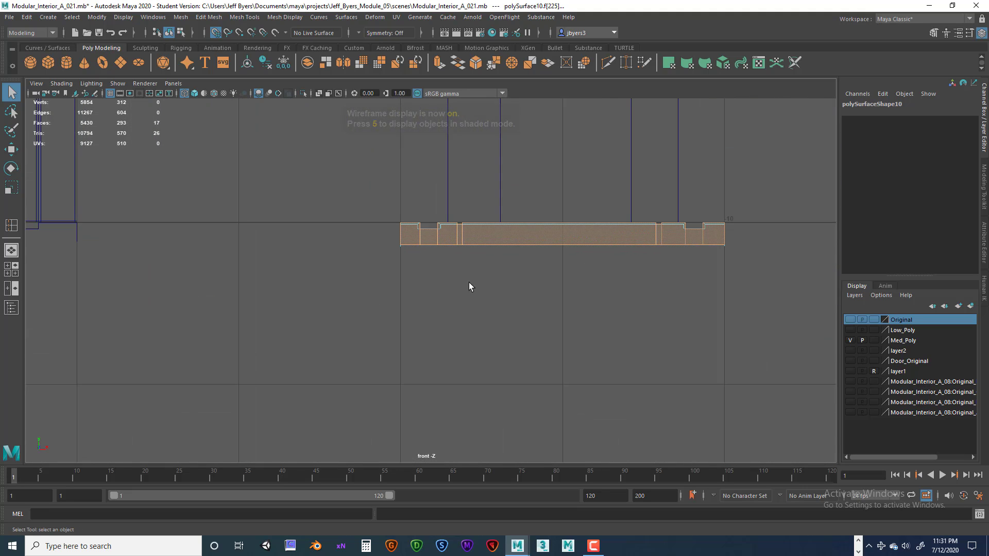
pyautogui.keyDown('alt'); pyautogui.moveTo(469, 287); pyautogui.dragTo(409, 342, button='middle'); pyautogui.keyUp('alt')
pyautogui.scroll(3, 408, 342)
# Step: Delete the floor panel's outer side and end faces around its lower rim, and return to the shaded perspective view
pyautogui.moveTo(265, 352); pyautogui.dragTo(764, 300)
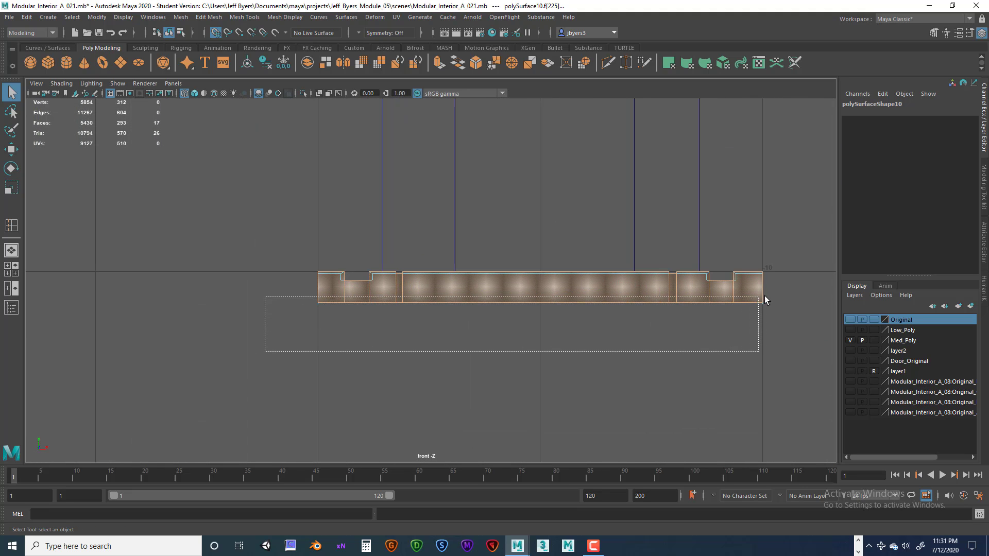
pyautogui.click(481, 364)
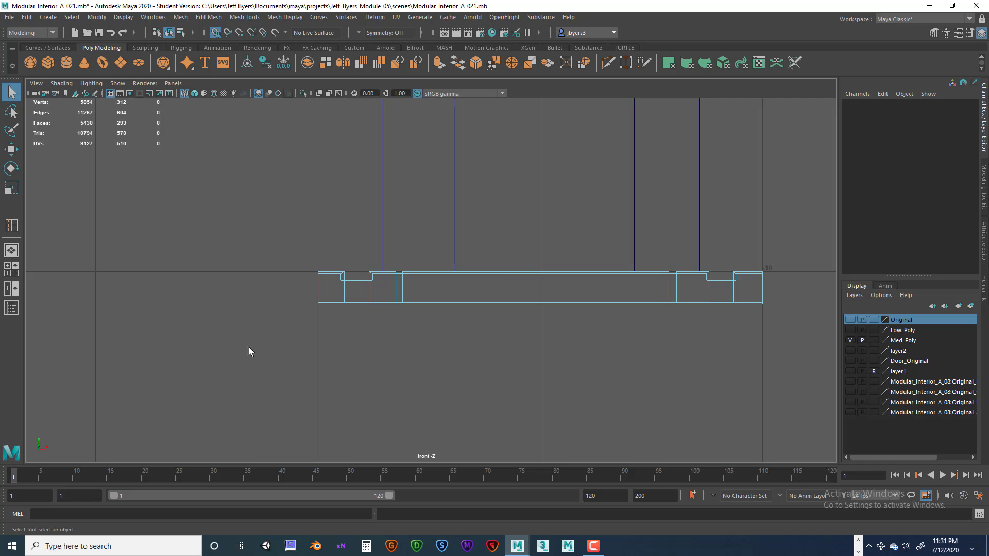
pyautogui.moveTo(455, 279); pyautogui.dragTo(305, 345, button='right')
pyautogui.moveTo(762, 309); pyautogui.dragTo(771, 304)
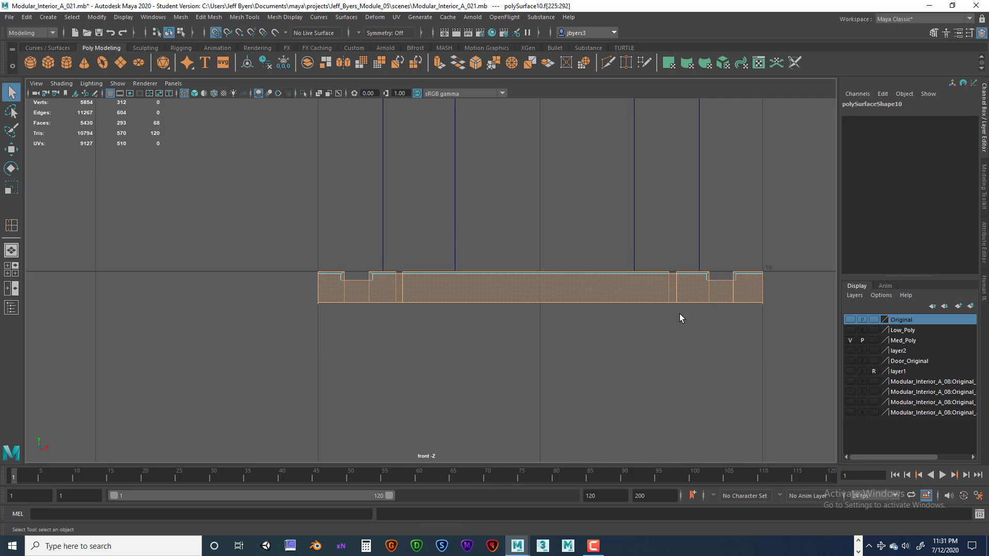
pyautogui.press('Delete')
pyautogui.press('space')
pyautogui.press('space')
pyautogui.press('space')
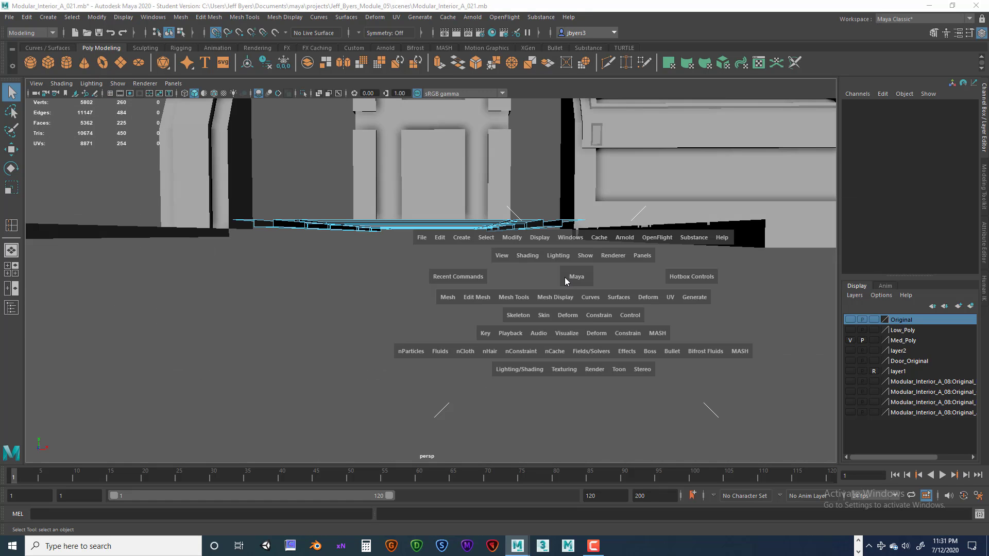
pyautogui.moveTo(564, 280); pyautogui.dragTo(574, 286)
# Step: Select the open border edges all the way around the floor panel in edge selection mode
pyautogui.keyDown('alt'); pyautogui.moveTo(505, 295); pyautogui.dragTo(534, 300); pyautogui.keyUp('alt')
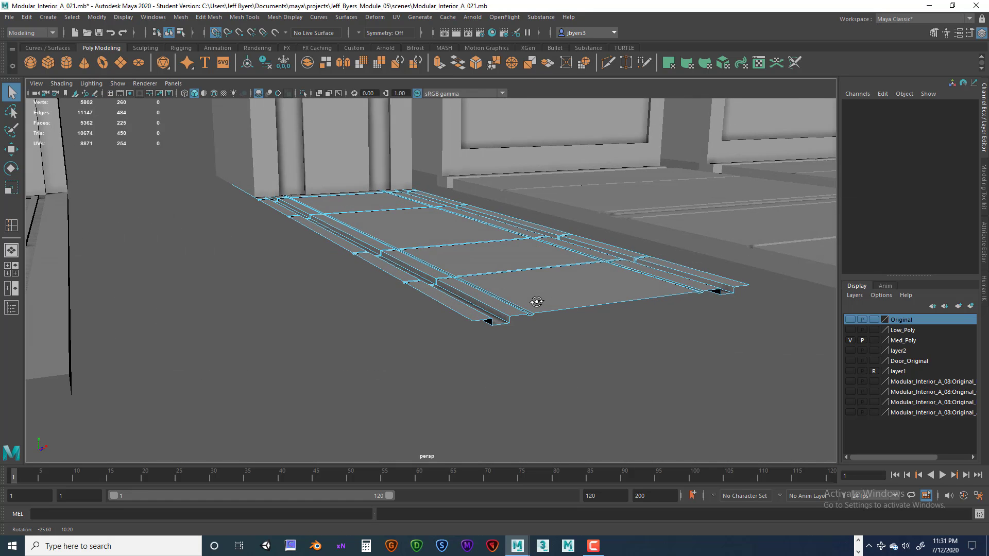
pyautogui.keyDown('alt'); pyautogui.moveTo(534, 300); pyautogui.dragTo(738, 317, button='right'); pyautogui.keyUp('alt')
pyautogui.keyDown('alt'); pyautogui.moveTo(738, 316); pyautogui.dragTo(511, 305); pyautogui.keyUp('alt')
pyautogui.keyDown('alt'); pyautogui.moveTo(519, 273); pyautogui.dragTo(461, 296, button='middle'); pyautogui.keyUp('alt')
pyautogui.keyDown('alt'); pyautogui.moveTo(460, 296); pyautogui.dragTo(472, 271); pyautogui.keyUp('alt')
pyautogui.keyDown('alt'); pyautogui.moveTo(472, 271); pyautogui.dragTo(515, 267, button='middle'); pyautogui.keyUp('alt')
pyautogui.keyDown('alt'); pyautogui.moveTo(514, 267); pyautogui.dragTo(452, 347); pyautogui.keyUp('alt')
pyautogui.rightClick(456, 359)
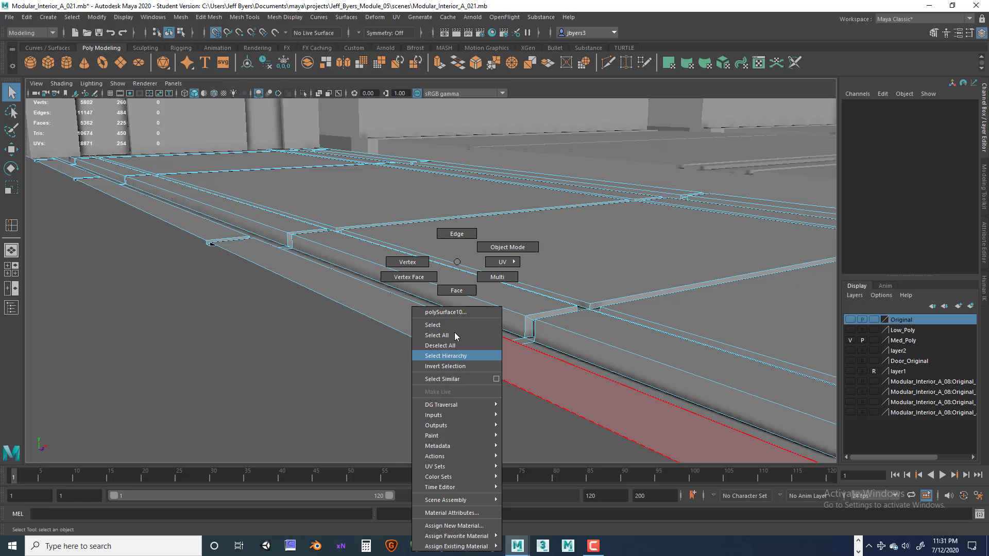
pyautogui.click(457, 236)
pyautogui.scroll(-3, 460, 377)
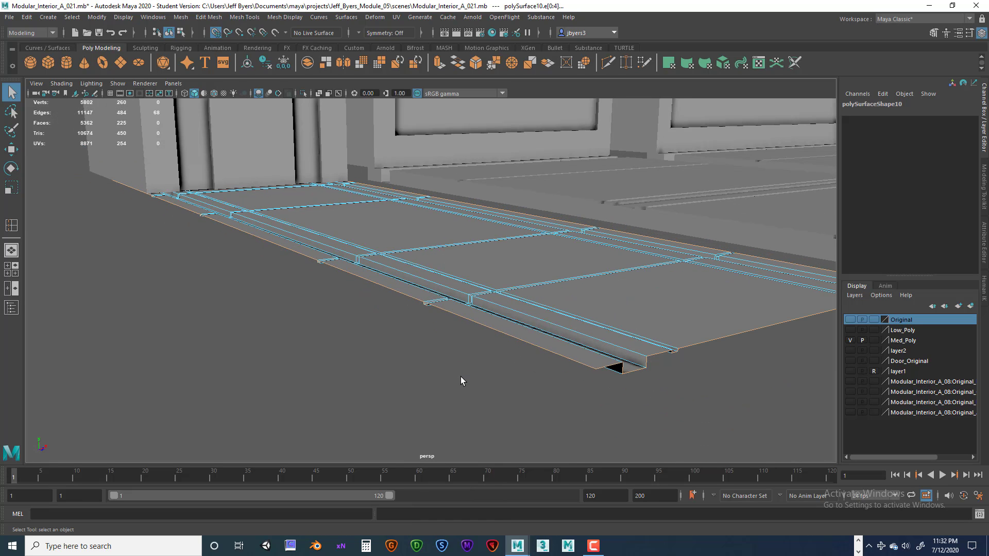
# Step: Extrude the floor panel's selected border edges and move them straight down to form outer side walls
pyautogui.hotkey('ctrl', 'e')
pyautogui.scroll(5, 460, 376)
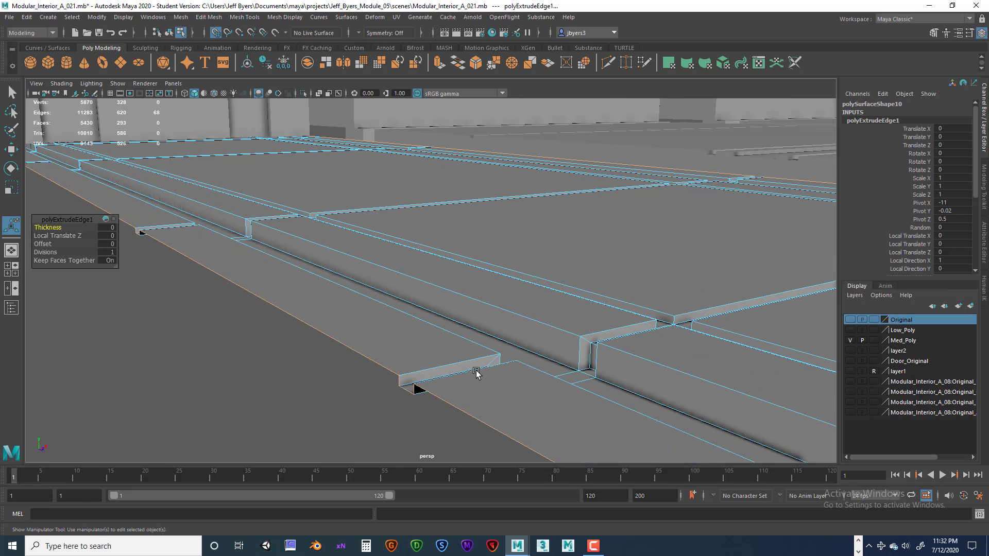
pyautogui.keyDown('alt'); pyautogui.moveTo(512, 360); pyautogui.dragTo(463, 329, button='middle'); pyautogui.keyUp('alt')
pyautogui.scroll(-1, 494, 330)
pyautogui.keyDown('alt'); pyautogui.moveTo(504, 348); pyautogui.dragTo(508, 351); pyautogui.keyUp('alt')
pyautogui.press('w')
pyautogui.keyDown('alt'); pyautogui.moveTo(491, 346); pyautogui.dragTo(486, 325, button='middle'); pyautogui.keyUp('alt')
pyautogui.scroll(-3, 486, 337)
pyautogui.keyDown('alt'); pyautogui.moveTo(384, 251); pyautogui.dragTo(587, 340, button='middle'); pyautogui.keyUp('alt')
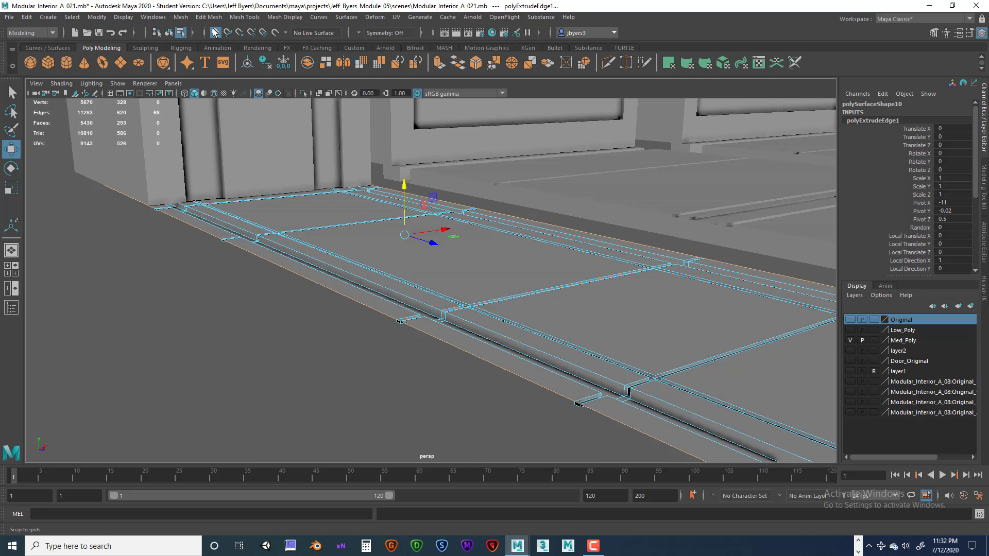
pyautogui.moveTo(402, 187); pyautogui.dragTo(403, 195)
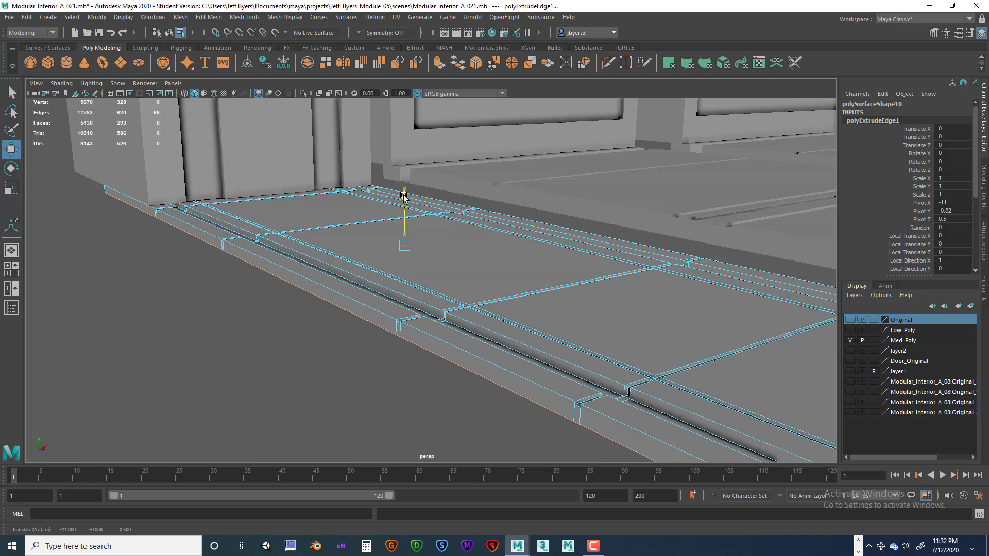
# Step: Examine the new side wall where the cross groove meets the floor panel's outer edge
pyautogui.scroll(3, 384, 248)
pyautogui.keyDown('alt'); pyautogui.moveTo(391, 276); pyautogui.dragTo(411, 278); pyautogui.keyUp('alt')
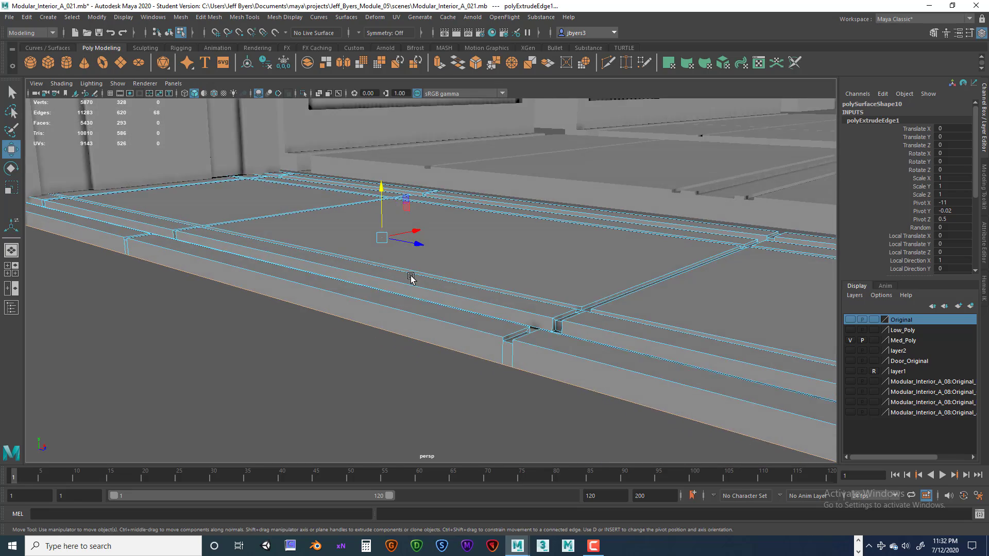
pyautogui.scroll(3, 411, 278)
pyautogui.keyDown('alt'); pyautogui.moveTo(416, 278); pyautogui.dragTo(355, 211, button='middle'); pyautogui.keyUp('alt')
pyautogui.keyDown('alt'); pyautogui.moveTo(369, 231); pyautogui.dragTo(457, 236, button='right'); pyautogui.keyUp('alt')
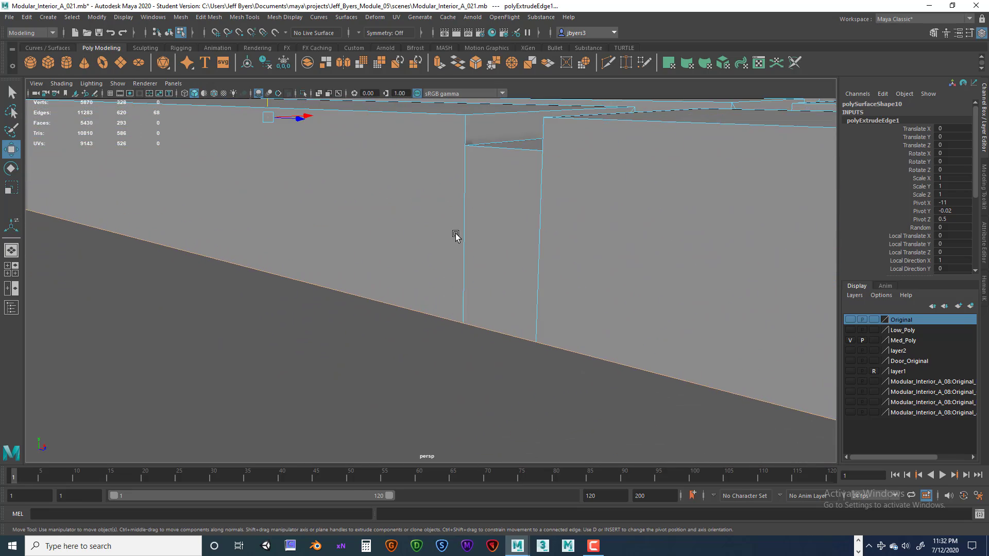
pyautogui.keyDown('alt'); pyautogui.moveTo(444, 234); pyautogui.dragTo(422, 271, button='middle'); pyautogui.keyUp('alt')
pyautogui.scroll(-2, 422, 271)
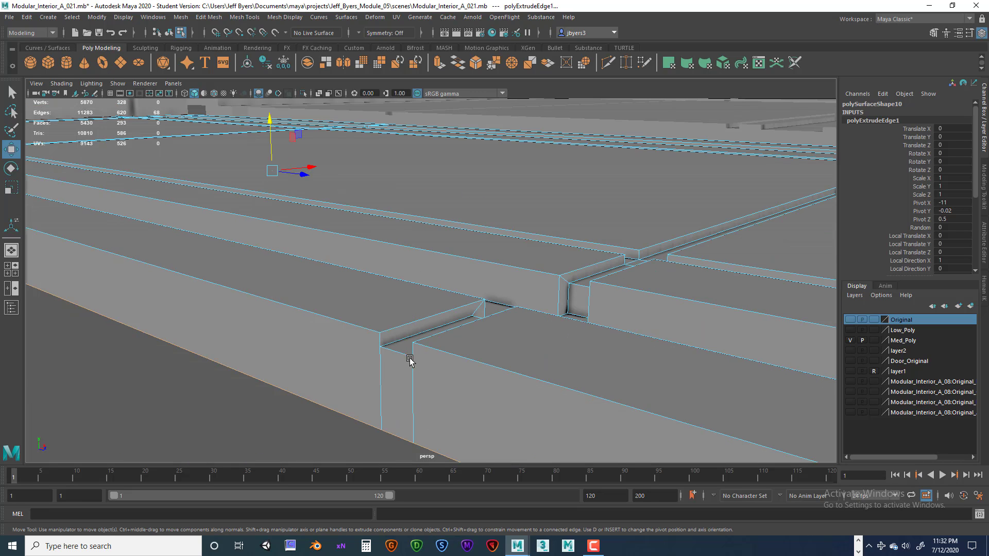
pyautogui.keyDown('alt'); pyautogui.moveTo(410, 360); pyautogui.dragTo(452, 364); pyautogui.keyUp('alt')
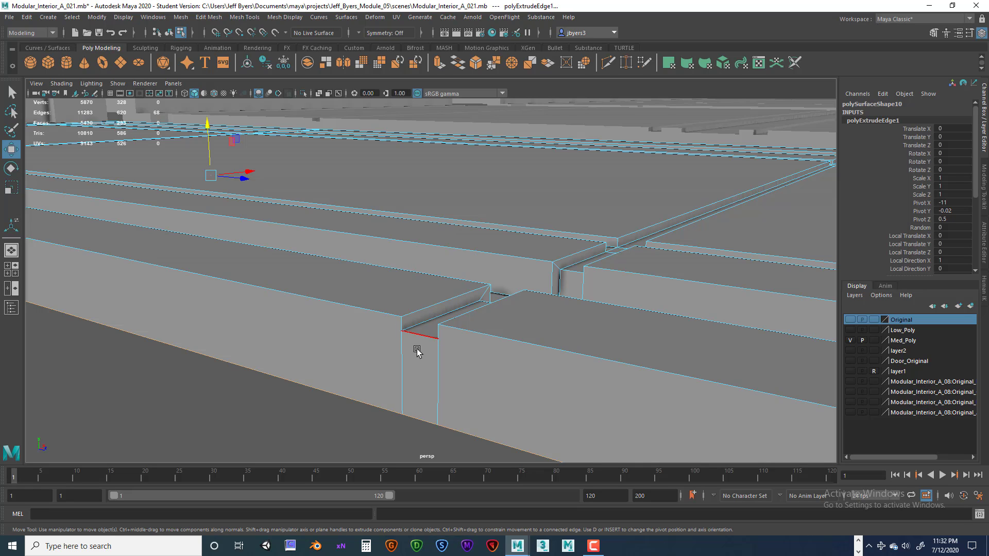
# Step: Try sliding the side wall's bottom vertices beside the groove outward along the lower edge in vertex mode
pyautogui.rightClick(402, 410)
pyautogui.moveTo(364, 276); pyautogui.dragTo(360, 263, button='right')
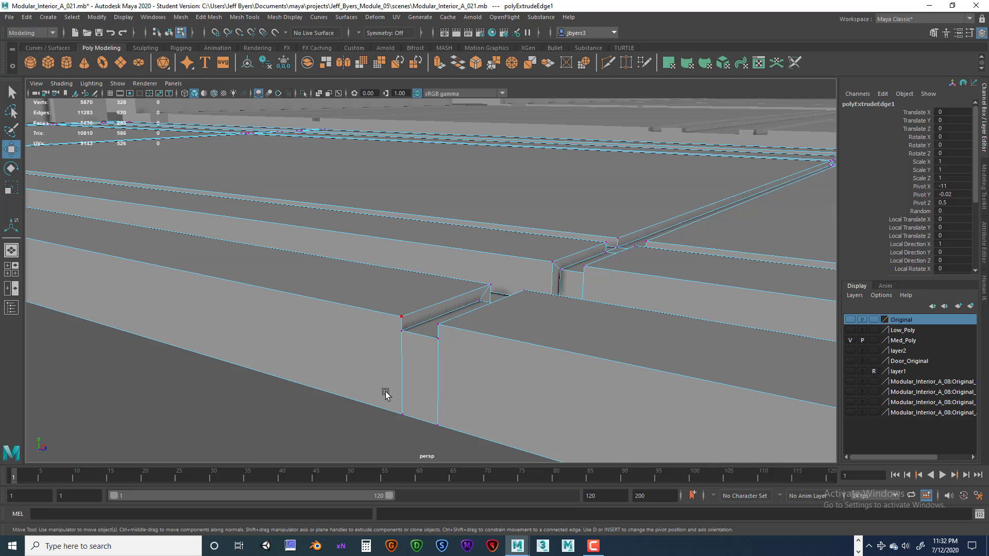
pyautogui.click(399, 415)
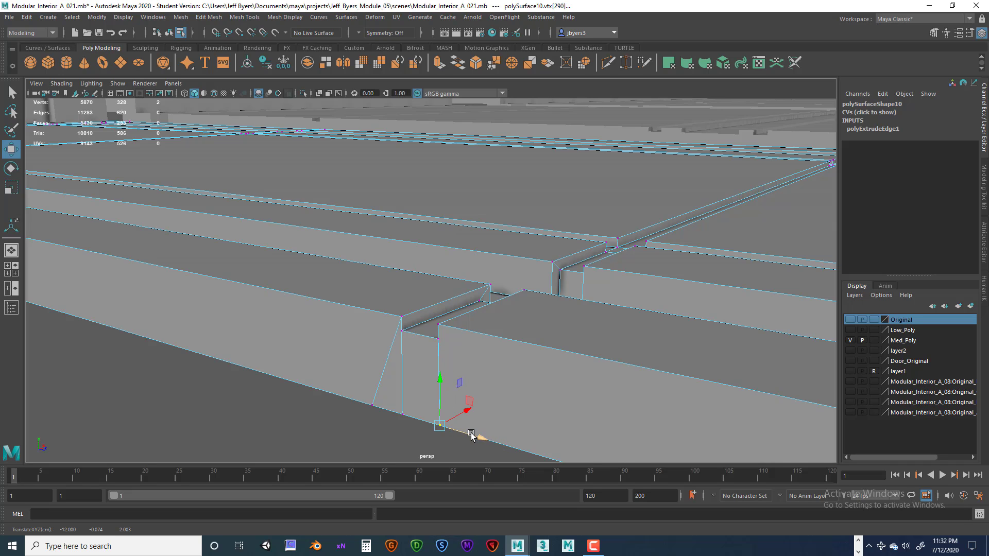
pyautogui.click(425, 443)
pyautogui.click(436, 427)
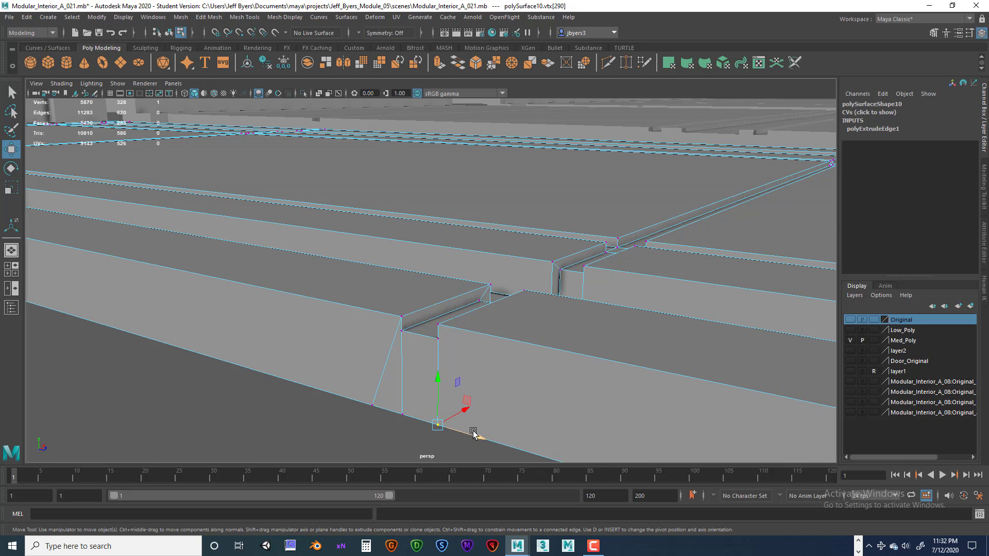
pyautogui.keyDown('alt'); pyautogui.moveTo(389, 422); pyautogui.dragTo(269, 412); pyautogui.keyUp('alt')
pyautogui.keyDown('alt'); pyautogui.moveTo(339, 406); pyautogui.dragTo(466, 386); pyautogui.keyUp('alt')
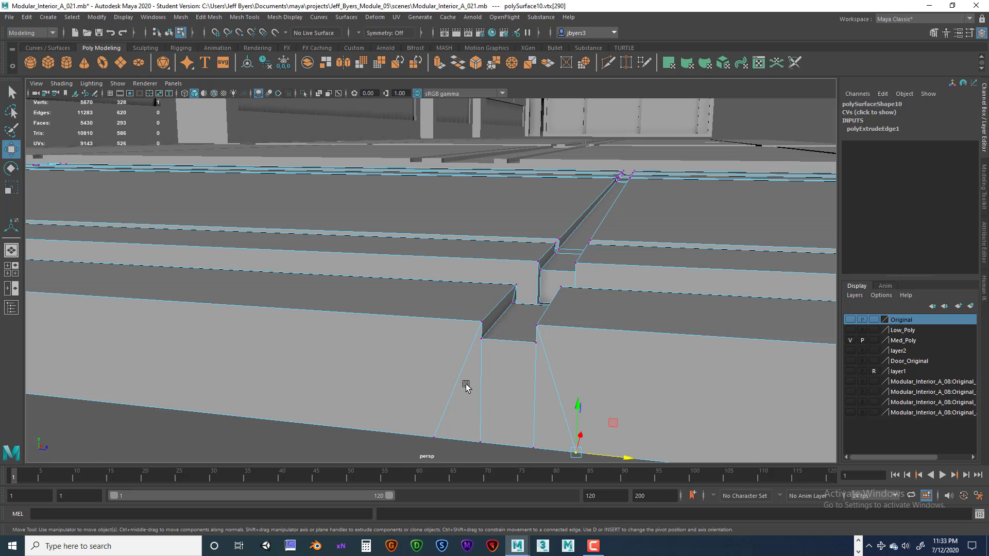
# Step: Try spreading the two outer bottom vertices even farther from the groove along the wall's lower edge
pyautogui.click(435, 442)
pyautogui.moveTo(466, 444); pyautogui.dragTo(404, 419)
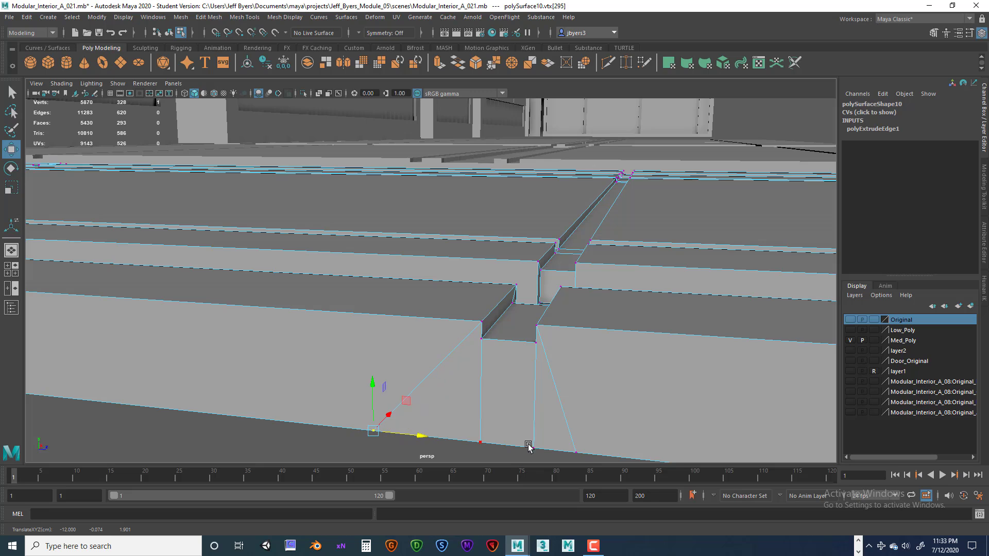
pyautogui.click(576, 451)
pyautogui.scroll(-3, 575, 420)
pyautogui.keyDown('alt'); pyautogui.moveTo(544, 363); pyautogui.dragTo(442, 320, button='middle'); pyautogui.keyUp('alt')
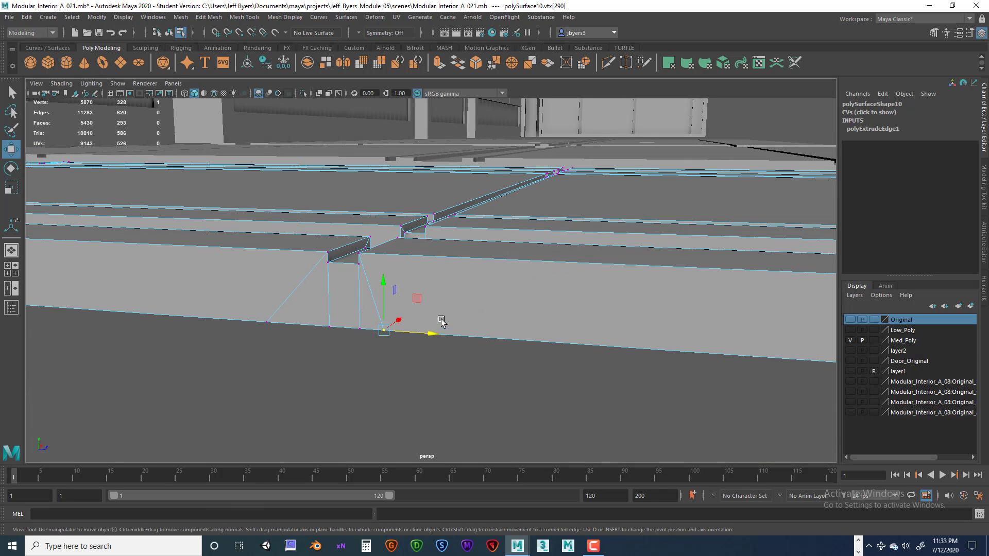
pyautogui.moveTo(432, 332); pyautogui.dragTo(468, 332)
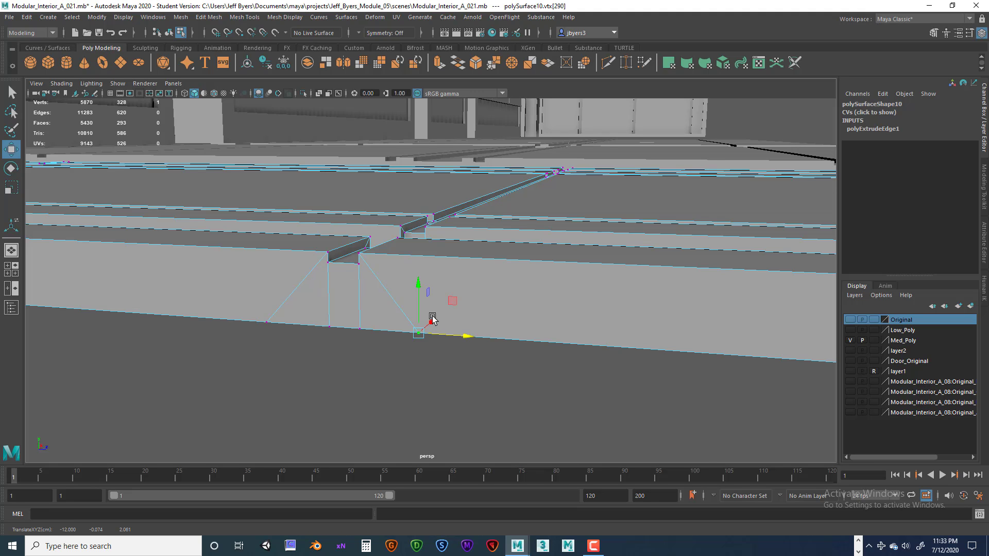
# Step: Undo the bottom vertex moves on the floor panel's side wall
pyautogui.scroll(-4, 546, 258)
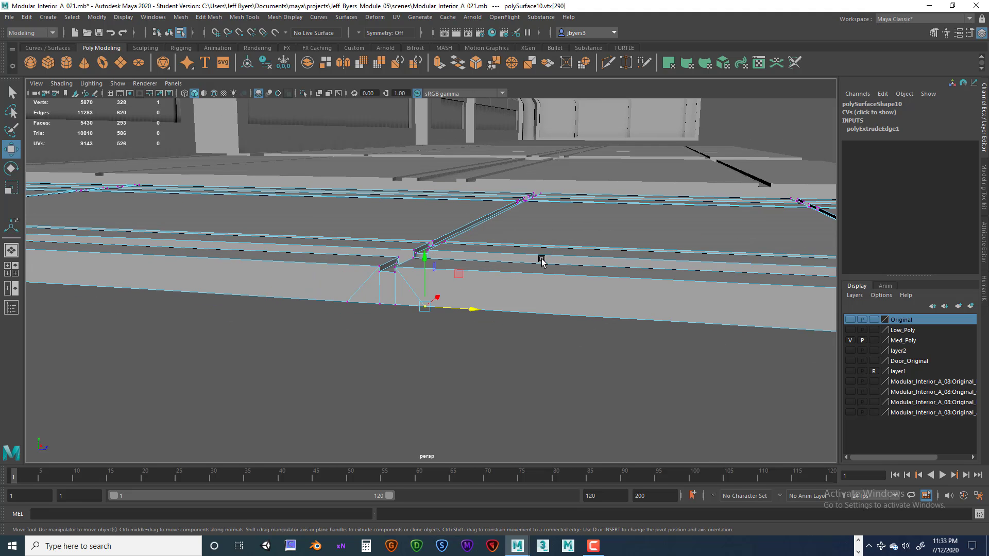
pyautogui.keyDown('alt'); pyautogui.moveTo(546, 275); pyautogui.dragTo(540, 283); pyautogui.keyUp('alt')
pyautogui.scroll(-4, 533, 277)
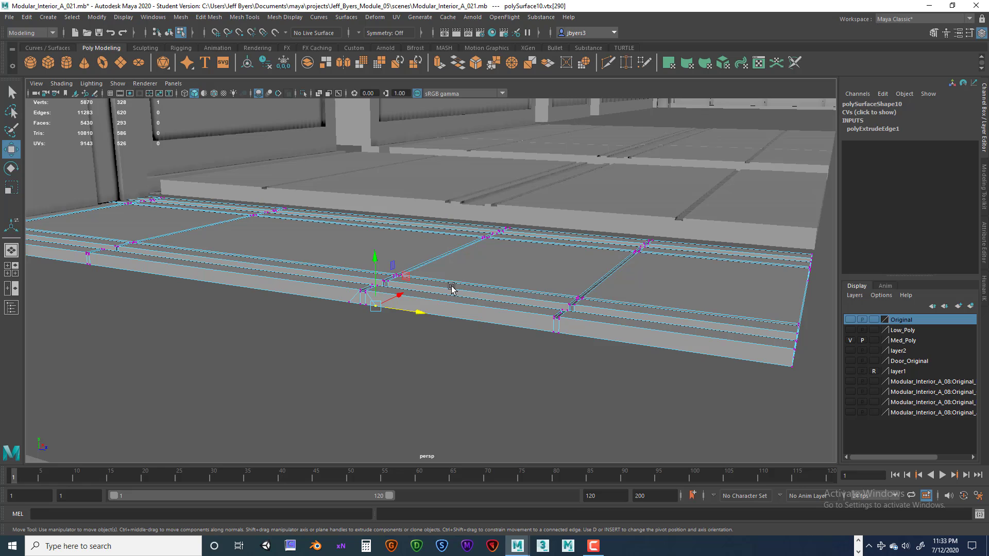
pyautogui.keyDown('alt'); pyautogui.moveTo(451, 290); pyautogui.dragTo(448, 291); pyautogui.keyUp('alt')
pyautogui.hotkey('ctrl', 'z')
pyautogui.hotkey('ctrl', 'z')
pyautogui.hotkey('ctrl', 'z')
pyautogui.hotkey('ctrl', 'z')
pyautogui.hotkey('ctrl', 'z')
pyautogui.hotkey('ctrl', 'z')
pyautogui.hotkey('ctrl', 'z')
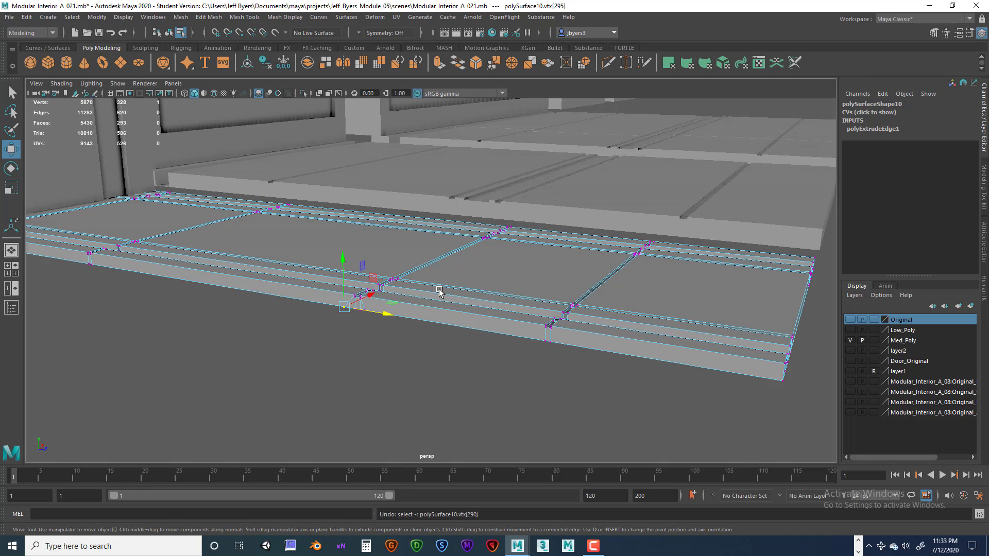
pyautogui.hotkey('ctrl', 'z')
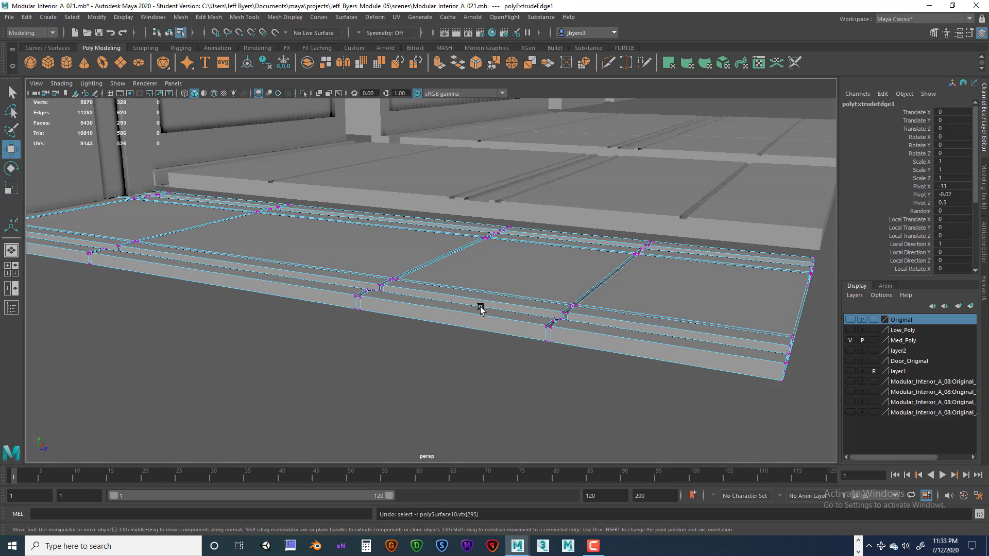
# Step: Select the extruded side wall faces across the whole floor panel in the front view and delete them
pyautogui.keyDown('alt'); pyautogui.moveTo(587, 329); pyautogui.dragTo(519, 340); pyautogui.keyUp('alt')
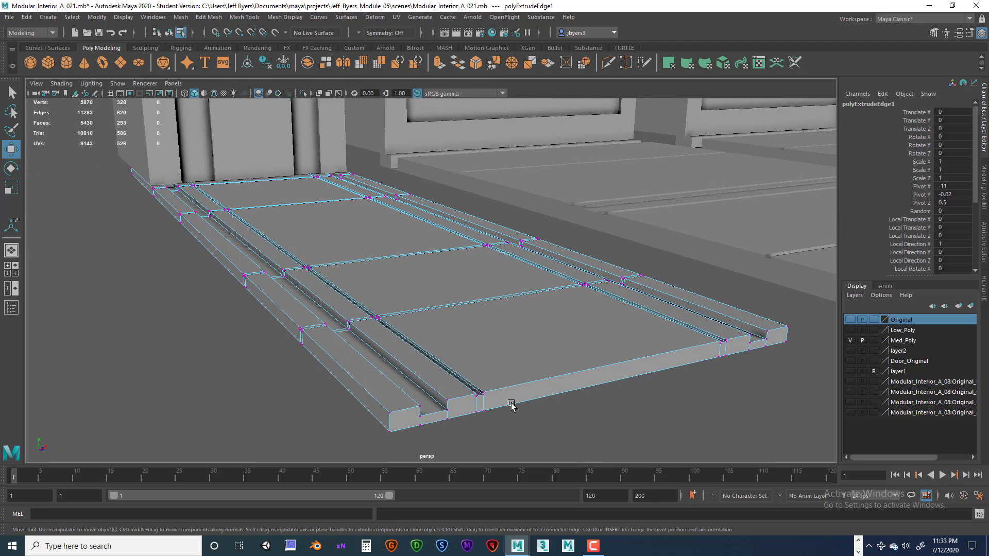
pyautogui.keyDown('alt'); pyautogui.moveTo(512, 406); pyautogui.dragTo(544, 348); pyautogui.keyUp('alt')
pyautogui.press('space')
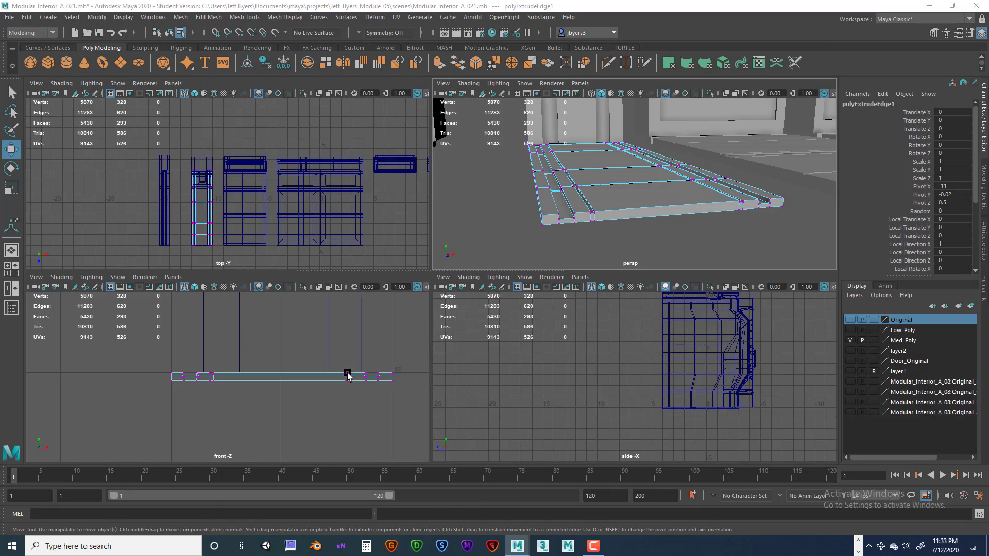
pyautogui.press('space')
pyautogui.moveTo(435, 283); pyautogui.dragTo(473, 250, button='right')
pyautogui.moveTo(302, 328); pyautogui.dragTo(772, 286)
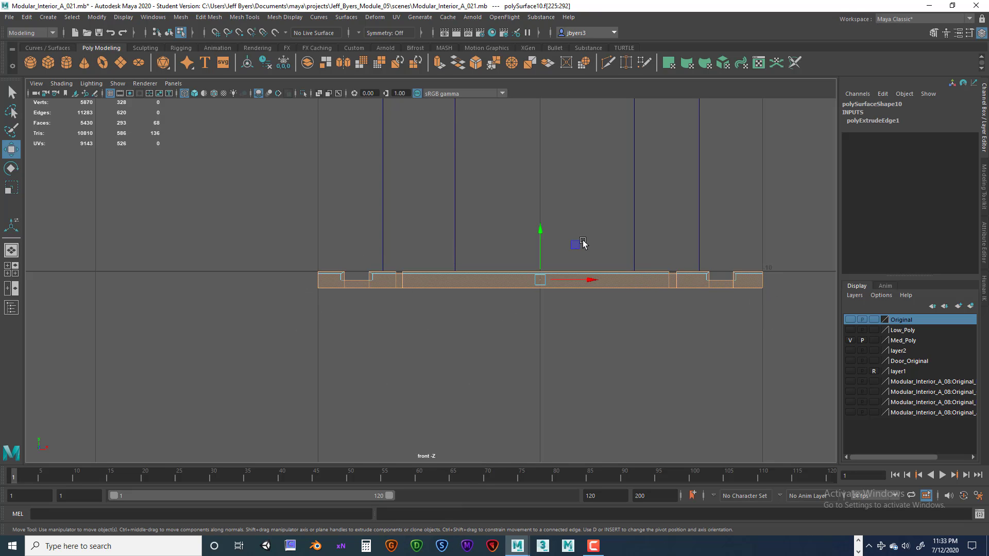
pyautogui.press('Delete')
pyautogui.press('space')
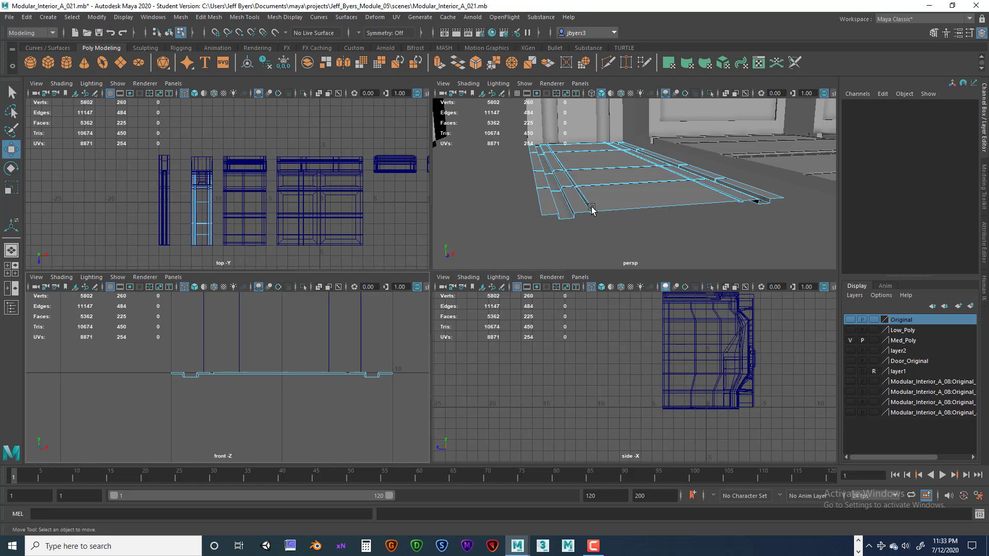
# Step: Return the floor panel to object mode and show its grooved outer edge close up in a full-size perspective view
pyautogui.keyDown('alt'); pyautogui.moveTo(591, 208); pyautogui.dragTo(653, 206); pyautogui.keyUp('alt')
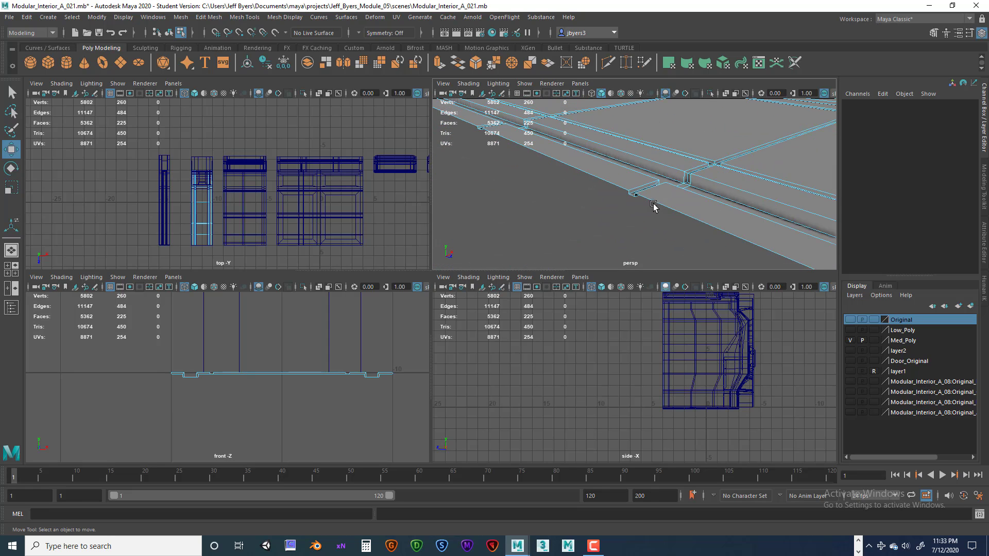
pyautogui.scroll(-3, 649, 212)
pyautogui.scroll(8, 650, 214)
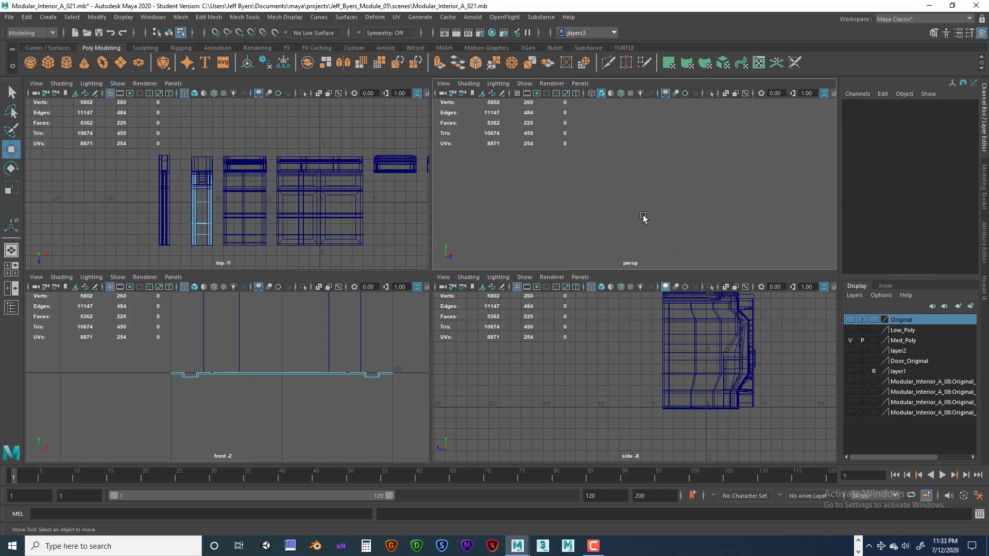
pyautogui.scroll(-2, 643, 216)
pyautogui.moveTo(617, 197); pyautogui.dragTo(617, 224, button='right')
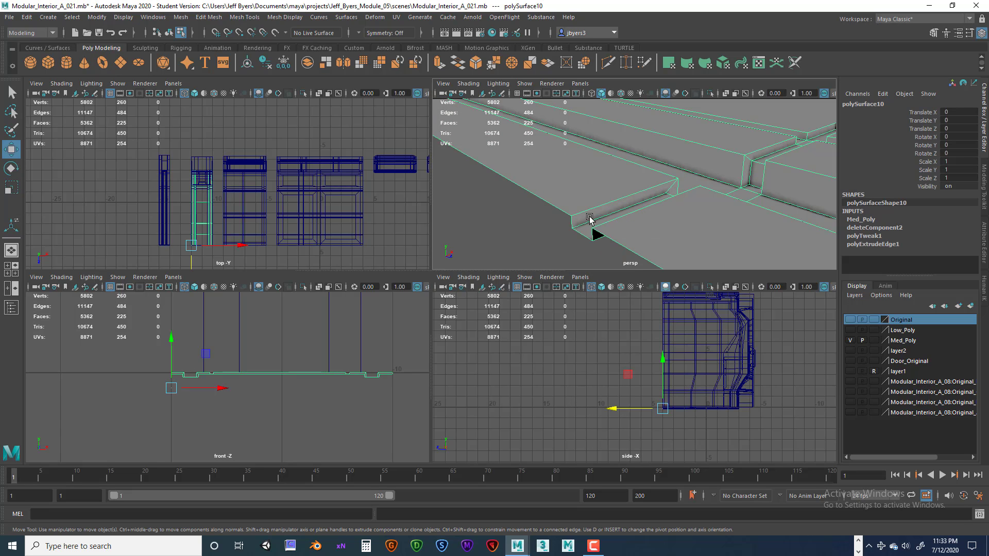
pyautogui.moveTo(590, 218)
pyautogui.keyDown('alt'); pyautogui.mouseDown()
pyautogui.moveTo(597, 208)
pyautogui.moveTo(595, 233)
pyautogui.mouseUp(); pyautogui.keyUp('alt')
pyautogui.press('space')
pyautogui.scroll(-3, 595, 230)
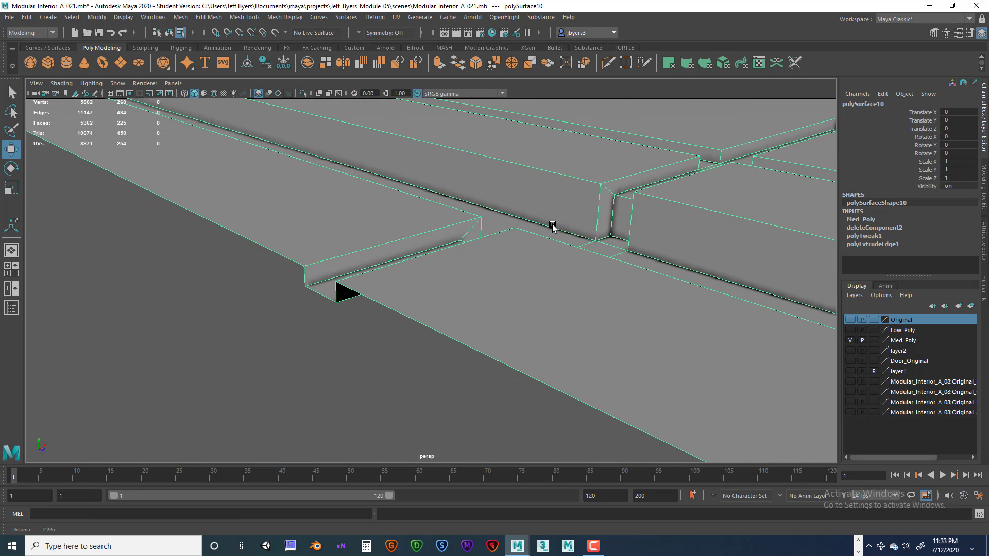
pyautogui.keyDown('alt'); pyautogui.moveTo(553, 224); pyautogui.dragTo(528, 222, button='middle'); pyautogui.keyUp('alt')
pyautogui.moveTo(522, 223)
pyautogui.keyDown('alt'); pyautogui.mouseDown()
pyautogui.moveTo(529, 226)
pyautogui.moveTo(519, 227)
pyautogui.mouseUp(); pyautogui.keyUp('alt')
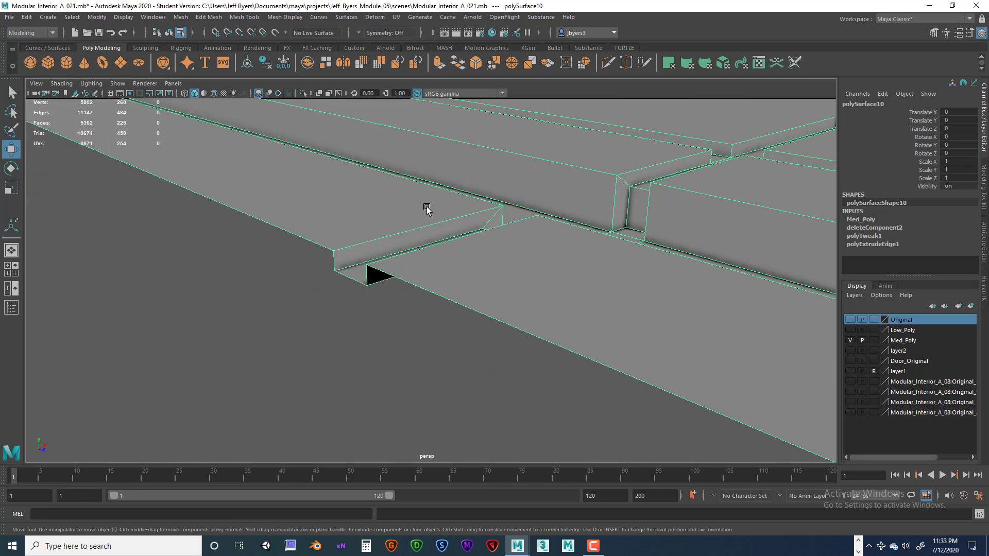
# Step: Insert support edge loops along the top of the cross groove's wall and along the floor panel's outer border
pyautogui.keyDown('shift'); pyautogui.moveTo(427, 209); pyautogui.dragTo(387, 219, button='right'); pyautogui.keyUp('shift')
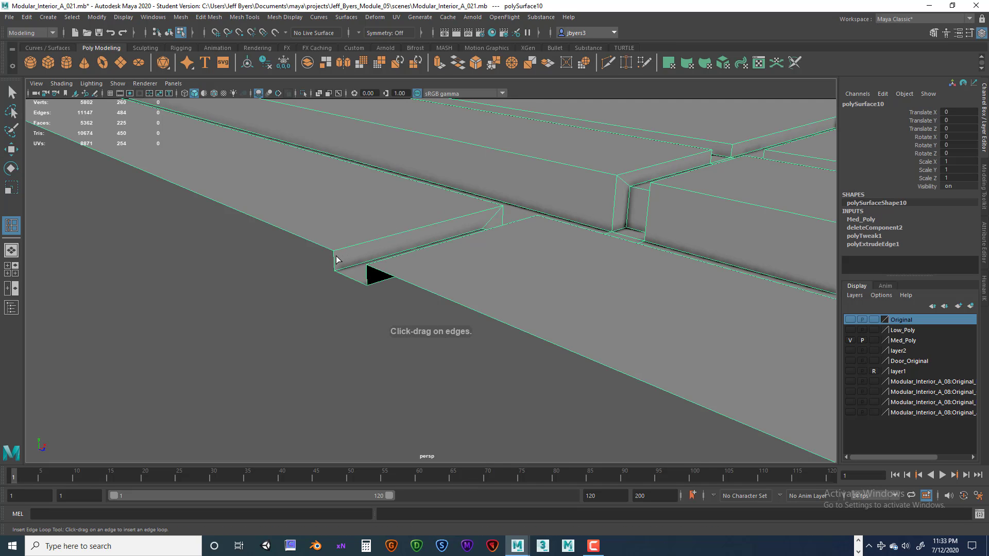
pyautogui.moveTo(336, 259); pyautogui.dragTo(340, 258)
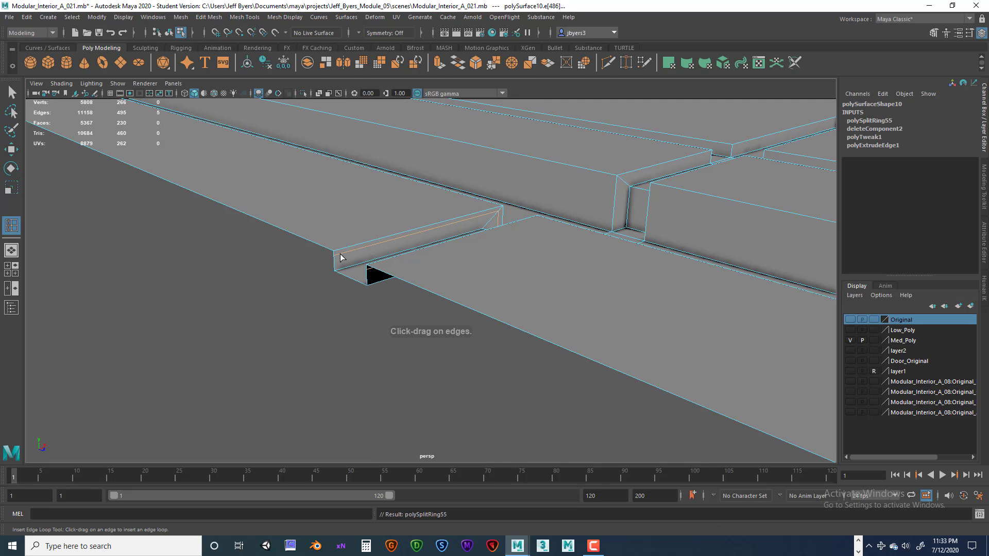
pyautogui.keyDown('alt'); pyautogui.moveTo(394, 279); pyautogui.dragTo(391, 282); pyautogui.keyUp('alt')
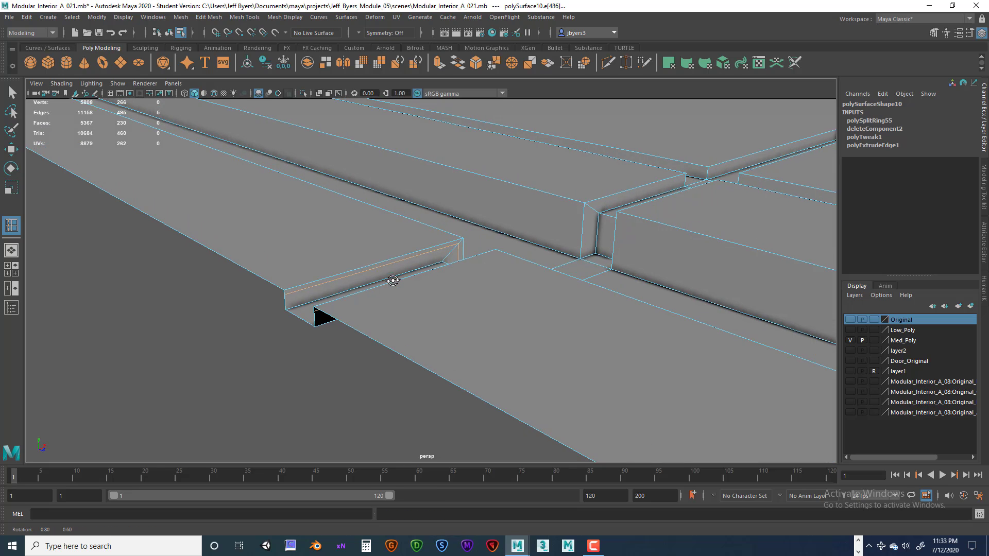
pyautogui.click(288, 291)
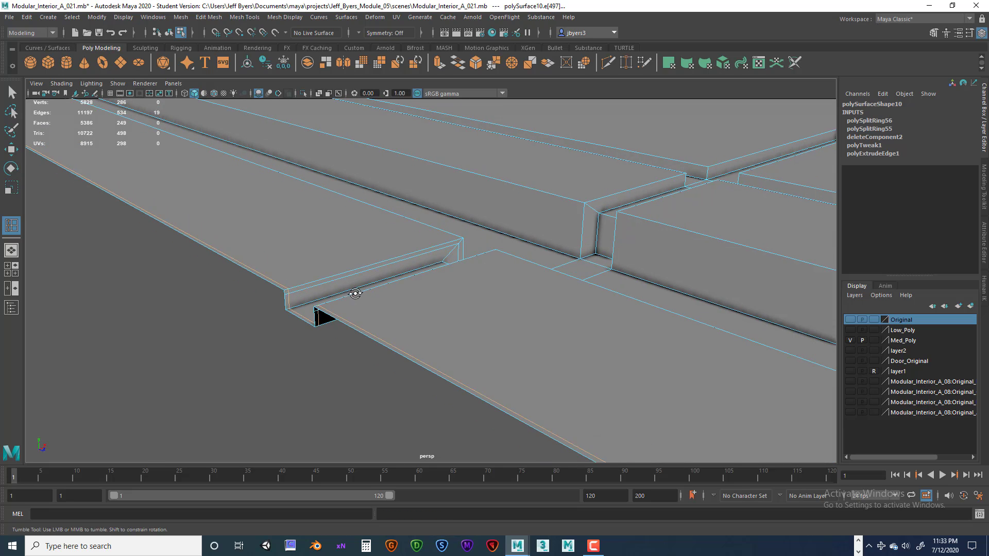
# Step: Insert support edge loops on the top and side faces along the inner edge of the floor panel's outer strip
pyautogui.keyDown('alt'); pyautogui.moveTo(288, 292); pyautogui.dragTo(457, 302); pyautogui.keyUp('alt')
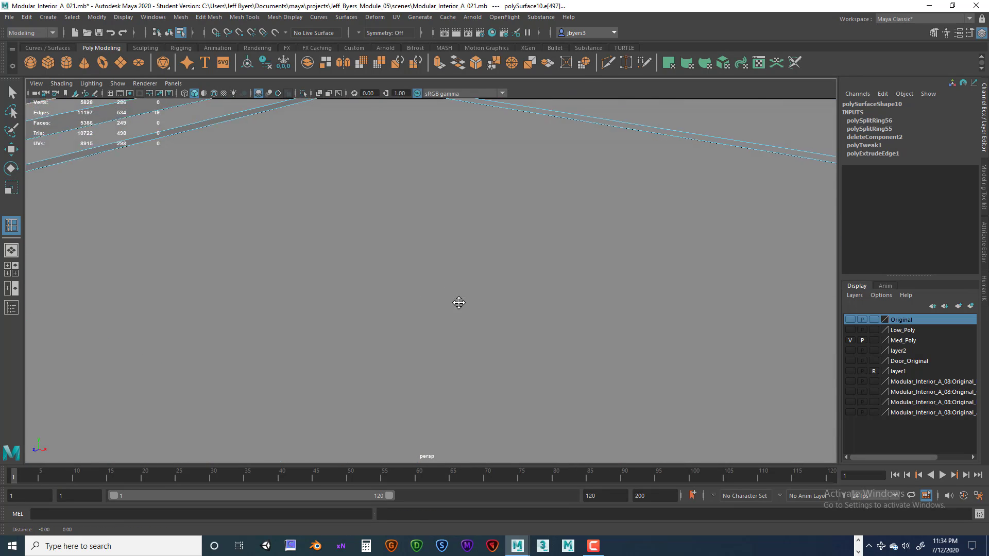
pyautogui.scroll(-5, 457, 303)
pyautogui.keyDown('alt'); pyautogui.moveTo(457, 302); pyautogui.dragTo(519, 297, button='middle'); pyautogui.keyUp('alt')
pyautogui.scroll(5, 534, 322)
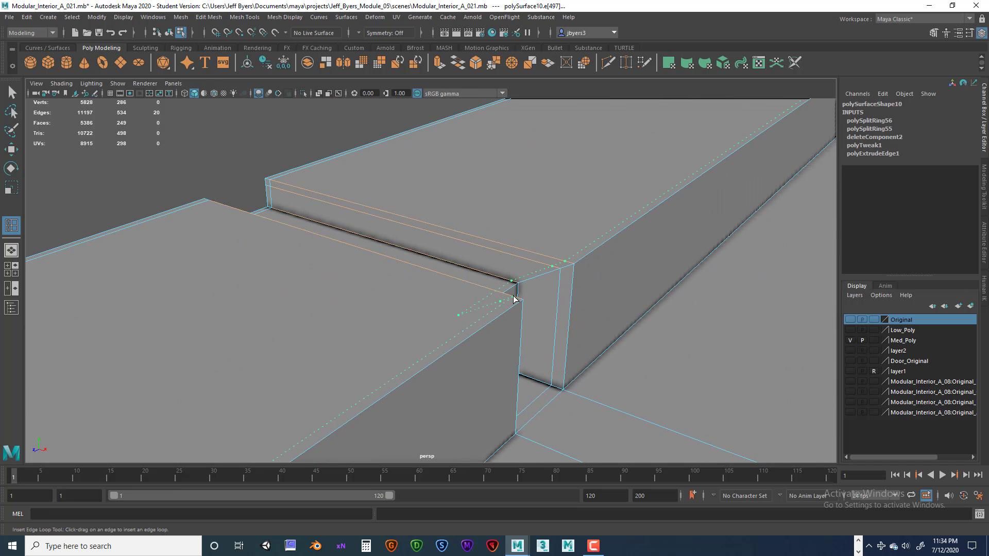
pyautogui.click(514, 296)
pyautogui.keyDown('alt'); pyautogui.moveTo(535, 302); pyautogui.dragTo(520, 304); pyautogui.keyUp('alt')
pyautogui.keyDown('alt'); pyautogui.moveTo(435, 277); pyautogui.dragTo(502, 267, button='middle'); pyautogui.keyUp('alt')
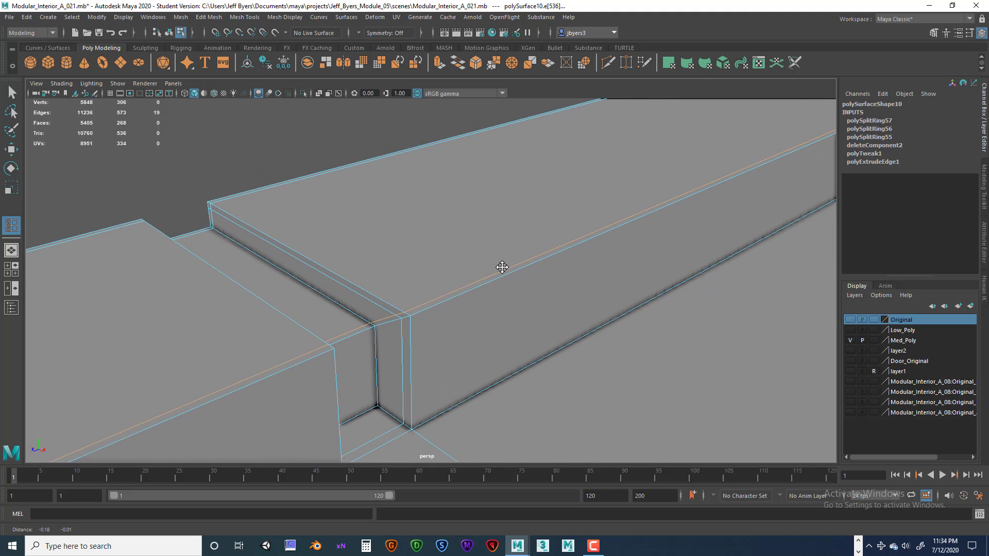
pyautogui.click(416, 323)
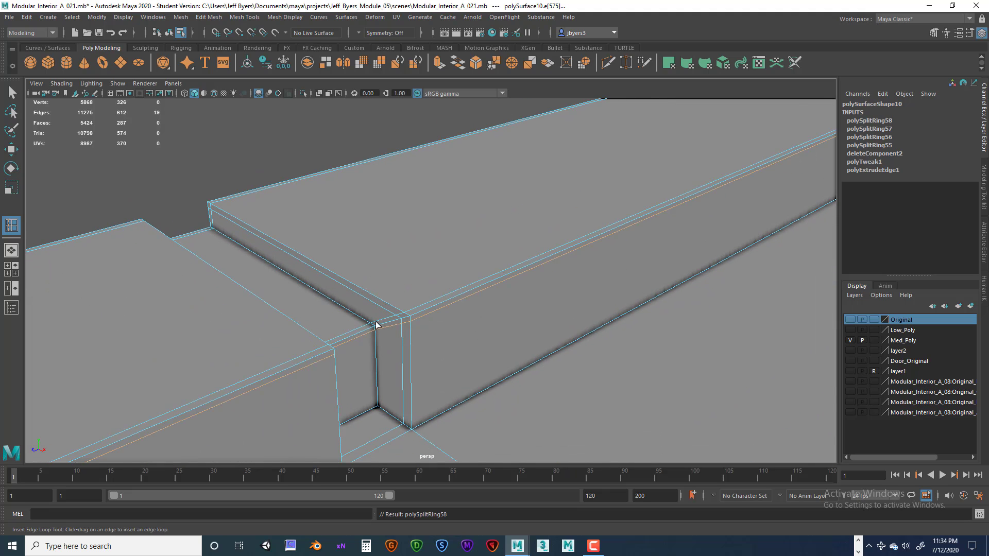
# Step: Insert support edge loops along the bottom corner of the cross groove's wall where it cuts through the outer strip
pyautogui.click(380, 328)
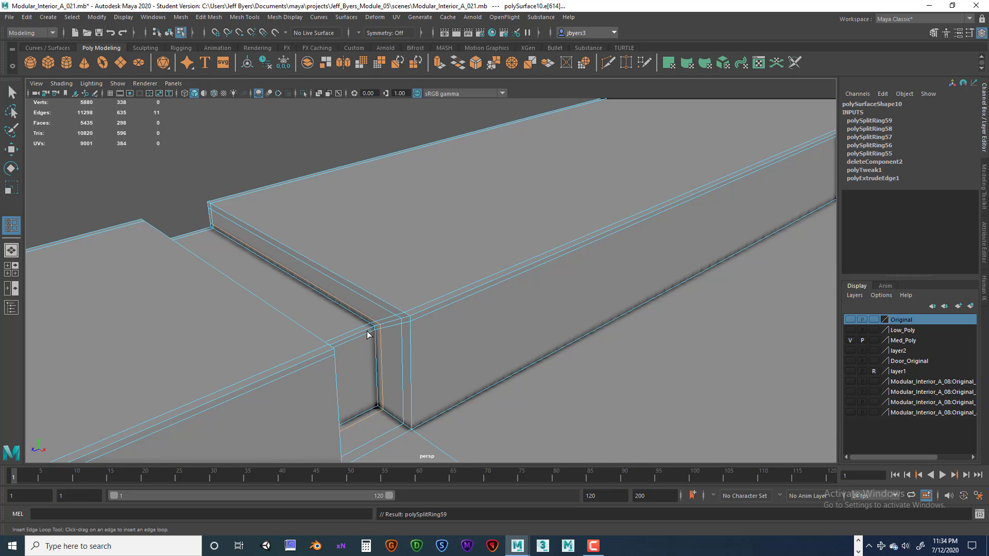
pyautogui.moveTo(367, 334); pyautogui.dragTo(369, 330)
pyautogui.keyDown('alt'); pyautogui.moveTo(407, 335); pyautogui.dragTo(340, 345); pyautogui.keyUp('alt')
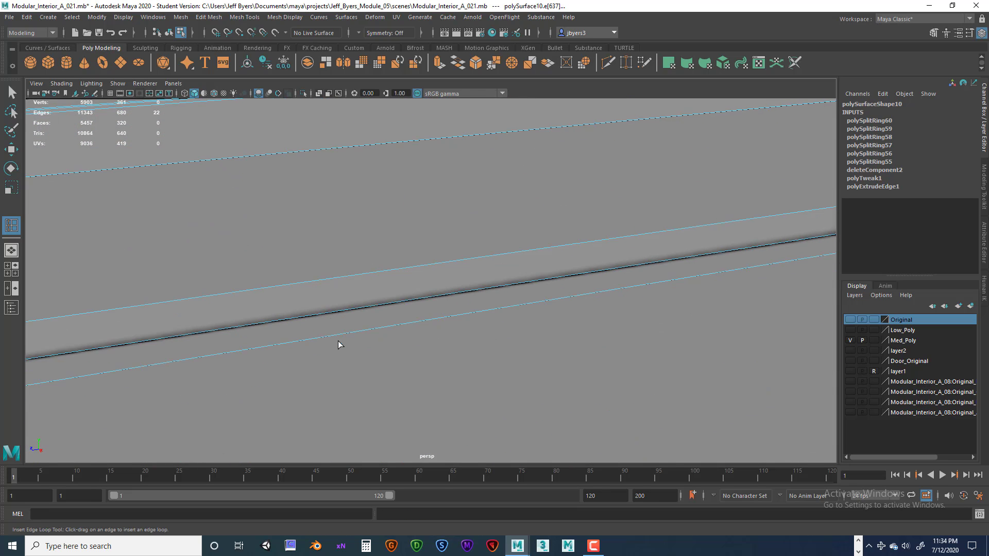
pyautogui.keyDown('alt'); pyautogui.moveTo(252, 301); pyautogui.dragTo(541, 301, button='middle'); pyautogui.keyUp('alt')
pyautogui.keyDown('alt'); pyautogui.moveTo(541, 304); pyautogui.dragTo(465, 363); pyautogui.keyUp('alt')
pyautogui.click(356, 335)
# Step: Insert support edge loops on the floor beside the outer strip's base and along the upper edges on both sides of the cross groove
pyautogui.scroll(5, 386, 360)
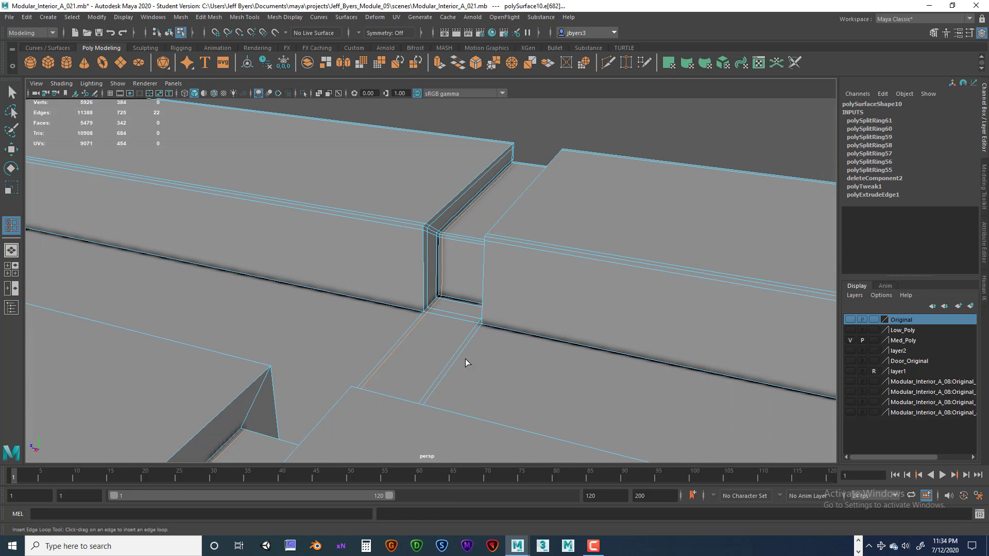
pyautogui.click(478, 328)
pyautogui.keyDown('alt'); pyautogui.moveTo(443, 324); pyautogui.dragTo(446, 324); pyautogui.keyUp('alt')
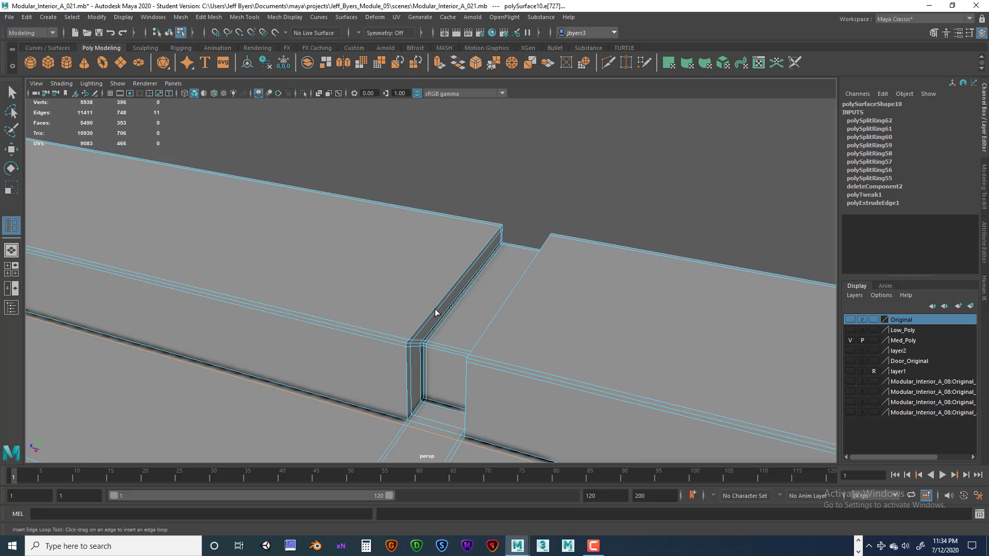
pyautogui.click(403, 344)
pyautogui.click(471, 362)
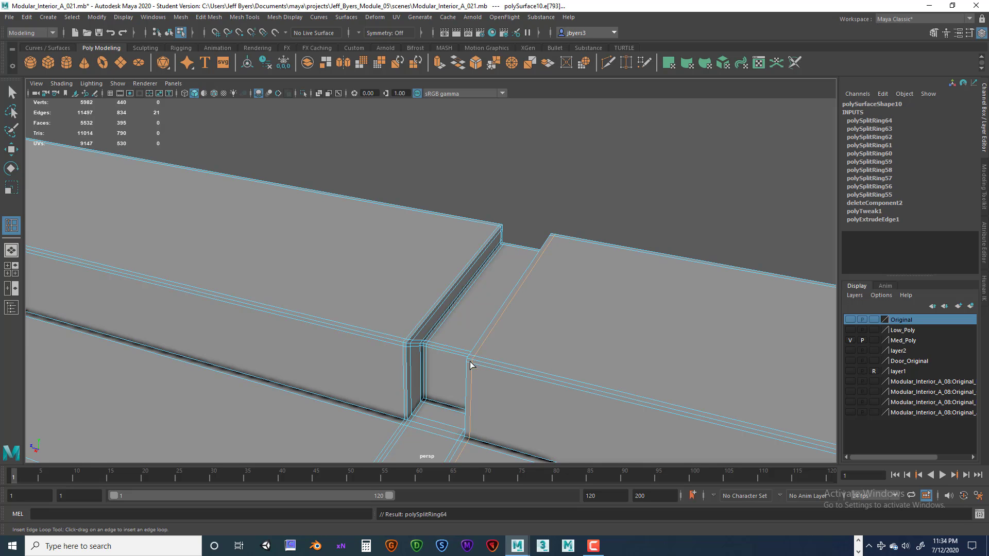
# Step: Return the floor panel to object mode and preview it smoothed, deselected
pyautogui.keyDown('alt'); pyautogui.moveTo(468, 364); pyautogui.dragTo(190, 379); pyautogui.keyUp('alt')
pyautogui.keyDown('alt'); pyautogui.moveTo(400, 378); pyautogui.dragTo(307, 342); pyautogui.keyUp('alt')
pyautogui.keyDown('alt'); pyautogui.moveTo(307, 338); pyautogui.dragTo(538, 369, button='right'); pyautogui.keyUp('alt')
pyautogui.keyDown('alt'); pyautogui.moveTo(380, 273); pyautogui.dragTo(428, 392, button='middle'); pyautogui.keyUp('alt')
pyautogui.keyDown('alt'); pyautogui.moveTo(399, 338); pyautogui.dragTo(592, 350, button='right'); pyautogui.keyUp('alt')
pyautogui.keyDown('alt'); pyautogui.moveTo(301, 283); pyautogui.dragTo(380, 311, button='middle'); pyautogui.keyUp('alt')
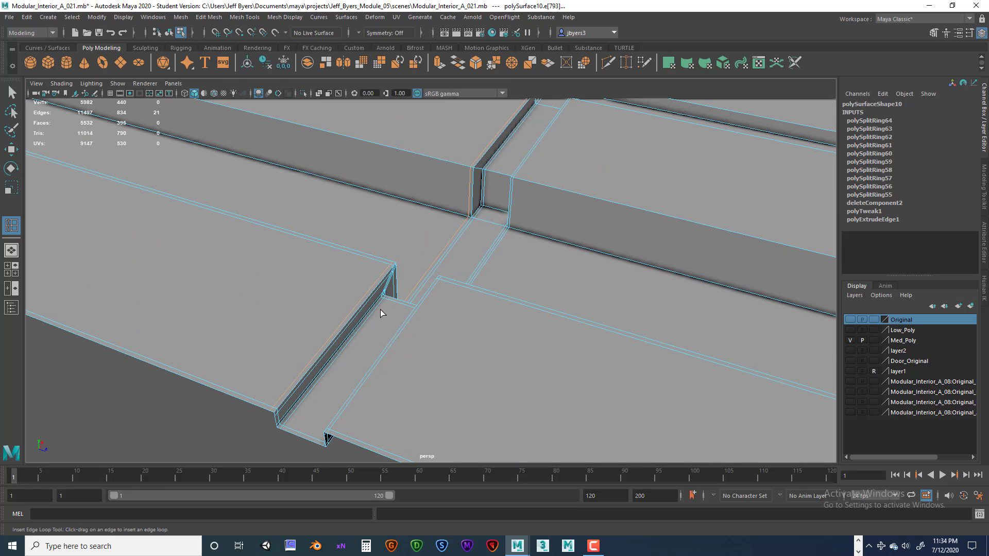
pyautogui.press('q')
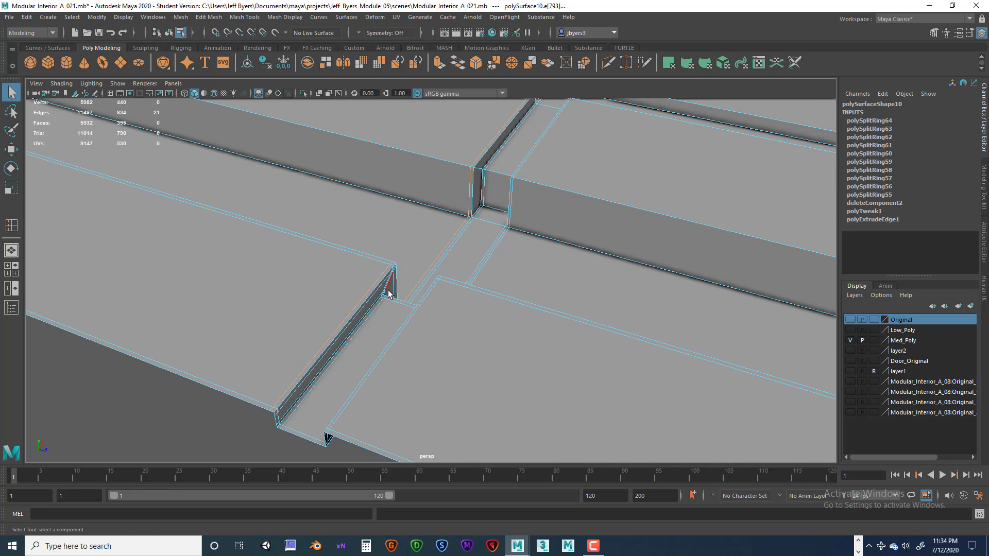
pyautogui.click(169, 32)
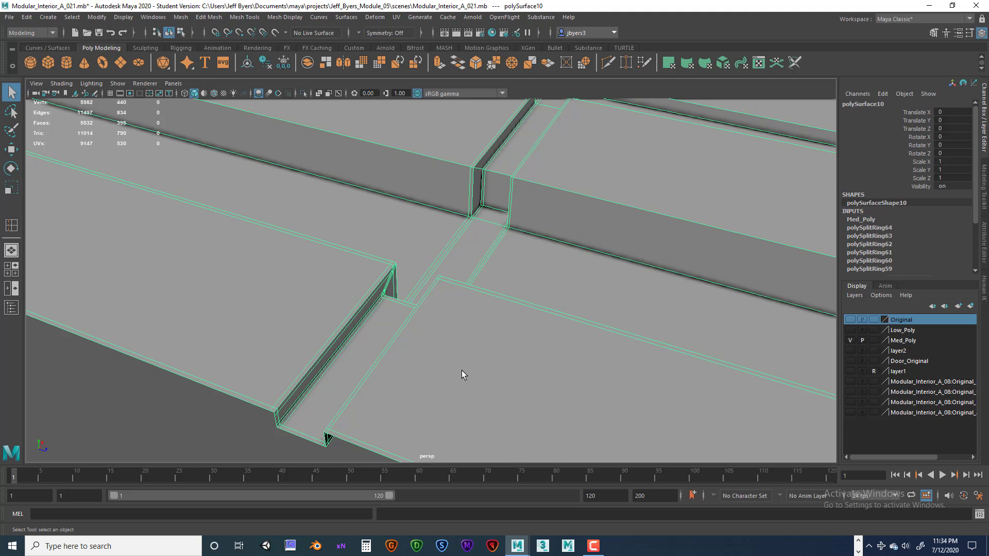
pyautogui.press('3')
pyautogui.click(263, 417)
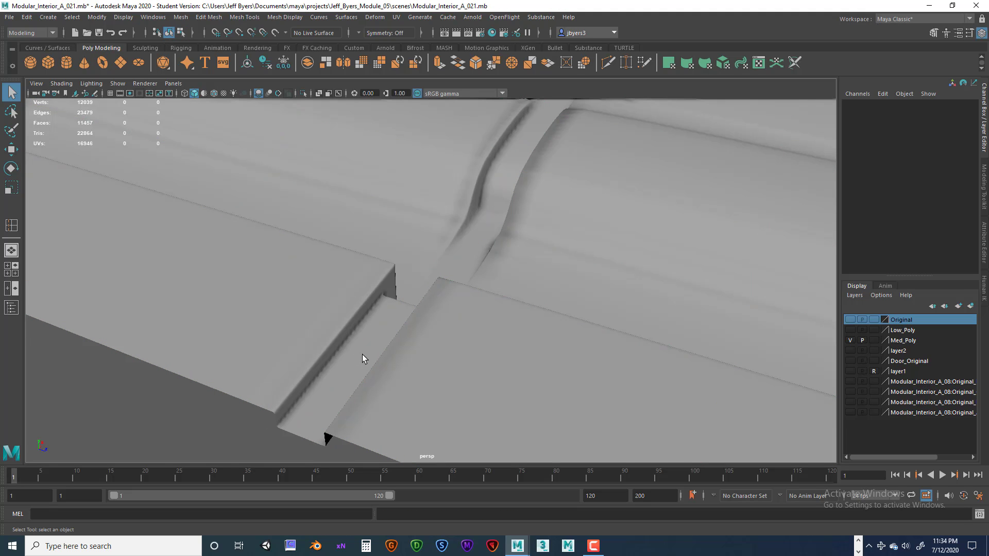
# Step: Examine the smoothed floor panel's strips and cross groove for soft or unsupported edges
pyautogui.keyDown('alt'); pyautogui.moveTo(363, 355); pyautogui.dragTo(284, 360); pyautogui.keyUp('alt')
pyautogui.keyDown('alt'); pyautogui.moveTo(284, 359); pyautogui.dragTo(346, 358, button='middle'); pyautogui.keyUp('alt')
pyautogui.keyDown('alt'); pyautogui.moveTo(346, 358); pyautogui.dragTo(338, 346); pyautogui.keyUp('alt')
pyautogui.moveTo(338, 347)
pyautogui.keyDown('alt'); pyautogui.mouseDown(button='right')
pyautogui.moveTo(346, 338)
pyautogui.moveTo(358, 363)
pyautogui.moveTo(346, 355)
pyautogui.mouseUp(button='right'); pyautogui.keyUp('alt')
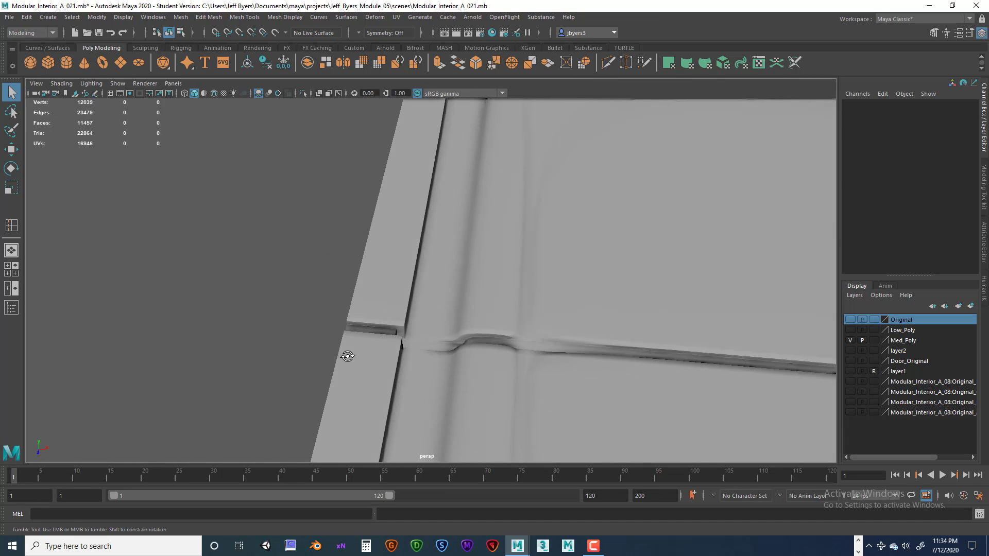
pyautogui.keyDown('alt'); pyautogui.moveTo(468, 318); pyautogui.dragTo(461, 397); pyautogui.keyUp('alt')
# Step: Turn off the floor panel's smooth preview and insert a support edge loop low on the outer strip's inner side wall
pyautogui.click(509, 366)
pyautogui.press('1')
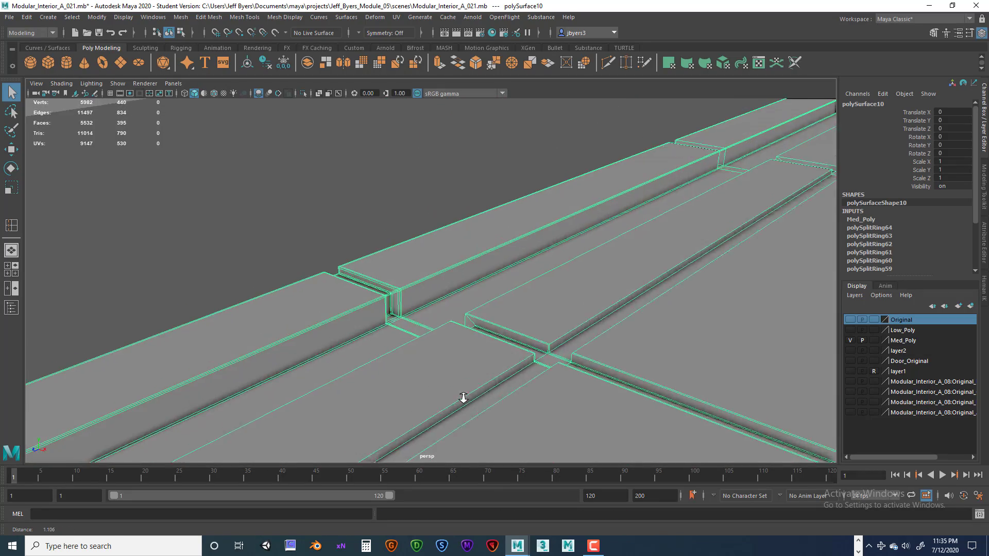
pyautogui.keyDown('alt'); pyautogui.moveTo(462, 397); pyautogui.dragTo(389, 393, button='right'); pyautogui.keyUp('alt')
pyautogui.keyDown('alt'); pyautogui.moveTo(389, 394); pyautogui.dragTo(420, 356); pyautogui.keyUp('alt')
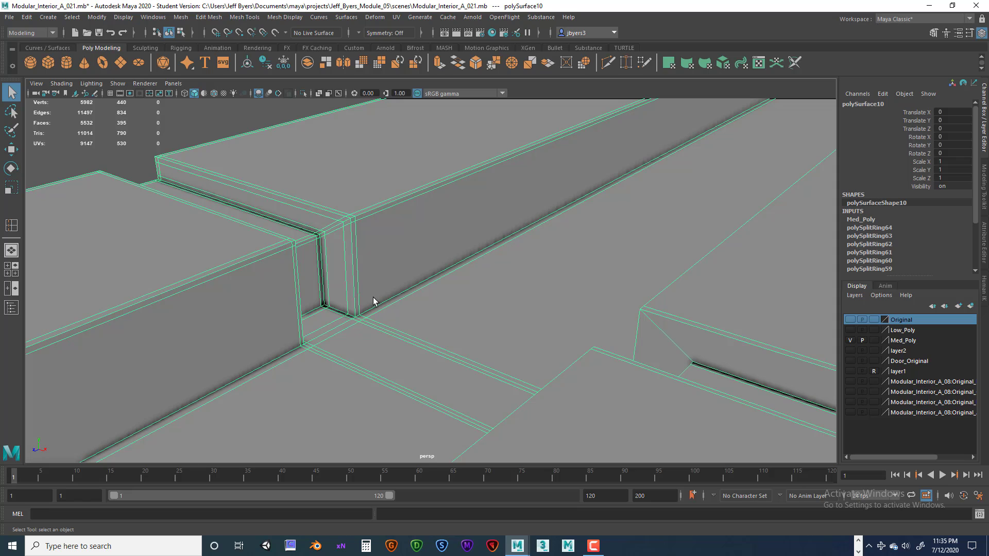
pyautogui.keyDown('shift'); pyautogui.moveTo(373, 298); pyautogui.dragTo(309, 290, button='right'); pyautogui.keyUp('shift')
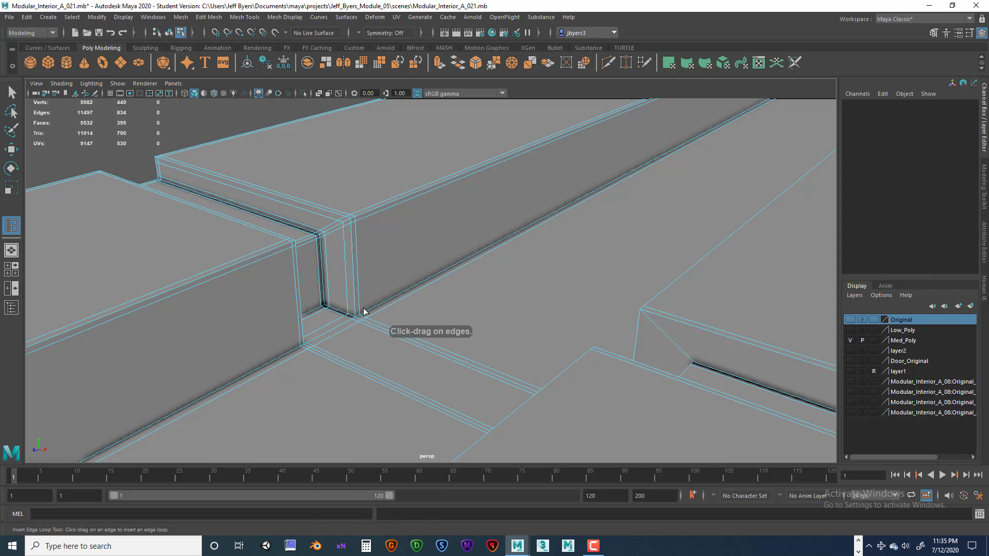
pyautogui.moveTo(359, 310); pyautogui.dragTo(362, 311)
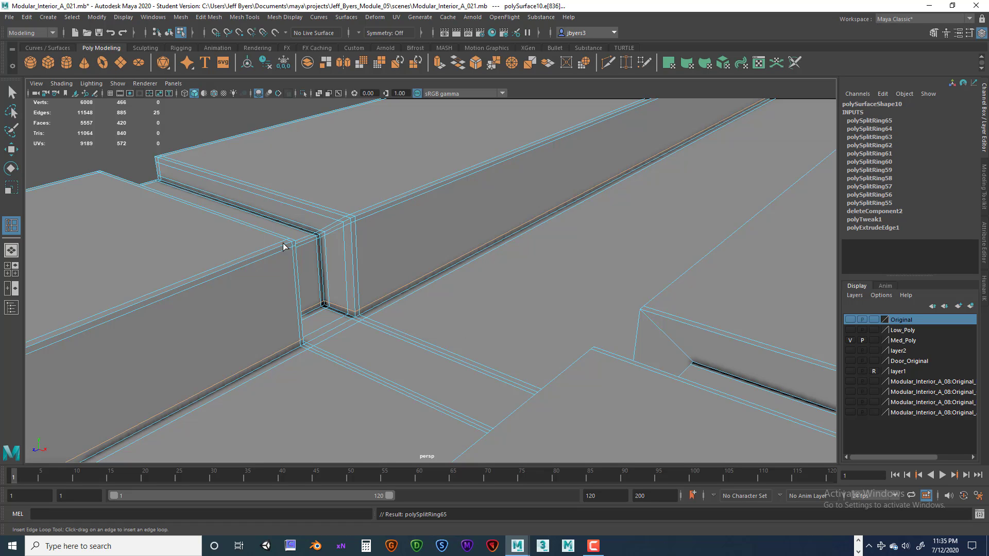
# Step: Reselect the floor panel and insert a support edge loop on the cross groove's wall beside the raised inner section's corner
pyautogui.keyDown('alt'); pyautogui.moveTo(329, 298); pyautogui.dragTo(356, 293); pyautogui.keyUp('alt')
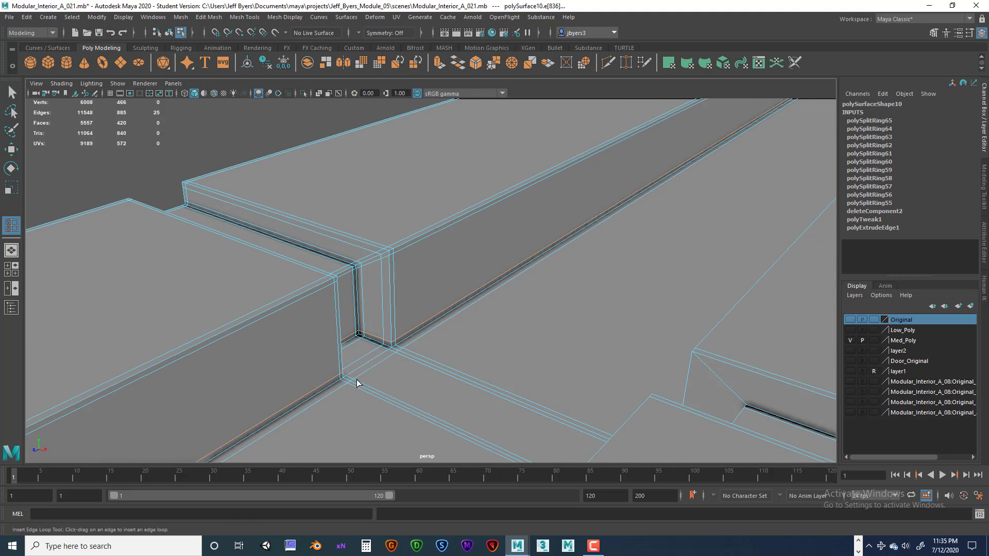
pyautogui.keyDown('alt'); pyautogui.moveTo(452, 392); pyautogui.dragTo(564, 391); pyautogui.keyUp('alt')
pyautogui.keyDown('alt'); pyautogui.moveTo(564, 391); pyautogui.dragTo(319, 366, button='middle'); pyautogui.keyUp('alt')
pyautogui.keyDown('alt'); pyautogui.moveTo(399, 378); pyautogui.dragTo(320, 350); pyautogui.keyUp('alt')
pyautogui.keyDown('alt'); pyautogui.moveTo(319, 350); pyautogui.dragTo(410, 382, button='middle'); pyautogui.keyUp('alt')
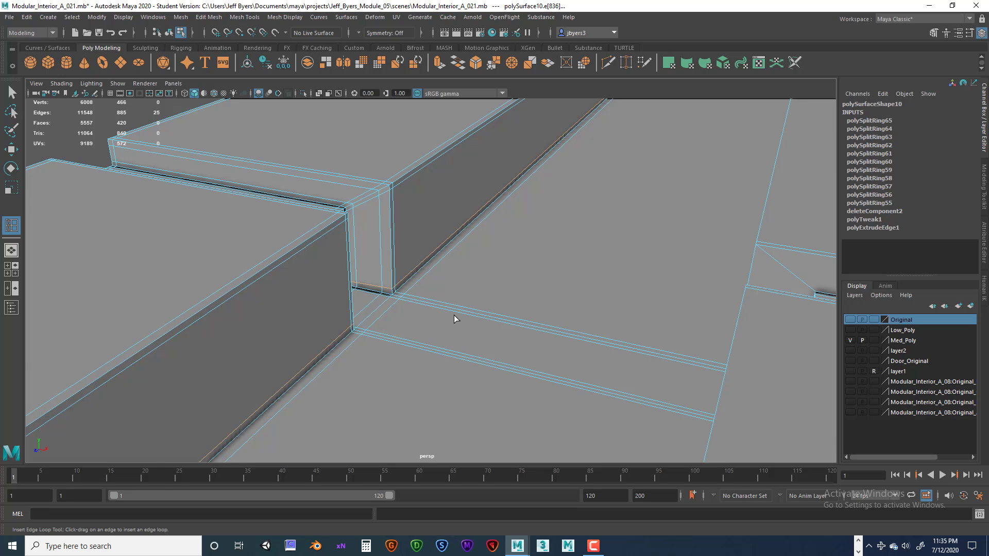
pyautogui.keyDown('alt'); pyautogui.moveTo(453, 315); pyautogui.dragTo(421, 309, button='middle'); pyautogui.keyUp('alt')
pyautogui.keyDown('alt'); pyautogui.moveTo(445, 312); pyautogui.dragTo(404, 314, button='right'); pyautogui.keyUp('alt')
pyautogui.keyDown('alt'); pyautogui.moveTo(404, 314); pyautogui.dragTo(325, 326); pyautogui.keyUp('alt')
pyautogui.moveTo(324, 326)
pyautogui.keyDown('alt'); pyautogui.mouseDown(button='right')
pyautogui.moveTo(299, 322)
pyautogui.moveTo(342, 333)
pyautogui.mouseUp(button='right'); pyautogui.keyUp('alt')
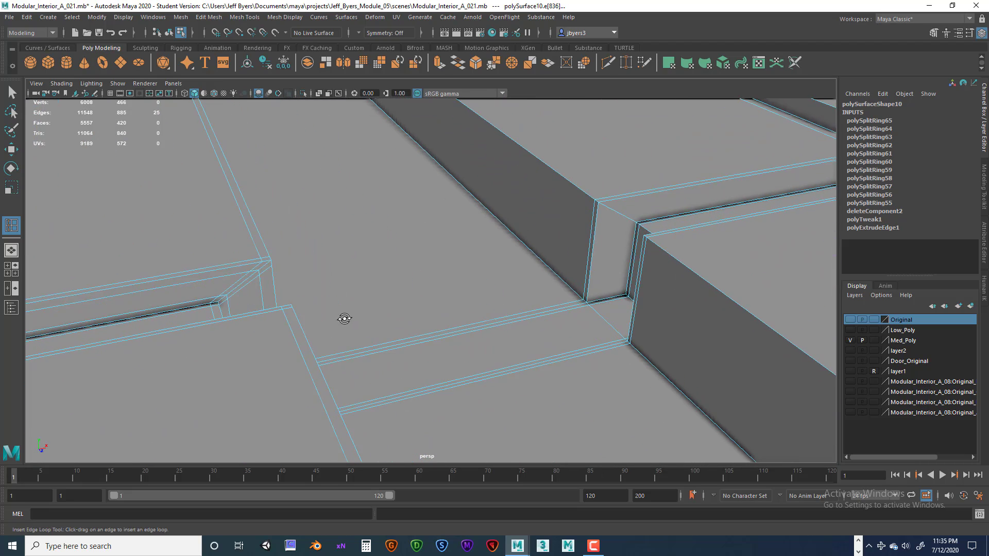
pyautogui.keyDown('alt'); pyautogui.moveTo(345, 318); pyautogui.dragTo(373, 326); pyautogui.keyUp('alt')
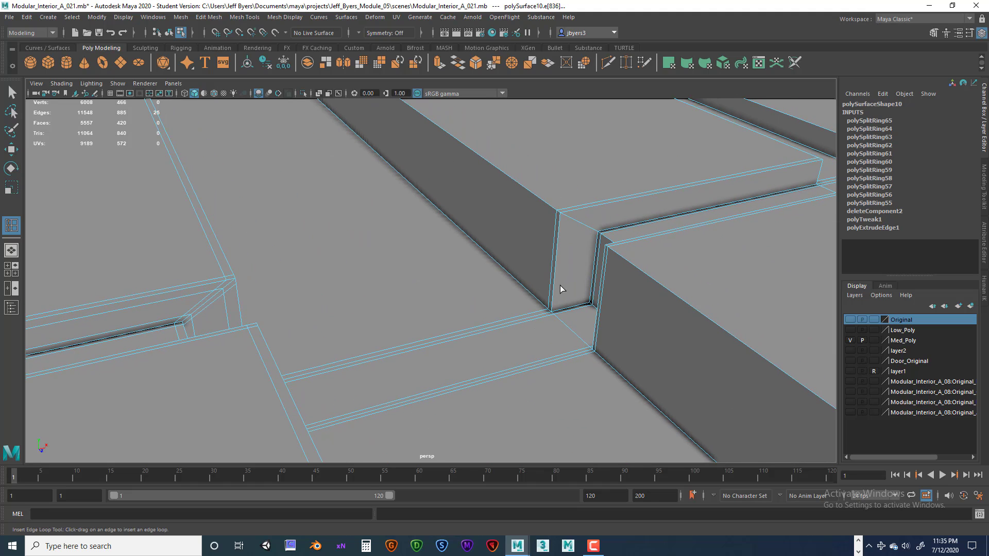
pyautogui.moveTo(562, 281); pyautogui.dragTo(569, 312, button='right')
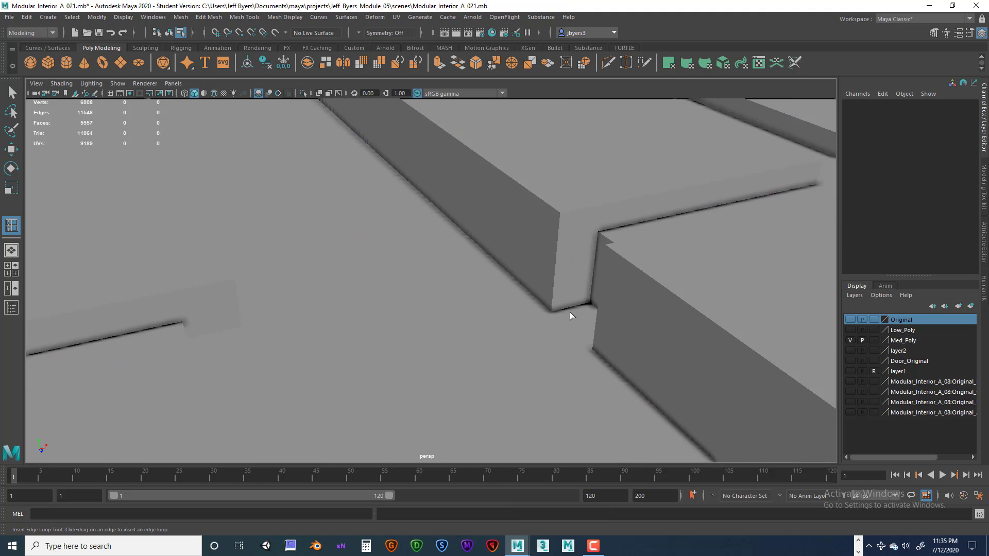
pyautogui.click(558, 280)
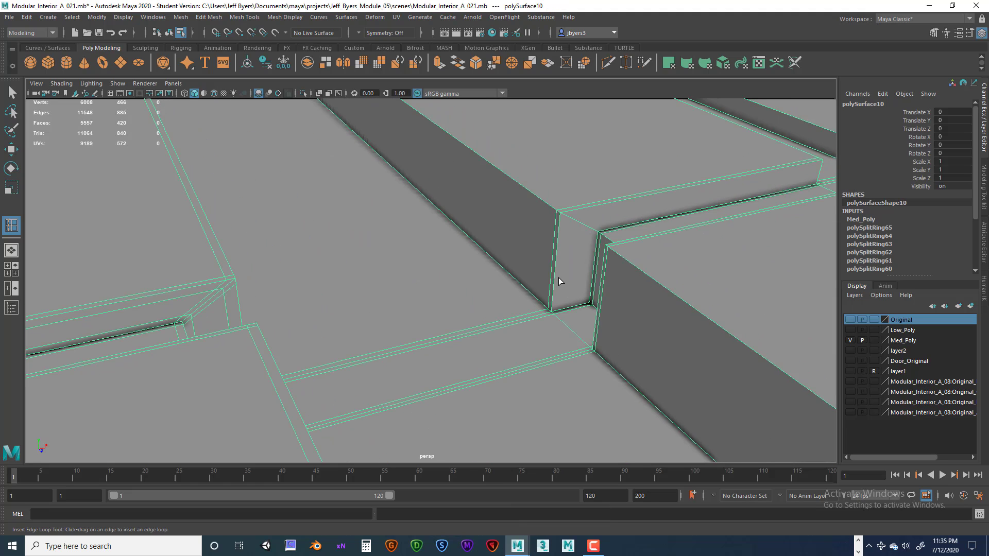
pyautogui.click(557, 312)
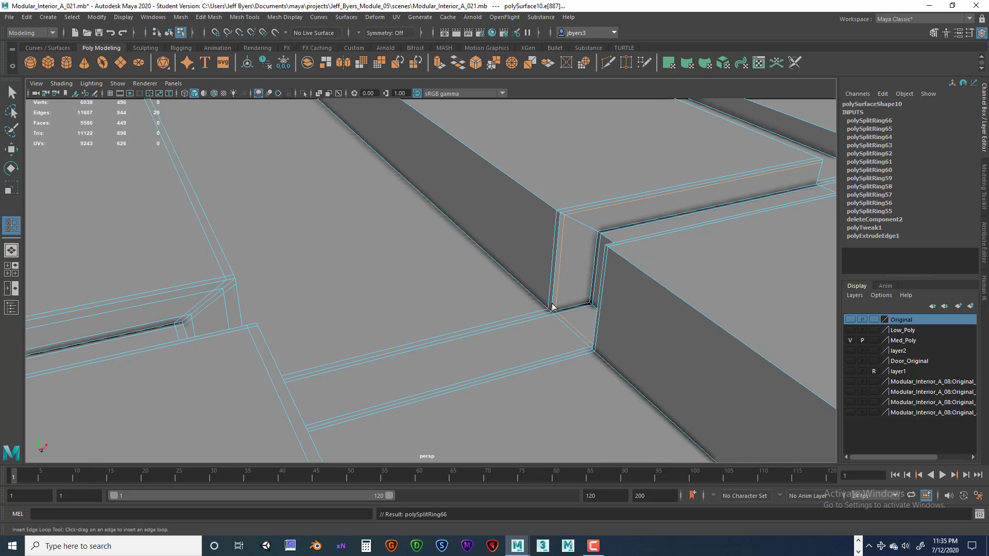
# Step: Insert support edge loops along the base of the raised inner section's side wall, undoing the extra loop
pyautogui.click(549, 314)
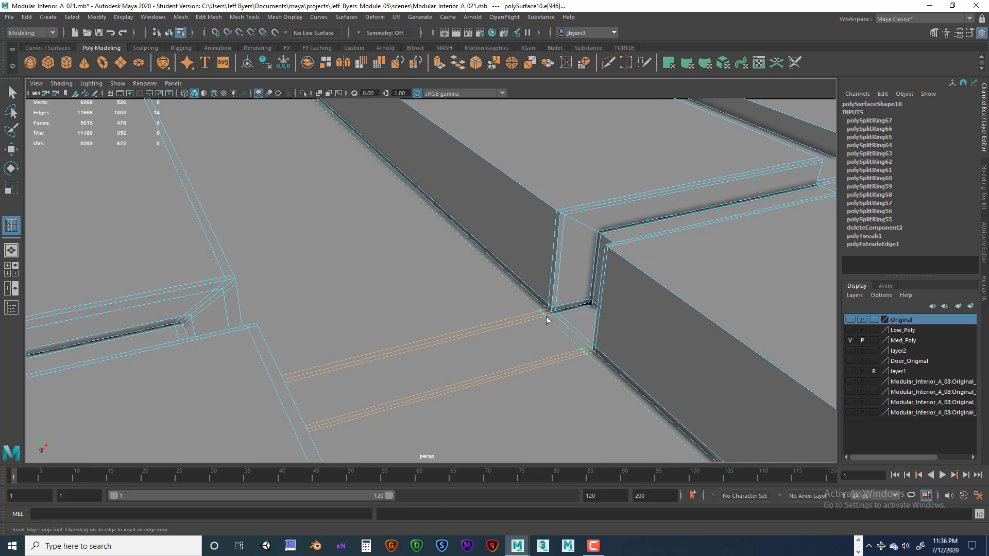
pyautogui.click(548, 316)
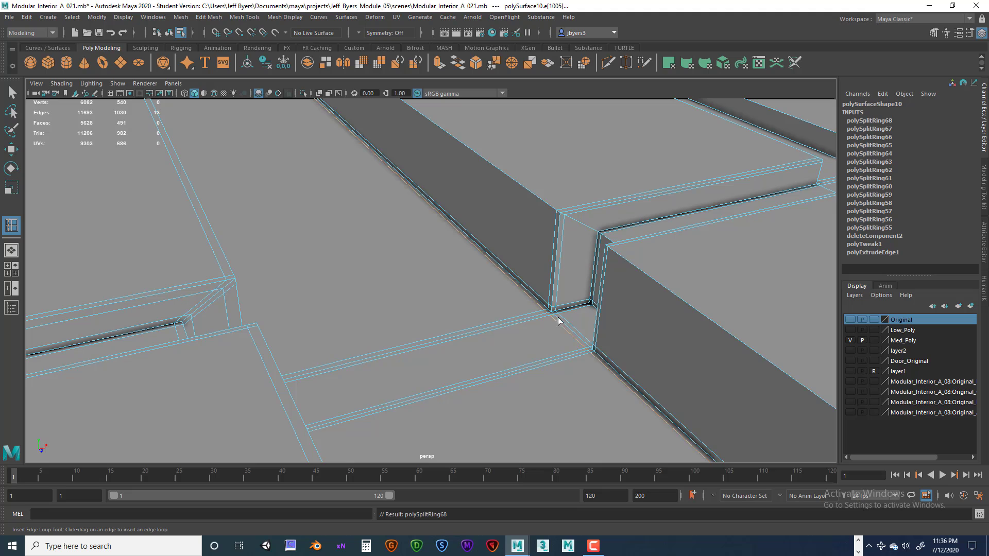
pyautogui.click(599, 353)
pyautogui.hotkey('ctrl', 'z')
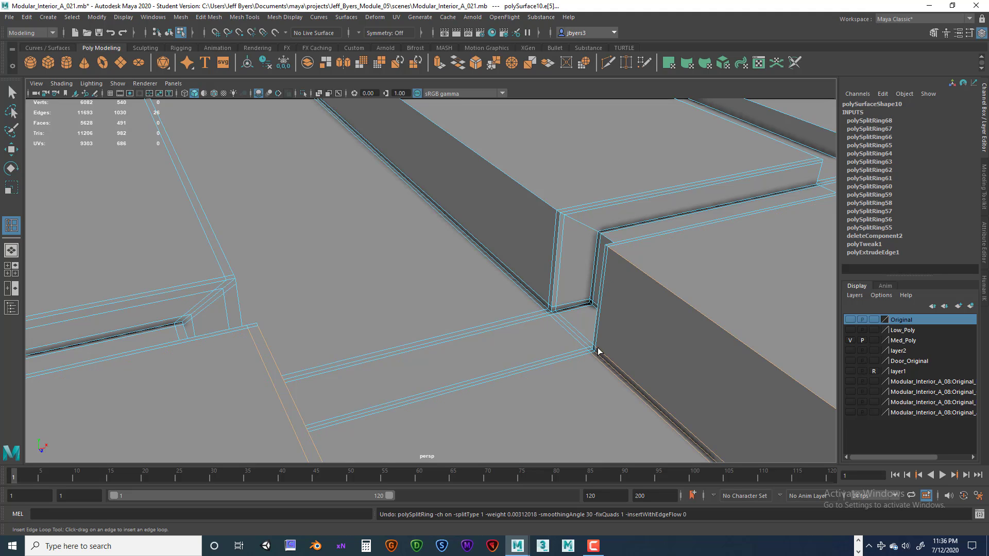
# Step: Insert a support edge loop along the bottom corner of the cross groove's wall in the raised inner section
pyautogui.keyDown('alt'); pyautogui.moveTo(585, 280); pyautogui.dragTo(596, 282); pyautogui.keyUp('alt')
pyautogui.keyDown('alt'); pyautogui.moveTo(596, 282); pyautogui.dragTo(514, 281, button='middle'); pyautogui.keyUp('alt')
pyautogui.keyDown('alt'); pyautogui.moveTo(520, 283); pyautogui.dragTo(569, 292, button='right'); pyautogui.keyUp('alt')
pyautogui.keyDown('alt'); pyautogui.moveTo(562, 302); pyautogui.dragTo(594, 294); pyautogui.keyUp('alt')
pyautogui.keyDown('alt'); pyautogui.moveTo(594, 293); pyautogui.dragTo(542, 312, button='middle'); pyautogui.keyUp('alt')
pyautogui.scroll(-3, 612, 369)
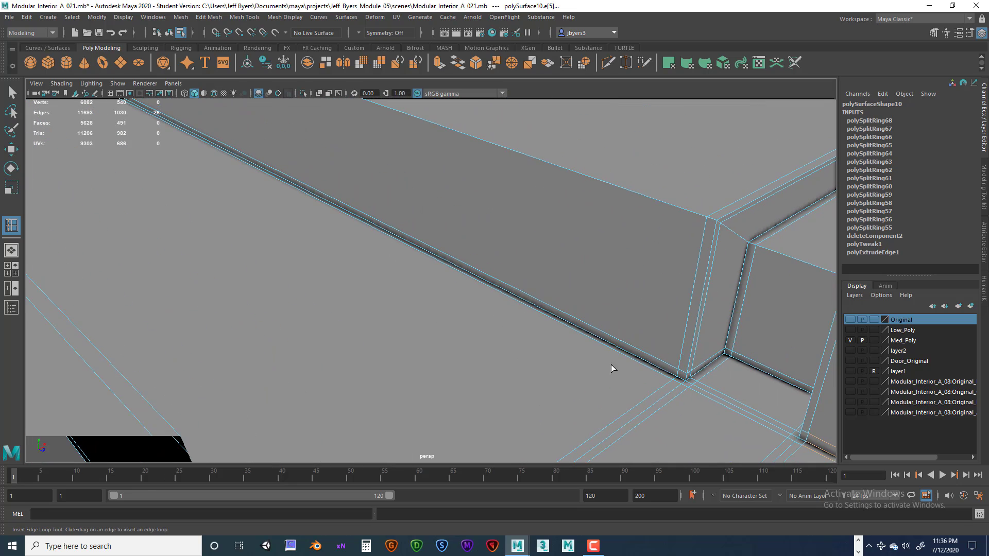
pyautogui.click(720, 358)
# Step: Insert support edge loops on the side and top faces along the raised inner section's upper edge
pyautogui.scroll(-3, 610, 360)
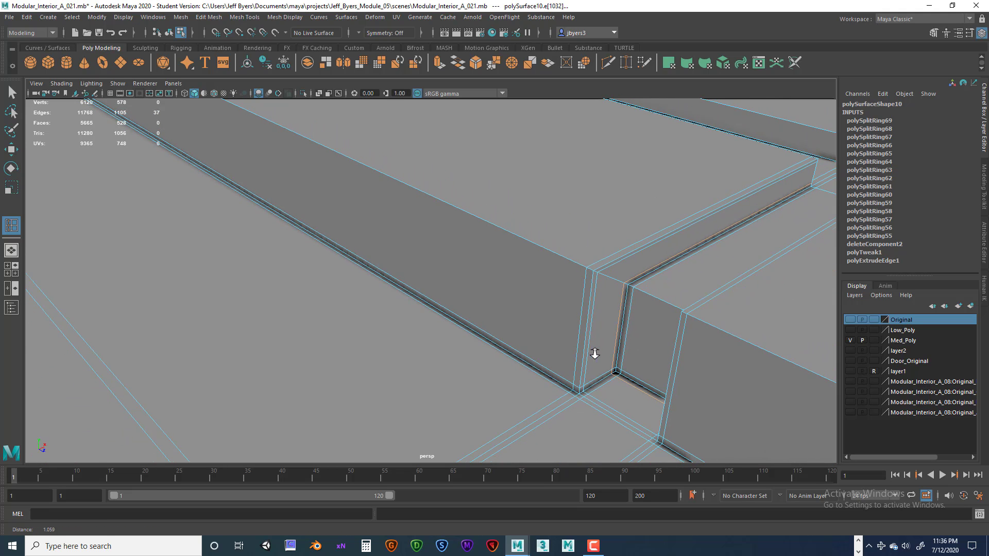
pyautogui.click(599, 277)
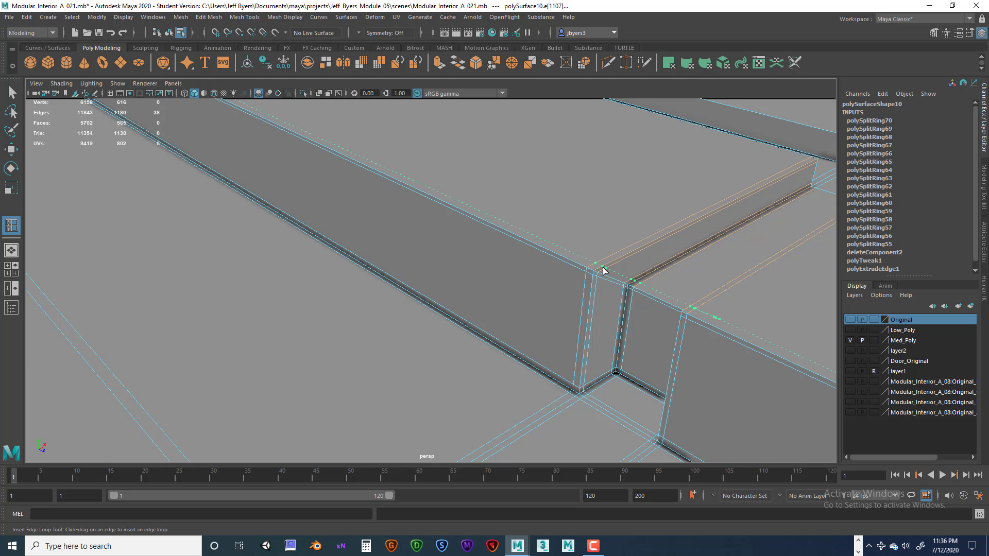
pyautogui.click(599, 271)
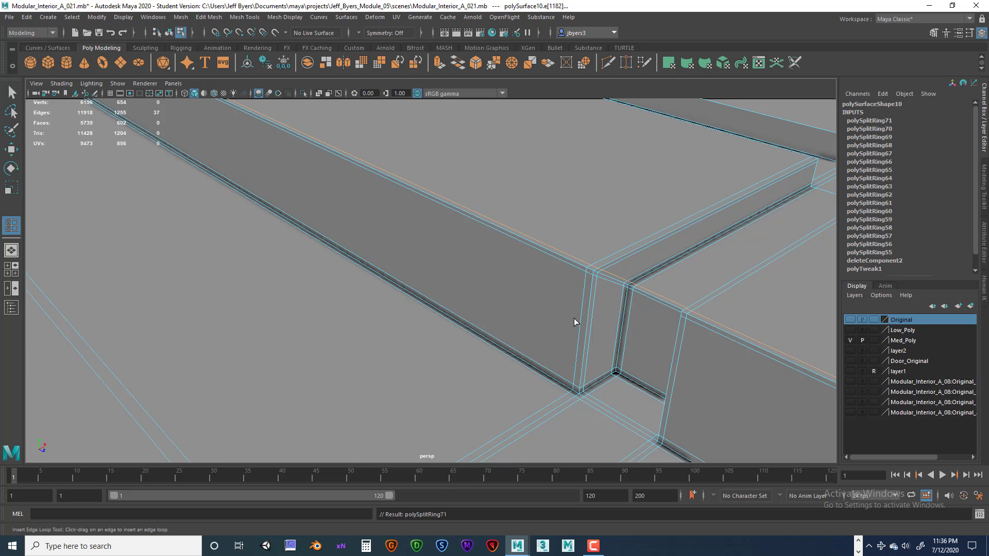
pyautogui.press('q')
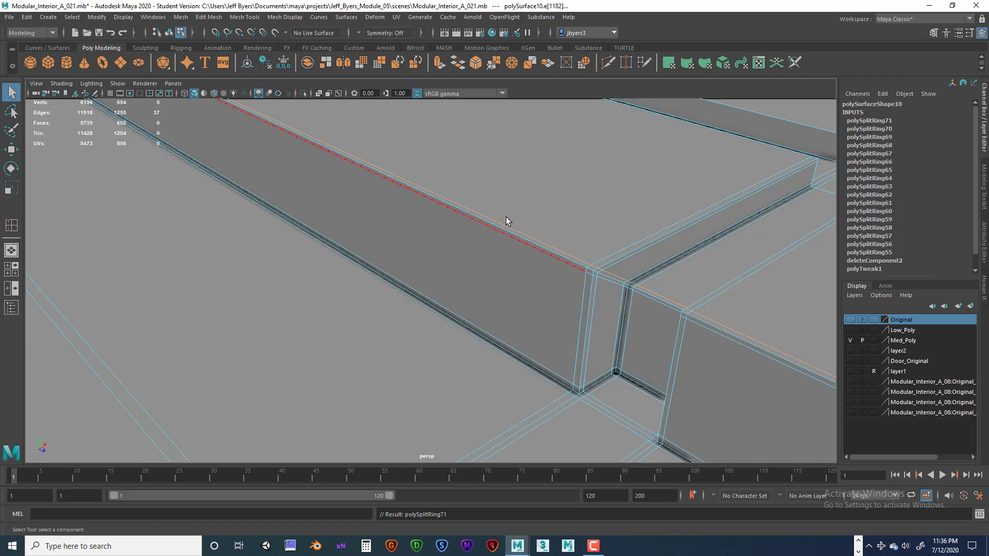
# Step: Return the floor panel to object mode and turn on its smooth preview with nothing selected
pyautogui.keyDown('alt'); pyautogui.moveTo(536, 239); pyautogui.dragTo(379, 243, button='right'); pyautogui.keyUp('alt')
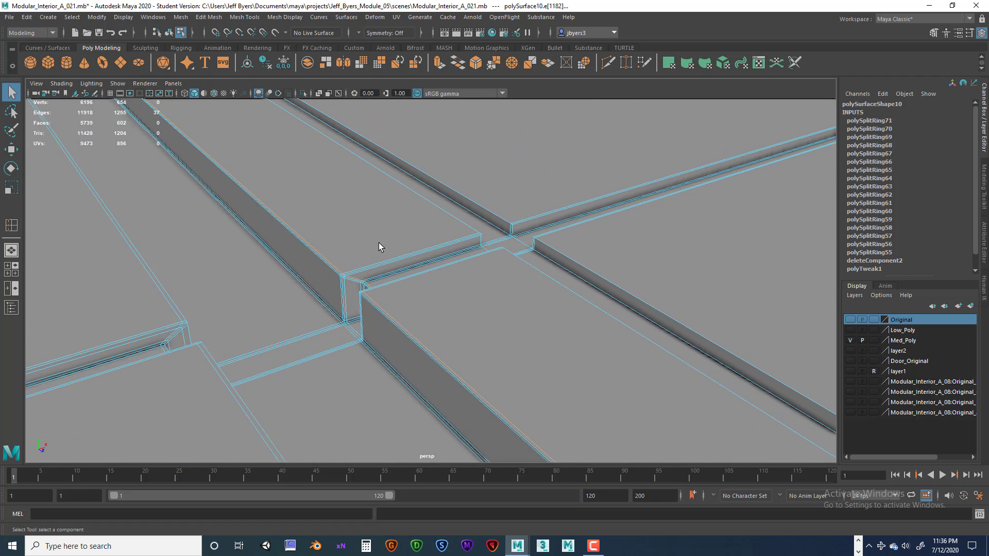
pyautogui.keyDown('alt'); pyautogui.moveTo(379, 243); pyautogui.dragTo(428, 267, button='middle'); pyautogui.keyUp('alt')
pyautogui.keyDown('alt'); pyautogui.moveTo(389, 309); pyautogui.dragTo(368, 301); pyautogui.keyUp('alt')
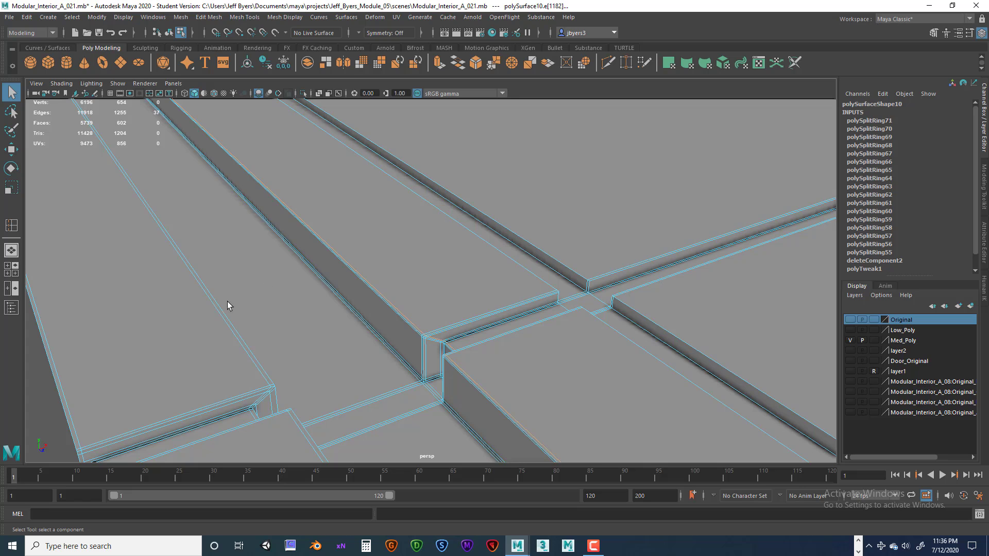
pyautogui.moveTo(334, 225); pyautogui.dragTo(330, 277, button='right')
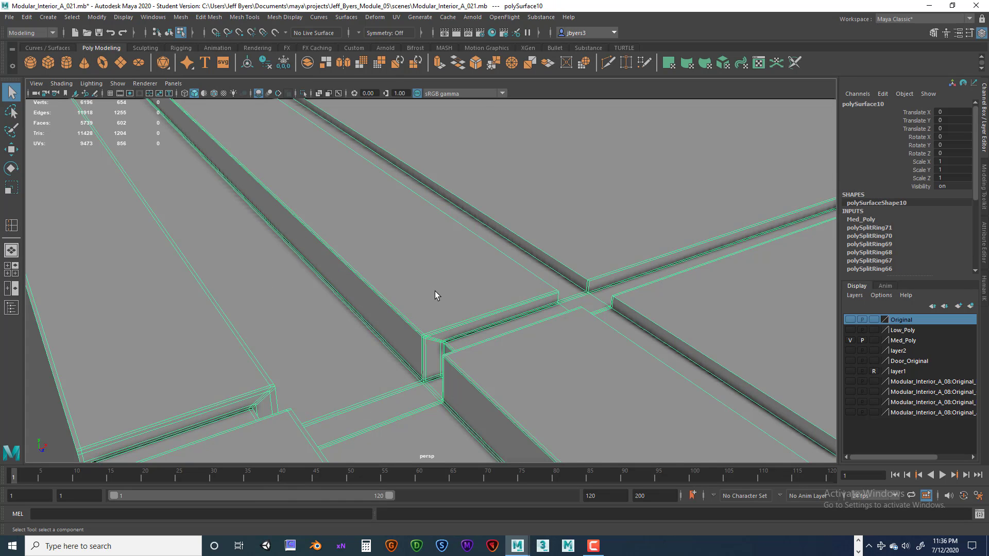
pyautogui.press('3')
pyautogui.click(48, 381)
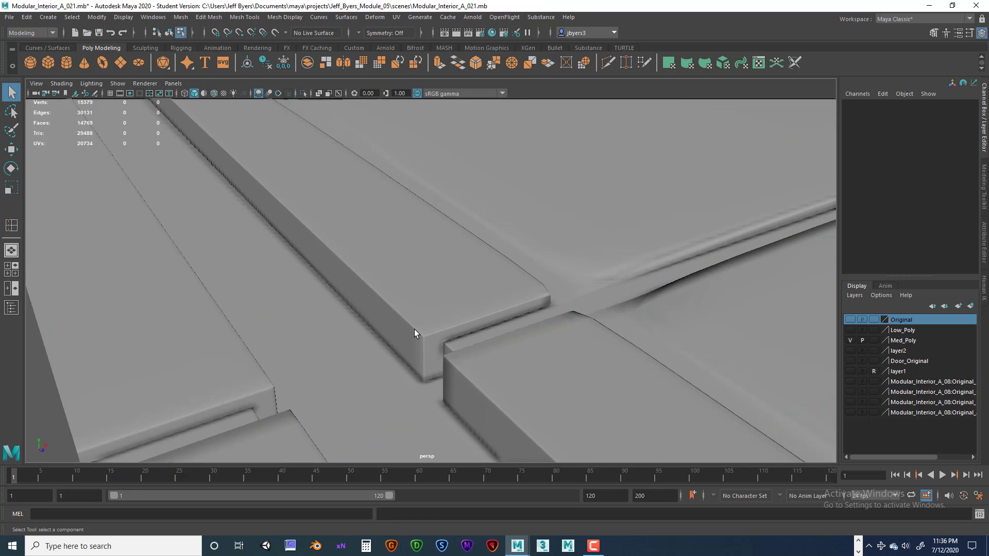
# Step: Examine the smoothed floor panel's cross groove, raised sections and central area from several angles
pyautogui.keyDown('alt'); pyautogui.moveTo(475, 324); pyautogui.dragTo(451, 305); pyautogui.keyUp('alt')
pyautogui.keyDown('alt'); pyautogui.moveTo(451, 304); pyautogui.dragTo(519, 292, button='middle'); pyautogui.keyUp('alt')
pyautogui.keyDown('alt'); pyautogui.moveTo(519, 292); pyautogui.dragTo(520, 266); pyautogui.keyUp('alt')
pyautogui.keyDown('alt'); pyautogui.moveTo(566, 311); pyautogui.dragTo(496, 326); pyautogui.keyUp('alt')
pyautogui.scroll(-5, 527, 317)
pyautogui.keyDown('alt'); pyautogui.moveTo(496, 326); pyautogui.dragTo(485, 309, button='middle'); pyautogui.keyUp('alt')
pyautogui.keyDown('alt'); pyautogui.moveTo(485, 310); pyautogui.dragTo(550, 311); pyautogui.keyUp('alt')
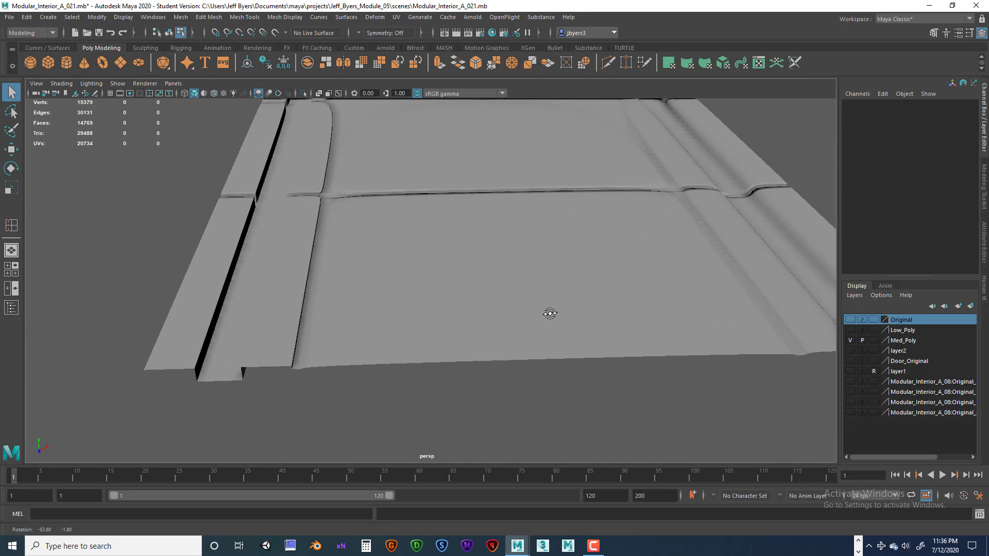
pyautogui.moveTo(393, 309)
pyautogui.keyDown('alt'); pyautogui.mouseDown()
pyautogui.moveTo(465, 322)
pyautogui.moveTo(393, 313)
pyautogui.mouseUp(); pyautogui.keyUp('alt')
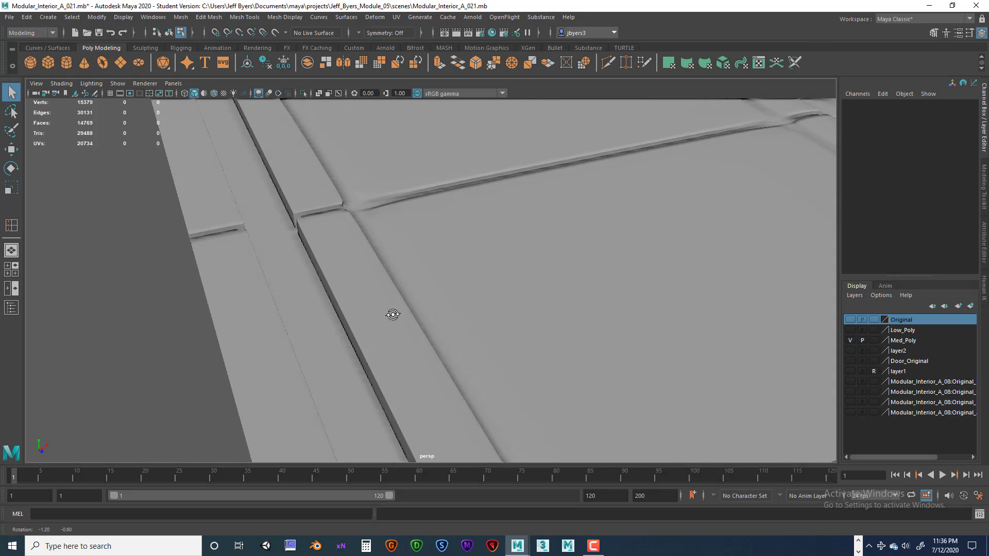
# Step: Select the smoothed floor panel and turn off its smooth preview
pyautogui.keyDown('alt'); pyautogui.moveTo(393, 313); pyautogui.dragTo(457, 298, button='right'); pyautogui.keyUp('alt')
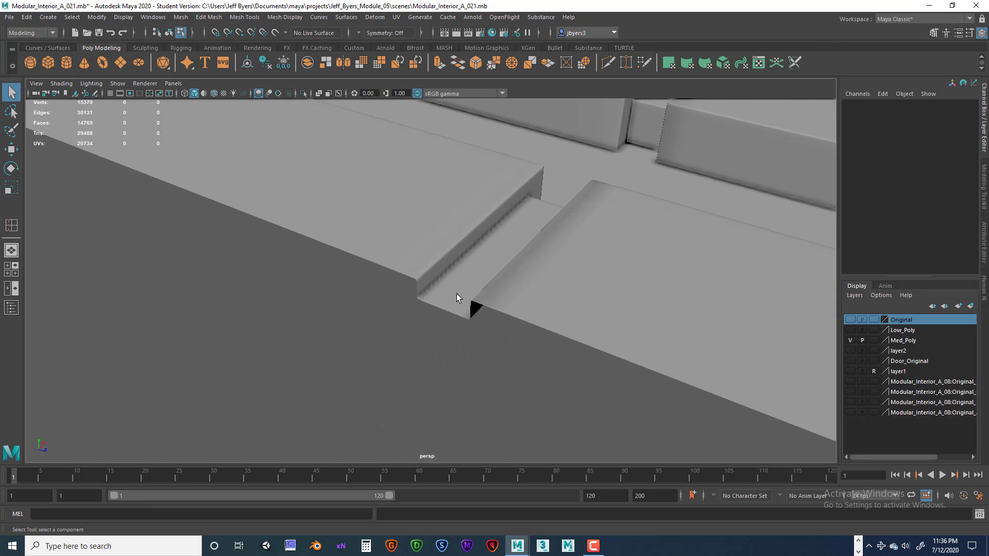
pyautogui.keyDown('alt'); pyautogui.moveTo(457, 299); pyautogui.dragTo(449, 342); pyautogui.keyUp('alt')
pyautogui.click(392, 290)
pyautogui.moveTo(393, 290)
pyautogui.keyDown('alt'); pyautogui.mouseDown()
pyautogui.moveTo(384, 288)
pyautogui.moveTo(393, 292)
pyautogui.mouseUp(); pyautogui.keyUp('alt')
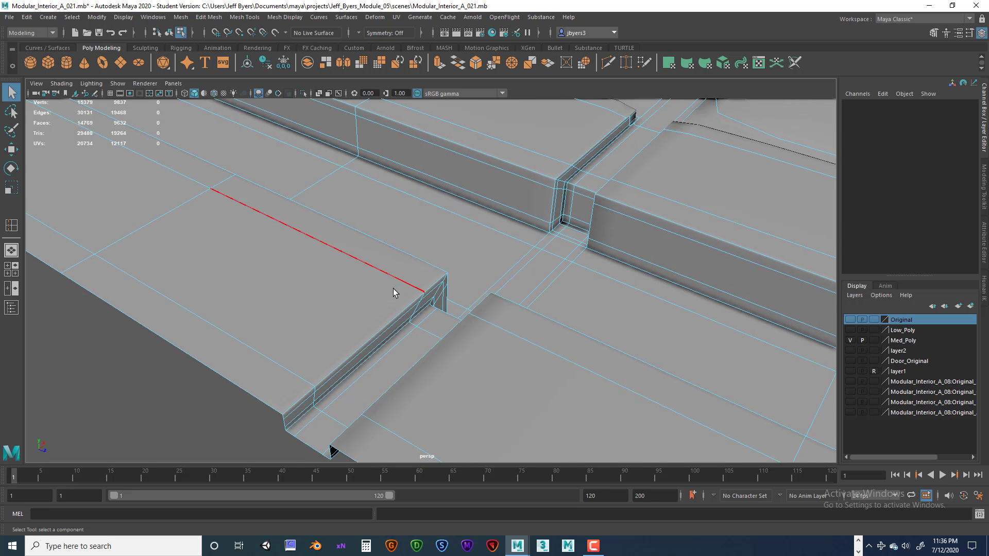
pyautogui.press('1')
# Step: Examine the unsmoothed floor panel's support edge loops around the cross grooves, raised strips and outer border from several angles
pyautogui.keyDown('alt'); pyautogui.moveTo(396, 291); pyautogui.dragTo(379, 281, button='middle'); pyautogui.keyUp('alt')
pyautogui.keyDown('alt'); pyautogui.moveTo(379, 281); pyautogui.dragTo(384, 287); pyautogui.keyUp('alt')
pyautogui.keyDown('alt'); pyautogui.moveTo(384, 287); pyautogui.dragTo(144, 289, button='right'); pyautogui.keyUp('alt')
pyautogui.keyDown('alt'); pyautogui.moveTo(453, 290); pyautogui.dragTo(332, 286, button='right'); pyautogui.keyUp('alt')
pyautogui.keyDown('alt'); pyautogui.moveTo(379, 269); pyautogui.dragTo(377, 303, button='middle'); pyautogui.keyUp('alt')
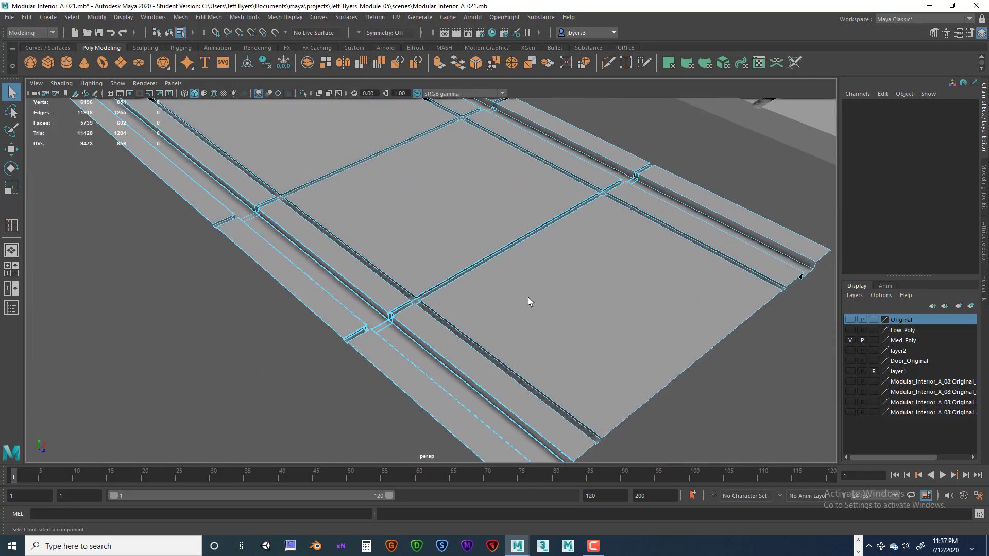
pyautogui.keyDown('alt'); pyautogui.moveTo(529, 301); pyautogui.dragTo(573, 269); pyautogui.keyUp('alt')
pyautogui.keyDown('alt'); pyautogui.moveTo(581, 283); pyautogui.dragTo(647, 298, button='right'); pyautogui.keyUp('alt')
pyautogui.keyDown('alt'); pyautogui.moveTo(509, 293); pyautogui.dragTo(572, 292, button='right'); pyautogui.keyUp('alt')
pyautogui.keyDown('alt'); pyautogui.moveTo(423, 296); pyautogui.dragTo(453, 298, button='middle'); pyautogui.keyUp('alt')
pyautogui.keyDown('alt'); pyautogui.moveTo(454, 297); pyautogui.dragTo(480, 308); pyautogui.keyUp('alt')
pyautogui.keyDown('alt'); pyautogui.moveTo(508, 300); pyautogui.dragTo(485, 278, button='middle'); pyautogui.keyUp('alt')
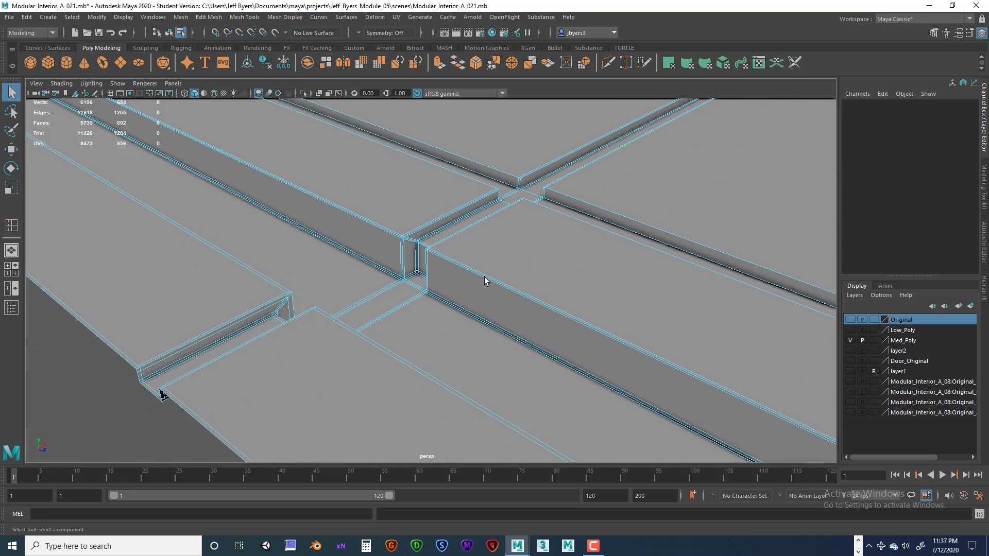
pyautogui.keyDown('alt'); pyautogui.moveTo(486, 278); pyautogui.dragTo(545, 331); pyautogui.keyUp('alt')
pyautogui.keyDown('alt'); pyautogui.moveTo(582, 329); pyautogui.dragTo(649, 332, button='right'); pyautogui.keyUp('alt')
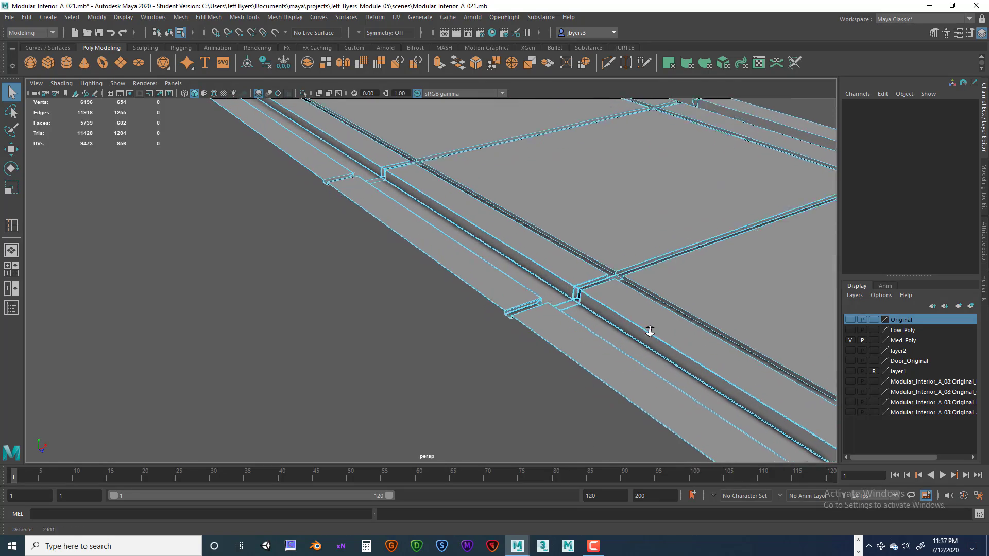
pyautogui.keyDown('alt'); pyautogui.moveTo(594, 316); pyautogui.dragTo(545, 304, button='middle'); pyautogui.keyUp('alt')
pyautogui.keyDown('alt'); pyautogui.moveTo(545, 304); pyautogui.dragTo(368, 299); pyautogui.keyUp('alt')
# Step: Insert a support edge loop on the raised strip's side wall, just below its upper edge at the panel's open end
pyautogui.moveTo(328, 298); pyautogui.dragTo(377, 319, button='right')
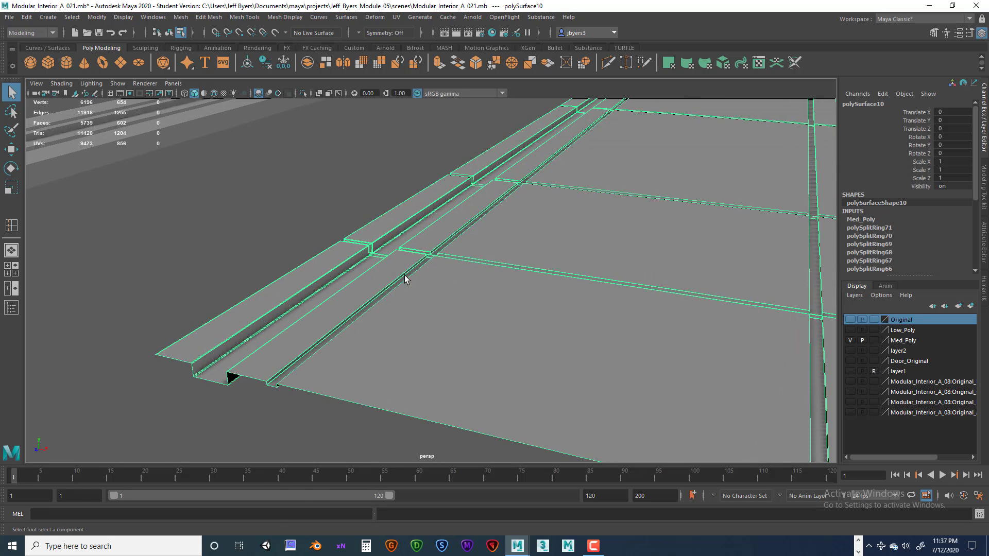
pyautogui.keyDown('alt'); pyautogui.moveTo(429, 304); pyautogui.dragTo(500, 325); pyautogui.keyUp('alt')
pyautogui.scroll(-3, 474, 345)
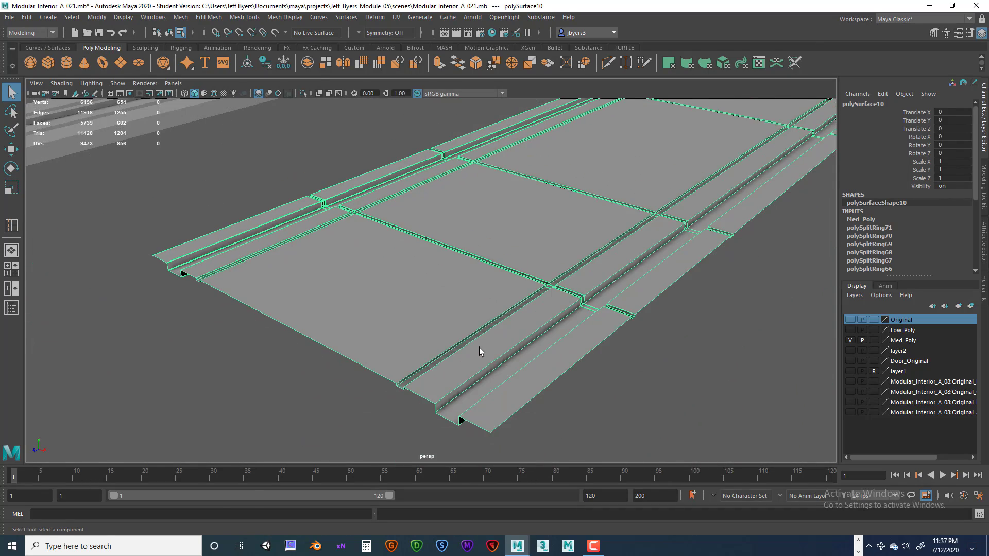
pyautogui.scroll(3, 479, 347)
pyautogui.keyDown('alt'); pyautogui.moveTo(478, 345); pyautogui.dragTo(455, 285, button='middle'); pyautogui.keyUp('alt')
pyautogui.keyDown('alt'); pyautogui.moveTo(455, 285); pyautogui.dragTo(505, 304, button='right'); pyautogui.keyUp('alt')
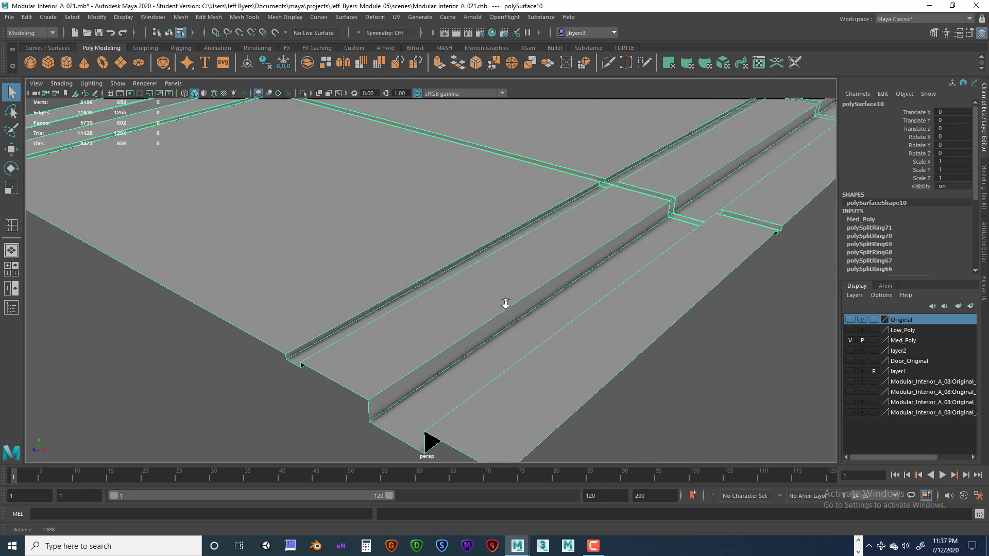
pyautogui.keyDown('alt'); pyautogui.moveTo(505, 303); pyautogui.dragTo(443, 284); pyautogui.keyUp('alt')
pyautogui.rightClick(415, 281)
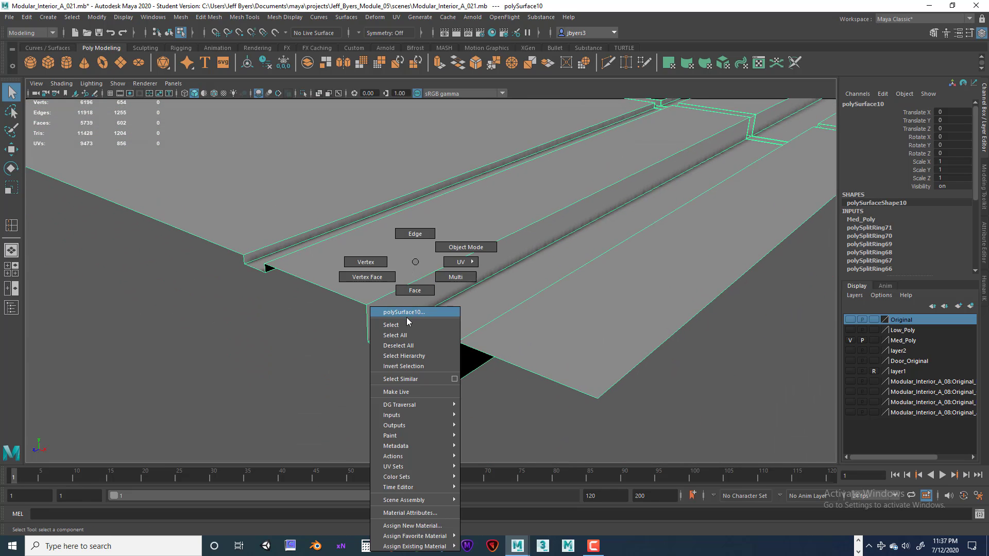
pyautogui.moveTo(407, 317); pyautogui.dragTo(352, 286, button='right')
pyautogui.scroll(5, 400, 305)
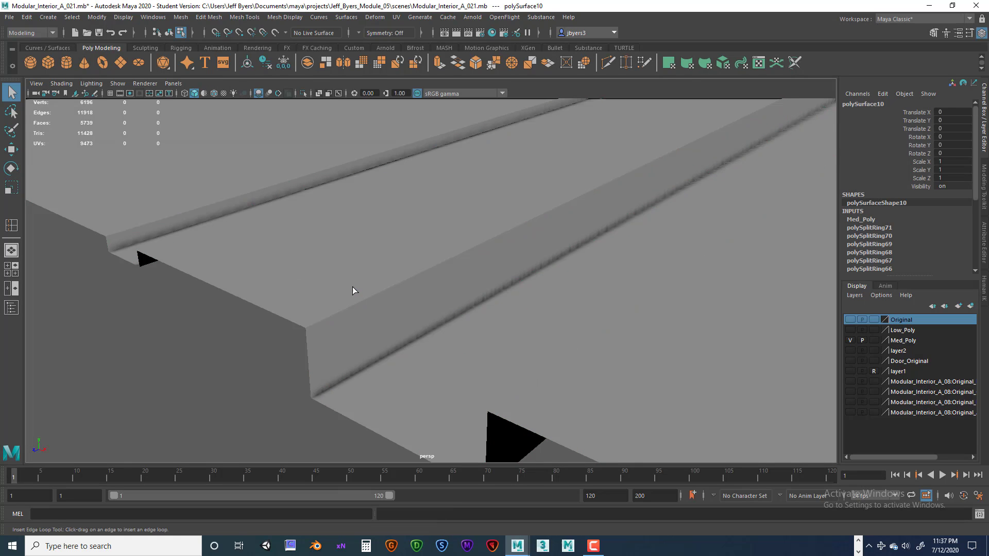
pyautogui.click(307, 332)
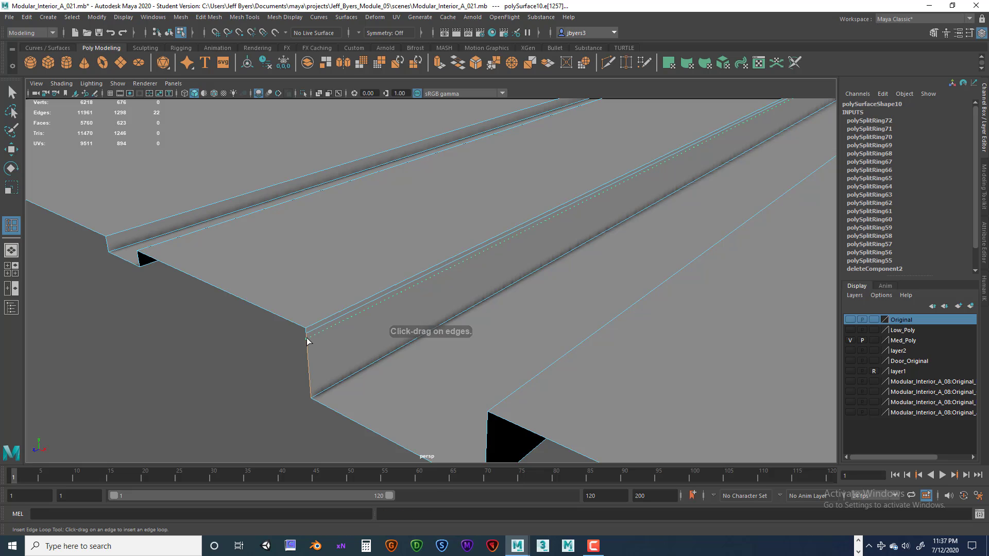
# Step: Insert additional support edge loops below the raised strip's upper edge and across the floor panel's open end
pyautogui.click(307, 344)
pyautogui.click(311, 346)
pyautogui.click(314, 337)
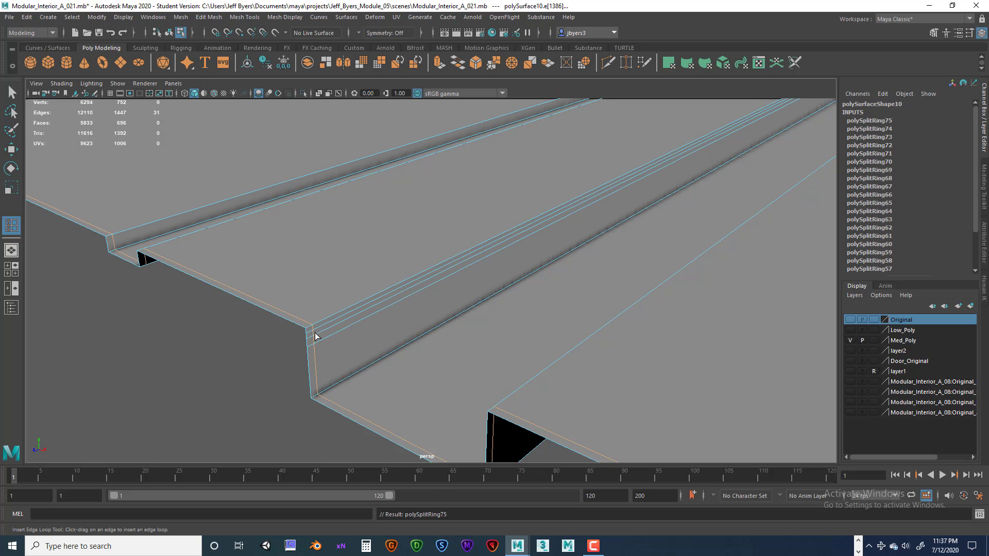
pyautogui.click(319, 334)
# Step: Insert support edge loops on both sides of the bottom corner of the raised strip's side wall
pyautogui.click(330, 391)
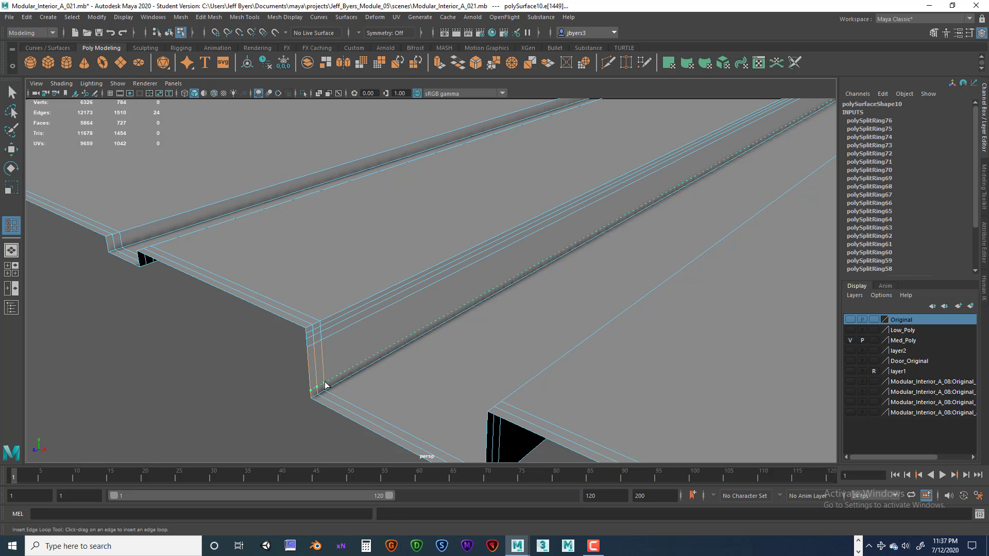
pyautogui.click(330, 395)
pyautogui.moveTo(491, 368)
pyautogui.keyDown('alt'); pyautogui.mouseDown()
pyautogui.moveTo(498, 353)
pyautogui.moveTo(497, 366)
pyautogui.mouseUp(); pyautogui.keyUp('alt')
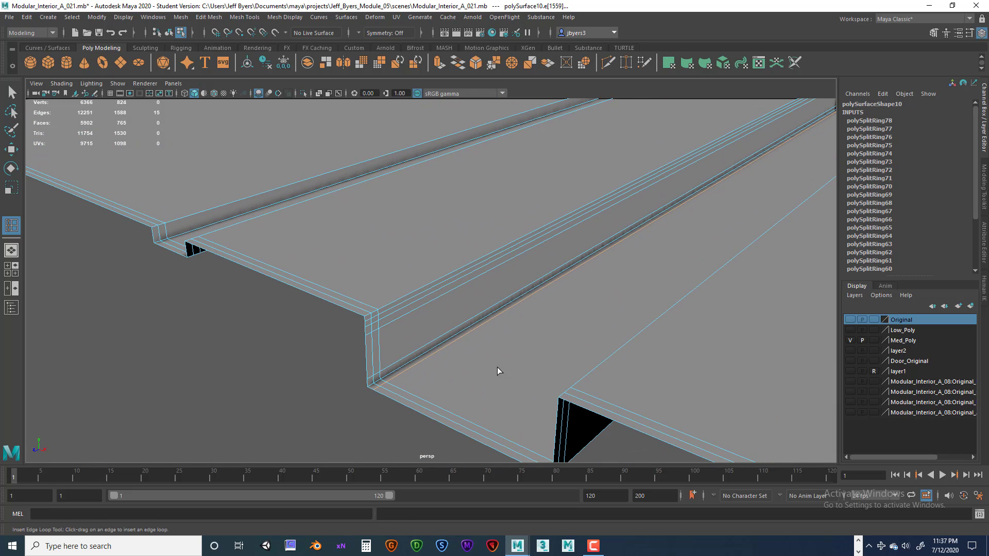
# Step: Insert three support edge loops on the raised strip's top face near its outer edge and one beside the inner groove
pyautogui.click(359, 316)
pyautogui.click(353, 312)
pyautogui.click(345, 308)
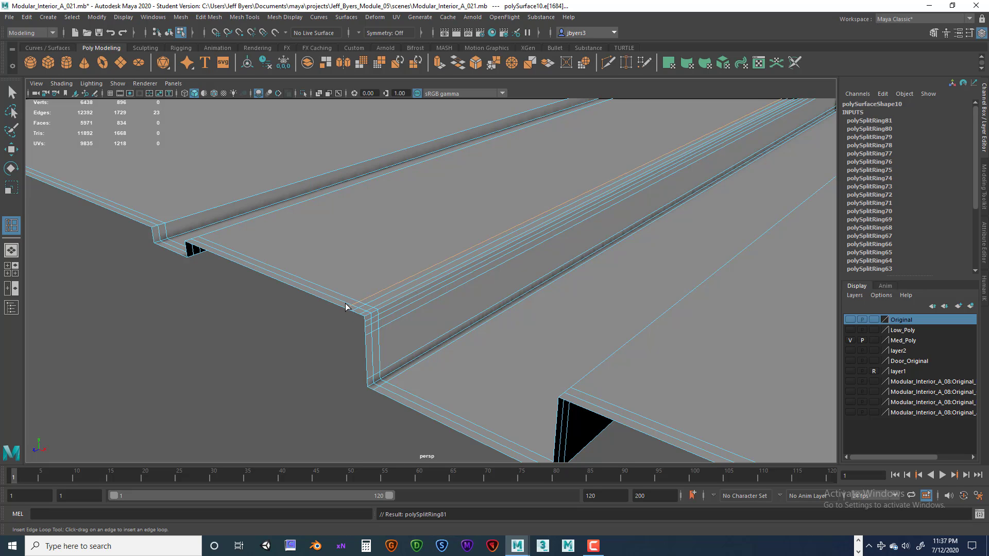
pyautogui.click(199, 245)
# Step: Check the raised strip's corners and the panel's open end in smooth preview
pyautogui.press('1')
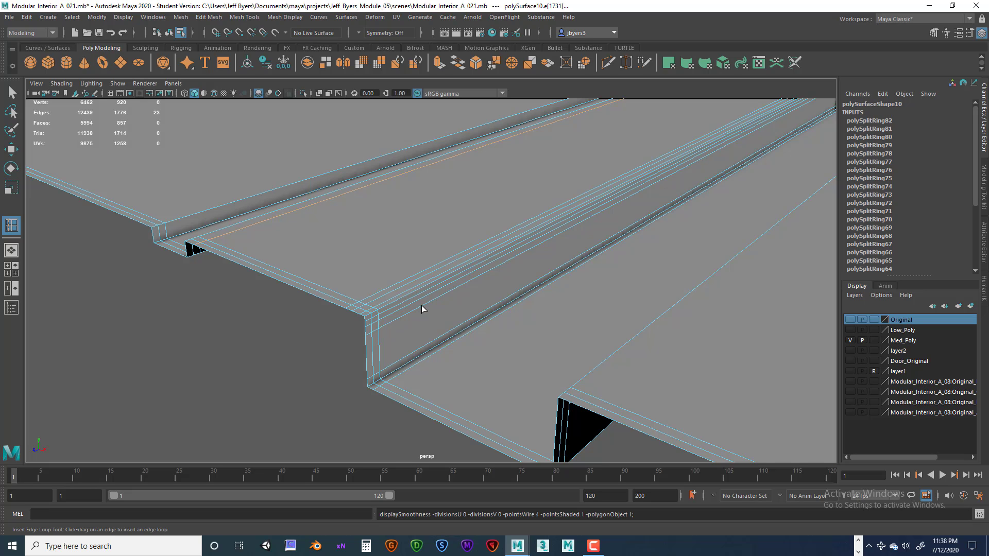
pyautogui.press('3')
pyautogui.click(295, 390)
pyautogui.rightClick(400, 314)
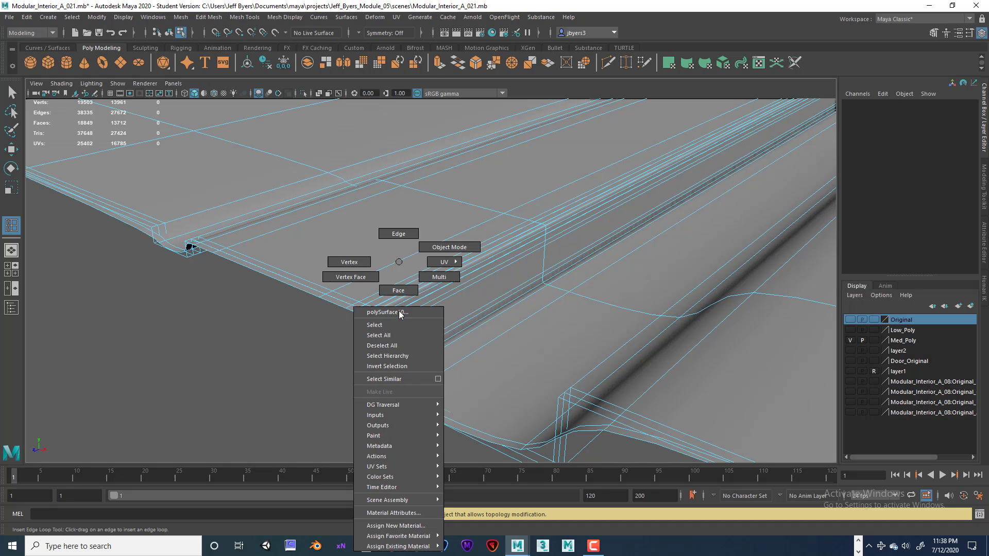
pyautogui.click(386, 326)
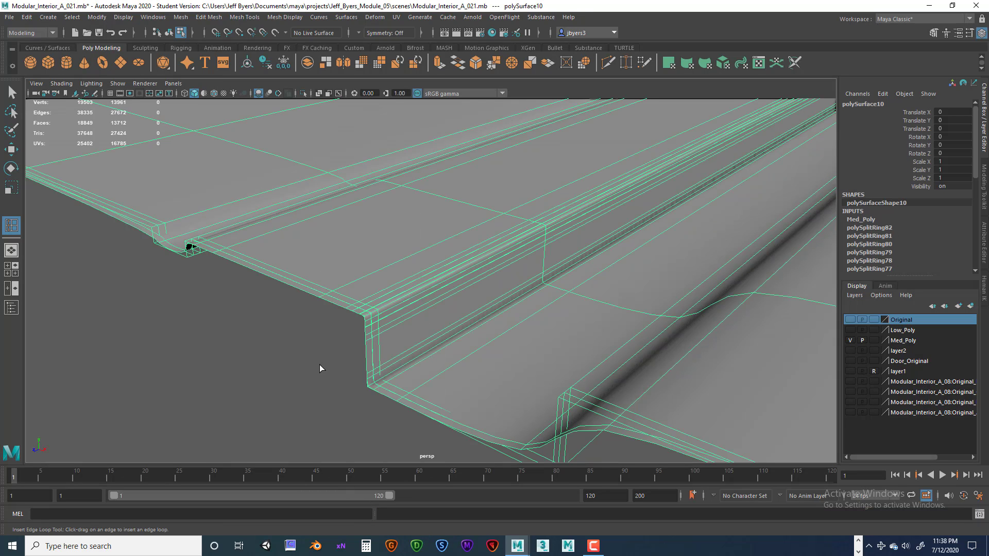
pyautogui.click(320, 368)
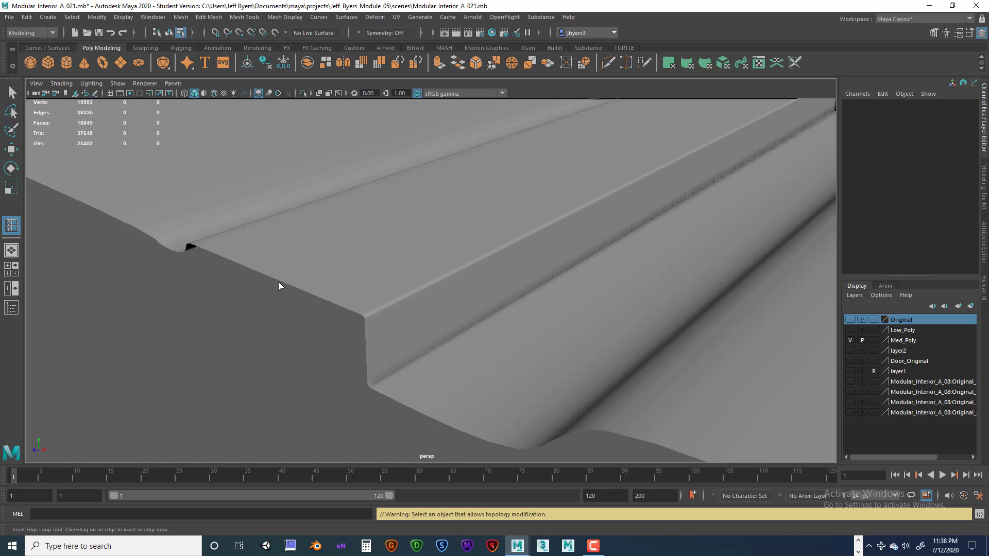
pyautogui.press('q')
pyautogui.click(344, 304)
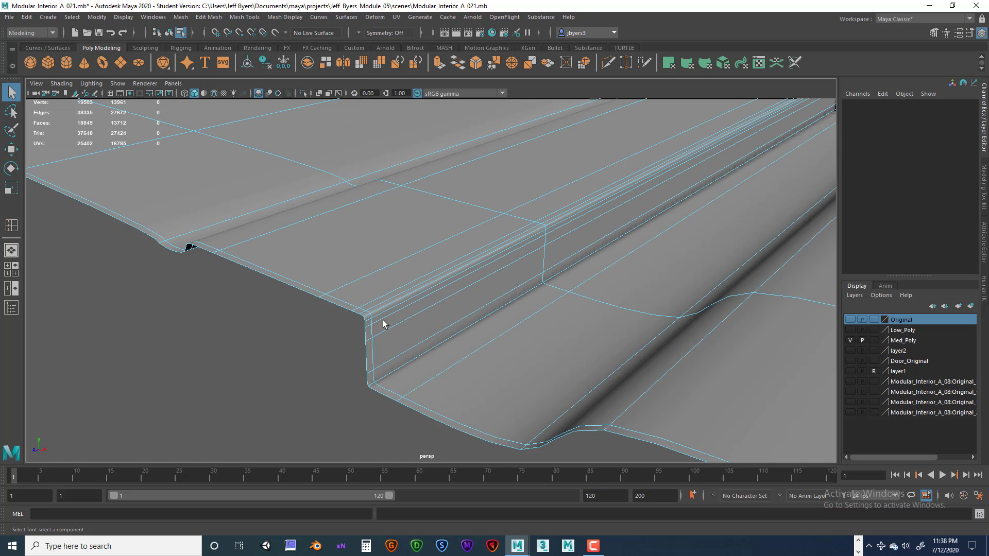
# Step: Inspect the unsmoothed floor panel's edge loop layout around the raised strip, lower border and open end
pyautogui.scroll(-6, 382, 324)
pyautogui.scroll(5, 416, 323)
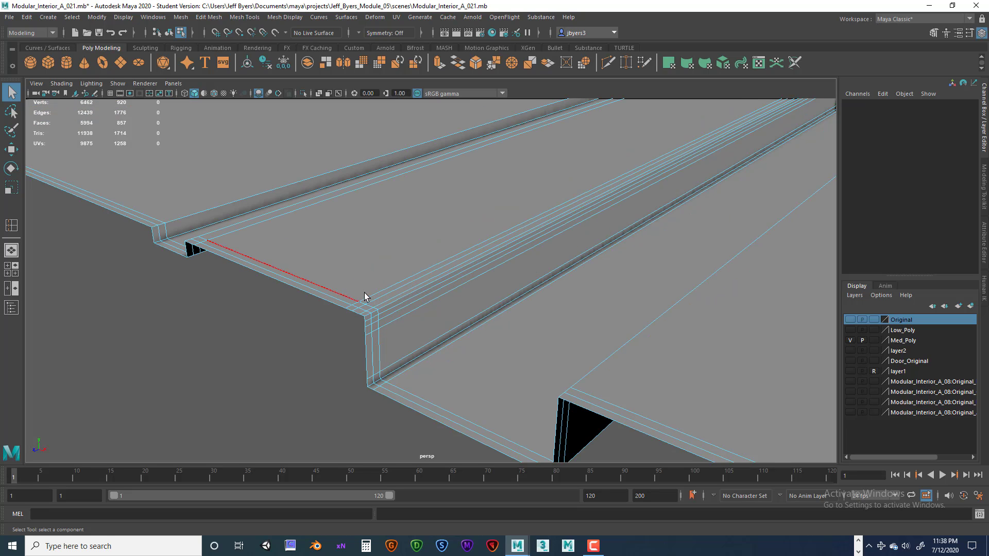
pyautogui.scroll(-3, 387, 293)
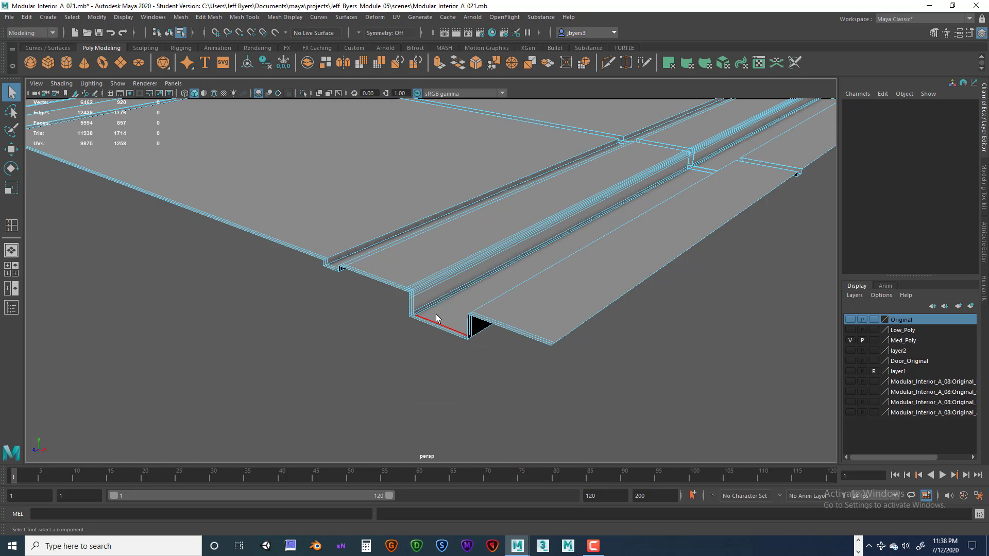
pyautogui.scroll(5, 450, 309)
pyautogui.keyDown('alt'); pyautogui.moveTo(449, 306); pyautogui.dragTo(452, 308); pyautogui.keyUp('alt')
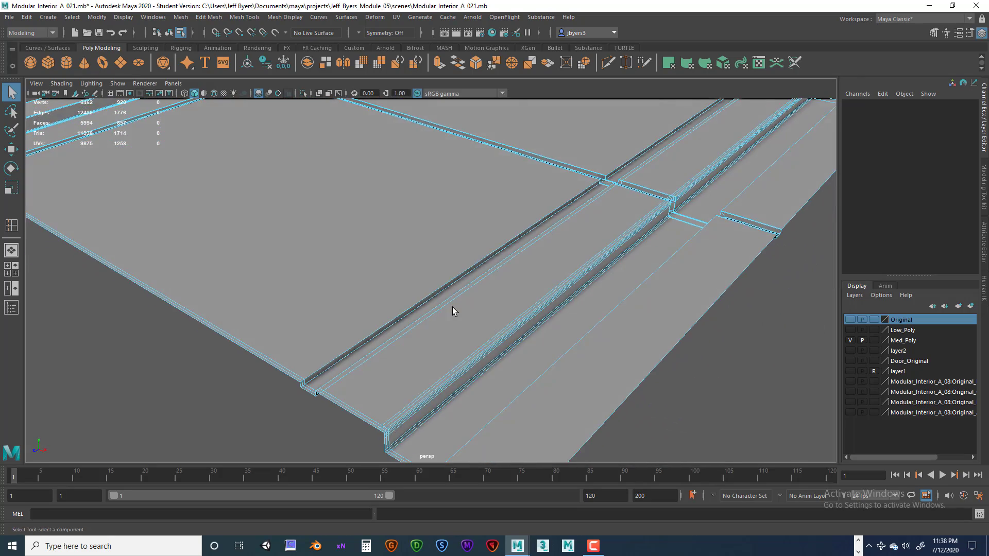
pyautogui.scroll(3, 507, 321)
pyautogui.keyDown('alt'); pyautogui.moveTo(511, 323); pyautogui.dragTo(483, 267, button='middle'); pyautogui.keyUp('alt')
pyautogui.scroll(4, 507, 269)
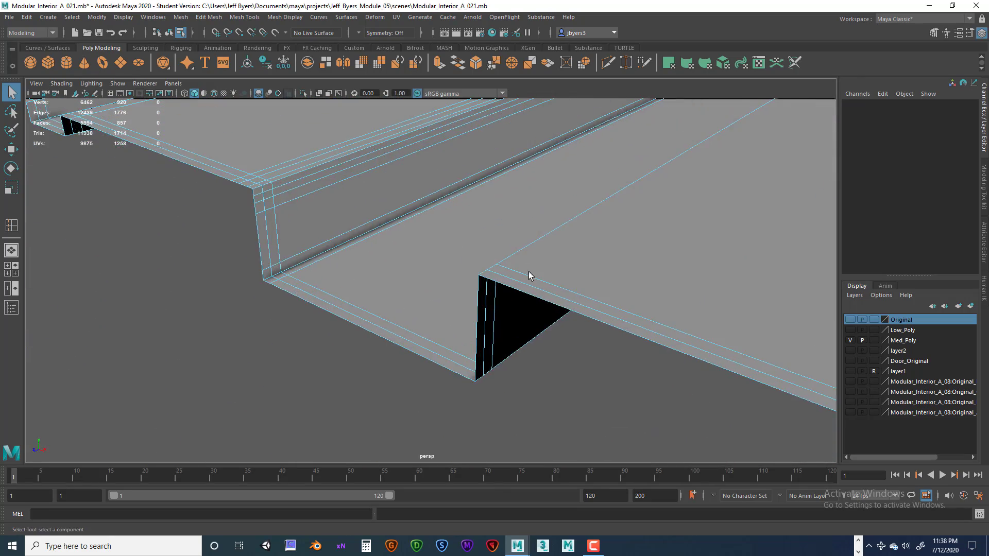
pyautogui.keyDown('alt'); pyautogui.moveTo(361, 185); pyautogui.dragTo(434, 258, button='middle'); pyautogui.keyUp('alt')
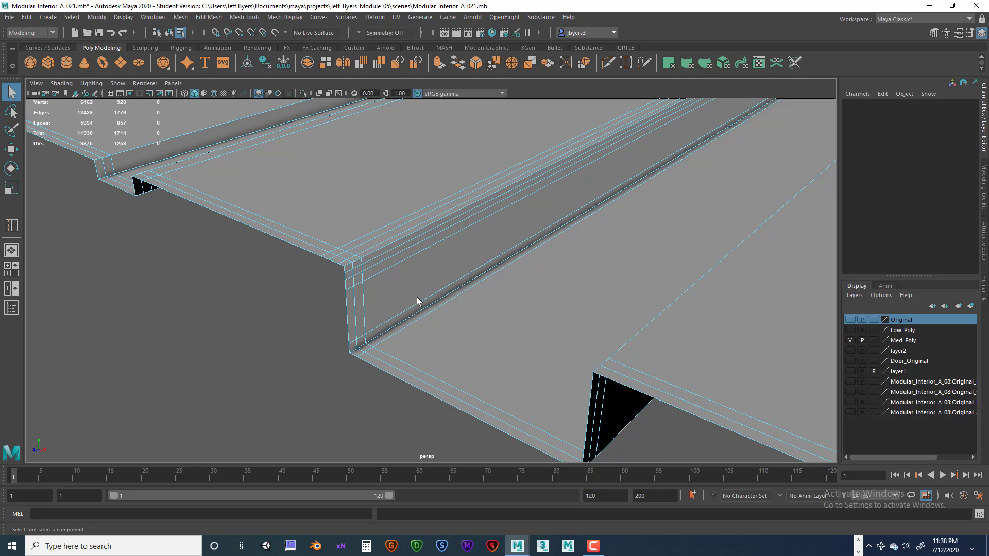
pyautogui.scroll(-5, 414, 291)
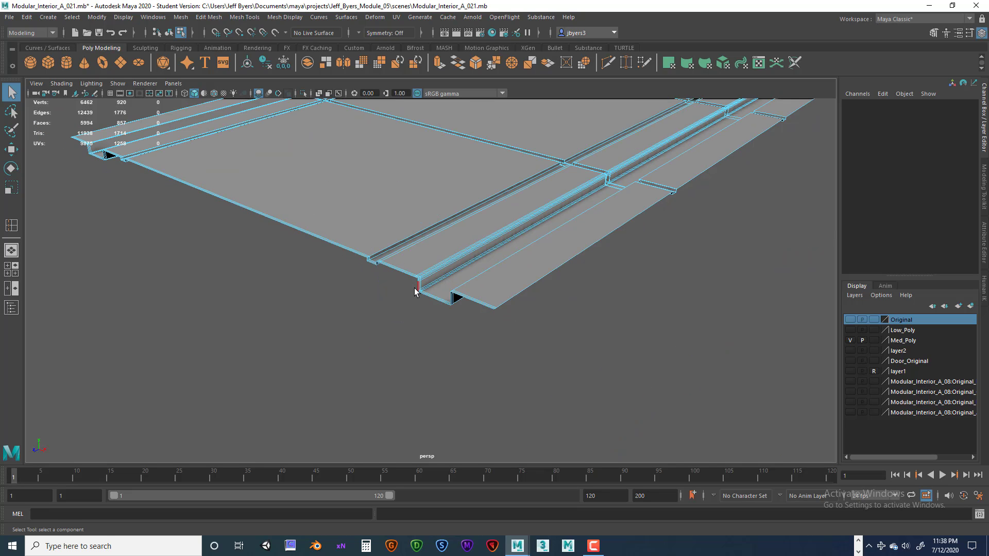
# Step: Undo the recent display changes and edge loops, keeping the first loop below the raised strip's upper edge
pyautogui.hotkey('ctrl', 'z')
pyautogui.hotkey('ctrl', 'z')
pyautogui.hotkey('ctrl', 'z')
pyautogui.hotkey('ctrl', 'z')
pyautogui.hotkey('ctrl', 'z')
pyautogui.hotkey('ctrl', 'z')
pyautogui.hotkey('ctrl', 'z')
pyautogui.hotkey('ctrl', 'z')
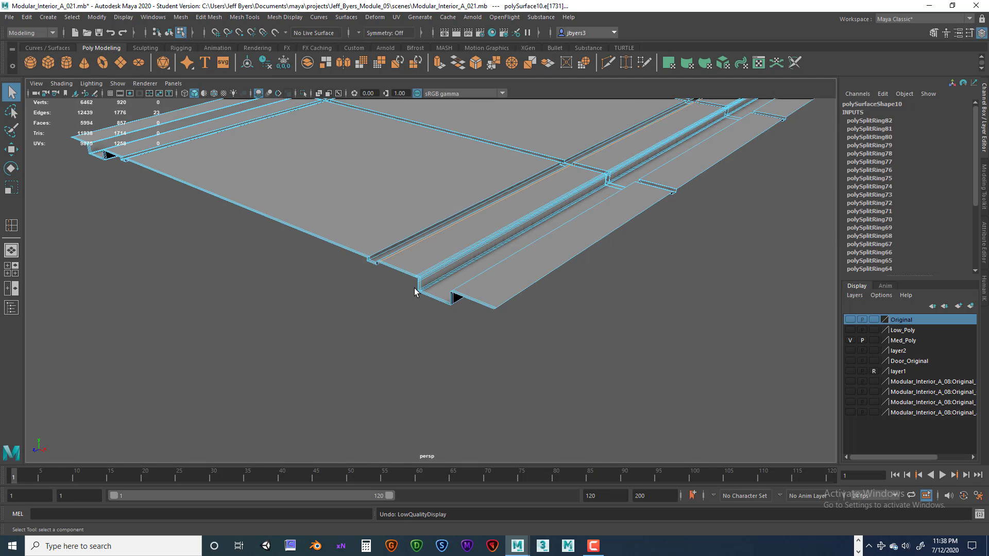
pyautogui.hotkey('ctrl', 'z')
pyautogui.hotkey('ctrl', 'z')
pyautogui.hotkey('ctrl', 'z')
pyautogui.hotkey('ctrl', 'z')
pyautogui.hotkey('ctrl', 'z')
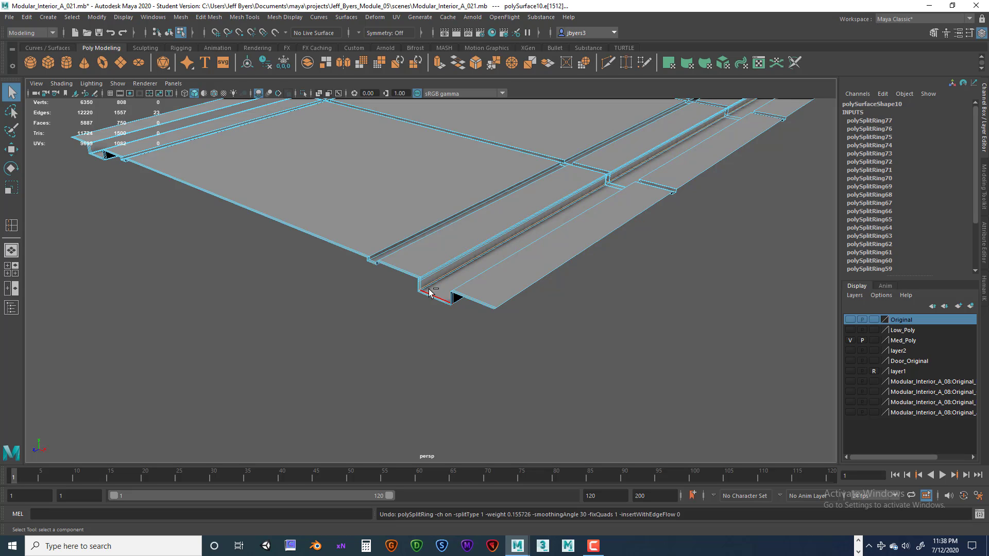
pyautogui.hotkey('ctrl', 'z')
pyautogui.hotkey('ctrl', 'z')
pyautogui.hotkey('ctrl', 'z')
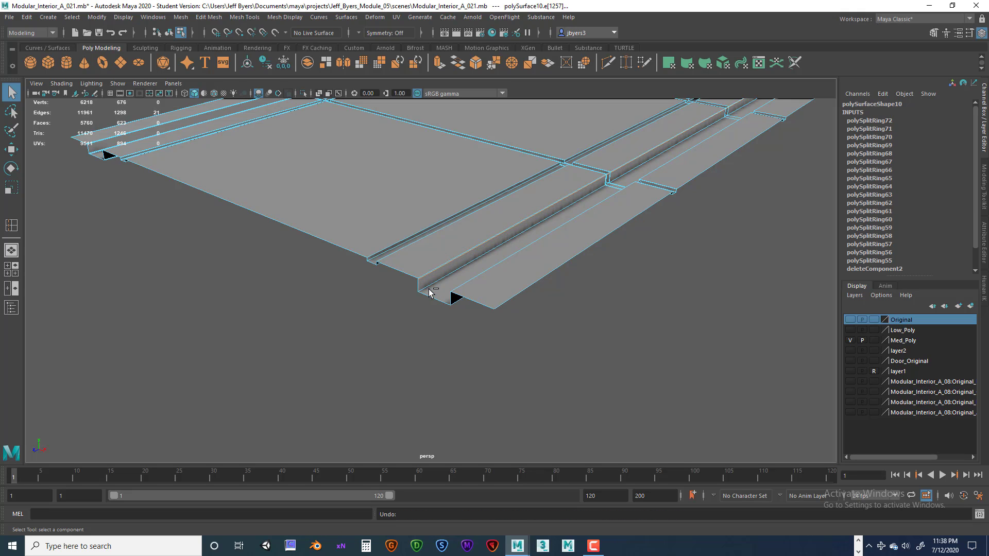
# Step: Select the narrow grooved floor strip of the end module in object mode
pyautogui.keyDown('alt'); pyautogui.moveTo(429, 293); pyautogui.dragTo(448, 324); pyautogui.keyUp('alt')
pyautogui.scroll(-5, 505, 355)
pyautogui.keyDown('alt'); pyautogui.moveTo(448, 324); pyautogui.dragTo(443, 376, button='middle'); pyautogui.keyUp('alt')
pyautogui.moveTo(443, 375)
pyautogui.keyDown('alt'); pyautogui.mouseDown()
pyautogui.moveTo(472, 354)
pyautogui.moveTo(408, 393)
pyautogui.moveTo(457, 375)
pyautogui.mouseUp(); pyautogui.keyUp('alt')
pyautogui.scroll(-5, 471, 355)
pyautogui.scroll(-2, 456, 375)
pyautogui.keyDown('alt'); pyautogui.moveTo(457, 375); pyautogui.dragTo(446, 415, button='middle'); pyautogui.keyUp('alt')
pyautogui.scroll(-3, 464, 393)
pyautogui.keyDown('alt'); pyautogui.moveTo(446, 415); pyautogui.dragTo(446, 405); pyautogui.keyUp('alt')
pyautogui.scroll(2, 447, 405)
pyautogui.keyDown('alt'); pyautogui.moveTo(447, 406); pyautogui.dragTo(494, 377, button='middle'); pyautogui.keyUp('alt')
pyautogui.keyDown('alt'); pyautogui.moveTo(495, 377); pyautogui.dragTo(500, 379); pyautogui.keyUp('alt')
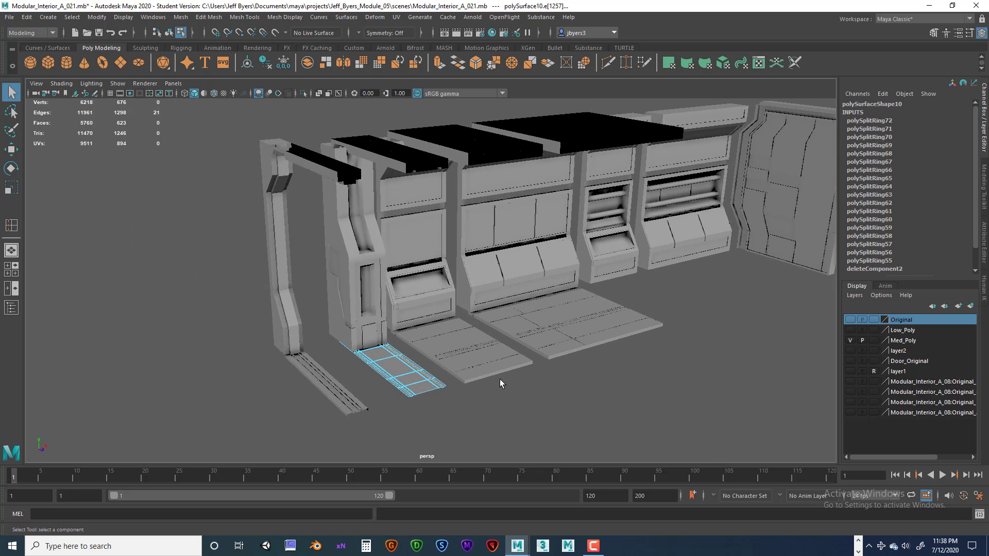
pyautogui.scroll(3, 395, 374)
pyautogui.keyDown('alt'); pyautogui.moveTo(363, 380); pyautogui.dragTo(448, 330, button='middle'); pyautogui.keyUp('alt')
pyautogui.doubleClick(390, 357)
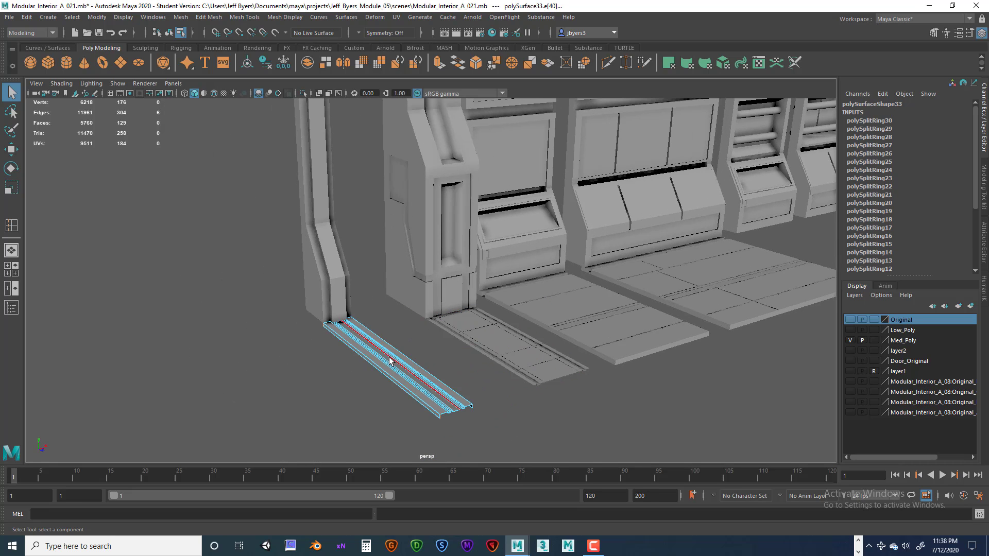
pyautogui.moveTo(391, 359); pyautogui.dragTo(368, 333, button='right')
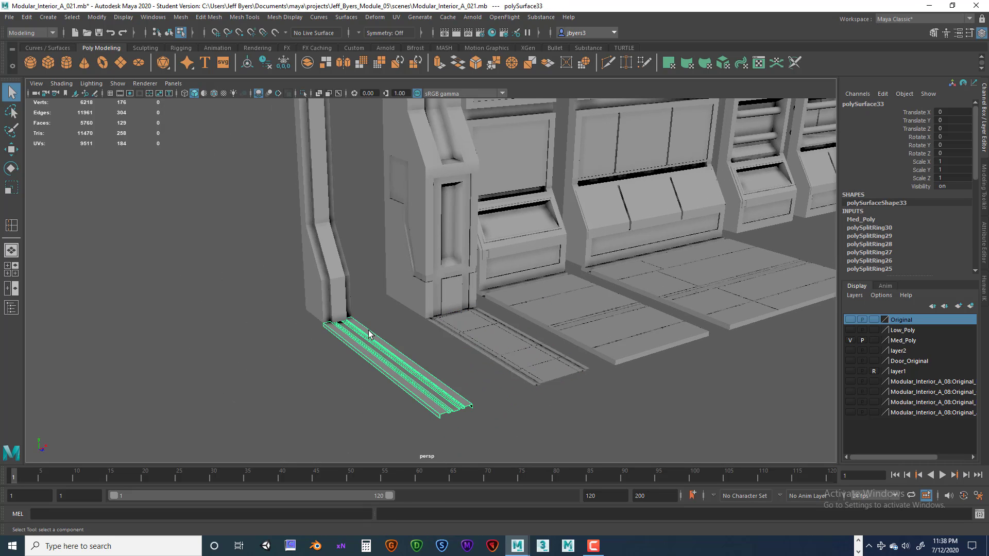
# Step: Duplicate the end module's wall pillar, ceiling beam and floor strip, and assign the copies to a new display layer
pyautogui.keyDown('alt'); pyautogui.moveTo(824, 333); pyautogui.dragTo(372, 205); pyautogui.keyUp('alt')
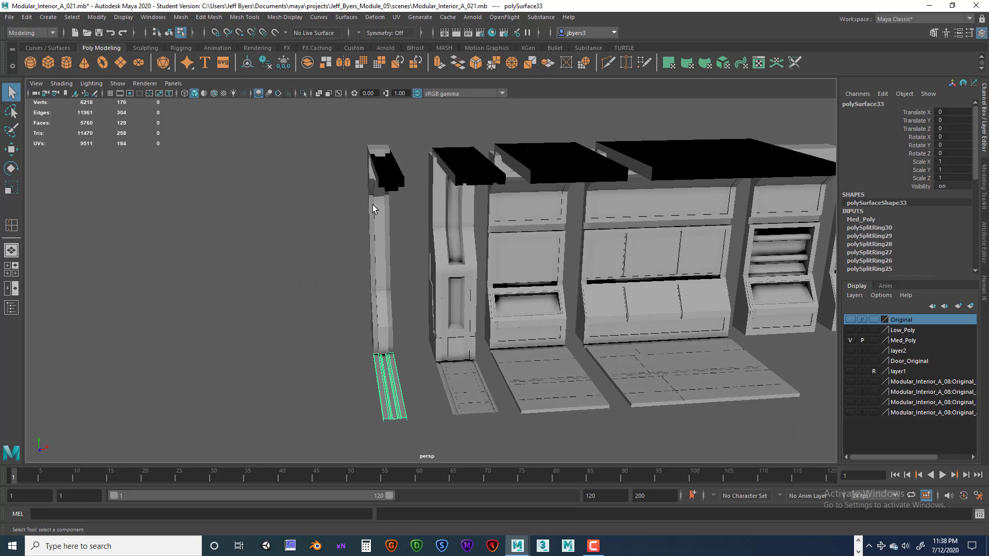
pyautogui.moveTo(346, 137); pyautogui.dragTo(462, 418)
pyautogui.click(172, 32)
pyautogui.keyDown('alt'); pyautogui.moveTo(415, 260); pyautogui.dragTo(464, 252); pyautogui.keyUp('alt')
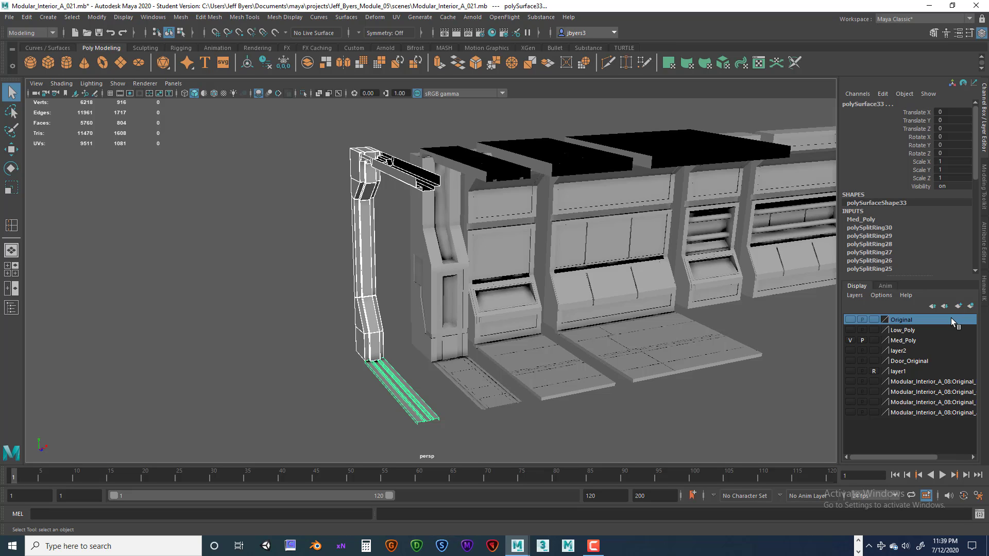
pyautogui.hotkey('ctrl', 'd')
pyautogui.click(970, 305)
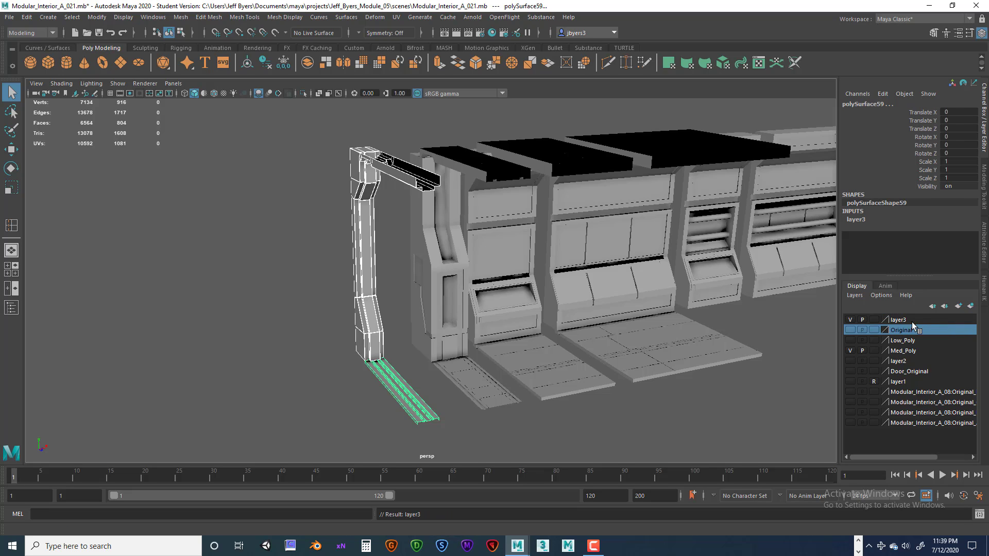
# Step: Rename the display layer holding the duplicated end module pieces to High_Poly
pyautogui.doubleClick(906, 320)
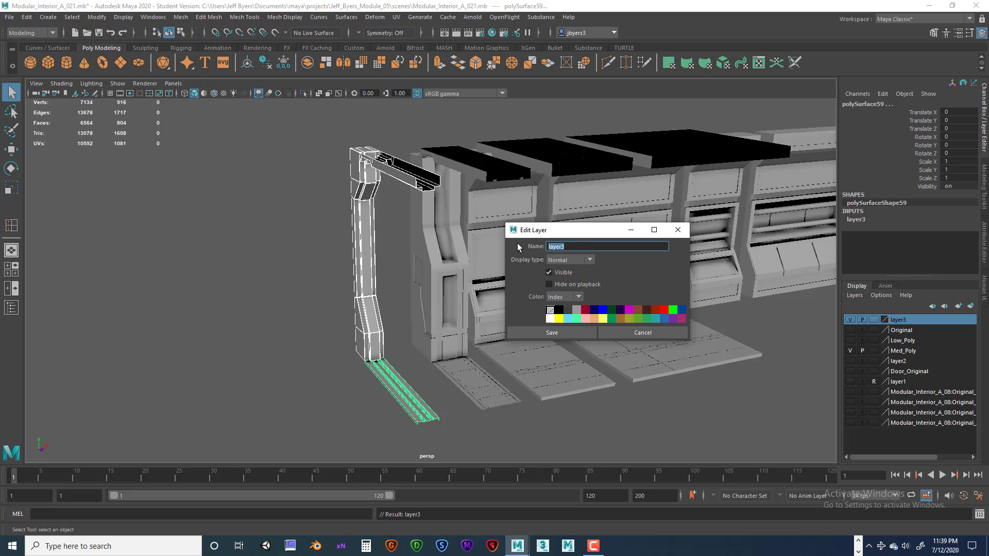
pyautogui.write('High_Polyt')
pyautogui.click(560, 335)
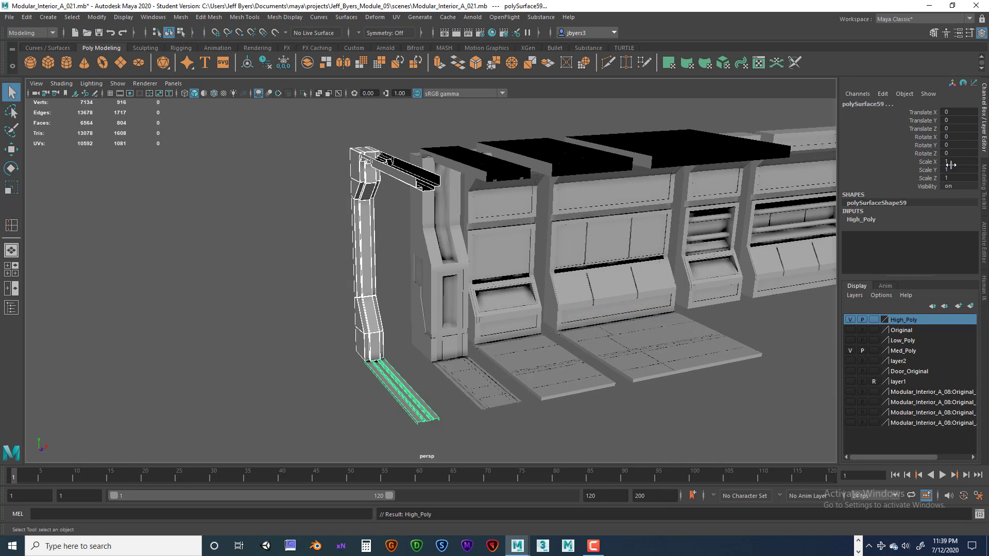
# Step: Hide the Med_Poly layer and leave only the High_Poly layer displayed
pyautogui.click(849, 317)
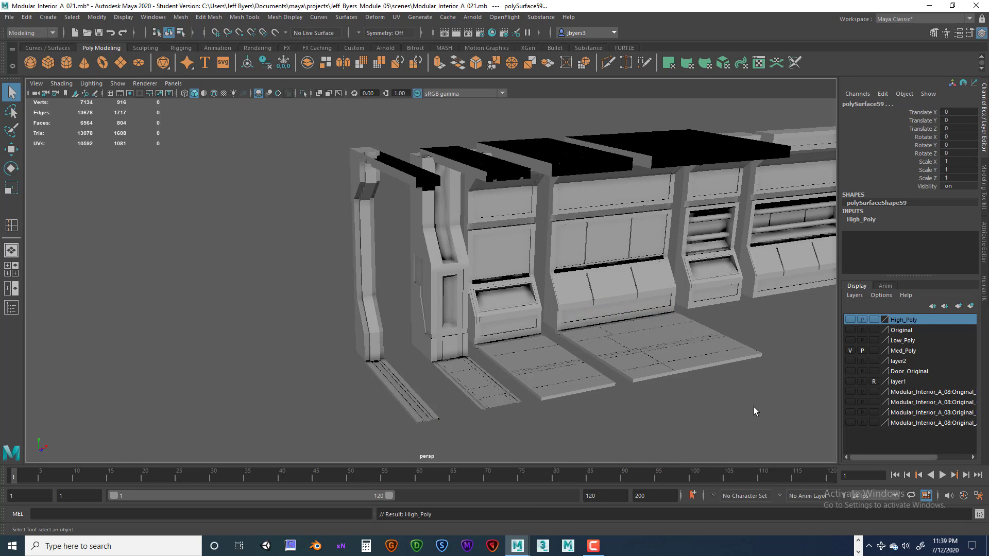
pyautogui.click(753, 407)
pyautogui.click(850, 351)
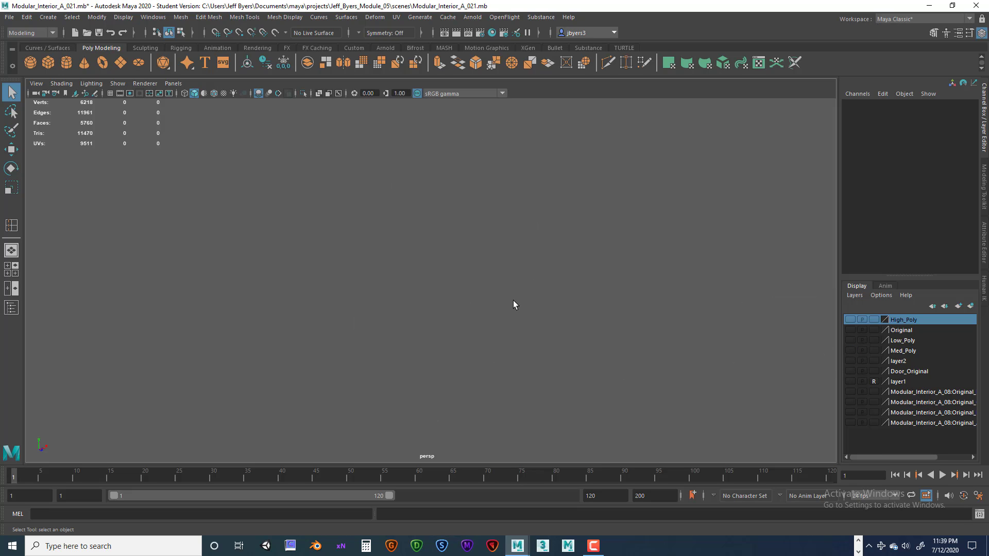
pyautogui.click(850, 320)
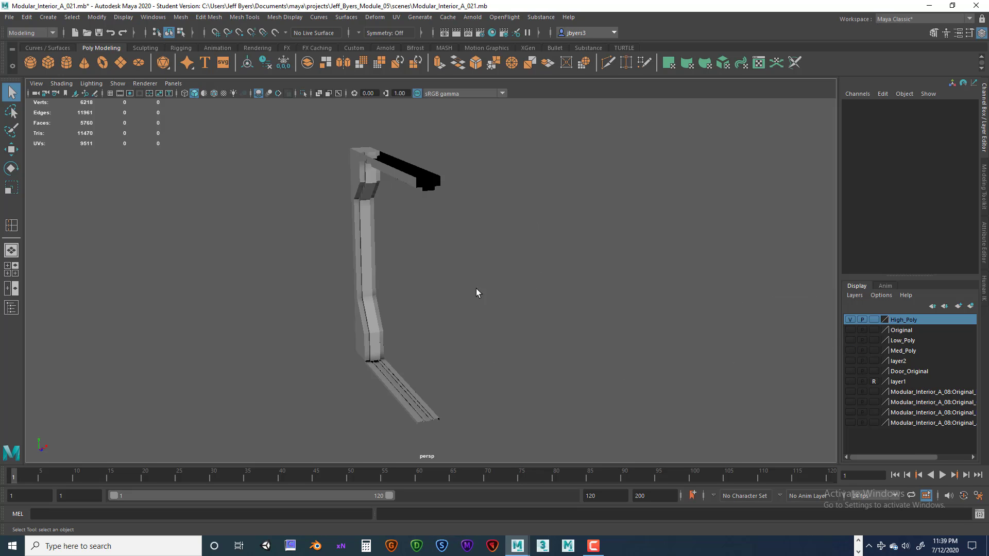
# Step: Select the High_Poly pillar, ceiling beam and floor strip together and freeze their transformations
pyautogui.moveTo(490, 296)
pyautogui.keyDown('alt'); pyautogui.mouseDown()
pyautogui.moveTo(463, 285)
pyautogui.moveTo(478, 284)
pyautogui.mouseUp(); pyautogui.keyUp('alt')
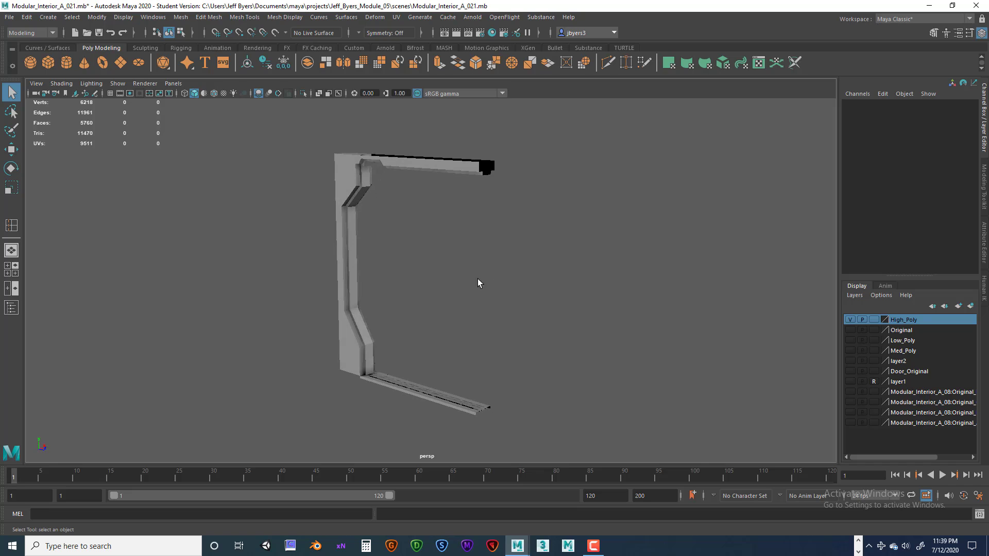
pyautogui.moveTo(311, 139); pyautogui.dragTo(556, 438)
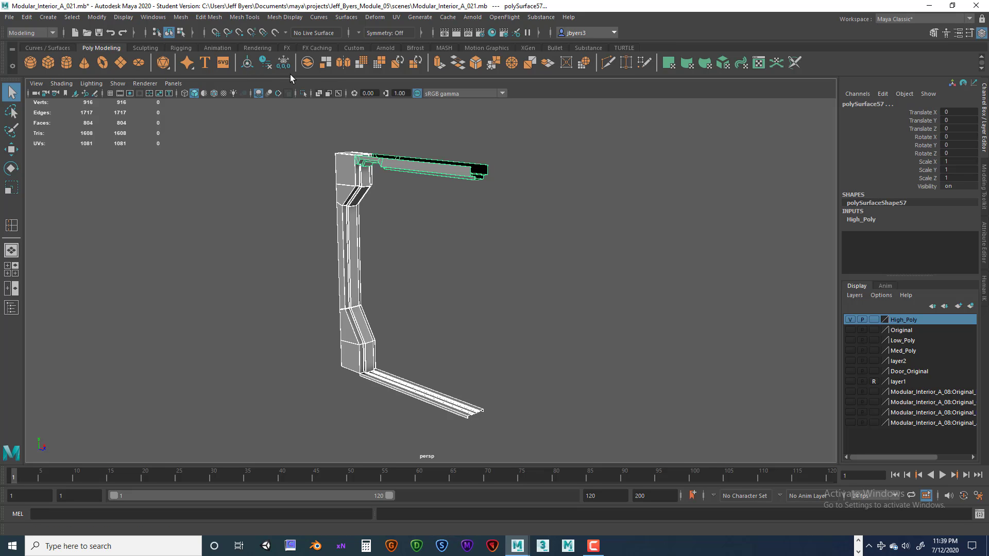
pyautogui.click(283, 62)
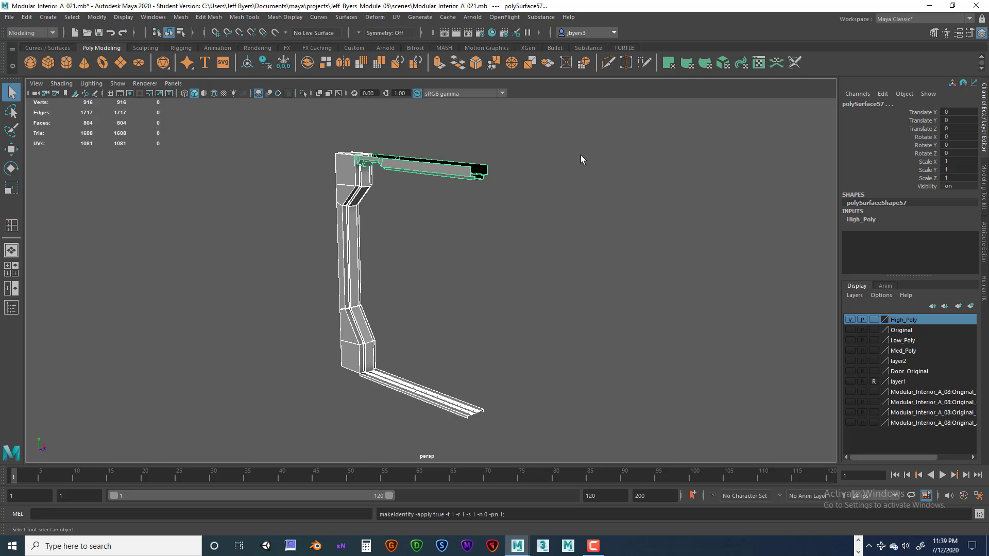
# Step: Smooth the ceiling beam with exponential OpenSubdiv Catmull-Clark subdivision at 2 division levels
pyautogui.click(494, 217)
pyautogui.press('space')
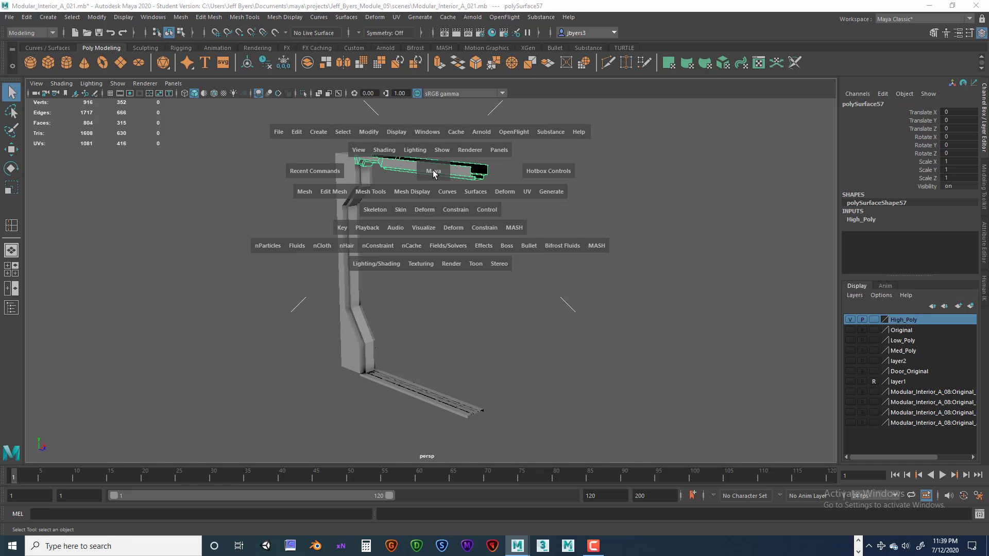
pyautogui.click(307, 192)
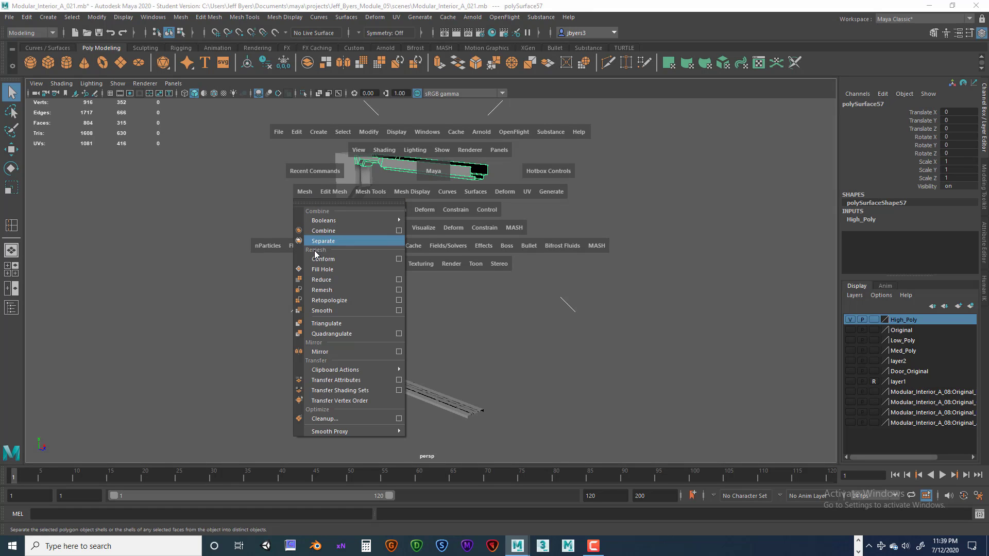
pyautogui.click(398, 310)
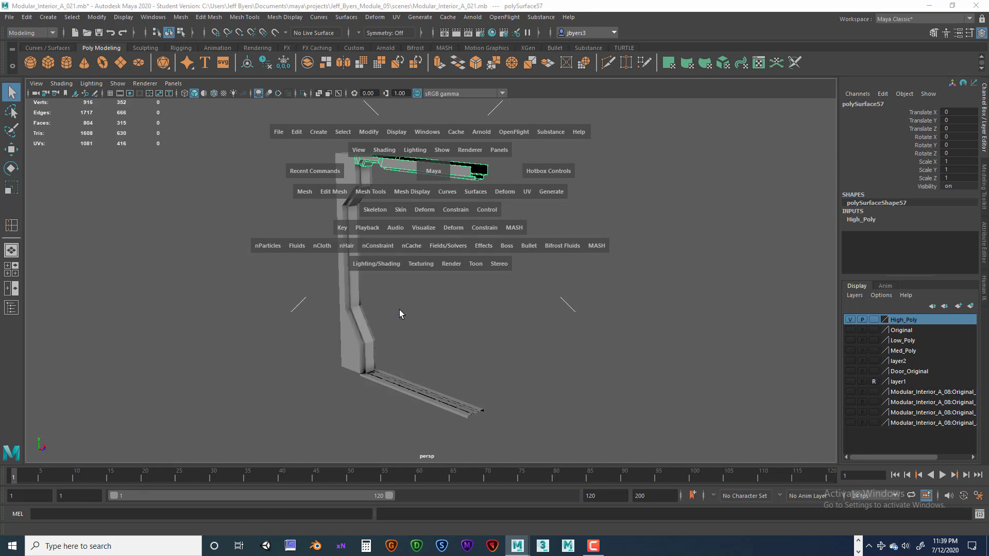
pyautogui.click(554, 304)
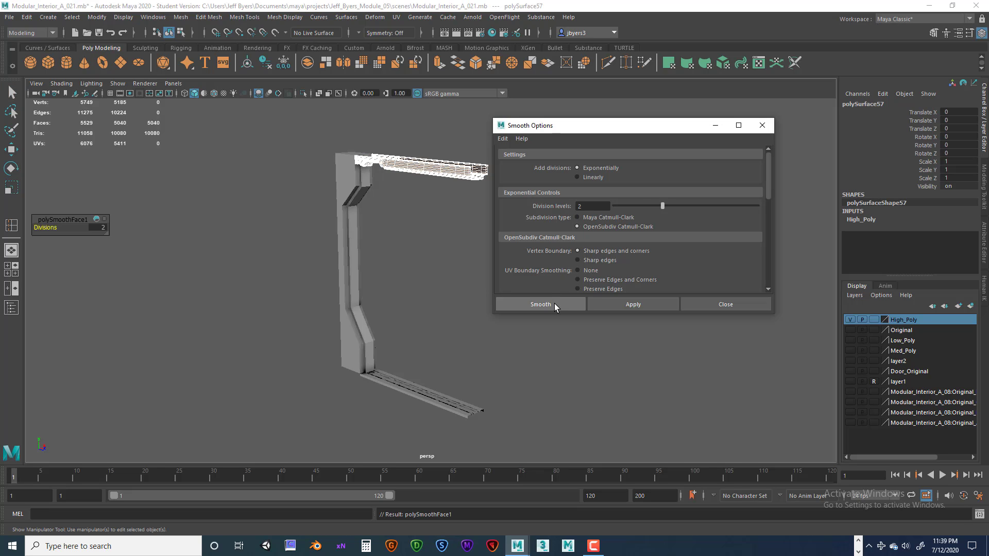
# Step: Repeat the 2-division Smooth on the wall pillar and on the floor strip
pyautogui.press('t')
pyautogui.click(354, 186)
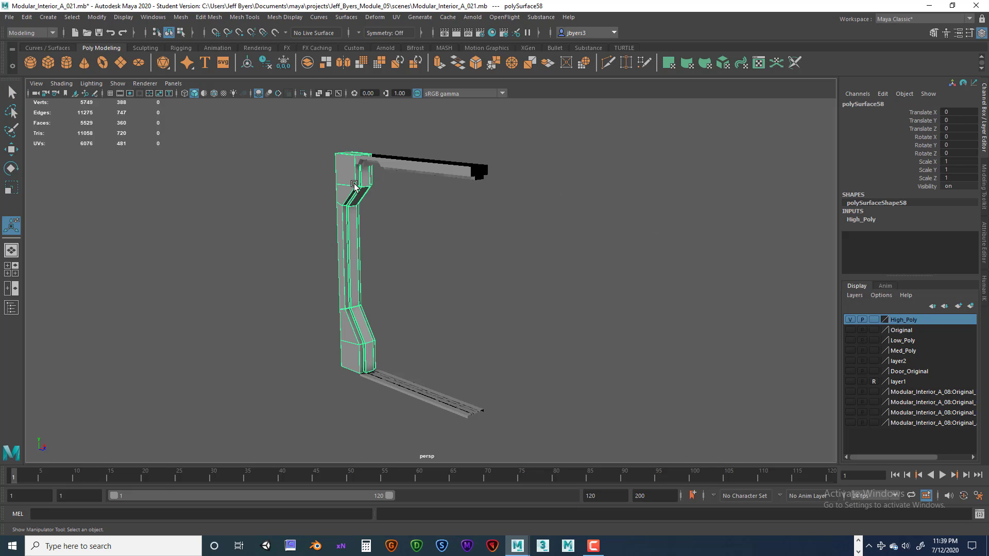
pyautogui.press('g')
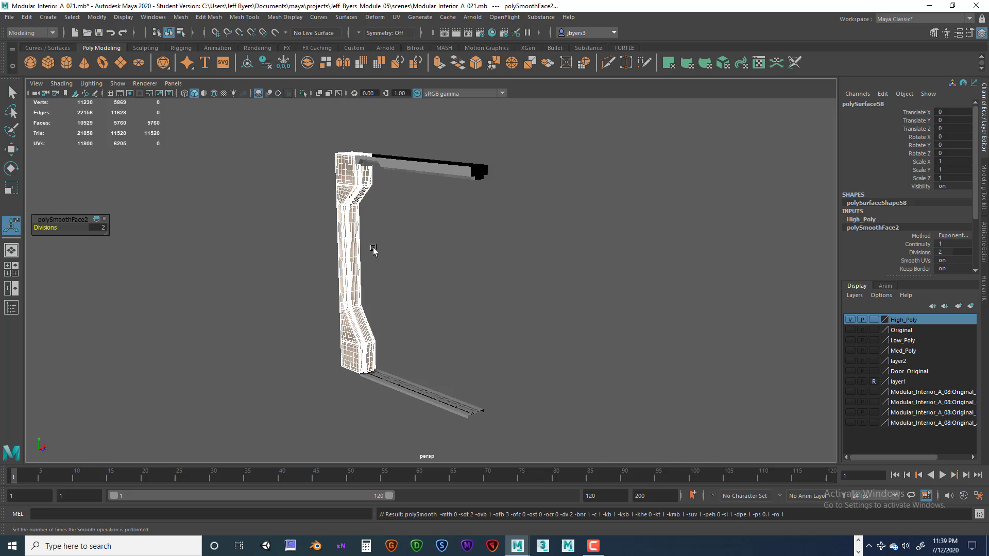
pyautogui.click(415, 389)
pyautogui.press('g')
# Step: Inspect the smoothed pillar's groove, bends and edges up close, checking the subdivided wireframe and overall shape
pyautogui.scroll(3, 433, 267)
pyautogui.click(409, 249)
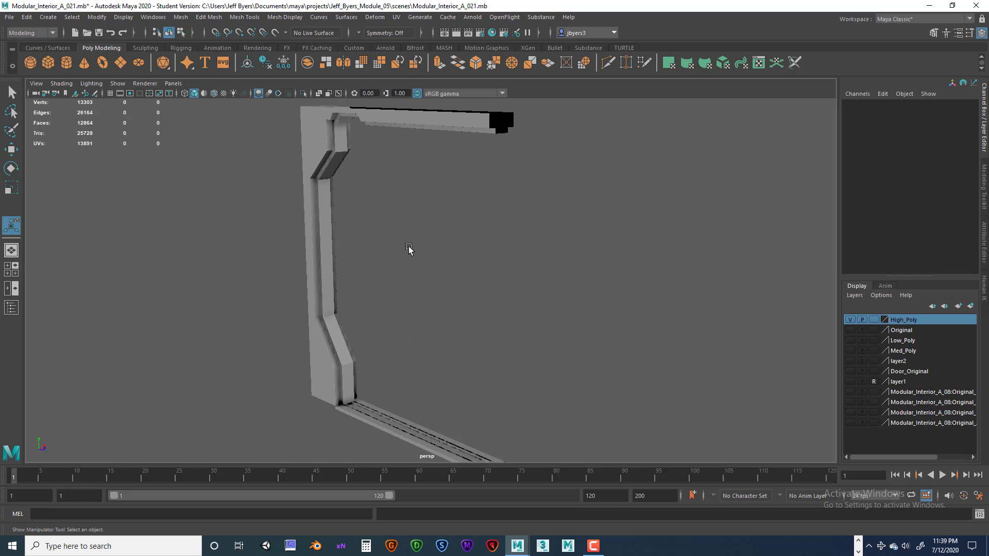
pyautogui.scroll(6, 402, 232)
pyautogui.keyDown('alt'); pyautogui.moveTo(399, 227); pyautogui.dragTo(545, 203, button='middle'); pyautogui.keyUp('alt')
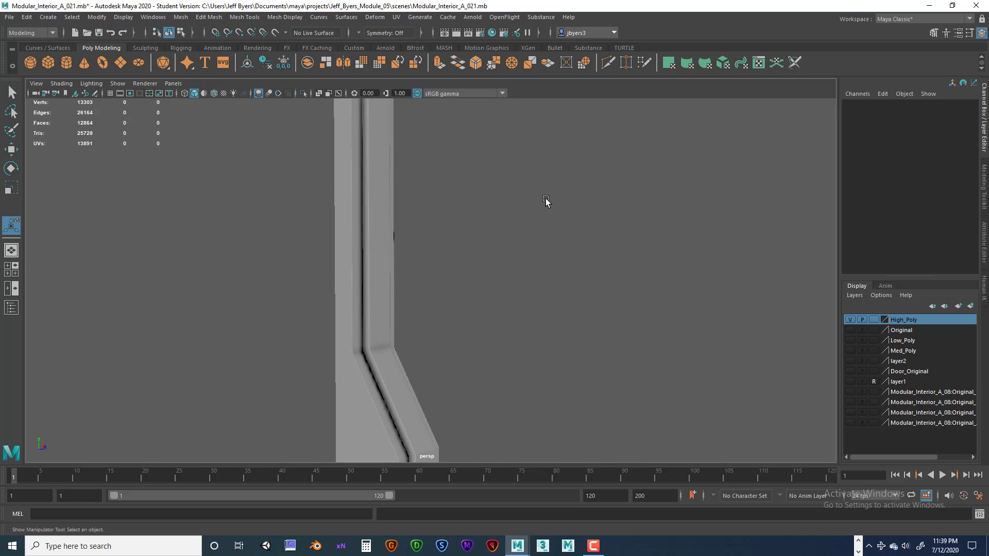
pyautogui.scroll(3, 503, 221)
pyautogui.keyDown('alt'); pyautogui.moveTo(386, 221); pyautogui.dragTo(523, 258, button='middle'); pyautogui.keyUp('alt')
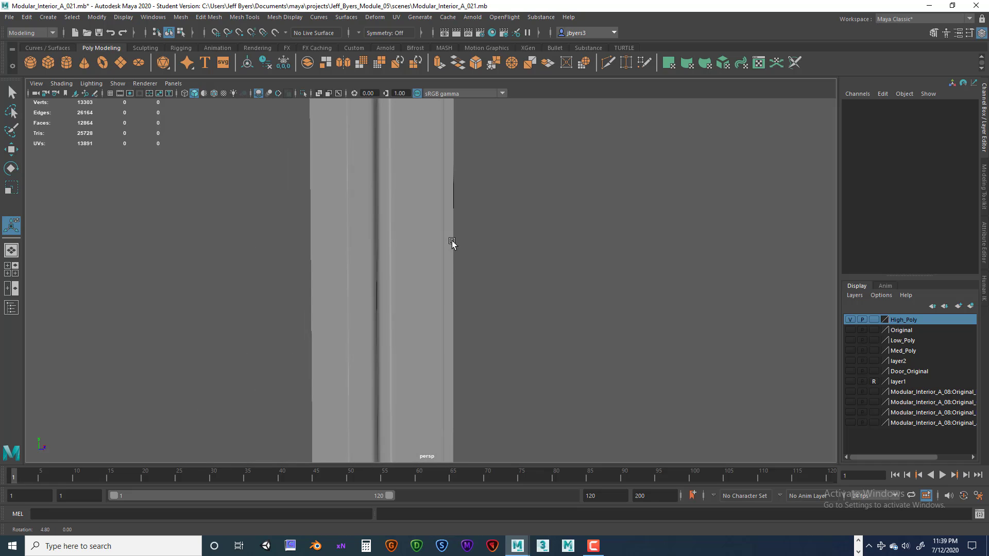
pyautogui.click(397, 239)
pyautogui.scroll(1, 418, 242)
pyautogui.scroll(5, 567, 258)
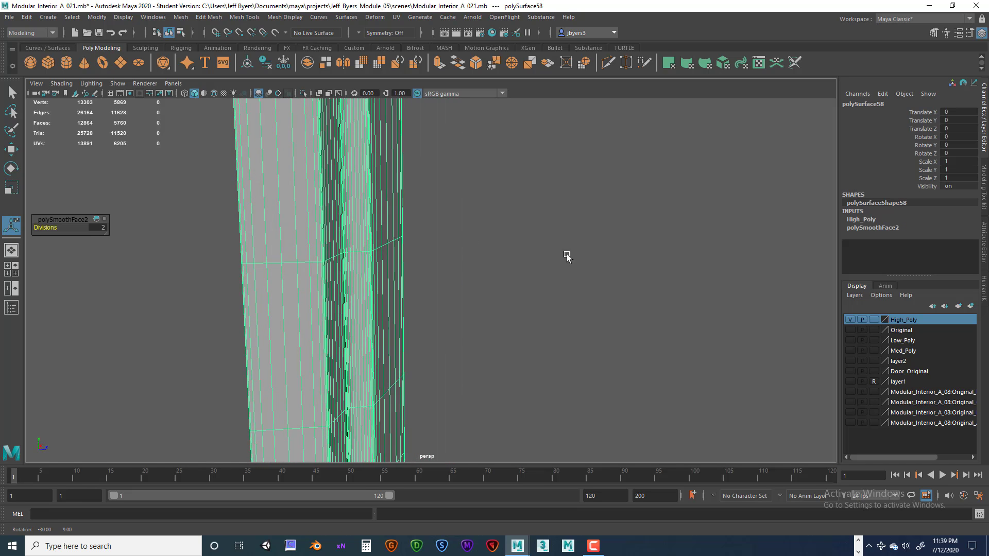
pyautogui.click(459, 262)
pyautogui.moveTo(459, 262)
pyautogui.keyDown('alt'); pyautogui.mouseDown()
pyautogui.moveTo(406, 222)
pyautogui.moveTo(401, 139)
pyautogui.moveTo(461, 236)
pyautogui.moveTo(379, 283)
pyautogui.moveTo(388, 294)
pyautogui.moveTo(448, 254)
pyautogui.moveTo(475, 271)
pyautogui.moveTo(465, 267)
pyautogui.moveTo(578, 269)
pyautogui.moveTo(489, 294)
pyautogui.moveTo(467, 246)
pyautogui.mouseUp(); pyautogui.keyUp('alt')
pyautogui.scroll(-5, 442, 229)
pyautogui.click(447, 254)
pyautogui.click(490, 294)
pyautogui.keyDown('alt'); pyautogui.moveTo(466, 246); pyautogui.dragTo(462, 180, button='middle'); pyautogui.keyUp('alt')
pyautogui.moveTo(449, 288)
pyautogui.keyDown('alt'); pyautogui.mouseDown(button='middle')
pyautogui.moveTo(441, 170)
pyautogui.moveTo(443, 210)
pyautogui.mouseUp(button='middle'); pyautogui.keyUp('alt')
pyautogui.click(379, 295)
pyautogui.keyDown('alt'); pyautogui.moveTo(393, 304); pyautogui.dragTo(412, 283); pyautogui.keyUp('alt')
pyautogui.click(380, 324)
pyautogui.keyDown('alt'); pyautogui.moveTo(412, 283); pyautogui.dragTo(533, 299, button='right'); pyautogui.keyUp('alt')
pyautogui.keyDown('alt'); pyautogui.moveTo(462, 274); pyautogui.dragTo(213, 226, button='right'); pyautogui.keyUp('alt')
pyautogui.keyDown('alt'); pyautogui.moveTo(272, 176); pyautogui.dragTo(313, 335, button='middle'); pyautogui.keyUp('alt')
pyautogui.keyDown('alt'); pyautogui.moveTo(453, 275); pyautogui.dragTo(167, 272, button='right'); pyautogui.keyUp('alt')
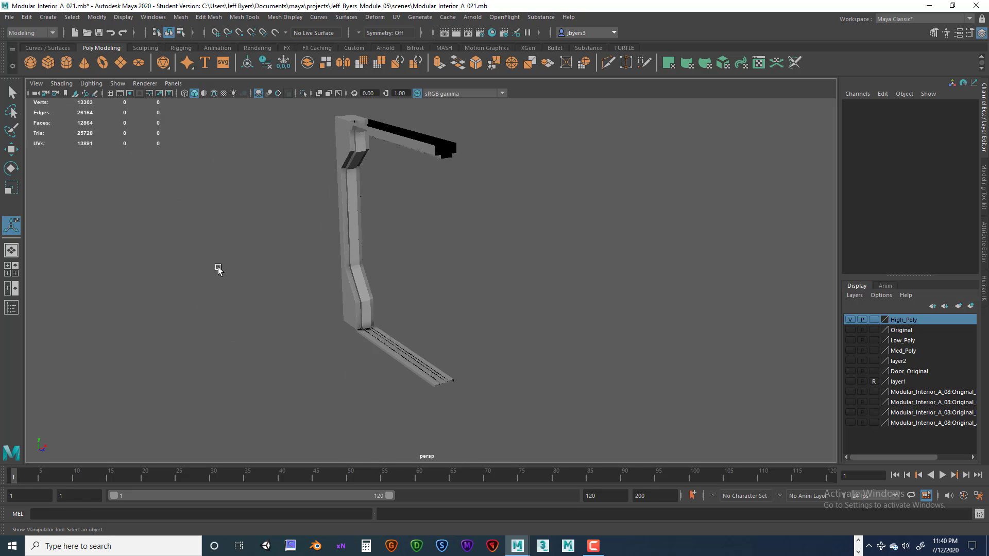
# Step: Select all three smoothed pieces and delete their construction history
pyautogui.keyDown('alt'); pyautogui.moveTo(219, 269); pyautogui.dragTo(373, 256); pyautogui.keyUp('alt')
pyautogui.click(309, 238)
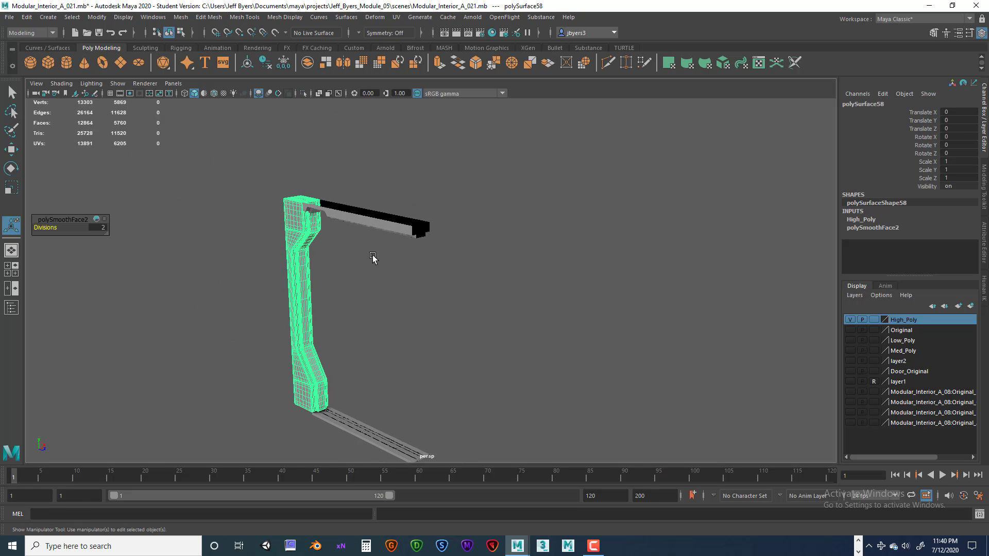
pyautogui.click(385, 226)
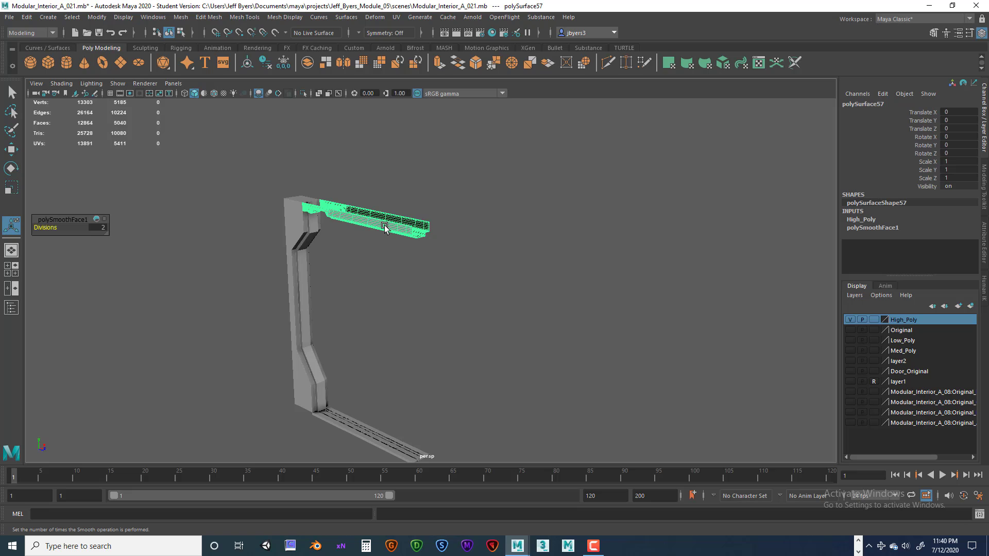
pyautogui.moveTo(268, 194); pyautogui.dragTo(410, 412)
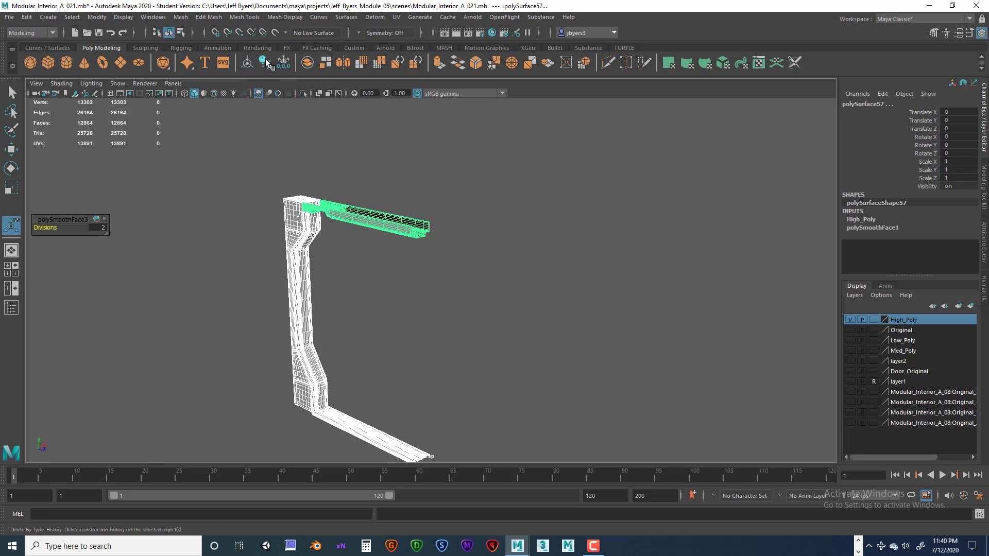
pyautogui.hotkey('alt', 'shift', 'd')
# Step: Select the ceiling beam and display the grid in the perspective view
pyautogui.keyDown('alt'); pyautogui.moveTo(432, 204); pyautogui.dragTo(420, 209); pyautogui.keyUp('alt')
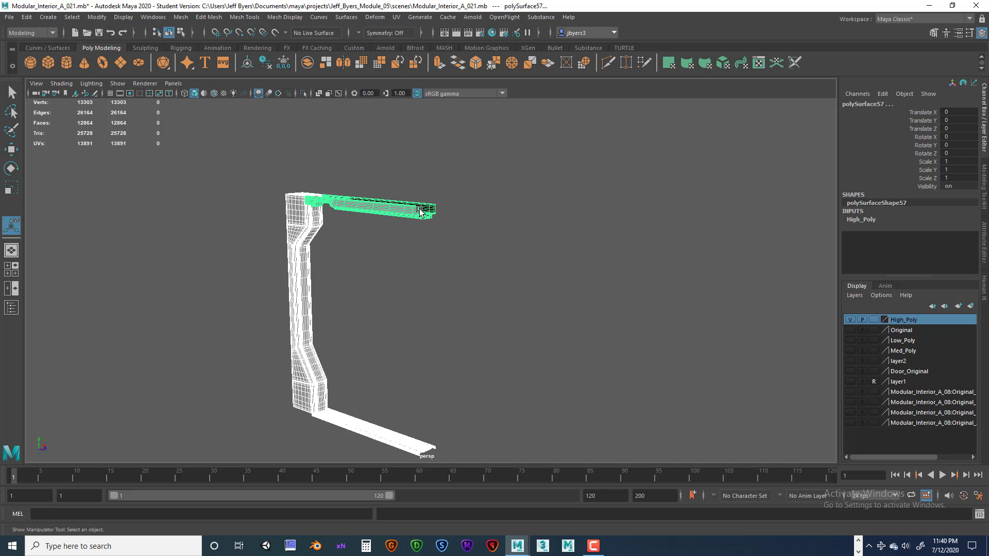
pyautogui.click(419, 209)
pyautogui.keyDown('alt'); pyautogui.moveTo(480, 182); pyautogui.dragTo(445, 207); pyautogui.keyUp('alt')
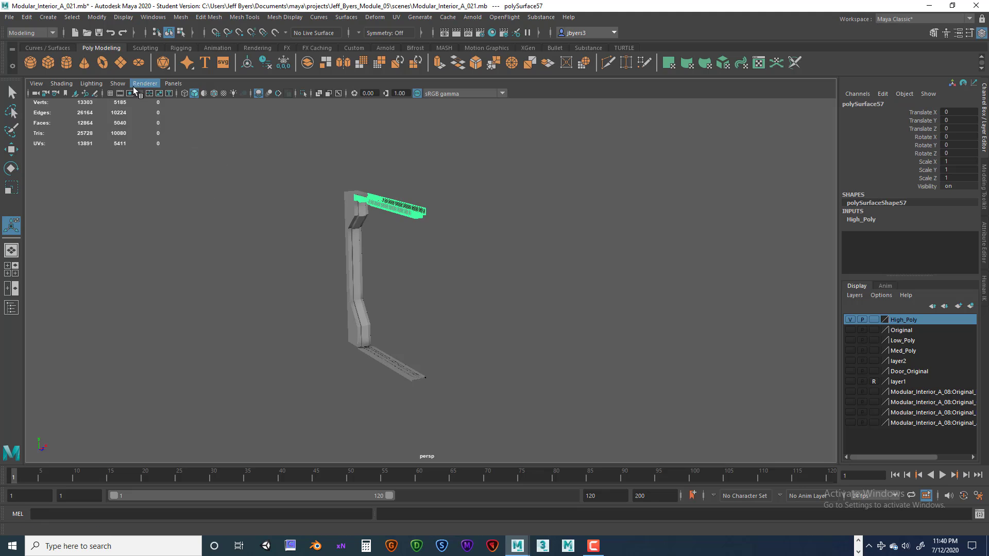
pyautogui.click(117, 84)
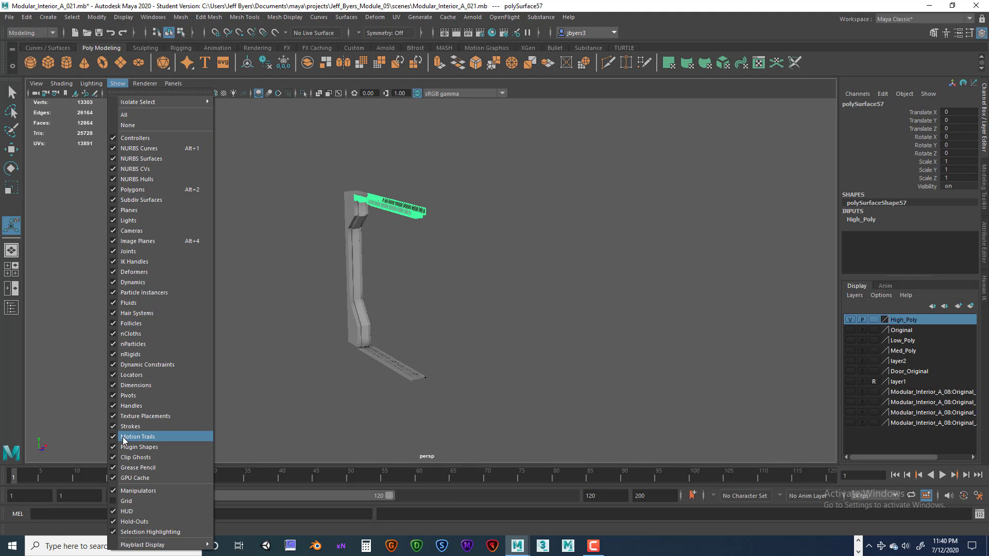
pyautogui.click(119, 501)
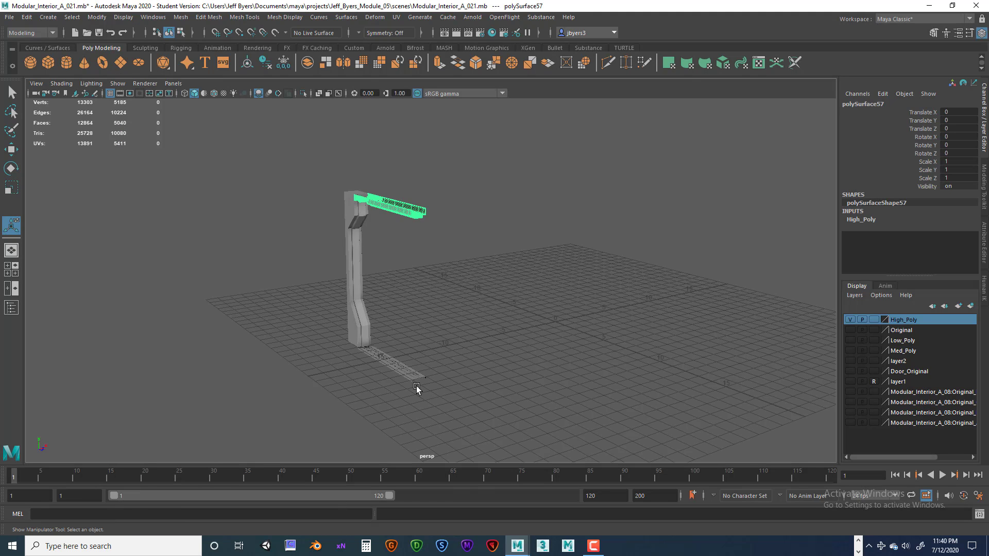
# Step: Move the floor strip's pivot onto the grid origin with grid snapping, using Translate X 15 and Translate Z -4
pyautogui.keyDown('alt'); pyautogui.moveTo(416, 385); pyautogui.dragTo(400, 390); pyautogui.keyUp('alt')
pyautogui.click(401, 386)
pyautogui.keyDown('alt'); pyautogui.moveTo(496, 390); pyautogui.dragTo(585, 354); pyautogui.keyUp('alt')
pyautogui.press('w')
pyautogui.hotkey('ctrl', 'z')
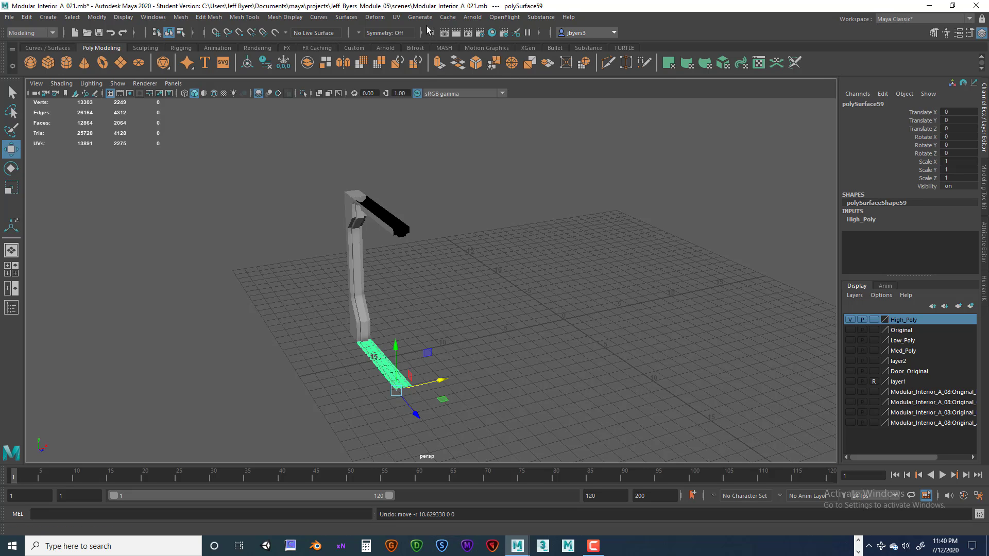
pyautogui.moveTo(440, 381); pyautogui.dragTo(547, 329)
pyautogui.keyDown('alt'); pyautogui.moveTo(566, 365); pyautogui.dragTo(534, 363); pyautogui.keyUp('alt')
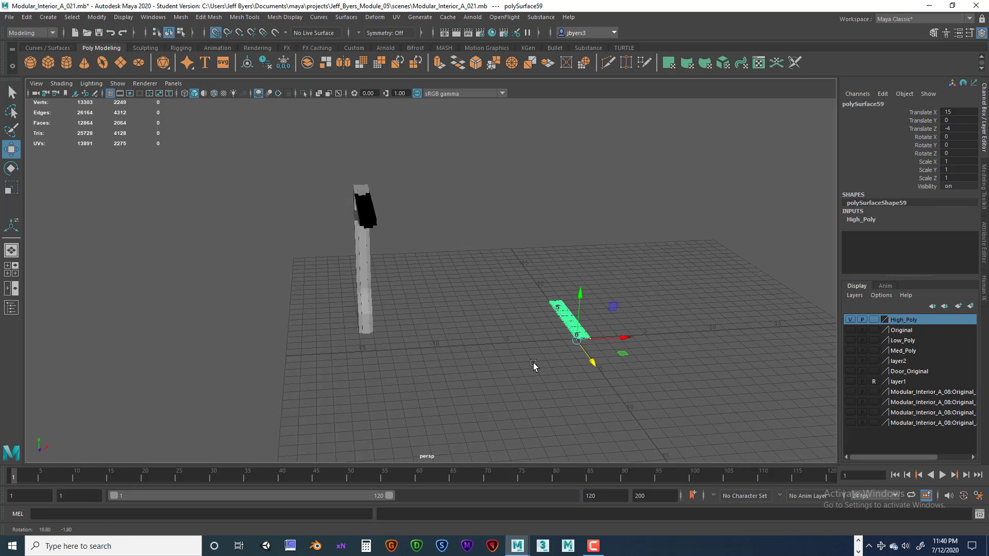
# Step: Snap the wall pillar to the grid origin, using Translate X 15 and Translate Z 3
pyautogui.scroll(4, 533, 363)
pyautogui.keyDown('alt'); pyautogui.moveTo(537, 361); pyautogui.dragTo(371, 279, button='middle'); pyautogui.keyUp('alt')
pyautogui.scroll(3, 394, 299)
pyautogui.keyDown('alt'); pyautogui.moveTo(395, 299); pyautogui.dragTo(446, 342); pyautogui.keyUp('alt')
pyautogui.click(187, 364)
pyautogui.keyDown('alt'); pyautogui.moveTo(446, 341); pyautogui.dragTo(450, 351, button='right'); pyautogui.keyUp('alt')
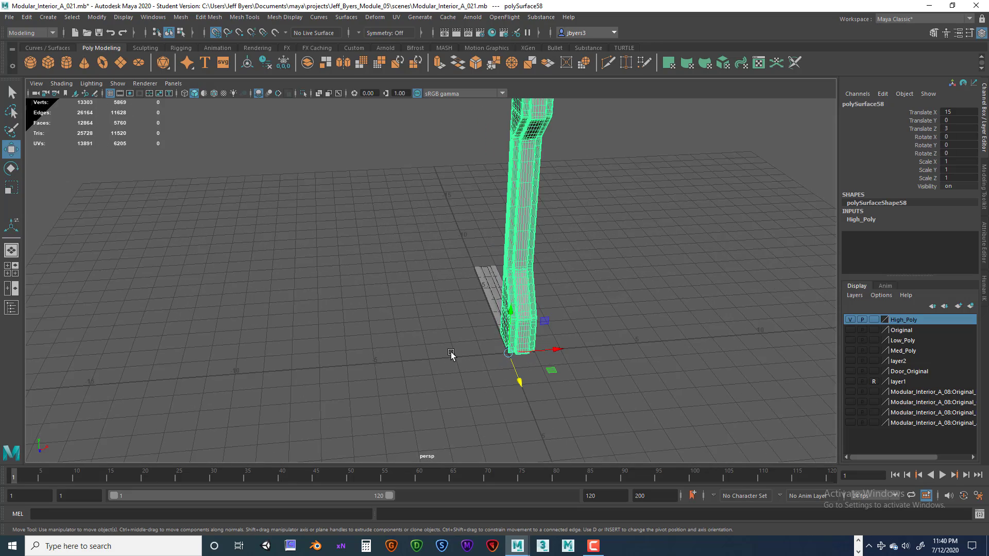
# Step: Snap the ceiling beam down to the grid origin, using Translate X 15, Translate Y -10 and Translate Z -4
pyautogui.keyDown('alt'); pyautogui.moveTo(457, 353); pyautogui.dragTo(455, 330); pyautogui.keyUp('alt')
pyautogui.scroll(-3, 455, 333)
pyautogui.keyDown('alt'); pyautogui.moveTo(327, 323); pyautogui.dragTo(564, 345); pyautogui.keyUp('alt')
pyautogui.click(272, 255)
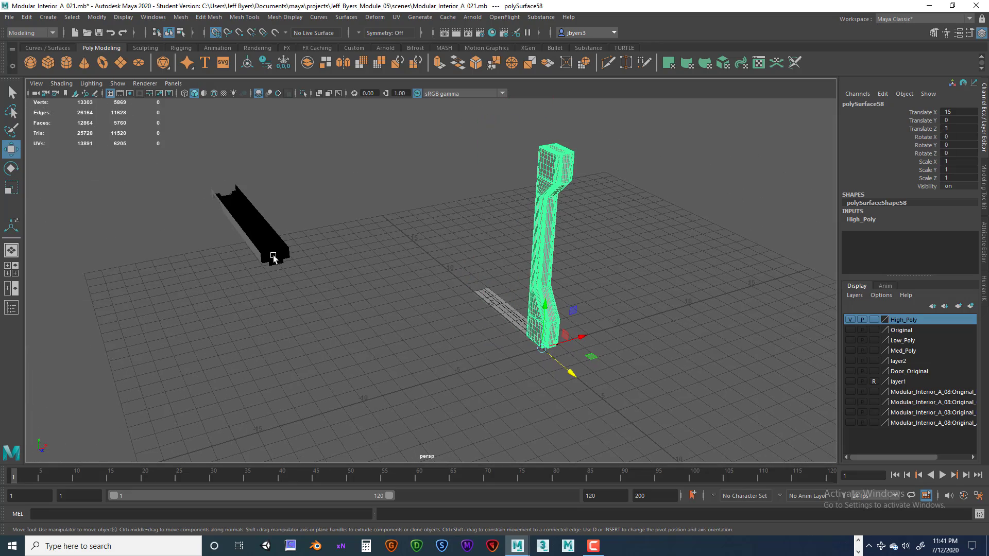
pyautogui.moveTo(566, 295); pyautogui.dragTo(507, 386)
pyautogui.click(466, 320)
pyautogui.click(441, 347)
pyautogui.scroll(4, 516, 382)
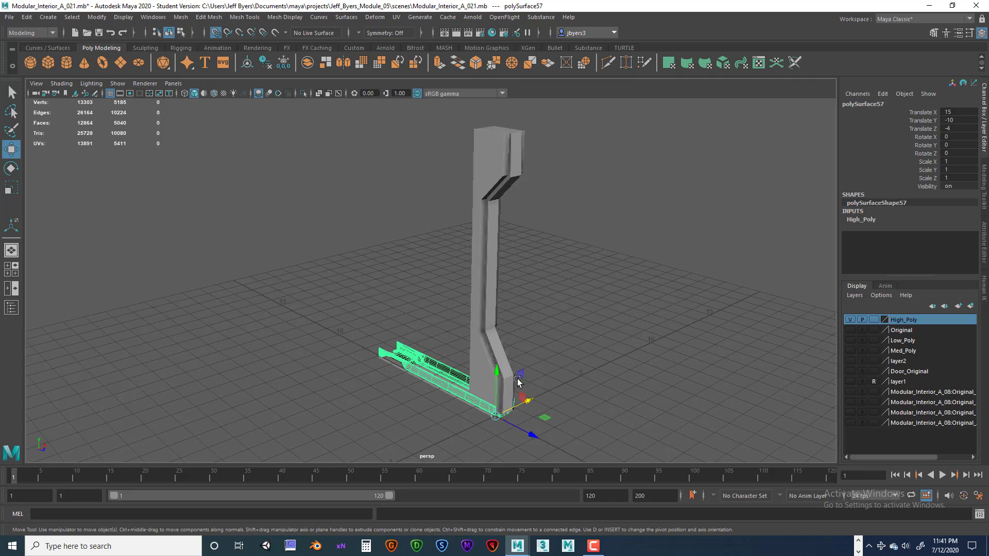
# Step: Examine how the beam, floor strip and pillar sit together at the origin, selecting each piece in turn
pyautogui.keyDown('alt'); pyautogui.moveTo(502, 387); pyautogui.dragTo(501, 337, button='middle'); pyautogui.keyUp('alt')
pyautogui.keyDown('alt'); pyautogui.moveTo(396, 320); pyautogui.dragTo(515, 371); pyautogui.keyUp('alt')
pyautogui.click(493, 318)
pyautogui.click(432, 309)
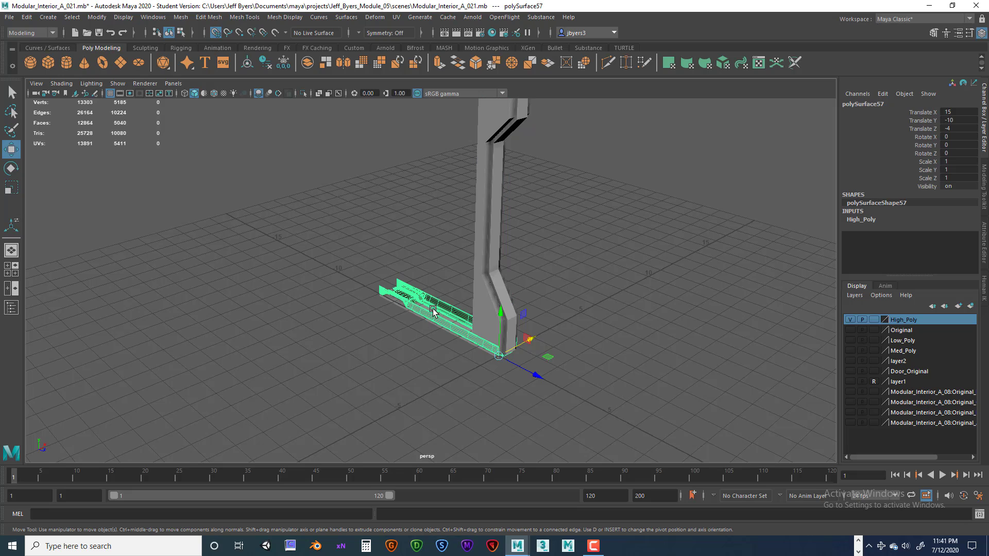
pyautogui.keyDown('alt'); pyautogui.moveTo(447, 315); pyautogui.dragTo(492, 336); pyautogui.keyUp('alt')
pyautogui.click(369, 316)
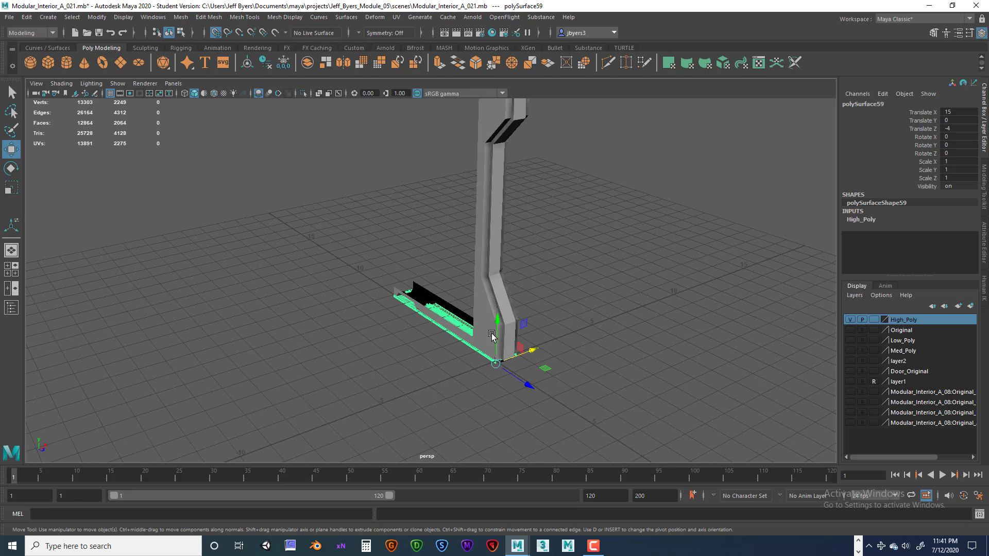
pyautogui.click(471, 329)
pyautogui.click(500, 270)
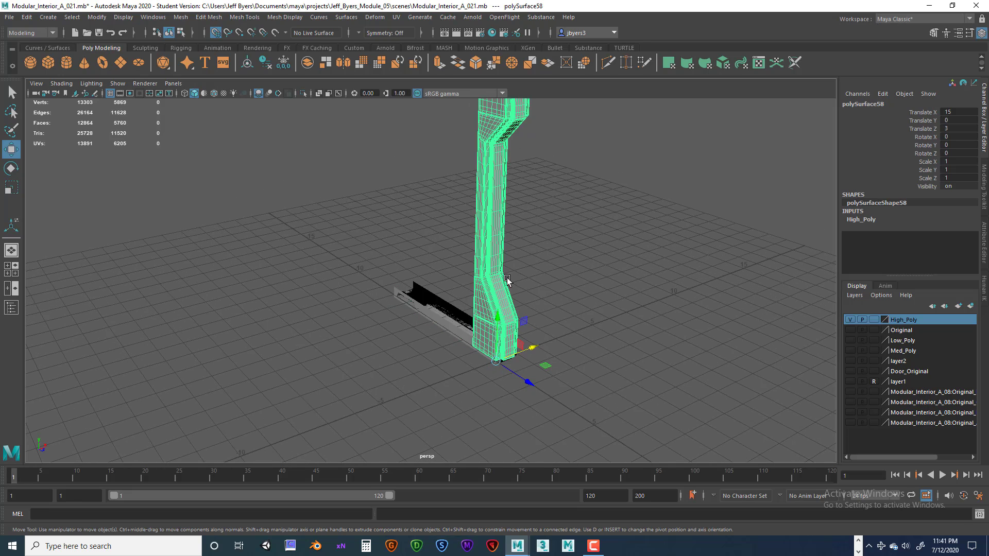
pyautogui.click(463, 330)
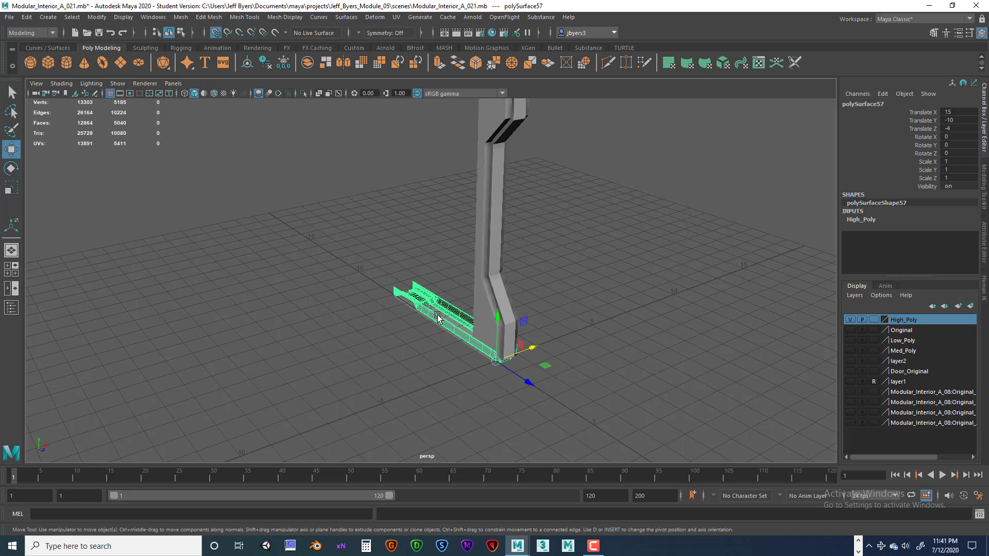
# Step: Inspect the stacked high-poly pieces at the origin from other angles and select all three together
pyautogui.keyDown('alt'); pyautogui.moveTo(422, 323); pyautogui.dragTo(446, 316); pyautogui.keyUp('alt')
pyautogui.click(375, 321)
pyautogui.keyDown('alt'); pyautogui.moveTo(472, 349); pyautogui.dragTo(438, 351); pyautogui.keyUp('alt')
pyautogui.keyDown('alt'); pyautogui.moveTo(469, 336); pyautogui.dragTo(448, 385, button='middle'); pyautogui.keyUp('alt')
pyautogui.keyDown('alt'); pyautogui.moveTo(542, 377); pyautogui.dragTo(513, 374, button='right'); pyautogui.keyUp('alt')
pyautogui.keyDown('alt'); pyautogui.moveTo(462, 369); pyautogui.dragTo(452, 385, button='middle'); pyautogui.keyUp('alt')
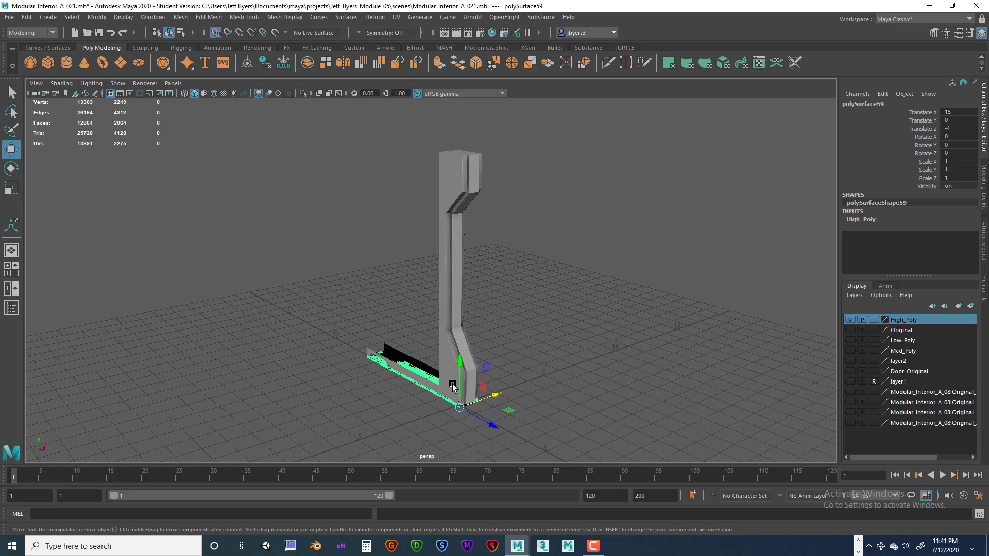
pyautogui.moveTo(365, 257); pyautogui.dragTo(491, 401)
pyautogui.keyDown('alt'); pyautogui.moveTo(516, 395); pyautogui.dragTo(539, 337, button='right'); pyautogui.keyUp('alt')
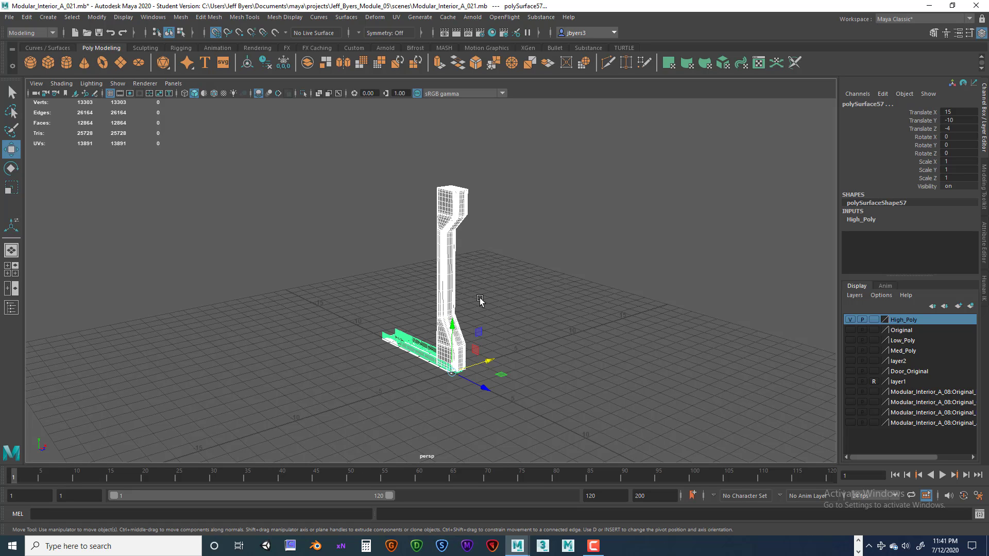
# Step: Undo the moves that placed the ceiling beam, wall pillar and floor strip at the grid origin
pyautogui.hotkey('ctrl', 'z')
pyautogui.hotkey('ctrl', 'z')
pyautogui.hotkey('ctrl', 'z')
pyautogui.hotkey('ctrl', 'z')
pyautogui.hotkey('ctrl', 'z')
pyautogui.hotkey('ctrl', 'z')
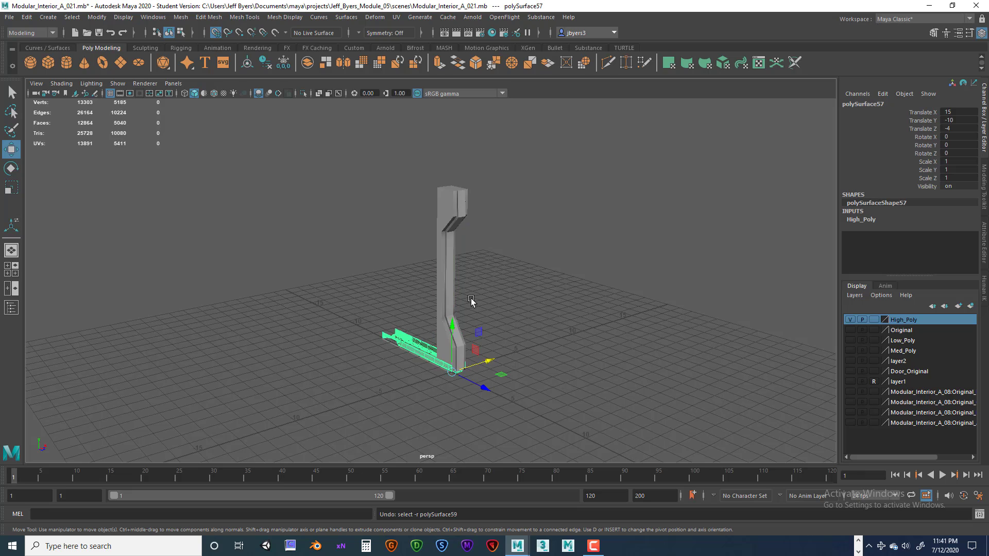
pyautogui.hotkey('ctrl', 'z')
pyautogui.hotkey('ctrl', 'z')
pyautogui.hotkey('ctrl', 'z')
pyautogui.hotkey('ctrl', 'z')
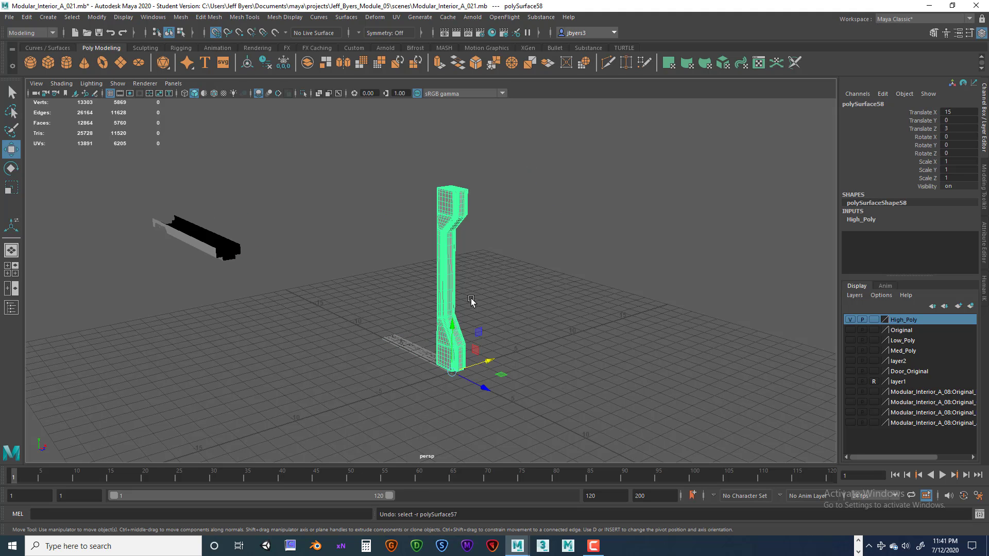
pyautogui.hotkey('ctrl', 'z')
pyautogui.hotkey('ctrl', 'z')
pyautogui.hotkey('ctrl', 'z')
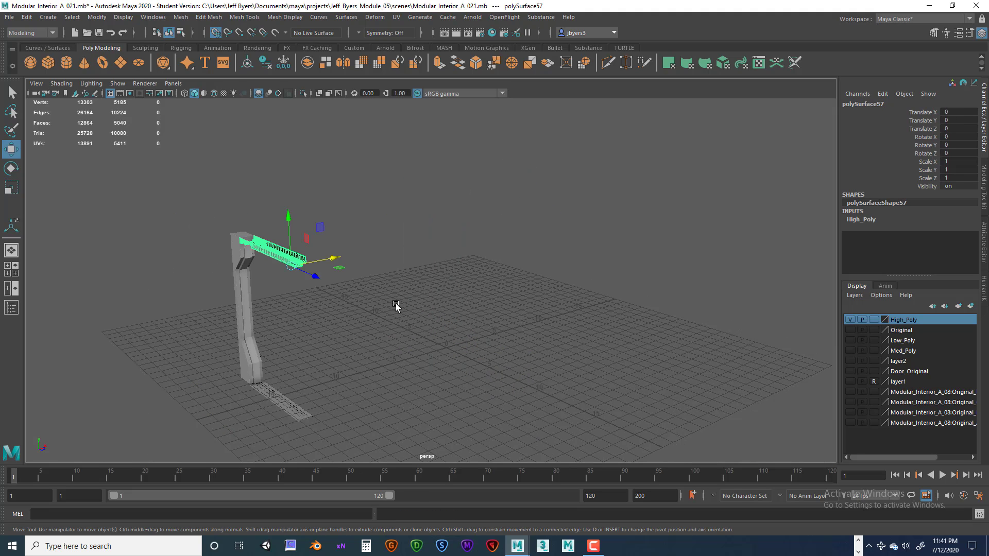
# Step: Check the positions of the high-poly floor strip and wall pillar by selecting each in turn
pyautogui.keyDown('alt'); pyautogui.moveTo(361, 320); pyautogui.dragTo(356, 316); pyautogui.keyUp('alt')
pyautogui.click(291, 390)
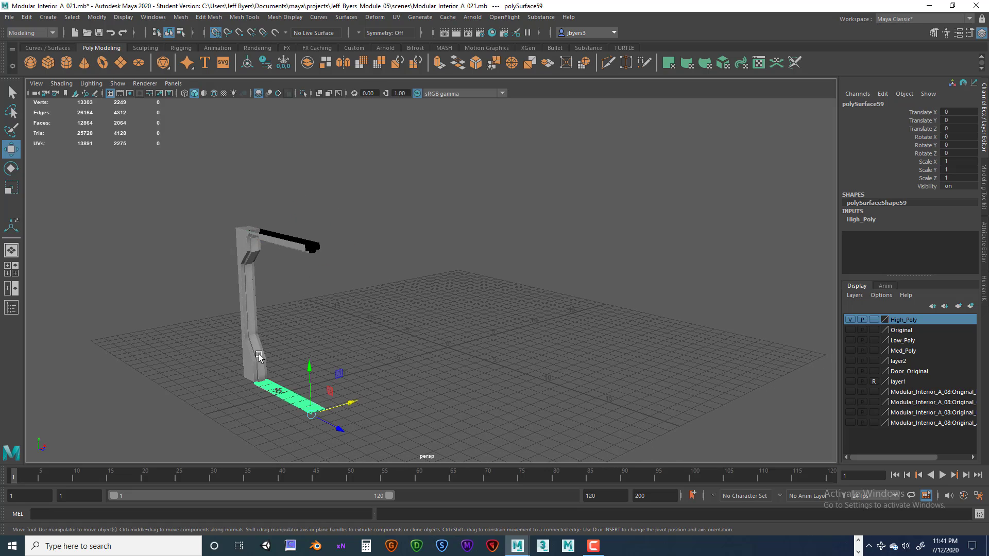
pyautogui.click(259, 347)
pyautogui.scroll(3, 283, 334)
pyautogui.keyDown('alt'); pyautogui.moveTo(301, 333); pyautogui.dragTo(397, 233); pyautogui.keyUp('alt')
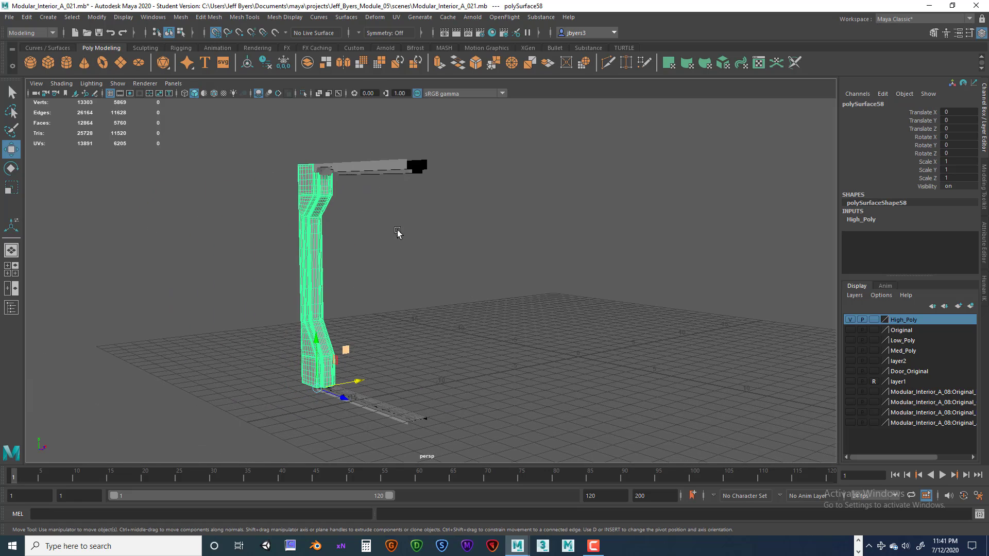
# Step: Turn on wireframe on shaded and deselect everything to view the high-poly end module's mesh
pyautogui.click(213, 94)
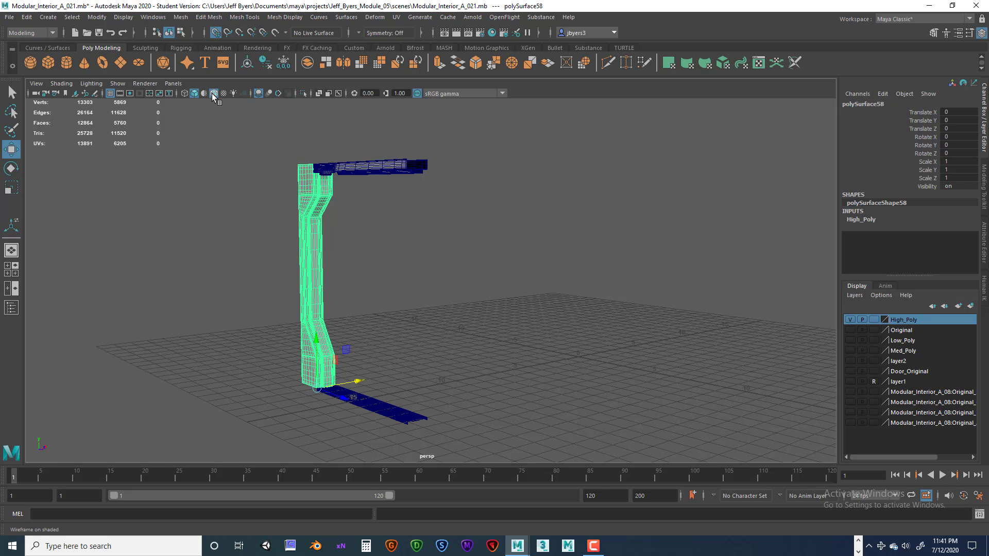
pyautogui.click(502, 212)
pyautogui.keyDown('alt'); pyautogui.moveTo(448, 260); pyautogui.dragTo(400, 281); pyautogui.keyUp('alt')
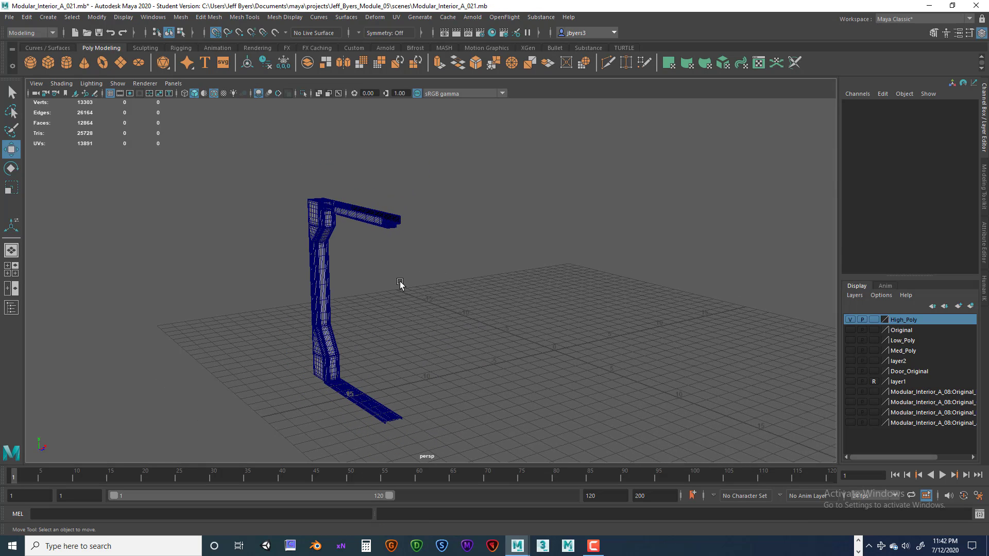
pyautogui.hotkey('ctrl', '1')
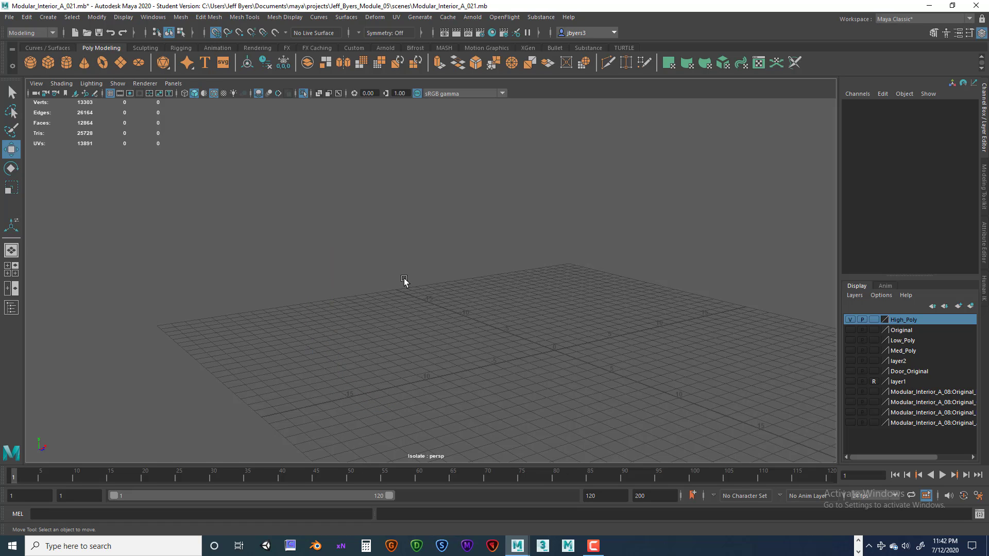
pyautogui.hotkey('ctrl', '1')
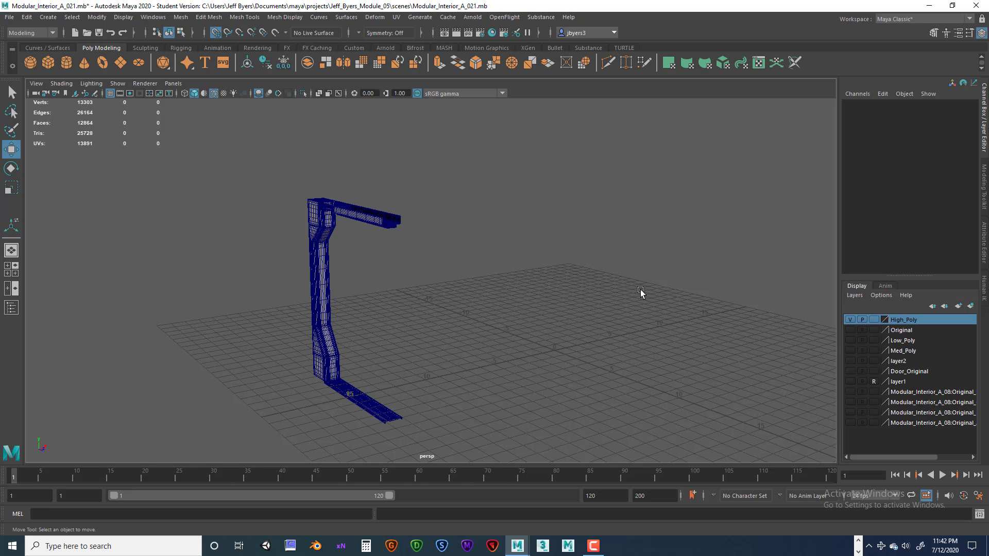
# Step: Show the Med_Poly layer together with the High_Poly layer
pyautogui.click(850, 320)
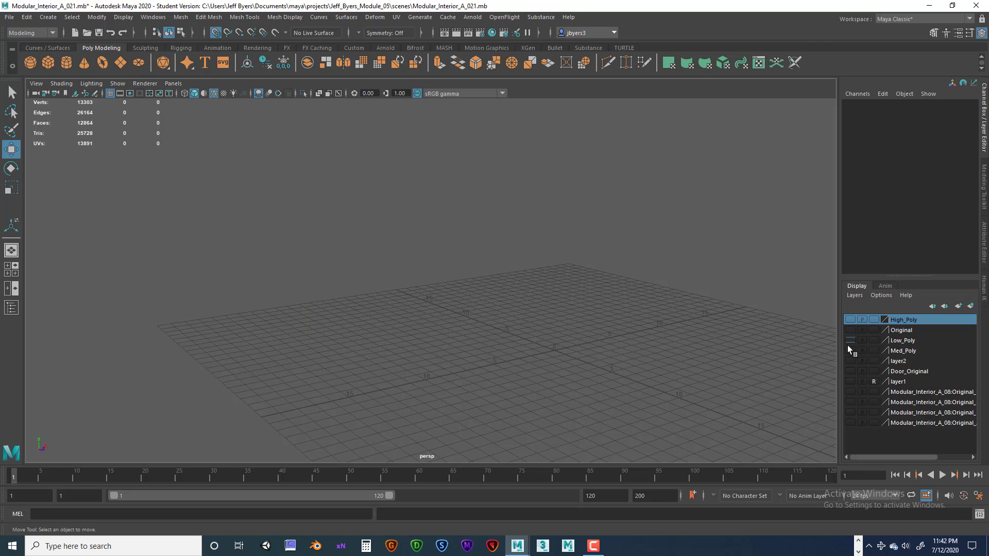
pyautogui.click(849, 350)
pyautogui.keyDown('alt'); pyautogui.moveTo(524, 318); pyautogui.dragTo(574, 319); pyautogui.keyUp('alt')
pyautogui.click(849, 320)
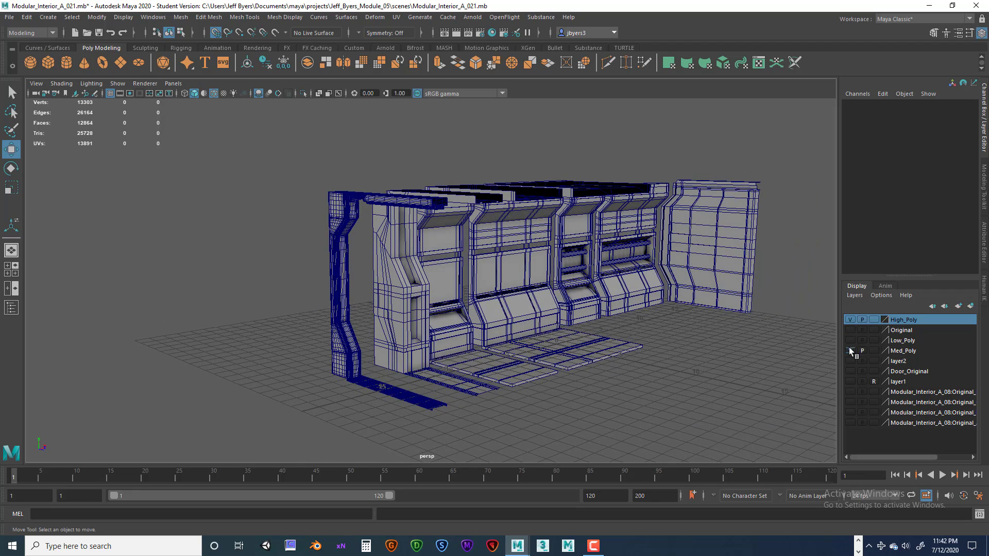
# Step: Compare the high-poly end module's mesh density with the Med_Poly modules, and turn off wireframe on shaded
pyautogui.keyDown('alt'); pyautogui.moveTo(664, 335); pyautogui.dragTo(453, 345); pyautogui.keyUp('alt')
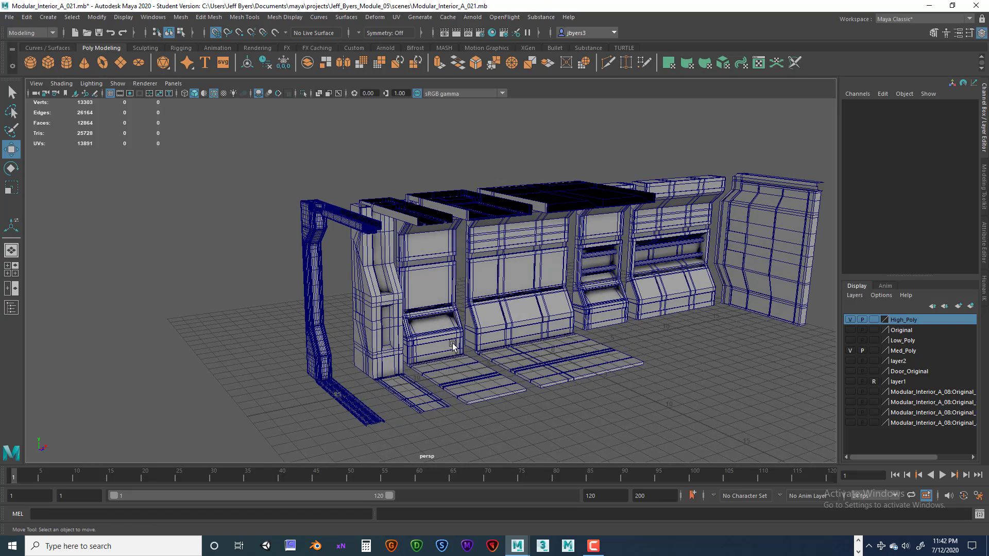
pyautogui.keyDown('alt'); pyautogui.moveTo(505, 363); pyautogui.dragTo(433, 297); pyautogui.keyUp('alt')
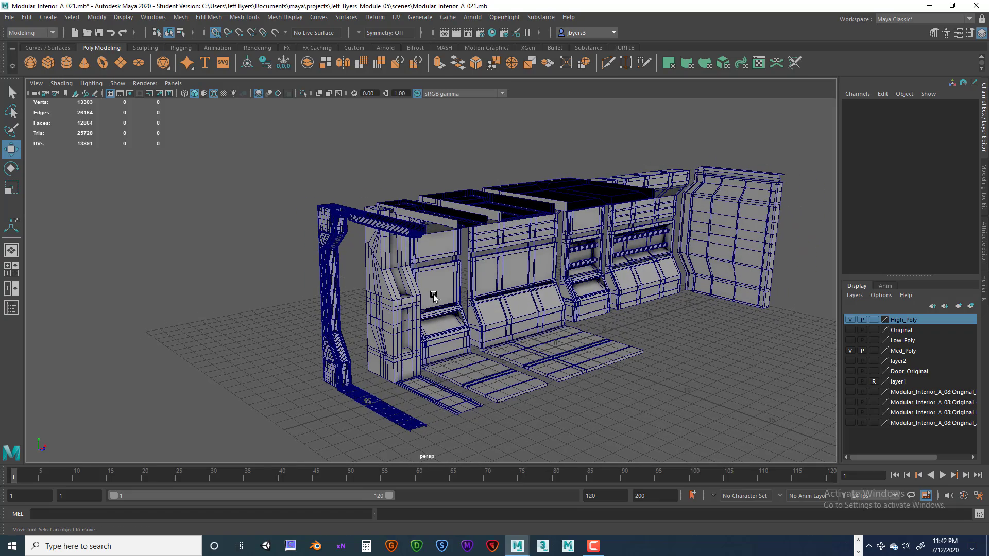
pyautogui.keyDown('alt'); pyautogui.moveTo(582, 317); pyautogui.dragTo(461, 295); pyautogui.keyUp('alt')
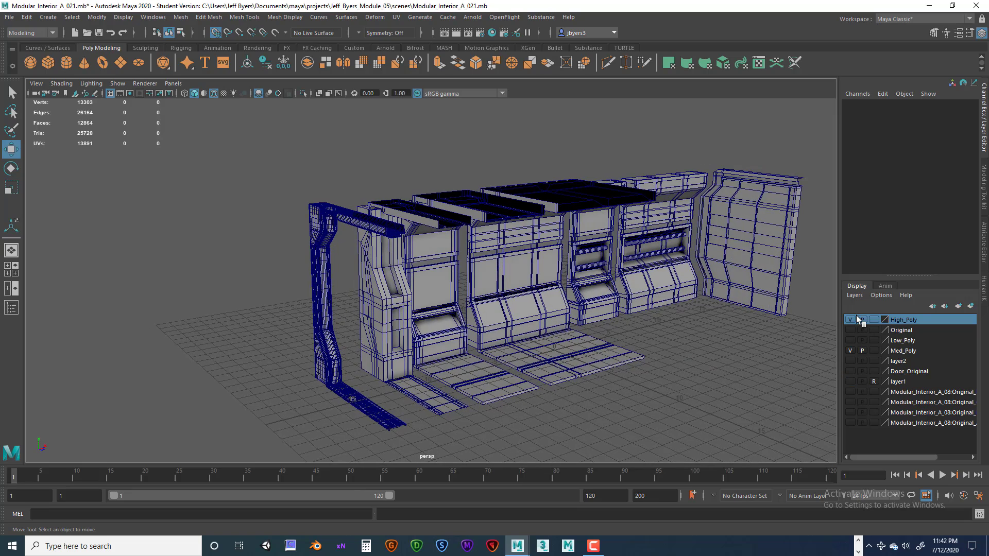
pyautogui.keyDown('alt'); pyautogui.moveTo(625, 348); pyautogui.dragTo(572, 329); pyautogui.keyUp('alt')
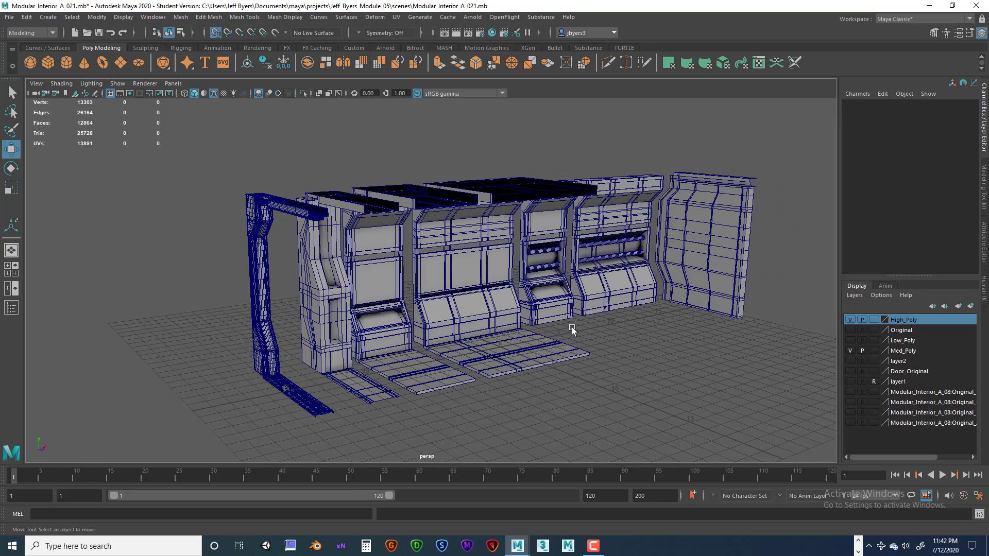
pyautogui.click(213, 93)
pyautogui.moveTo(461, 231)
pyautogui.keyDown('alt'); pyautogui.mouseDown()
pyautogui.moveTo(569, 227)
pyautogui.moveTo(488, 216)
pyautogui.mouseUp(); pyautogui.keyUp('alt')
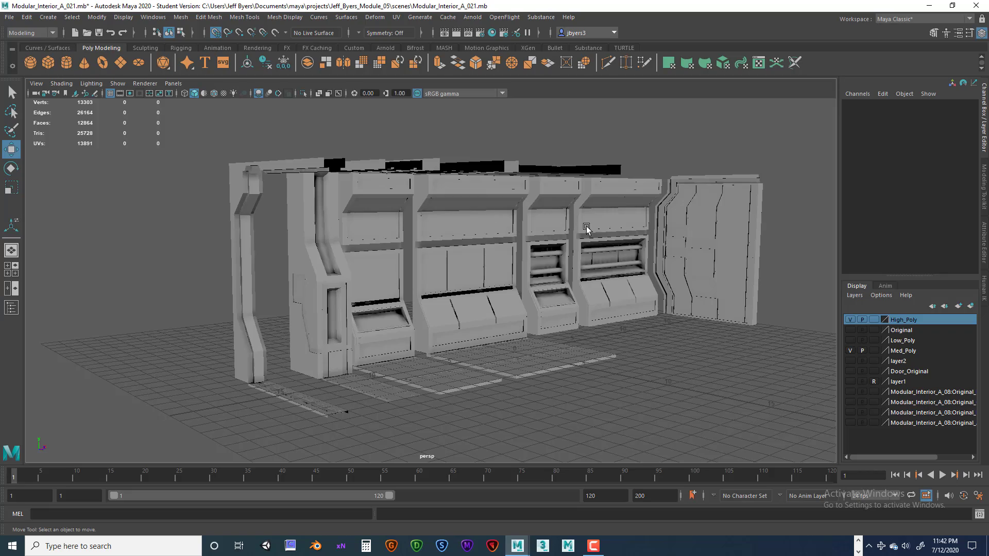
pyautogui.keyDown('alt'); pyautogui.moveTo(587, 230); pyautogui.dragTo(546, 212); pyautogui.keyUp('alt')
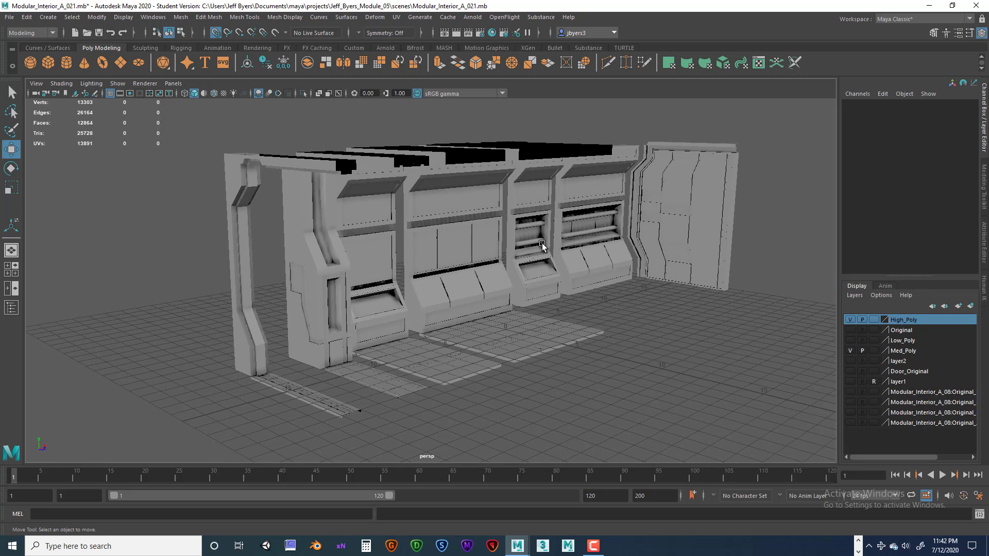
pyautogui.keyDown('alt'); pyautogui.moveTo(488, 287); pyautogui.dragTo(490, 282); pyautogui.keyUp('alt')
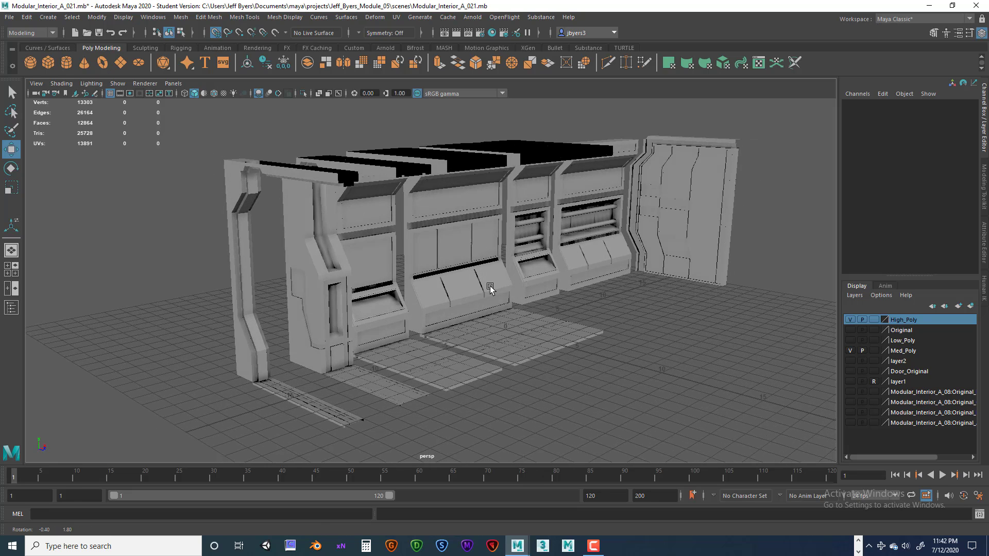
# Step: Select the end module's floor strip, pillar and ceiling beam in turn to examine the overlapping Med_Poly and High_Poly copies
pyautogui.click(302, 395)
pyautogui.click(256, 294)
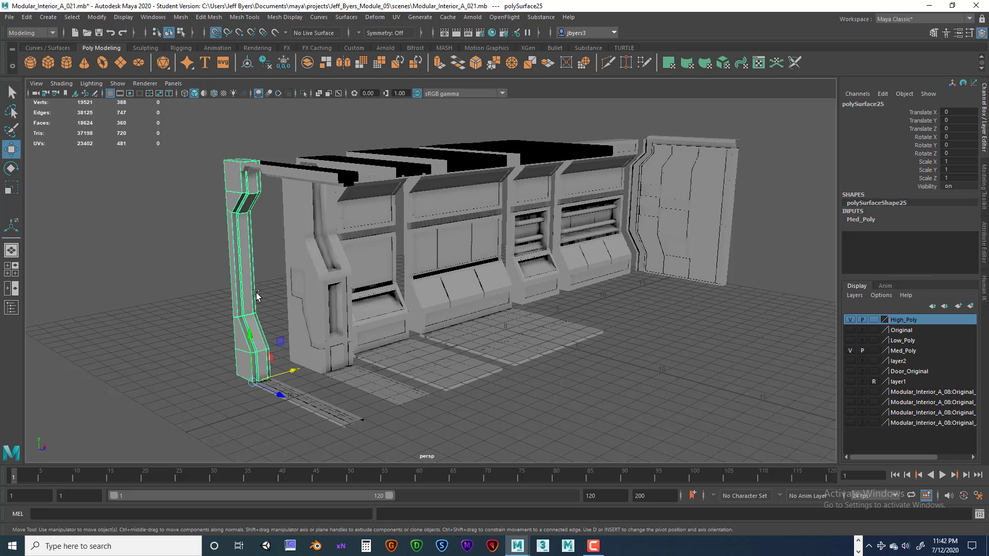
pyautogui.click(292, 170)
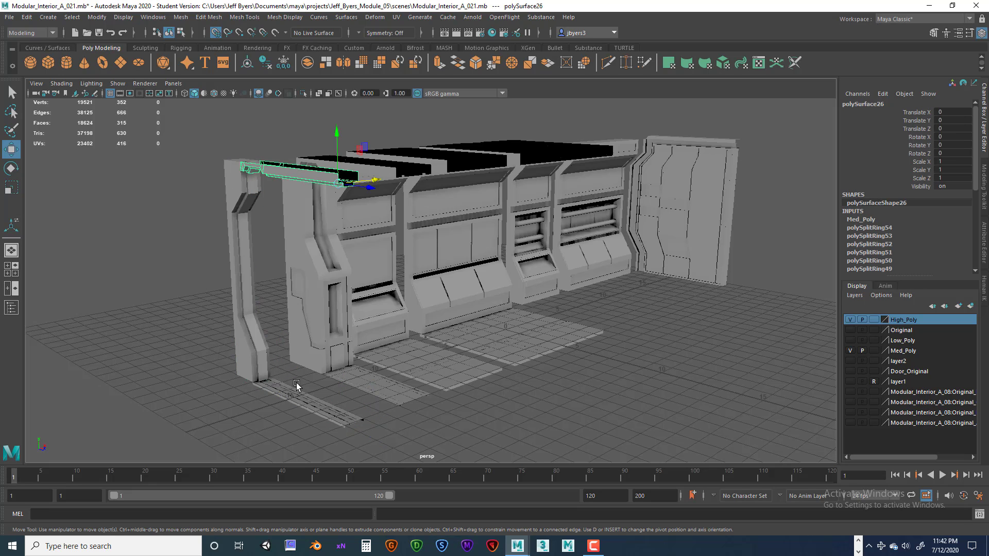
pyautogui.click(251, 335)
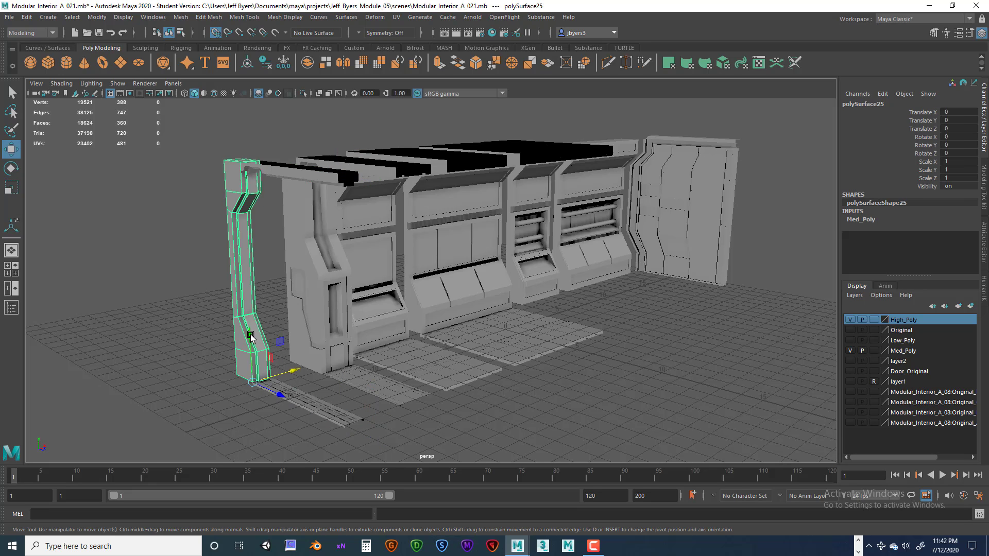
pyautogui.click(286, 176)
pyautogui.click(303, 401)
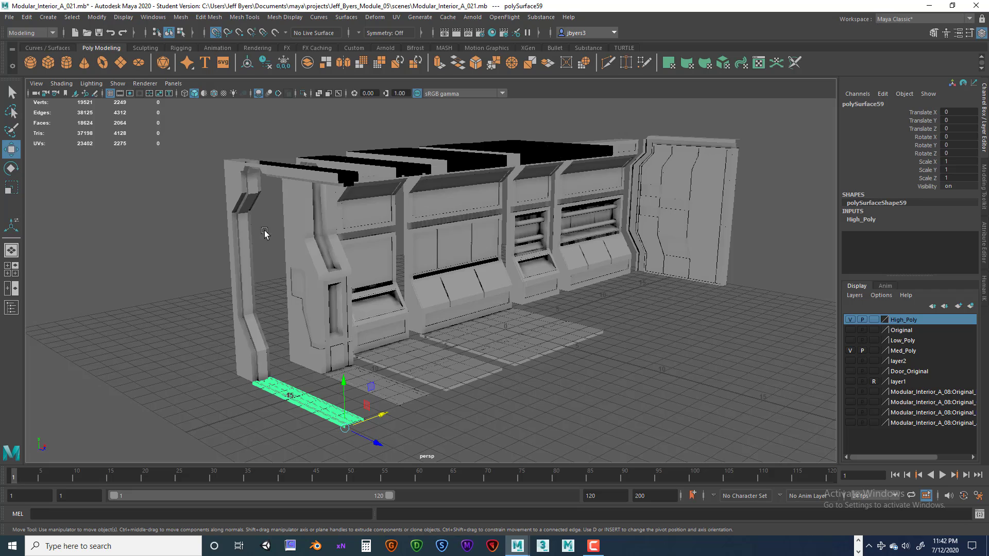
# Step: Examine the floor pieces along the module row from several angles, starting with the end module's Med_Poly floor strip
pyautogui.keyDown('alt'); pyautogui.moveTo(264, 233); pyautogui.dragTo(280, 230); pyautogui.keyUp('alt')
pyautogui.keyDown('alt'); pyautogui.moveTo(347, 287); pyautogui.dragTo(435, 387); pyautogui.keyUp('alt')
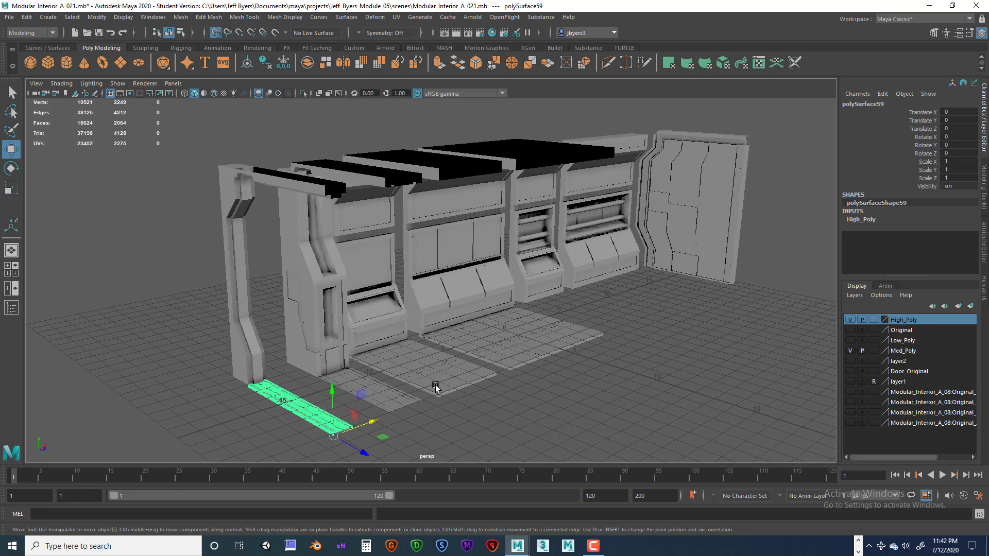
pyautogui.click(423, 403)
pyautogui.click(300, 402)
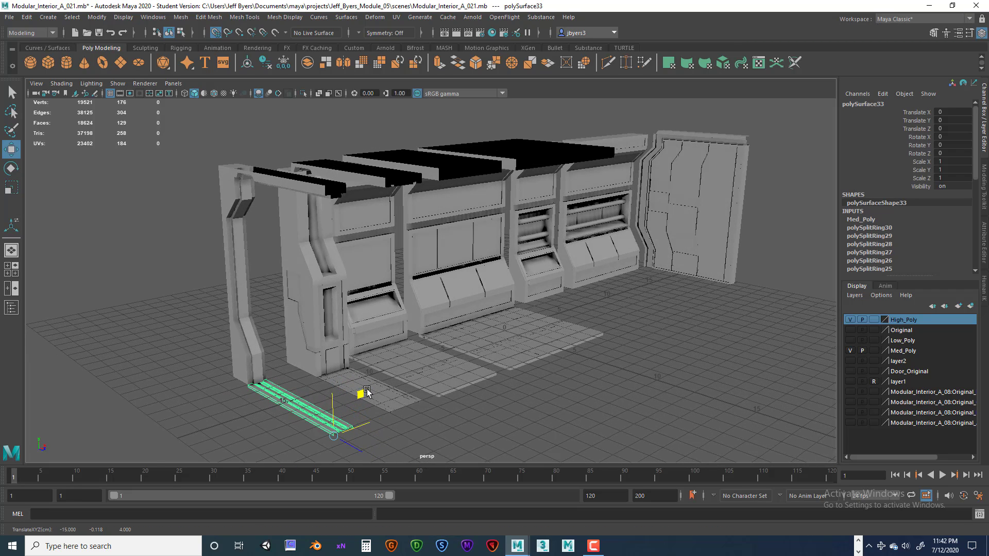
pyautogui.click(408, 392)
pyautogui.click(524, 341)
pyautogui.keyDown('alt'); pyautogui.moveTo(524, 341); pyautogui.dragTo(485, 346); pyautogui.keyUp('alt')
pyautogui.keyDown('alt'); pyautogui.moveTo(363, 359); pyautogui.dragTo(359, 336); pyautogui.keyUp('alt')
pyautogui.keyDown('alt'); pyautogui.moveTo(407, 317); pyautogui.dragTo(378, 319); pyautogui.keyUp('alt')
# Step: Check the high-poly beam, pillar and floor strip by selecting each in turn, and hide the High_Poly layer
pyautogui.click(211, 175)
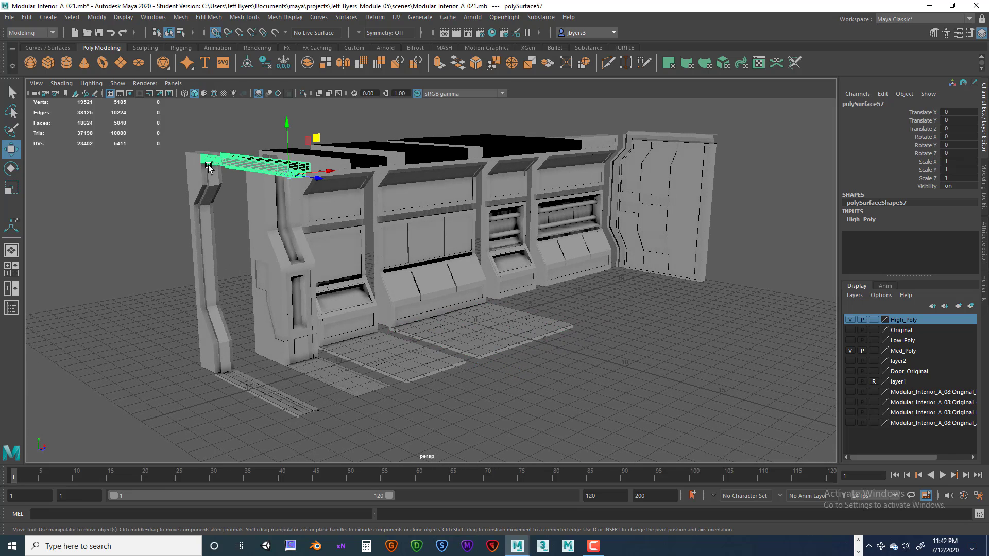
pyautogui.click(209, 186)
pyautogui.click(264, 392)
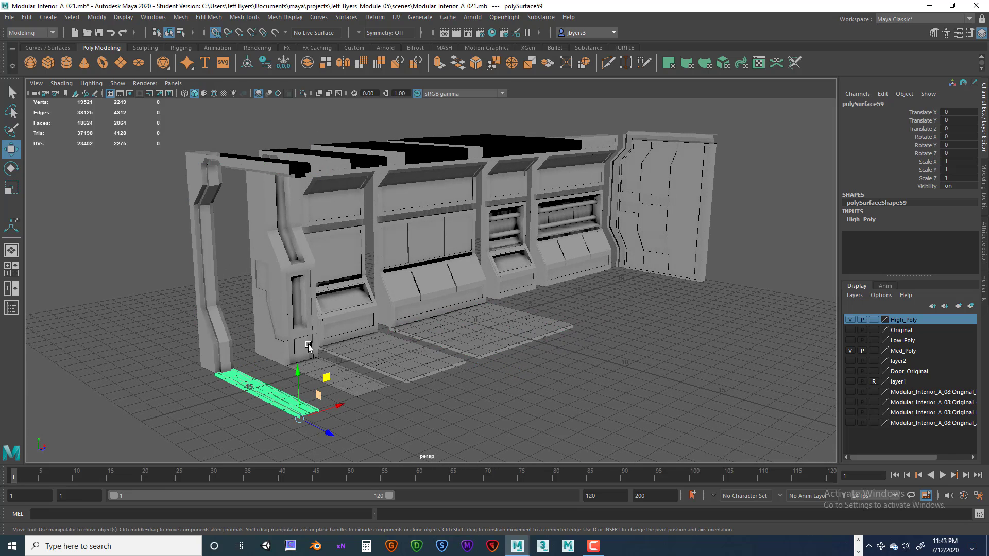
pyautogui.click(222, 194)
pyautogui.click(248, 171)
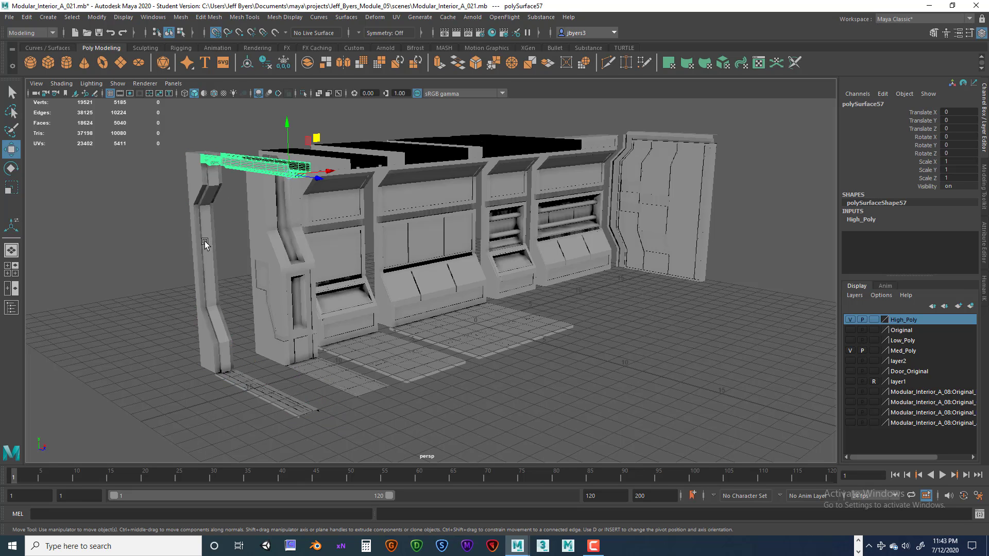
pyautogui.click(208, 248)
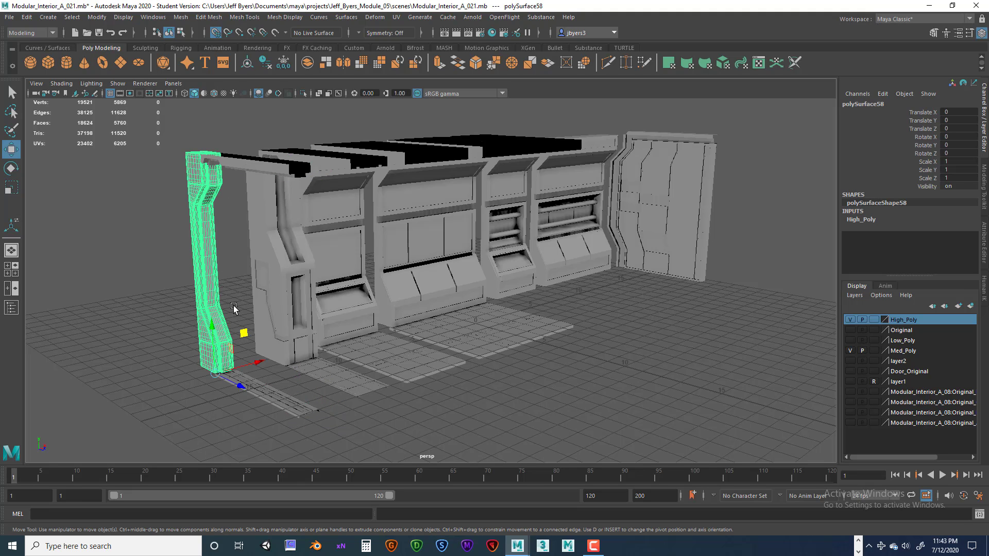
pyautogui.click(852, 318)
pyautogui.keyDown('alt'); pyautogui.moveTo(555, 327); pyautogui.dragTo(580, 330); pyautogui.keyUp('alt')
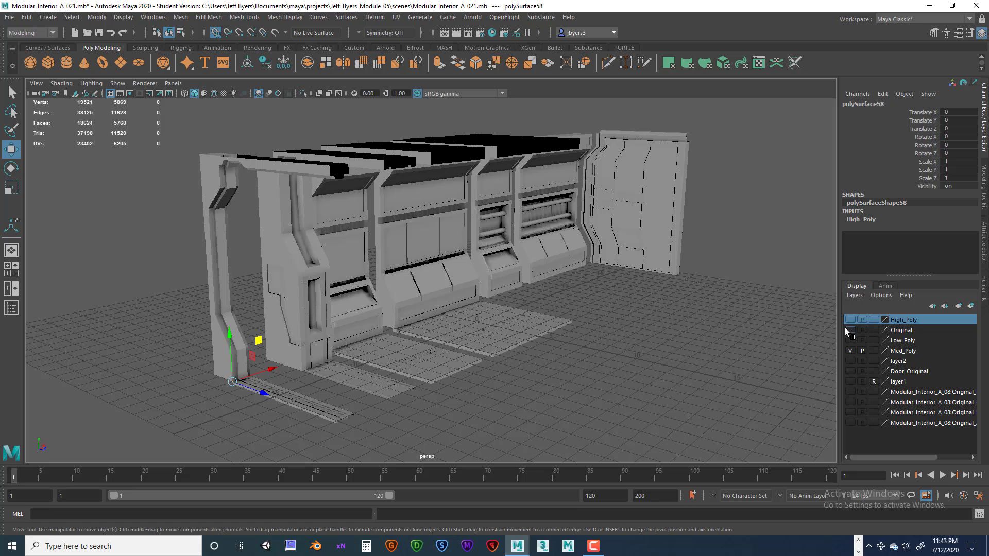